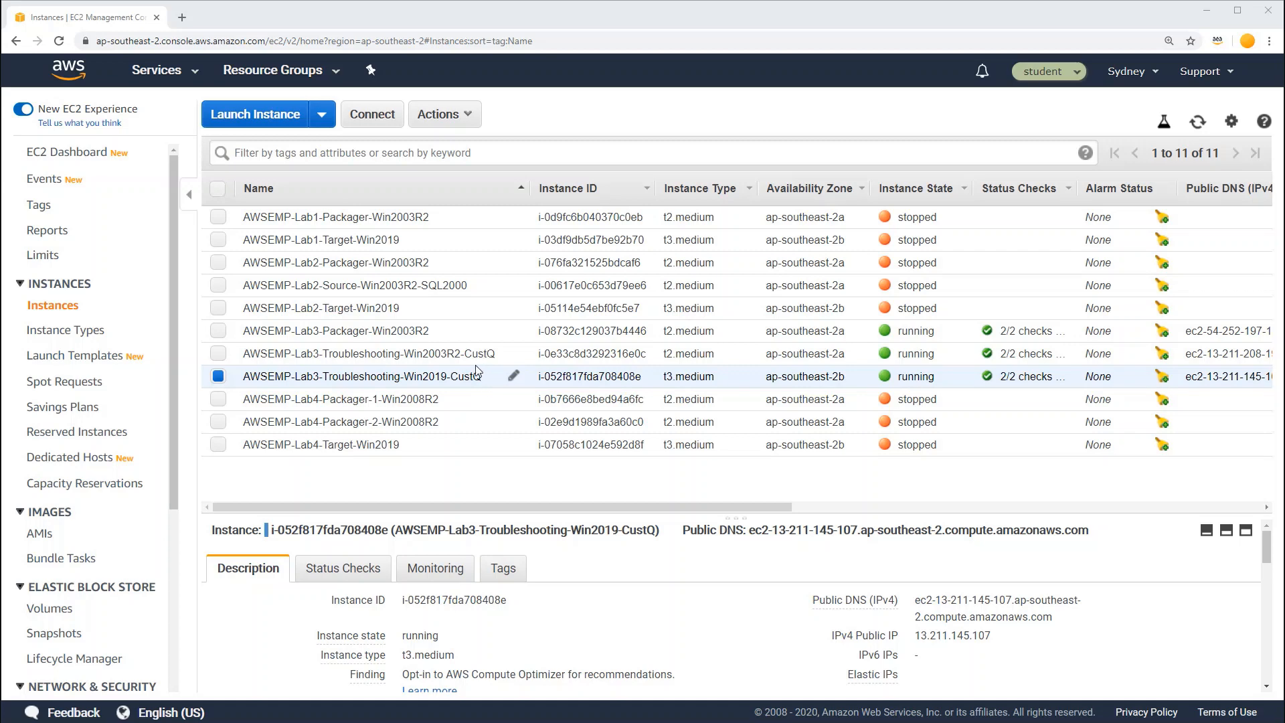
# Step: Connect to the AWSEMP-Lab3-Troubleshooting-Win2019-CustQ instance with a Session Manager PowerShell session
pyautogui.click(474, 118)
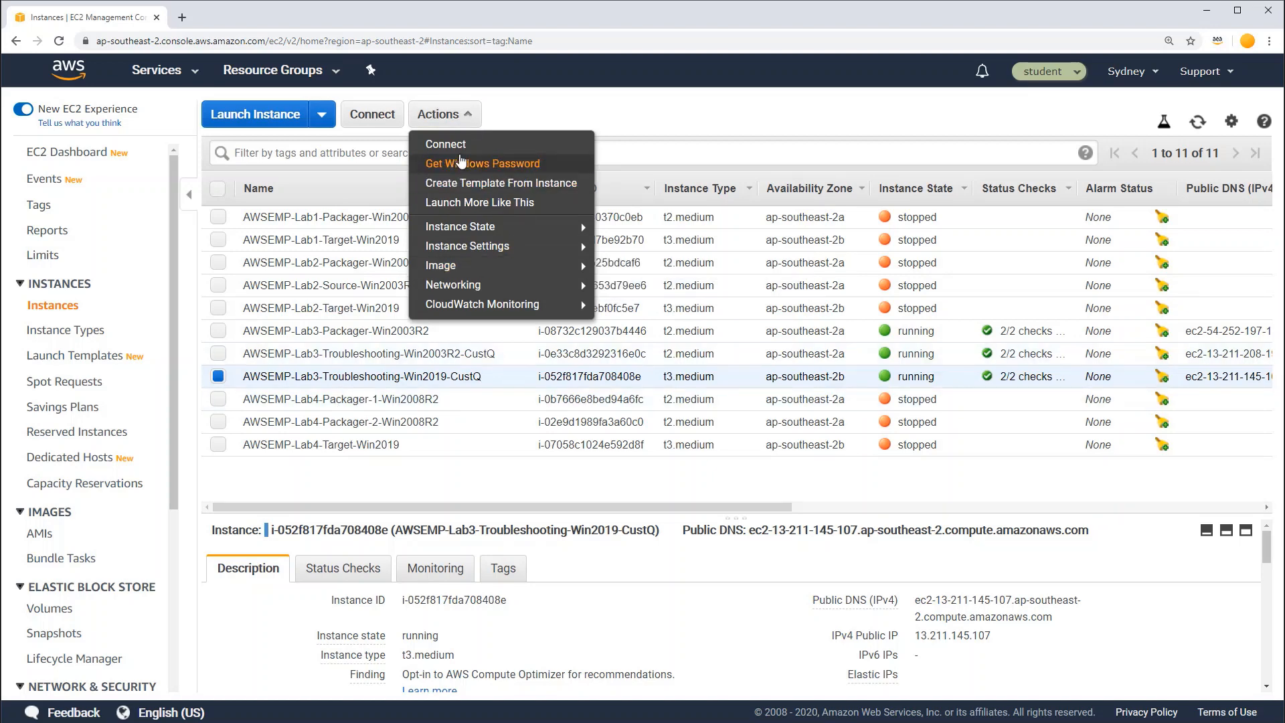
pyautogui.click(459, 148)
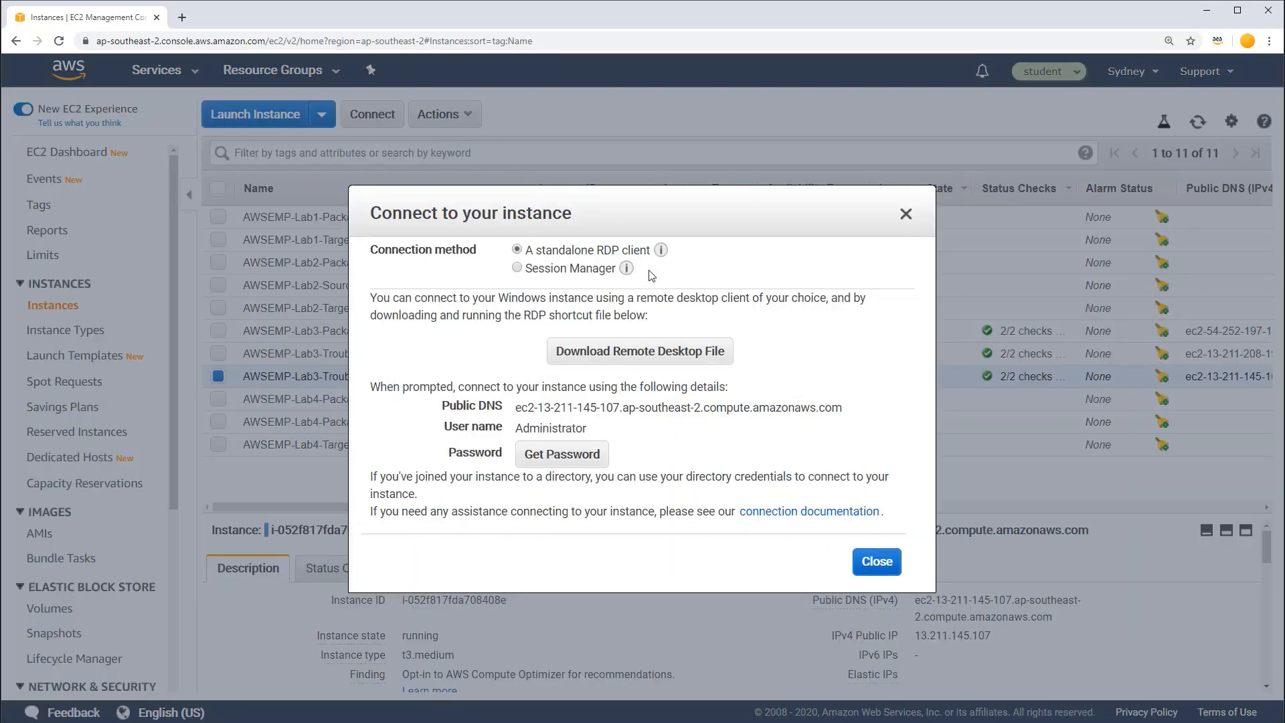
pyautogui.click(517, 269)
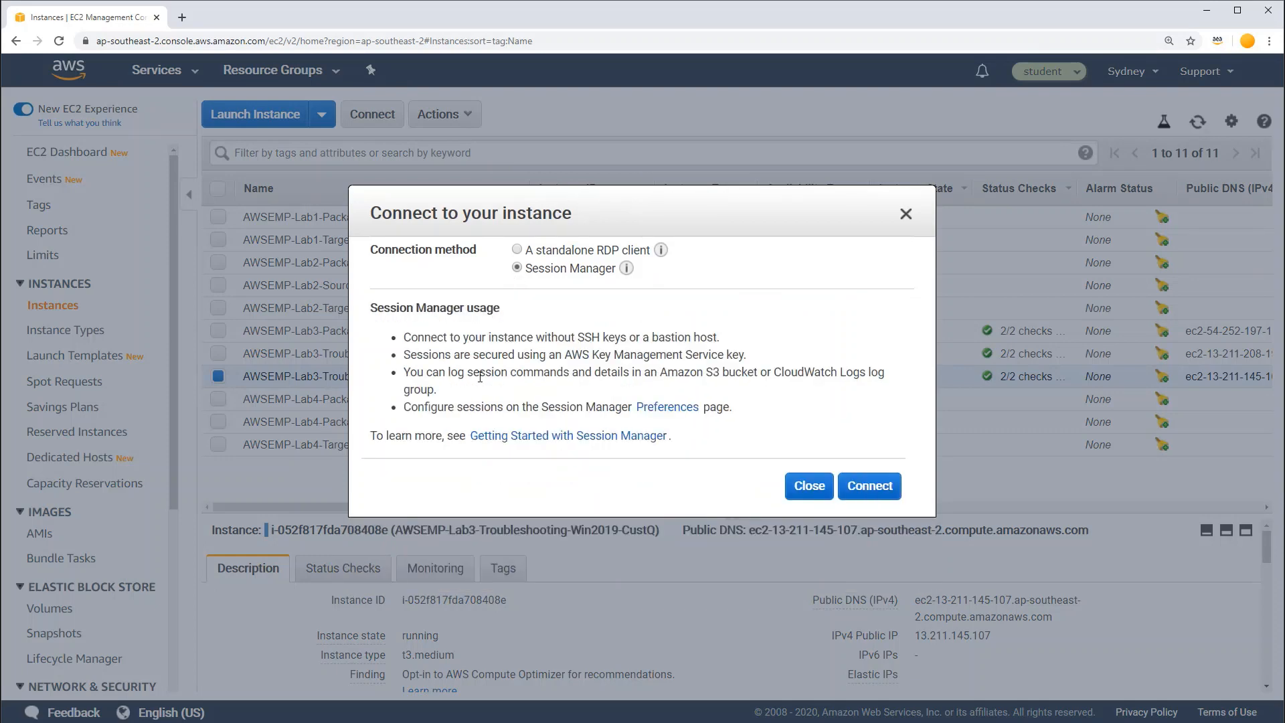
pyautogui.click(859, 494)
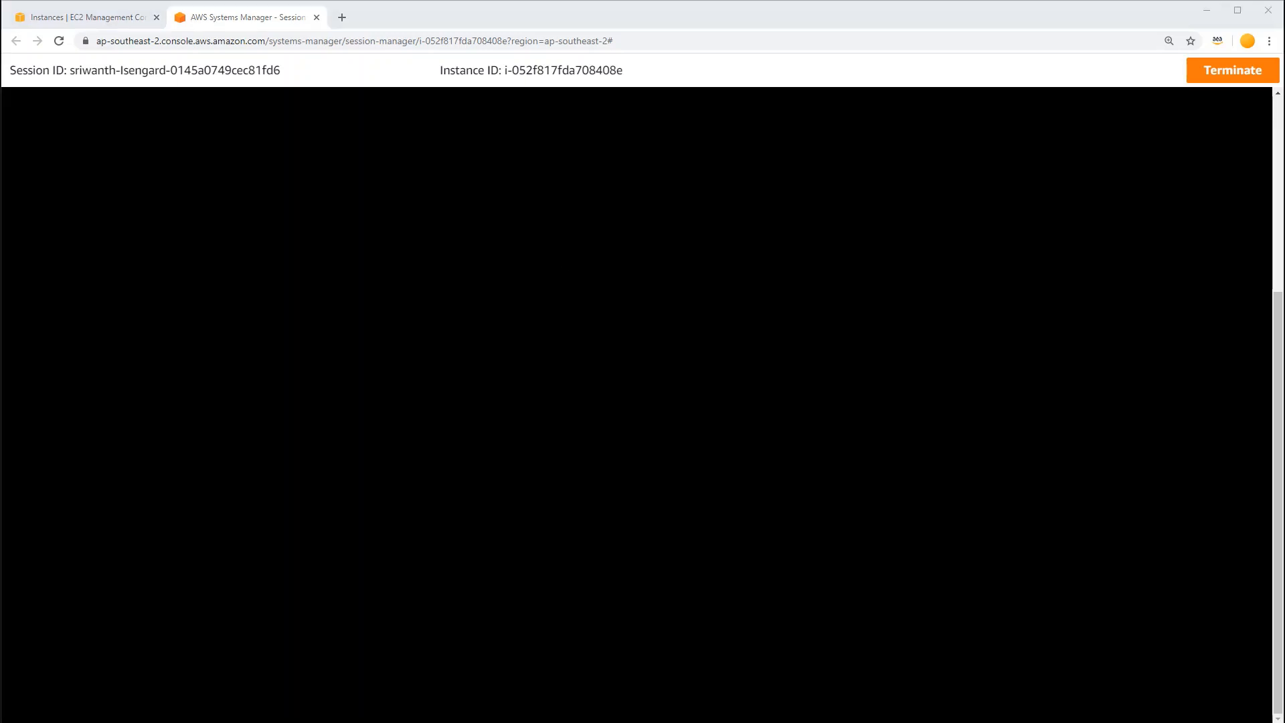
pyautogui.click(758, 239)
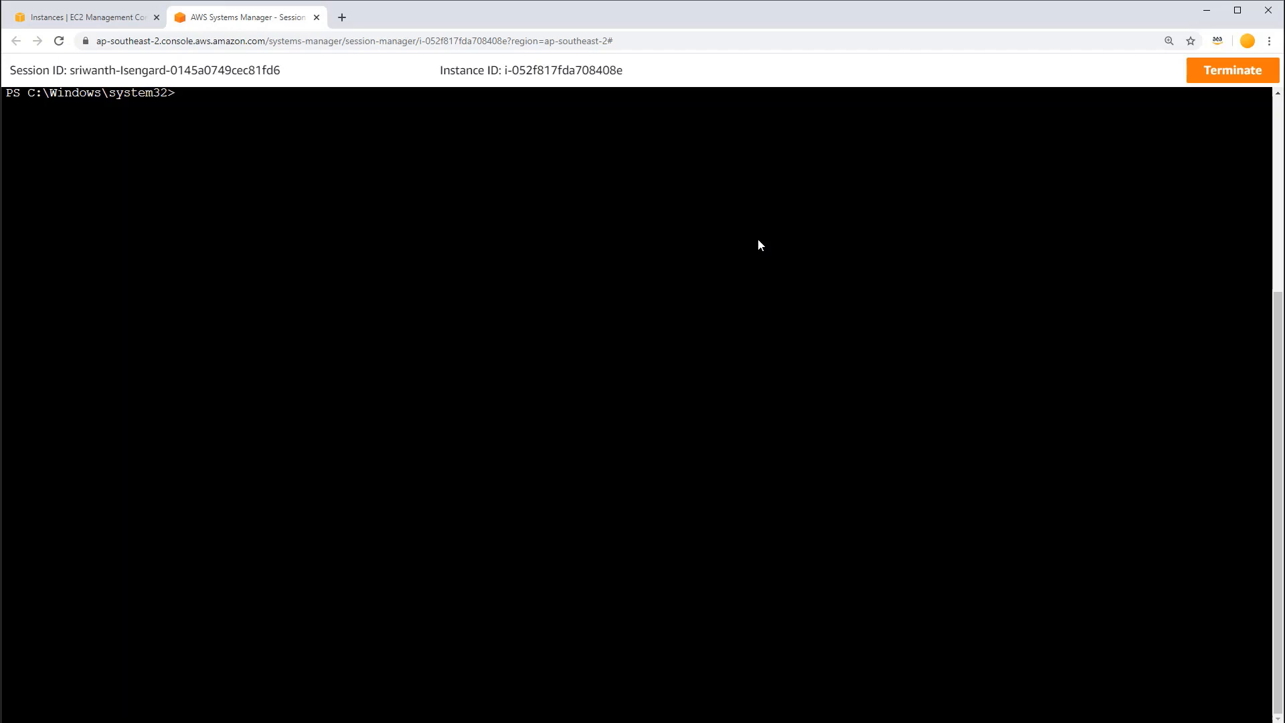
pyautogui.press('Return')
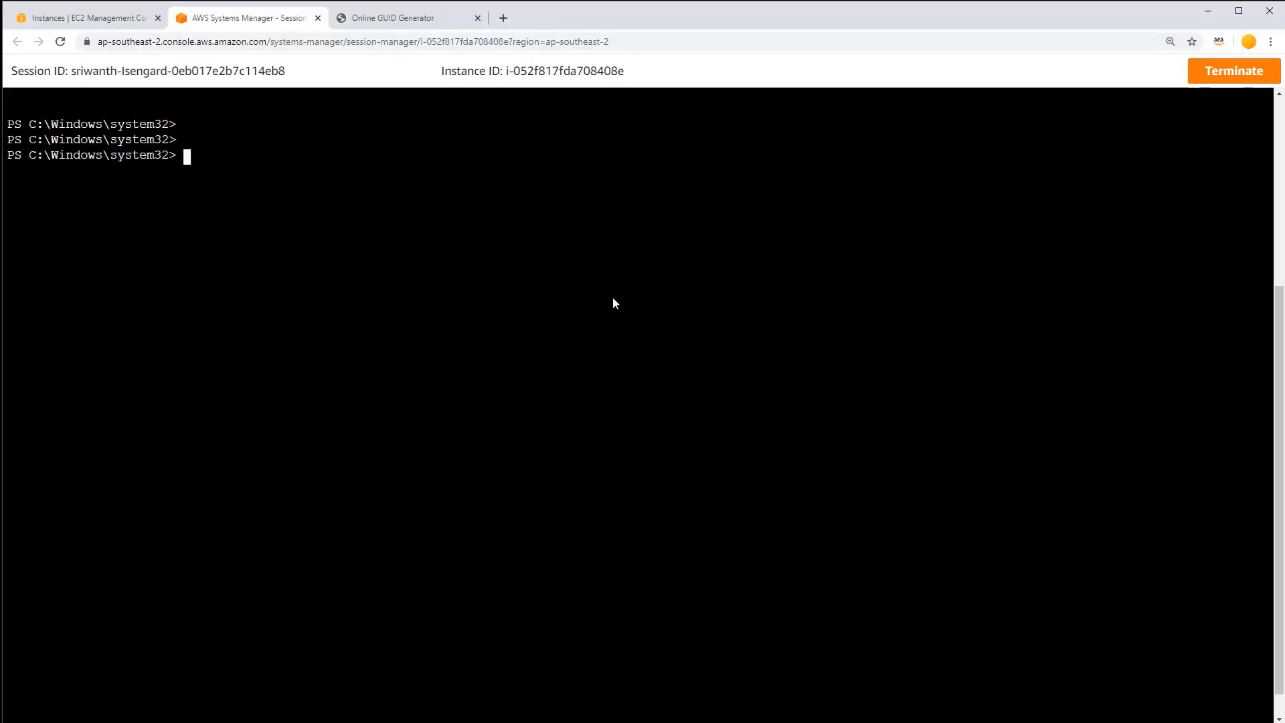
# Step: Enable the local account testuser01 with Enable-LocalUser in the PowerShell session
pyautogui.scroll(-1, 613, 299)
pyautogui.write('Enable-')
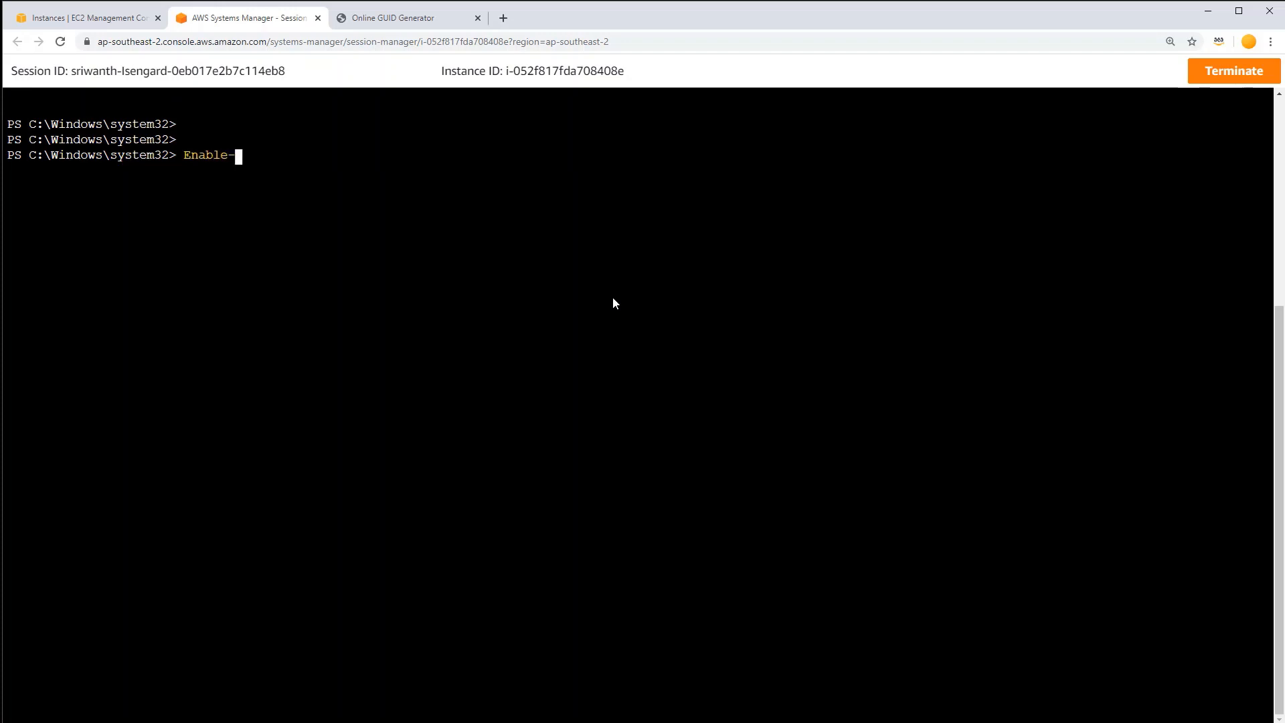
pyautogui.write('localuser')
pyautogui.press('Tab')
pyautogui.write('-Name testuser01')
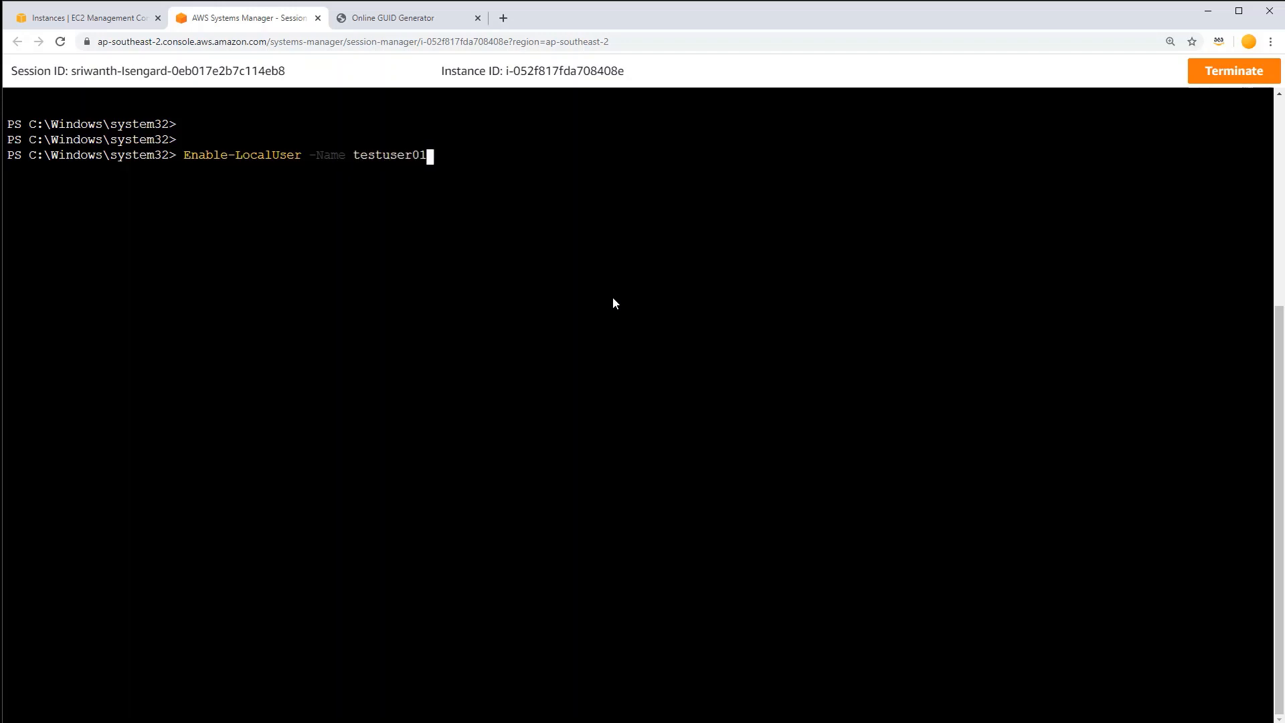
pyautogui.press('Return')
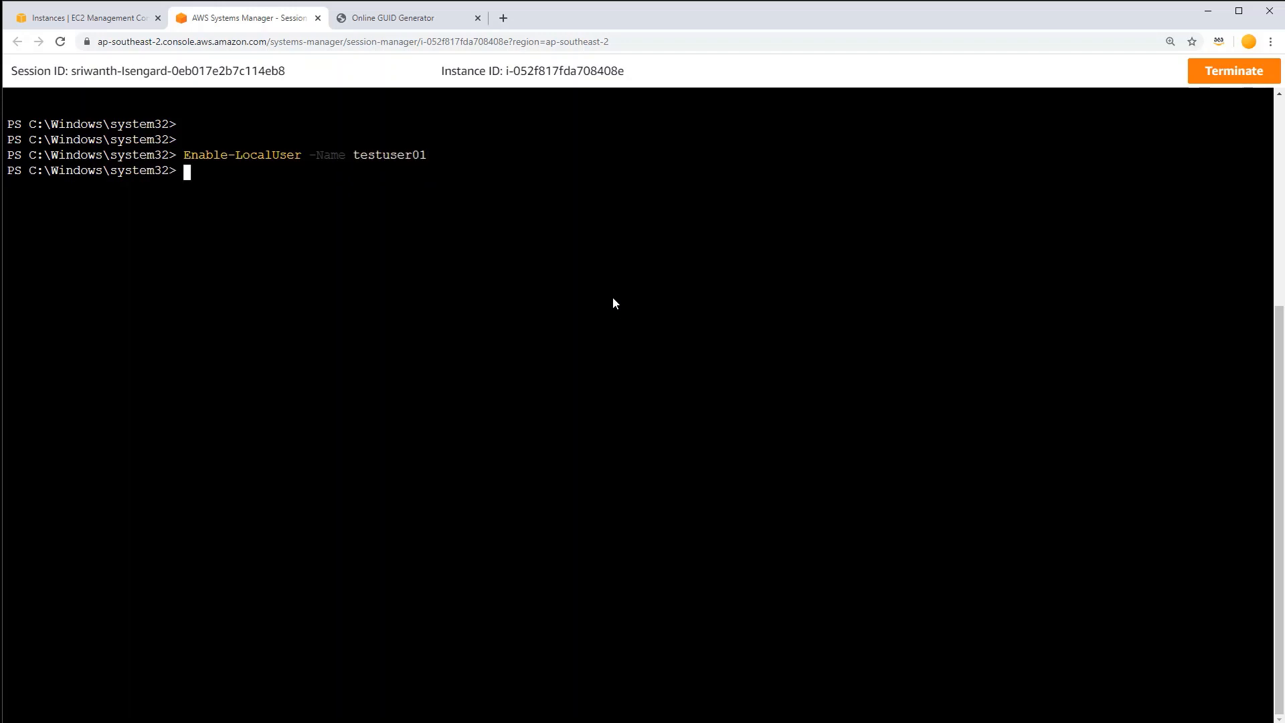
# Step: Reset the testuser01 password with net user, using a newly generated GUID in quotes as the account password
pyautogui.write('net user testuser01')
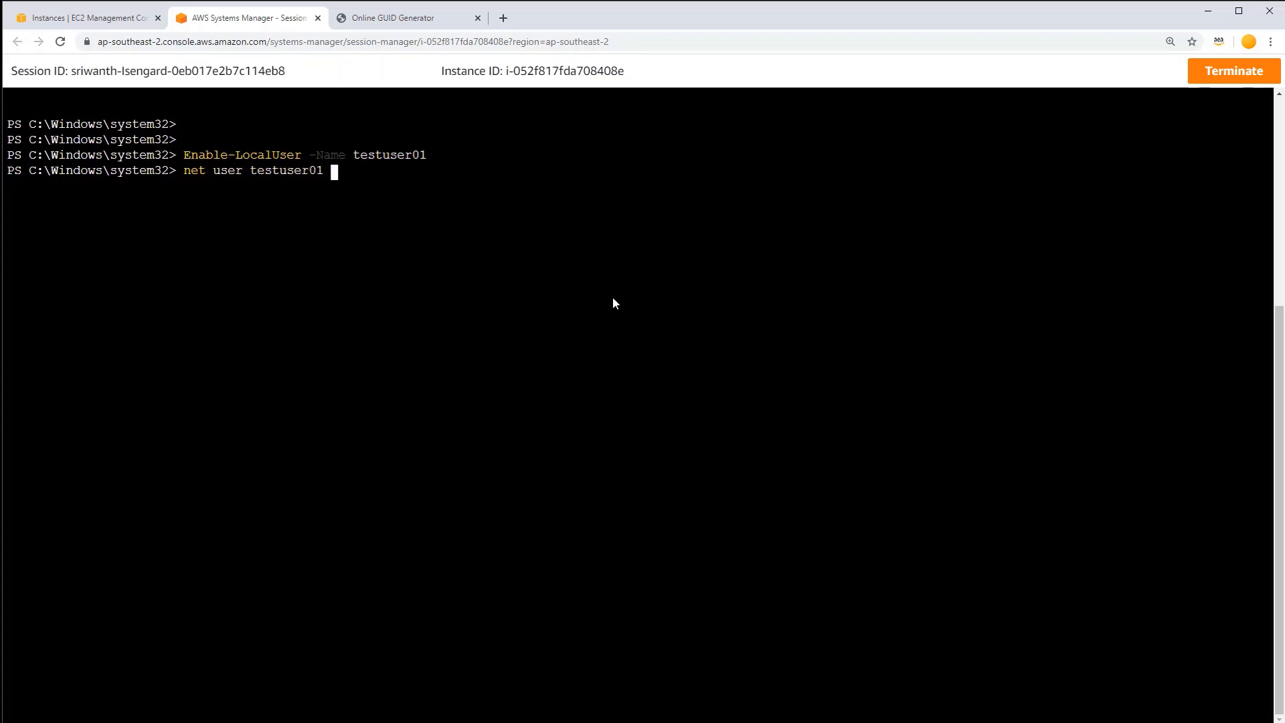
pyautogui.click(425, 25)
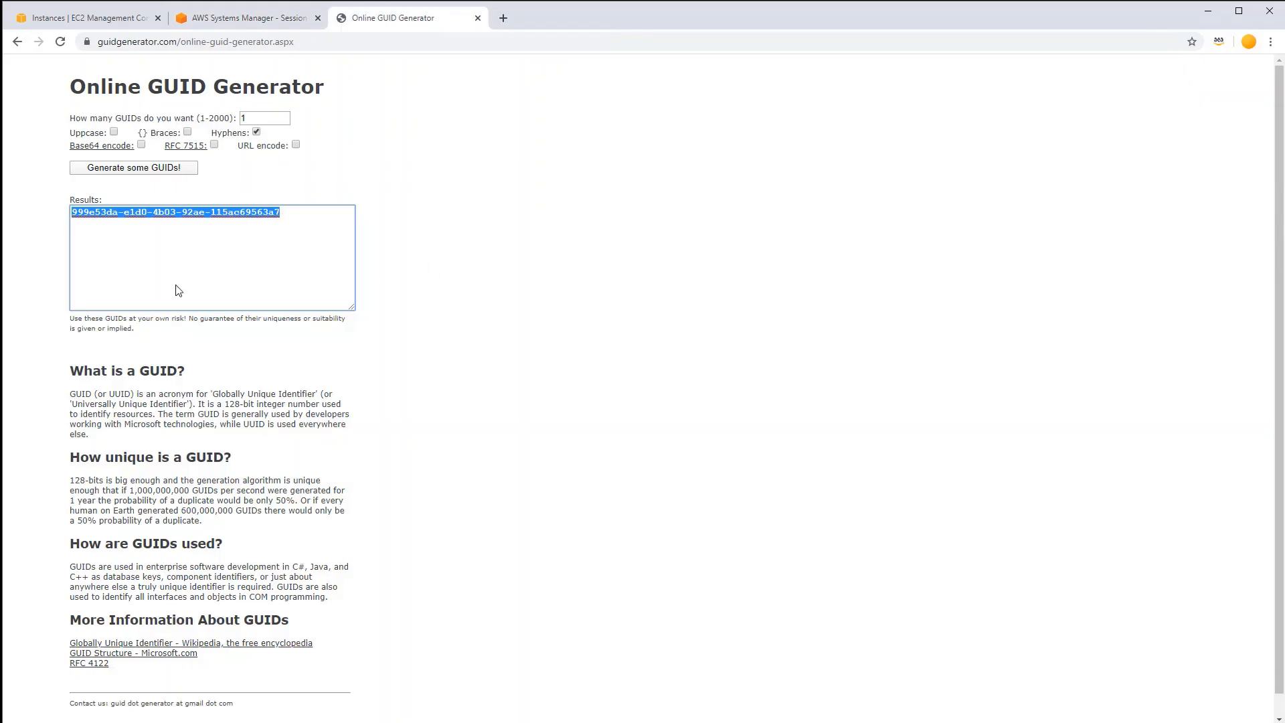
pyautogui.click(127, 172)
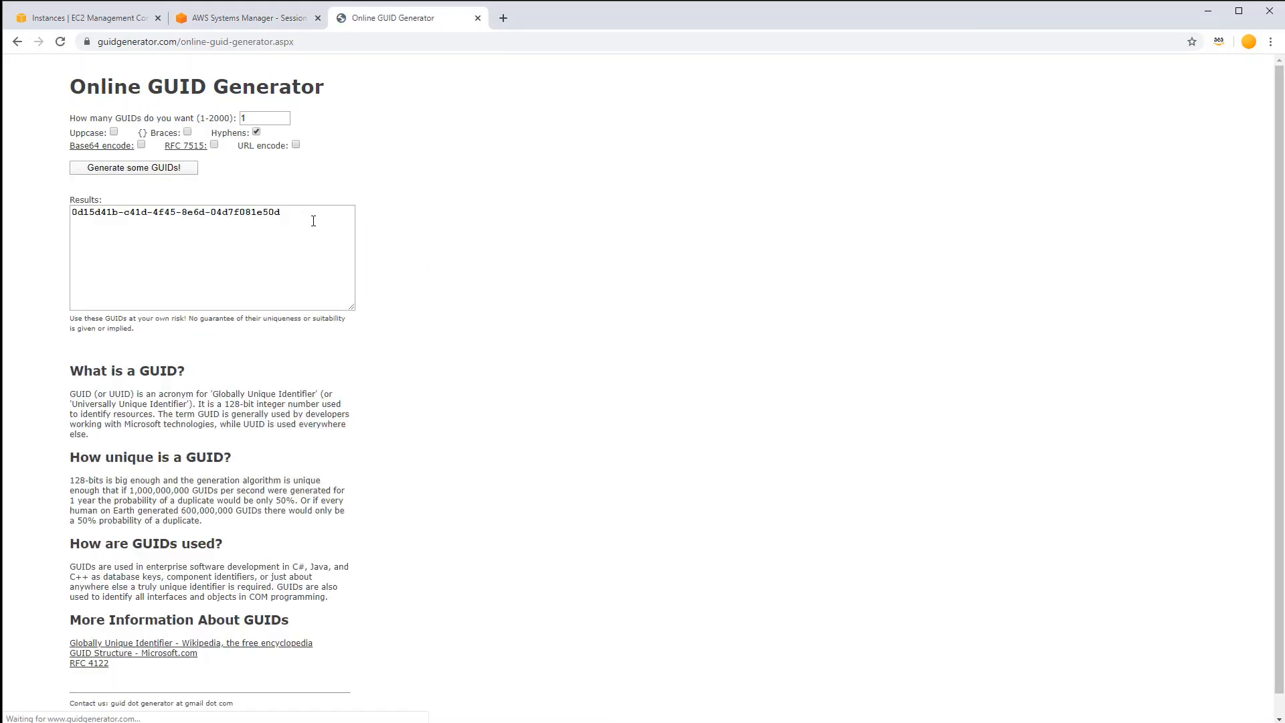
pyautogui.moveTo(308, 213); pyautogui.dragTo(18, 215)
pyautogui.rightClick(338, 211)
pyautogui.click(368, 259)
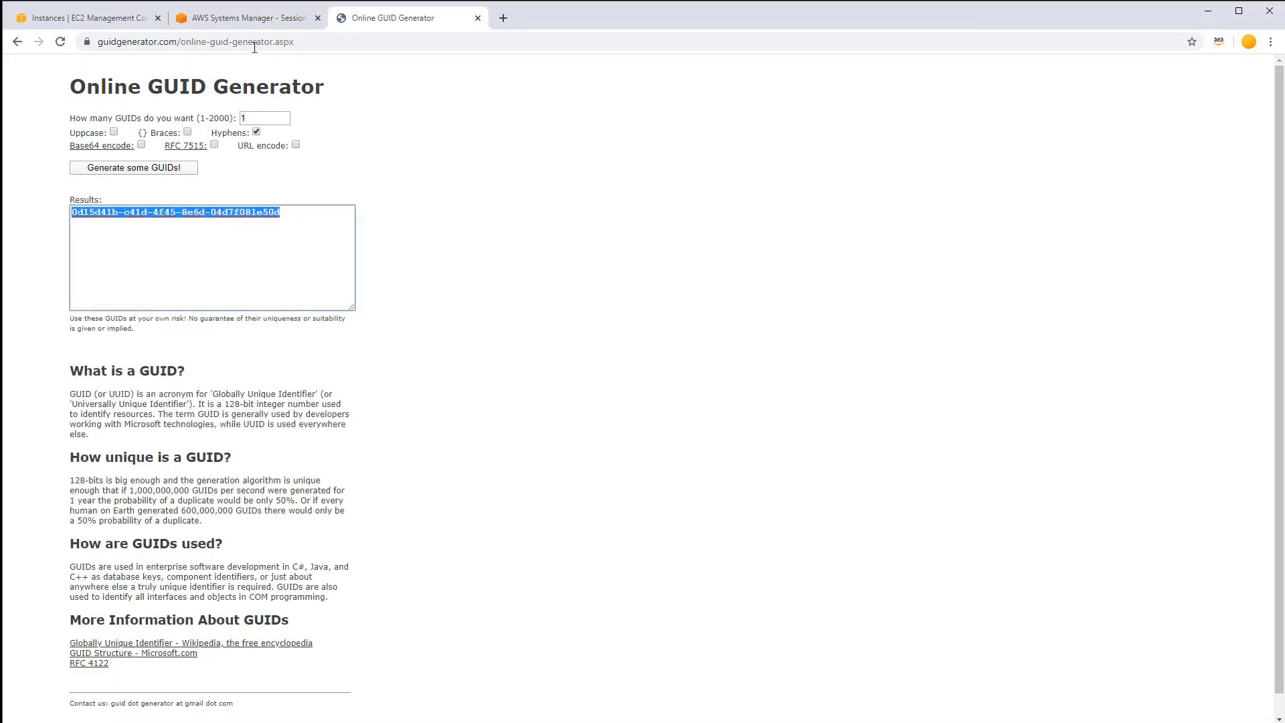
pyautogui.click(274, 18)
pyautogui.rightClick(512, 185)
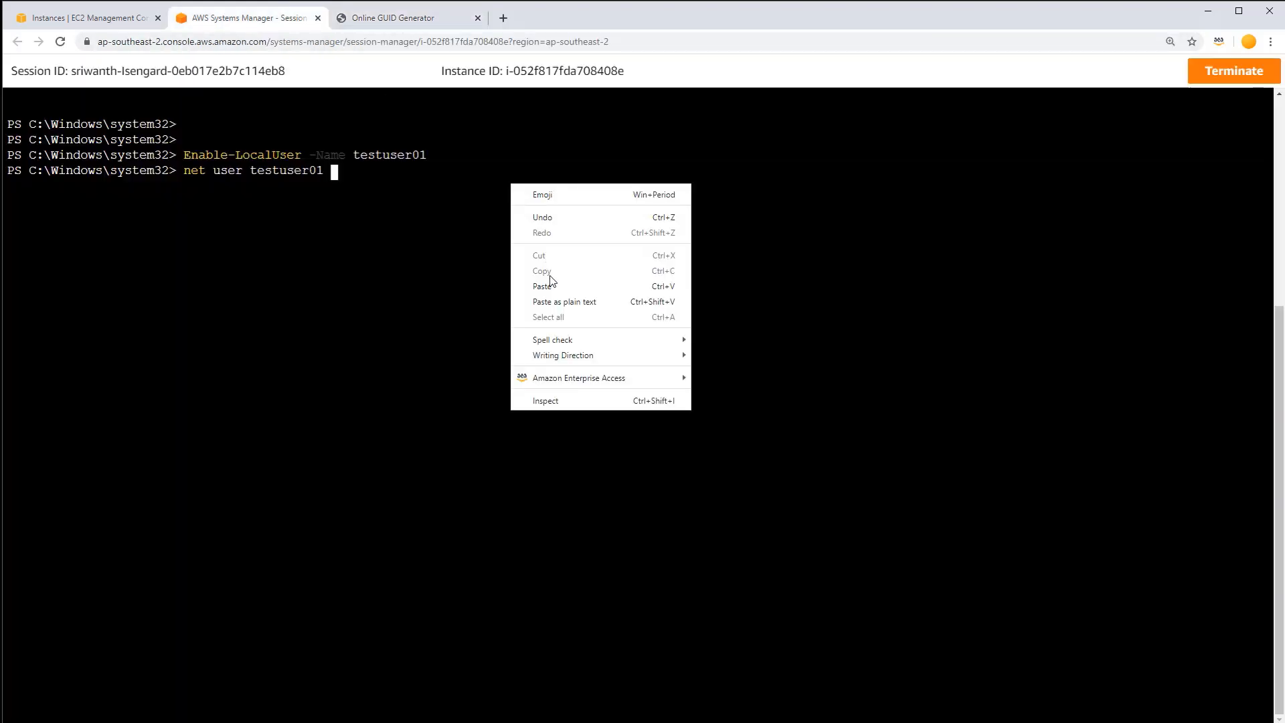
pyautogui.click(411, 204)
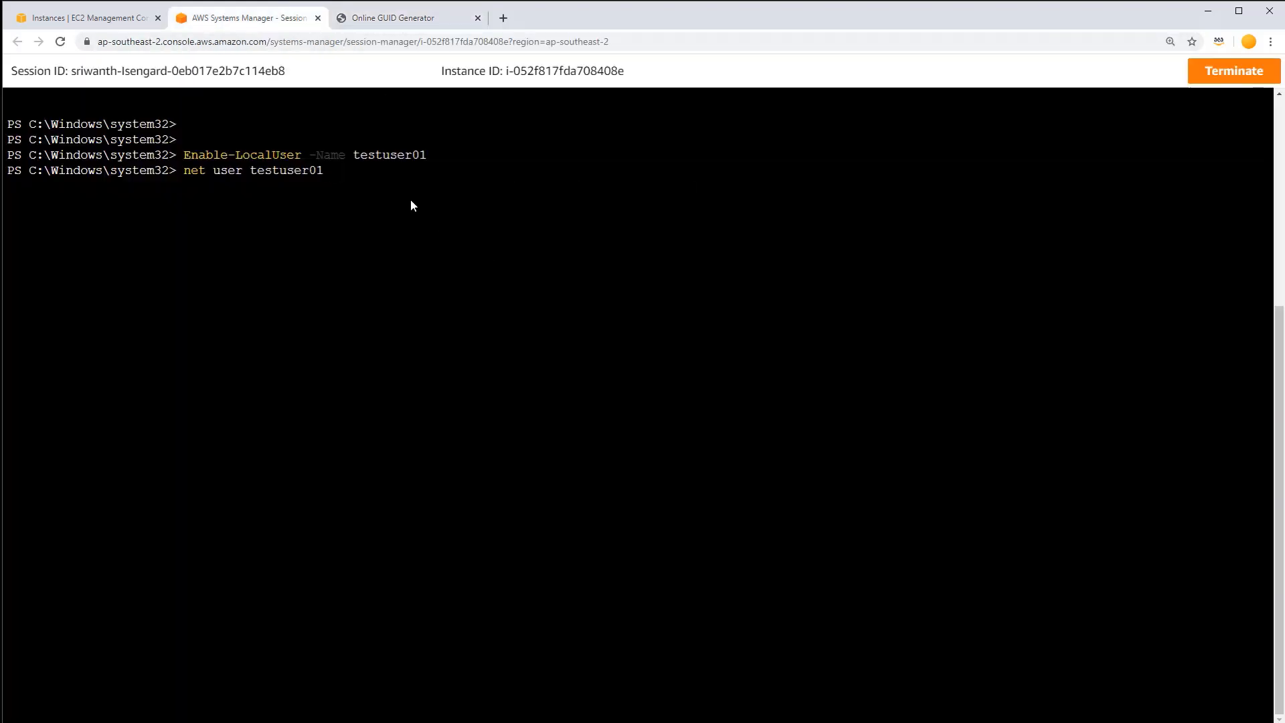
pyautogui.write('"')
pyautogui.rightClick(411, 200)
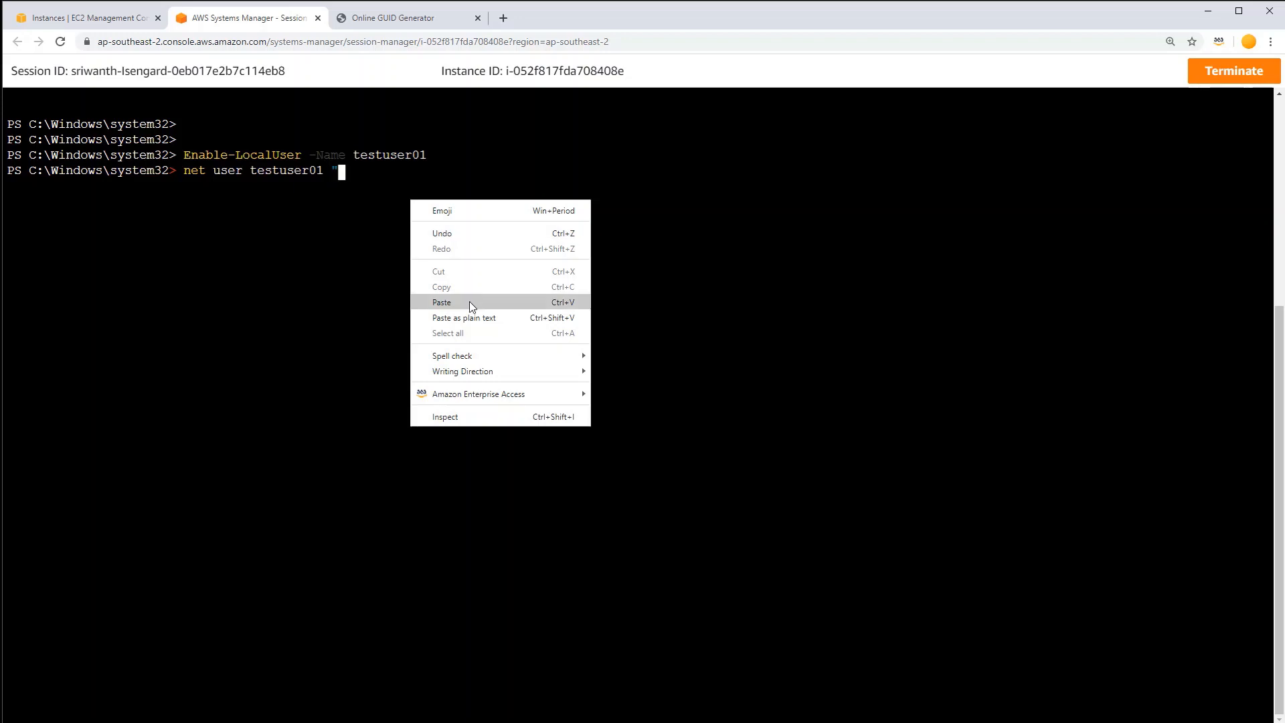
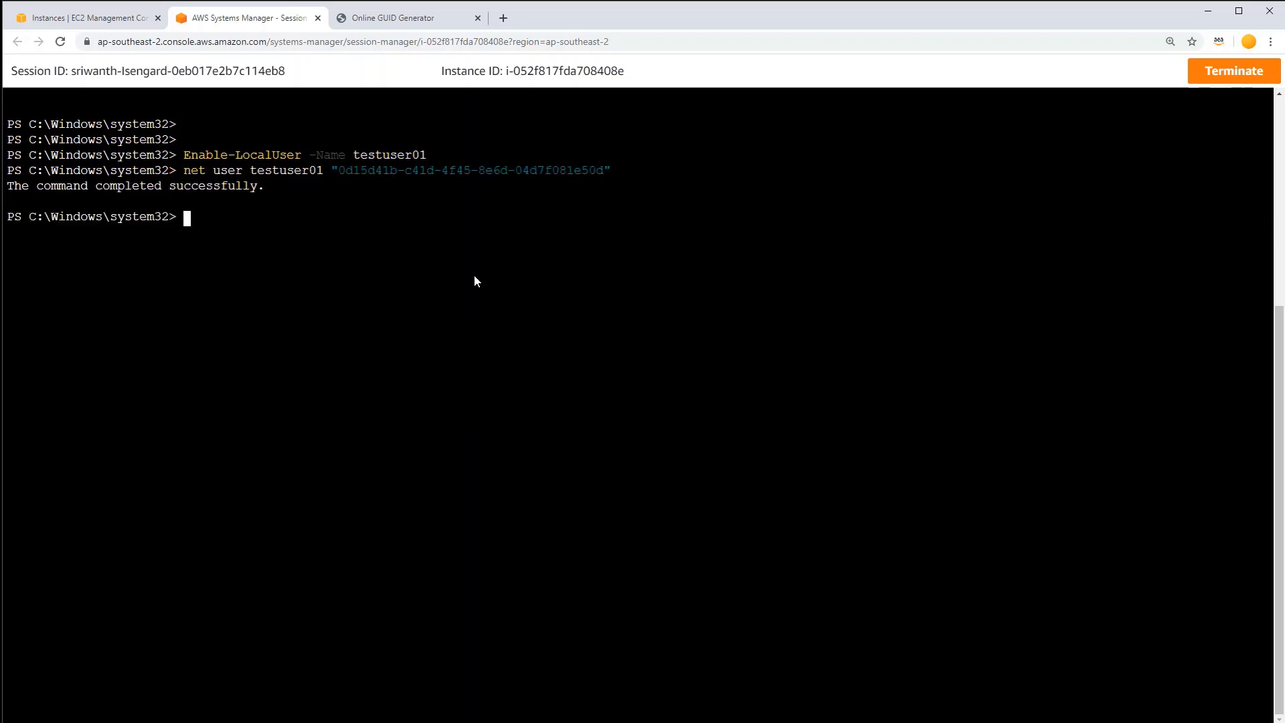
# Step: Enable the local Administrator account with Enable-LocalUser
pyautogui.write('Enable-LocalUser')
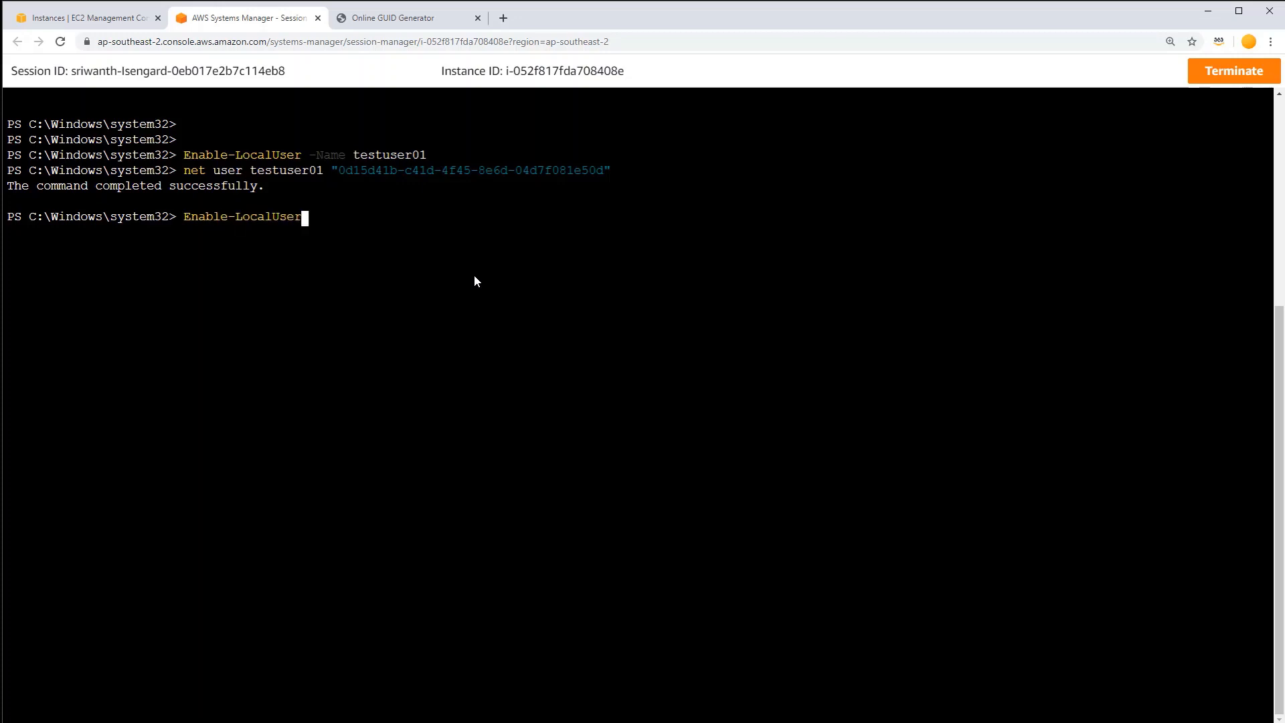
pyautogui.write(' -Name Administrator')
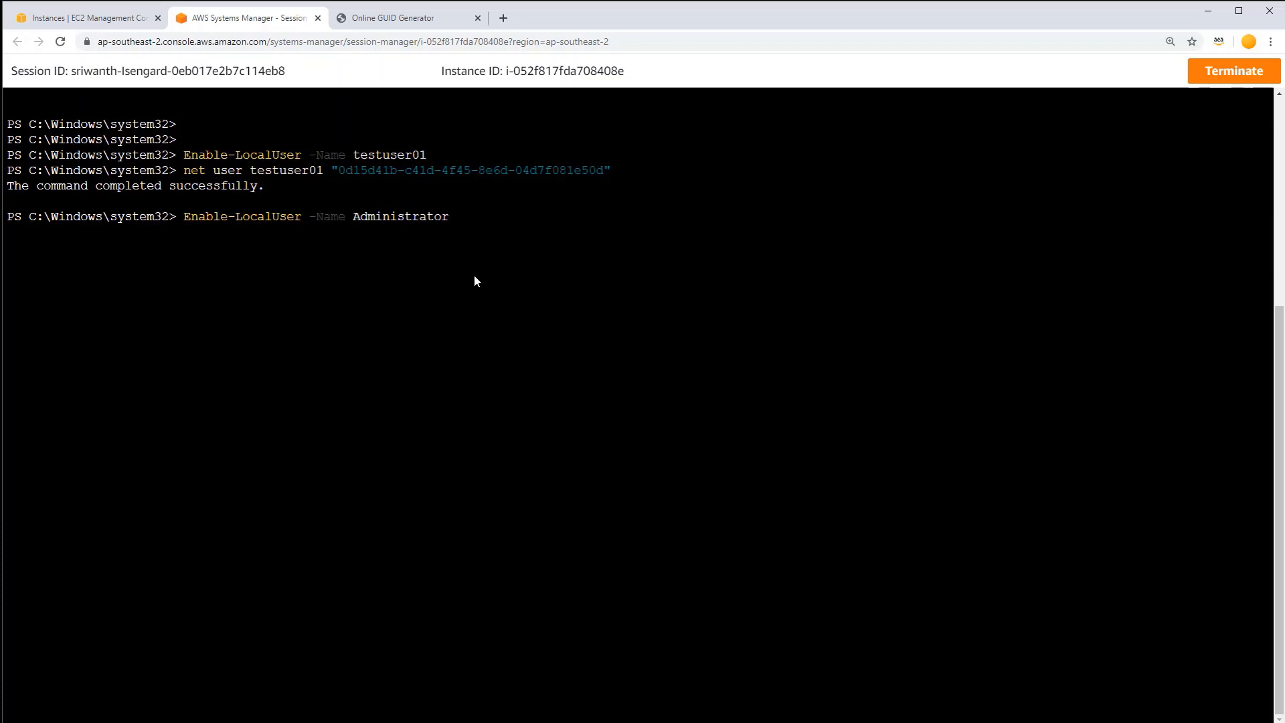
pyautogui.press('Return')
# Step: Reset the Administrator password with net user, using another newly generated GUID in quotes as the account password
pyautogui.write('net ')
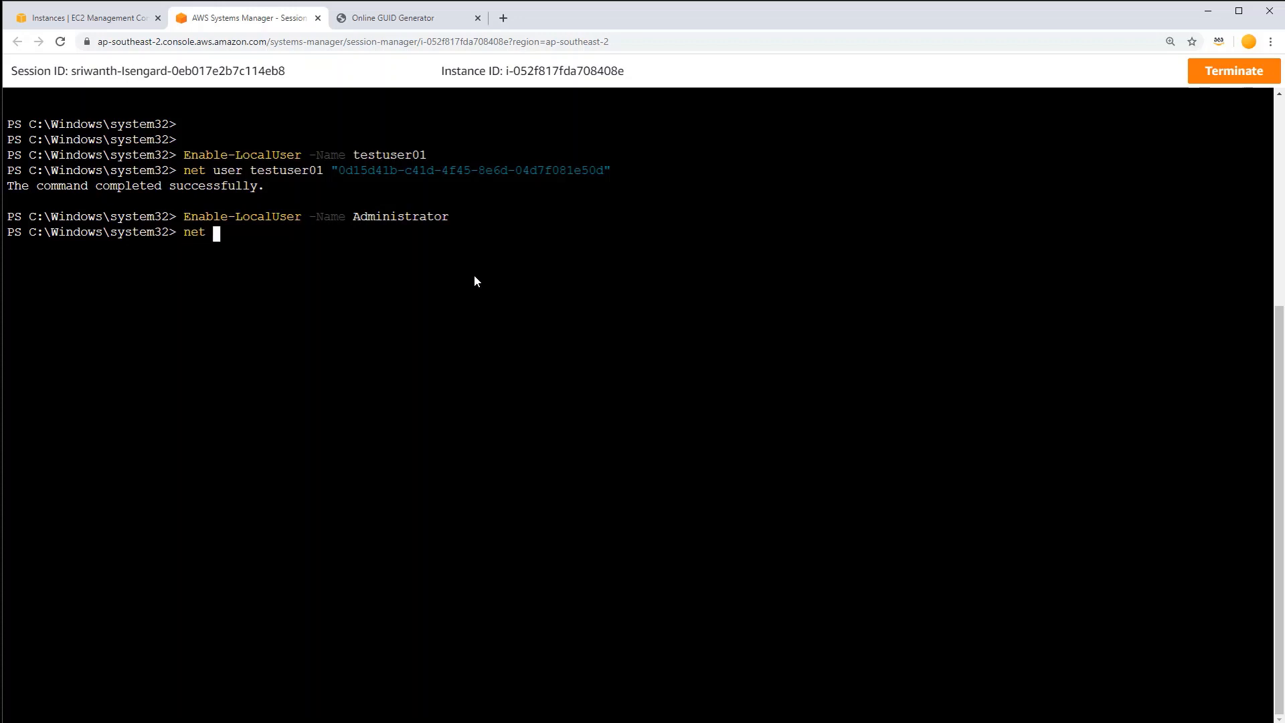
pyautogui.write('user Administrator')
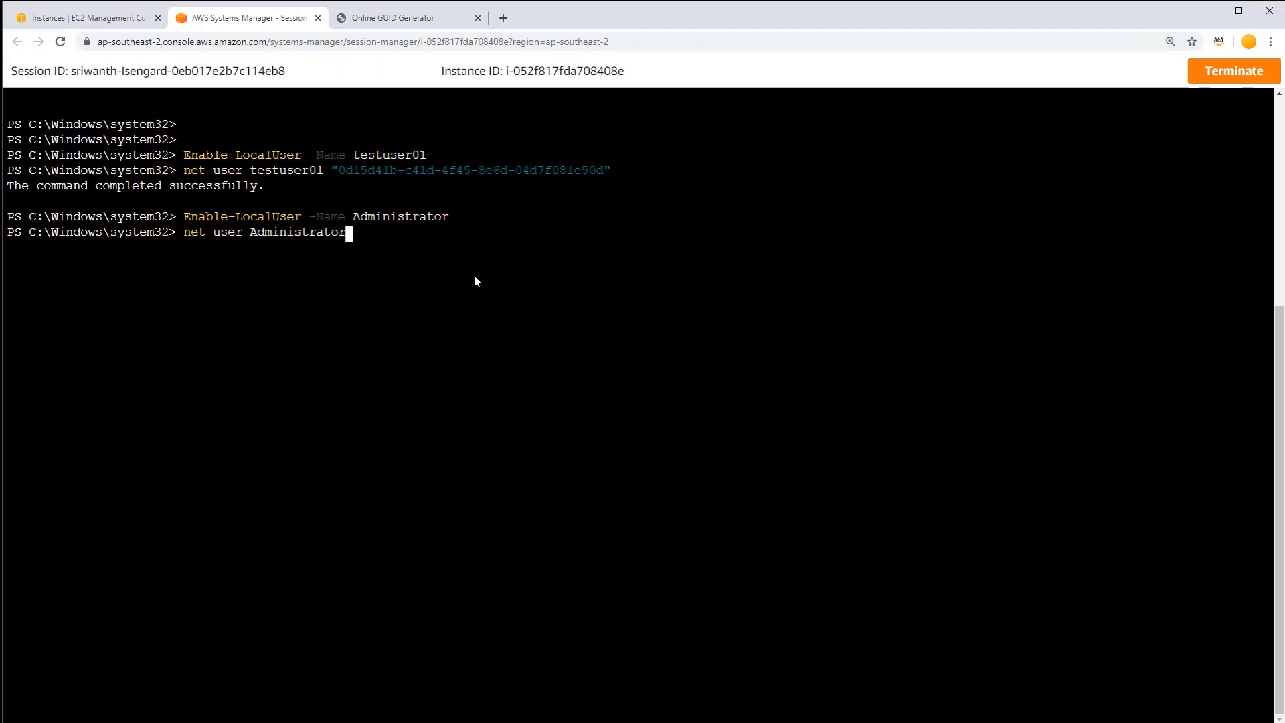
pyautogui.click(415, 18)
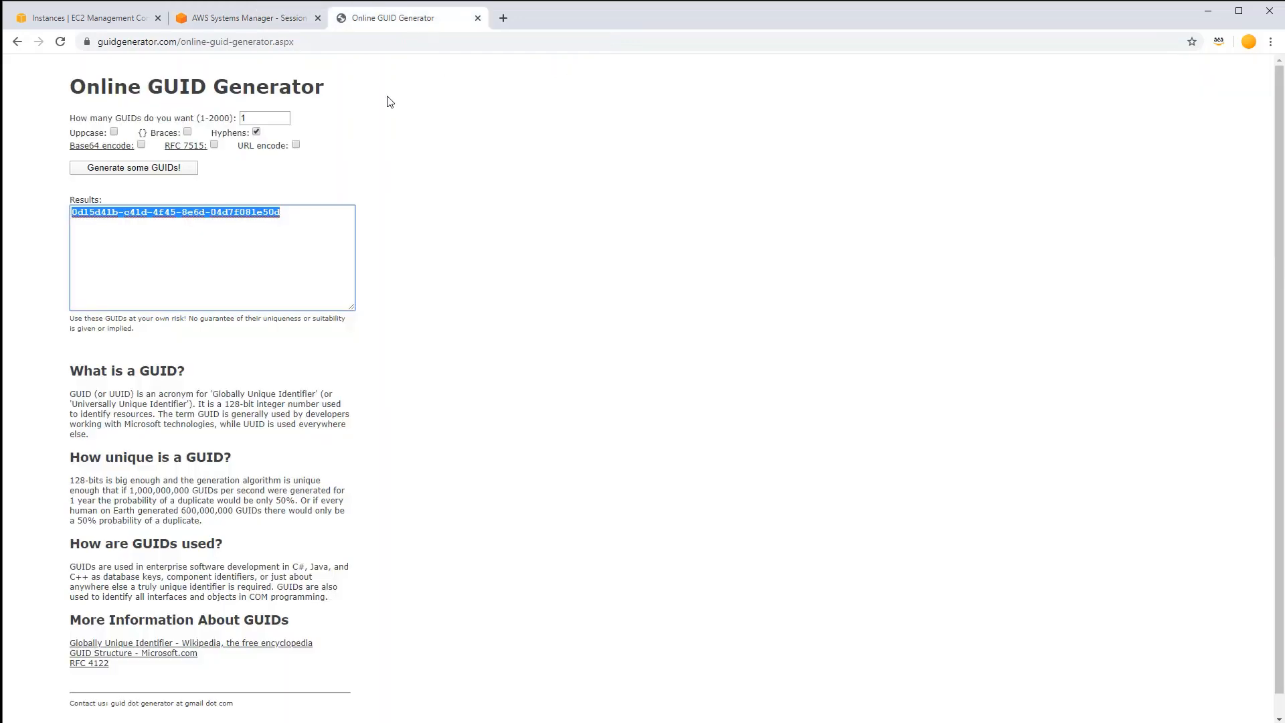
pyautogui.click(141, 170)
pyautogui.moveTo(292, 218); pyautogui.dragTo(1, 213)
pyautogui.rightClick(176, 210)
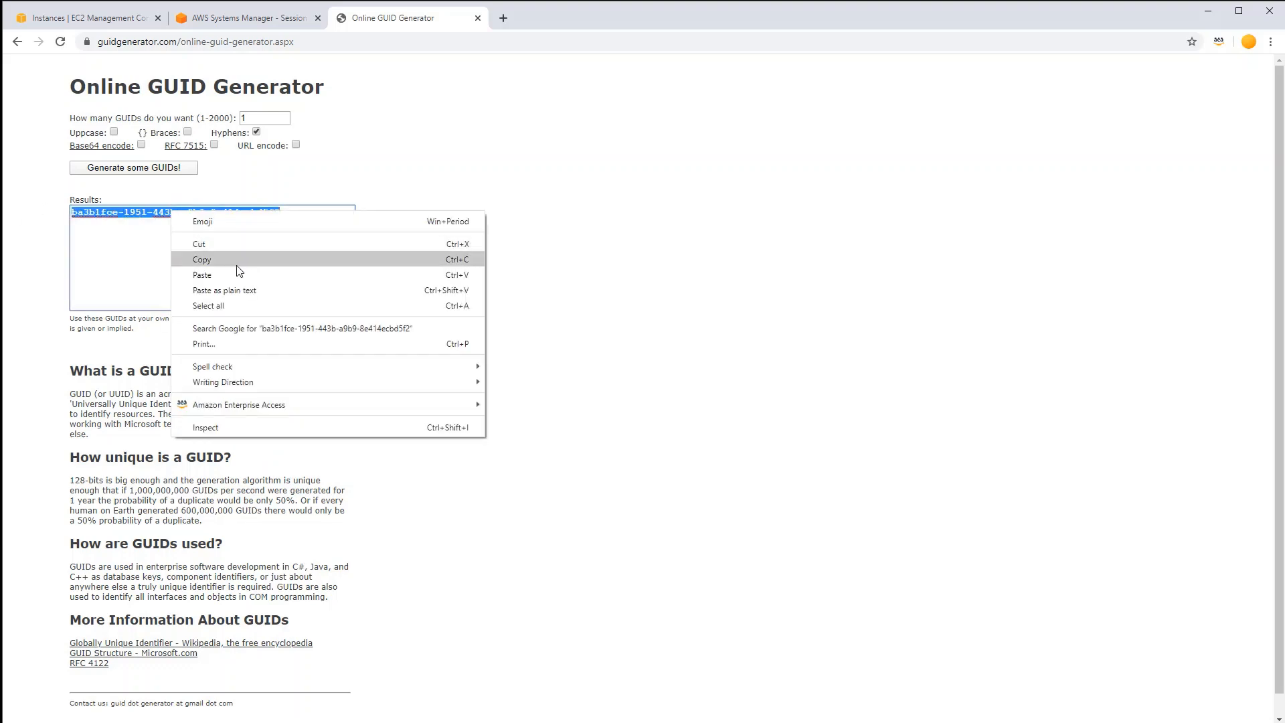
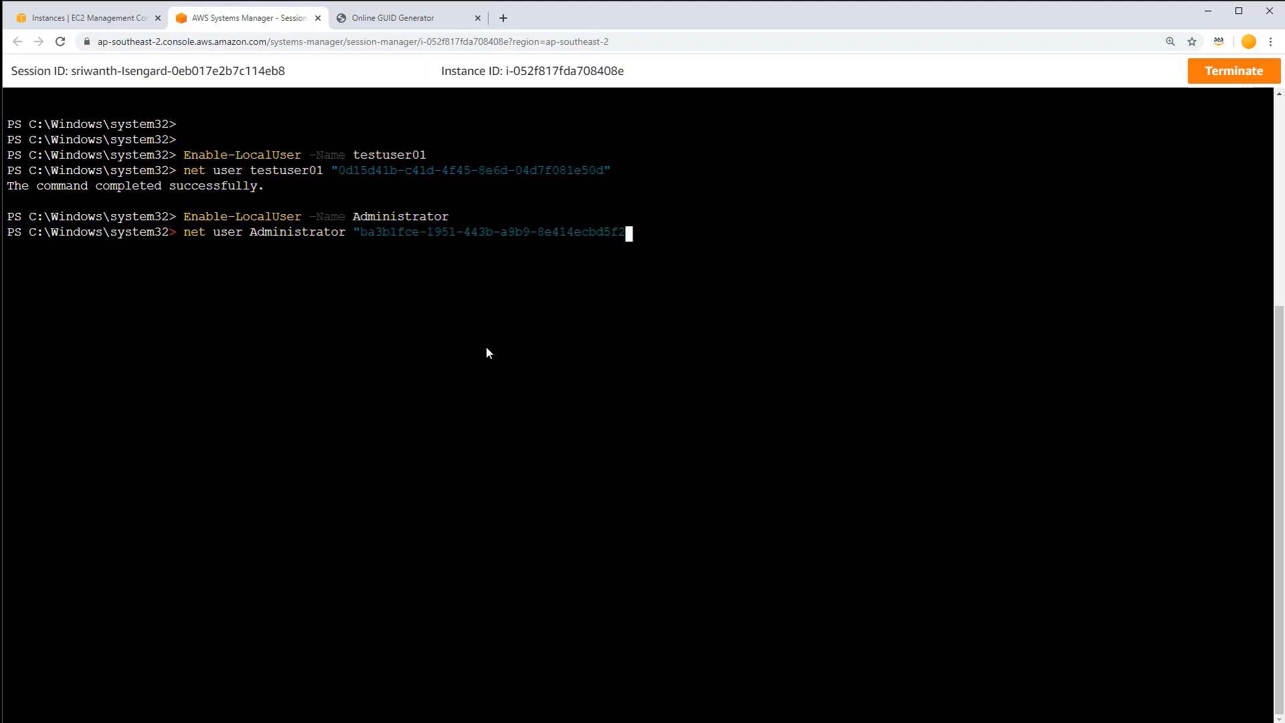
pyautogui.write('"')
pyautogui.press('Return')
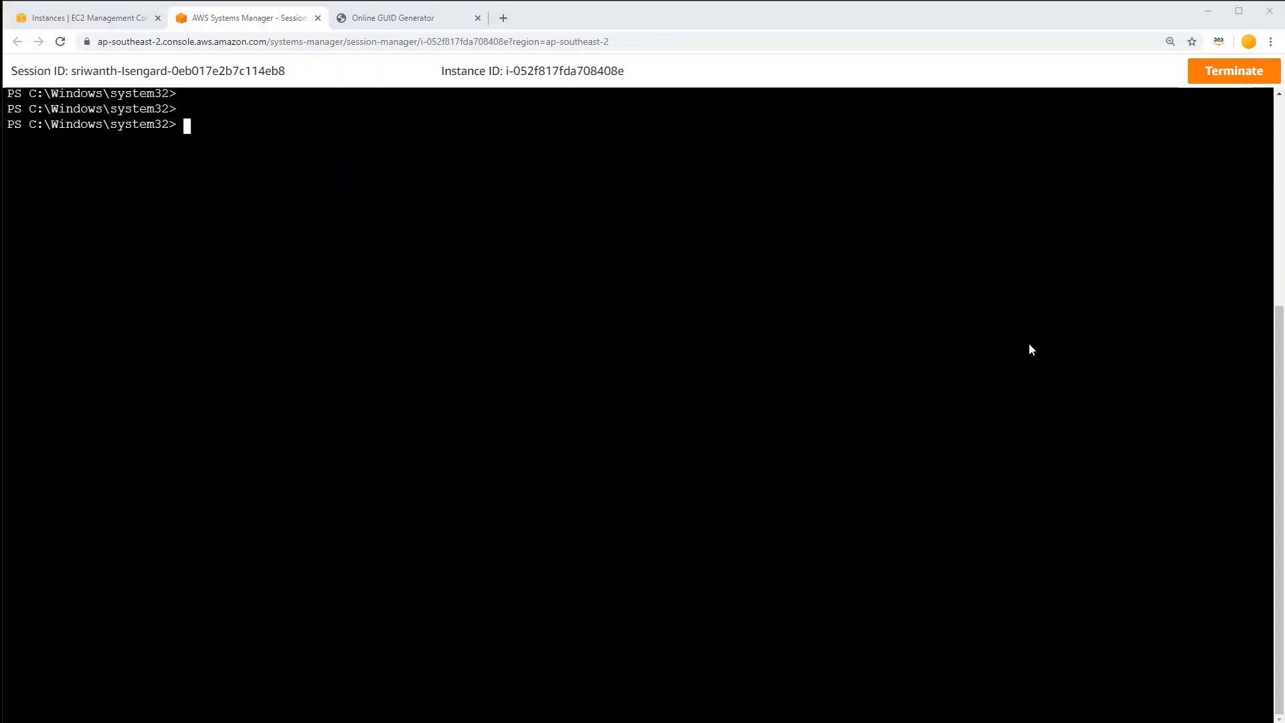
# Step: Terminate the Session Manager session and return to the EC2 instances list
pyautogui.click(1221, 84)
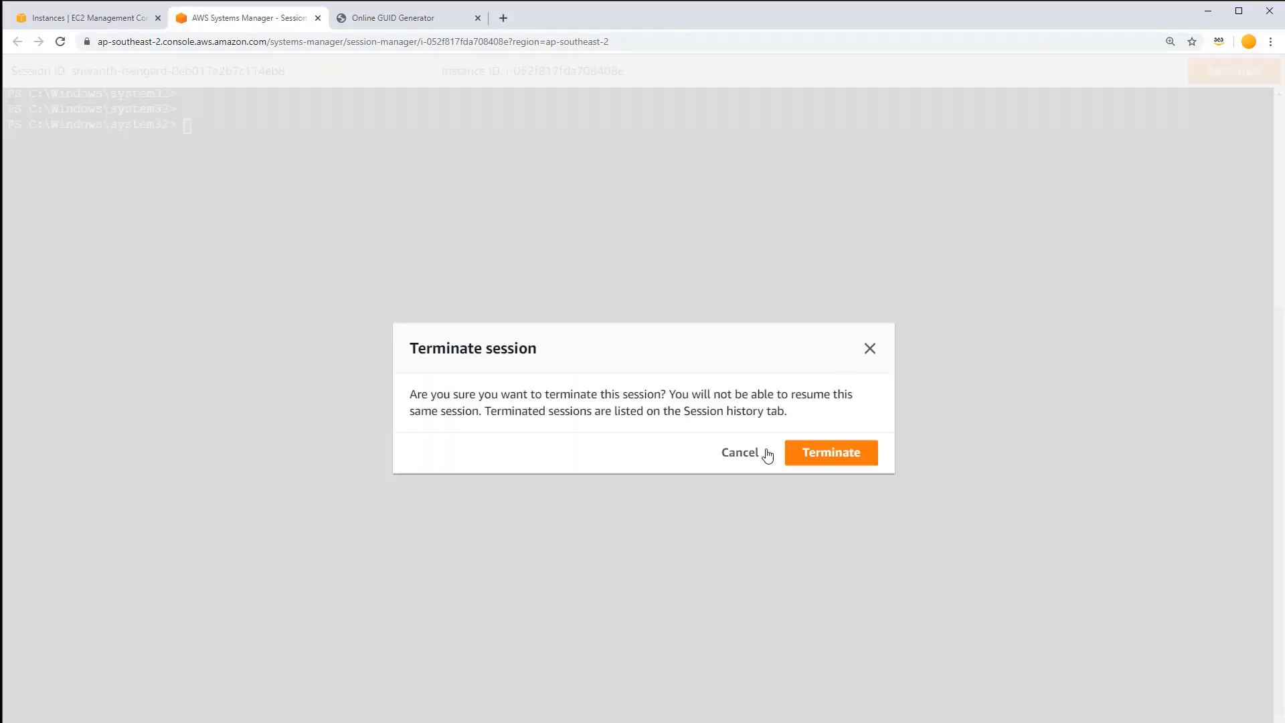
pyautogui.click(816, 454)
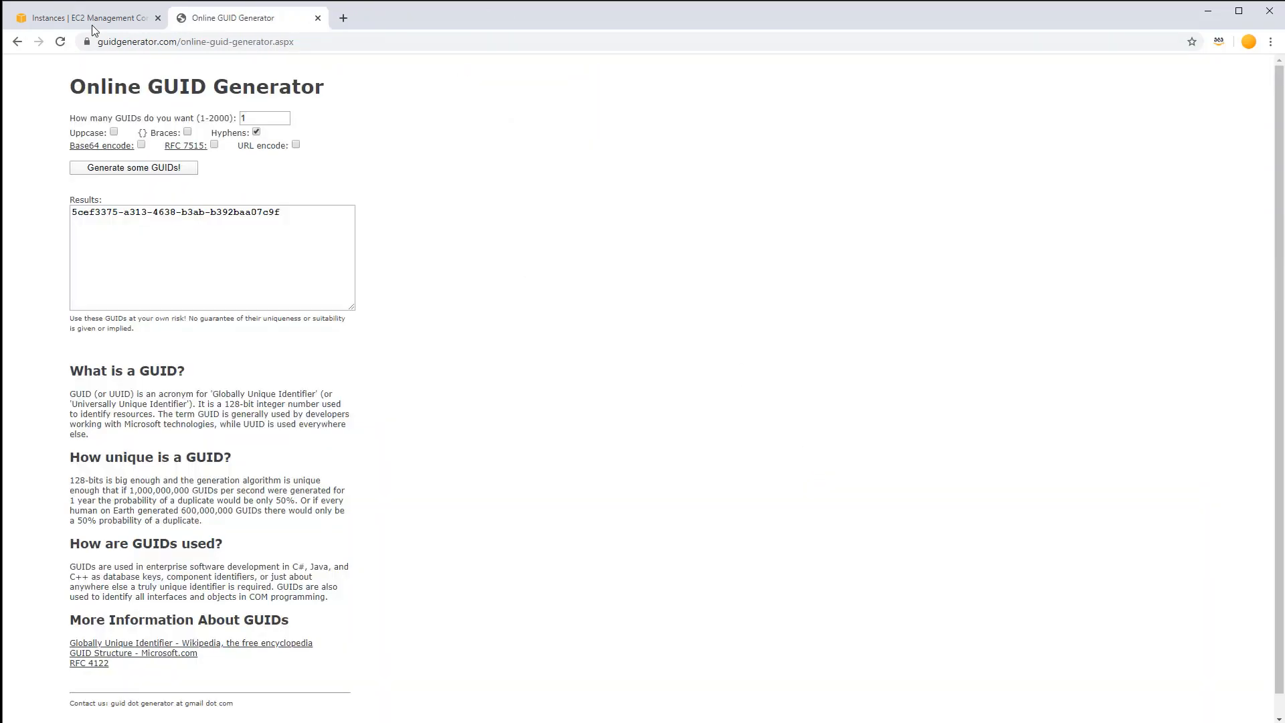
pyautogui.click(91, 25)
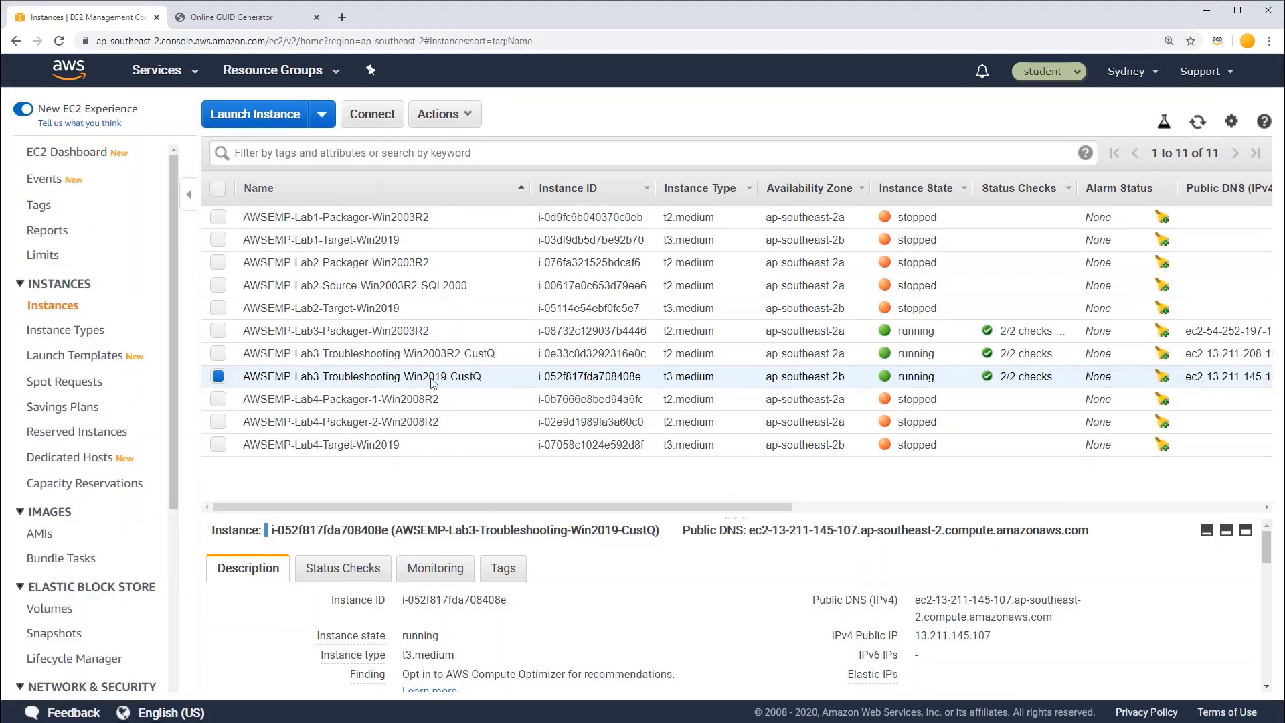
# Step: Download the remote desktop file for the AWSEMP-Lab3-Troubleshooting-Win2019-CustQ instance, open it and accept the connection to the unknown publisher
pyautogui.rightClick(393, 376)
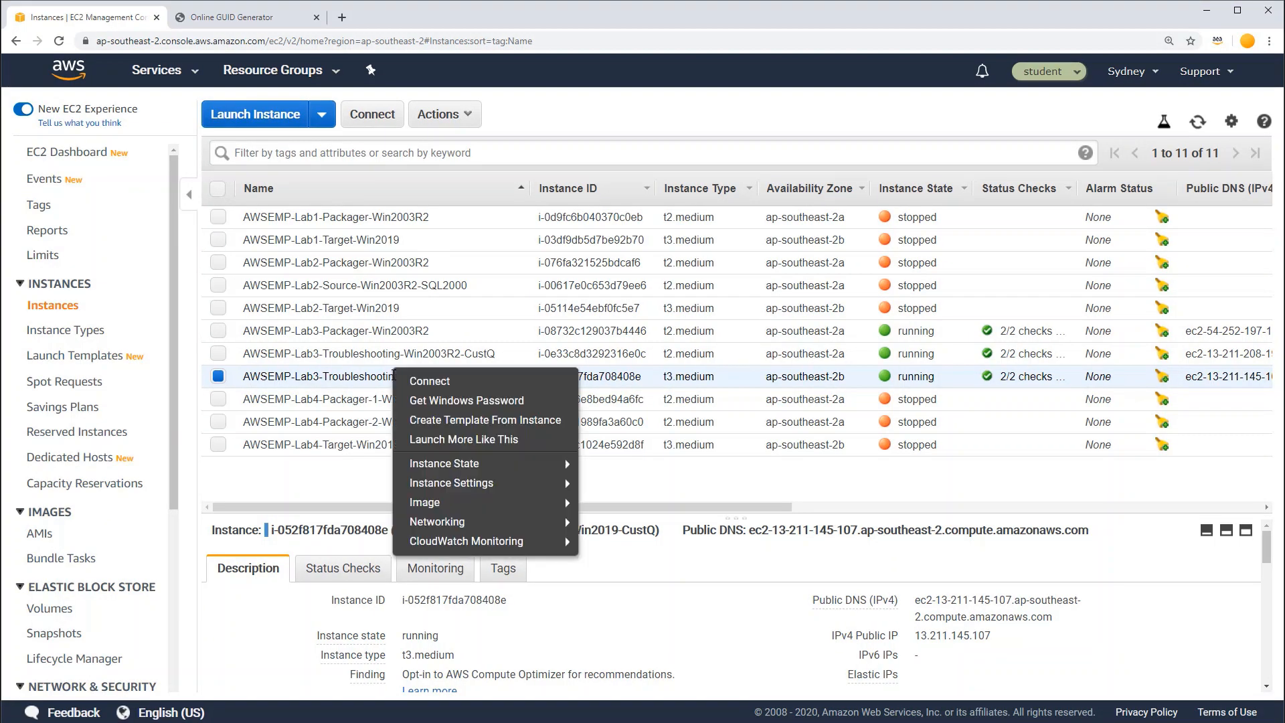
pyautogui.click(448, 386)
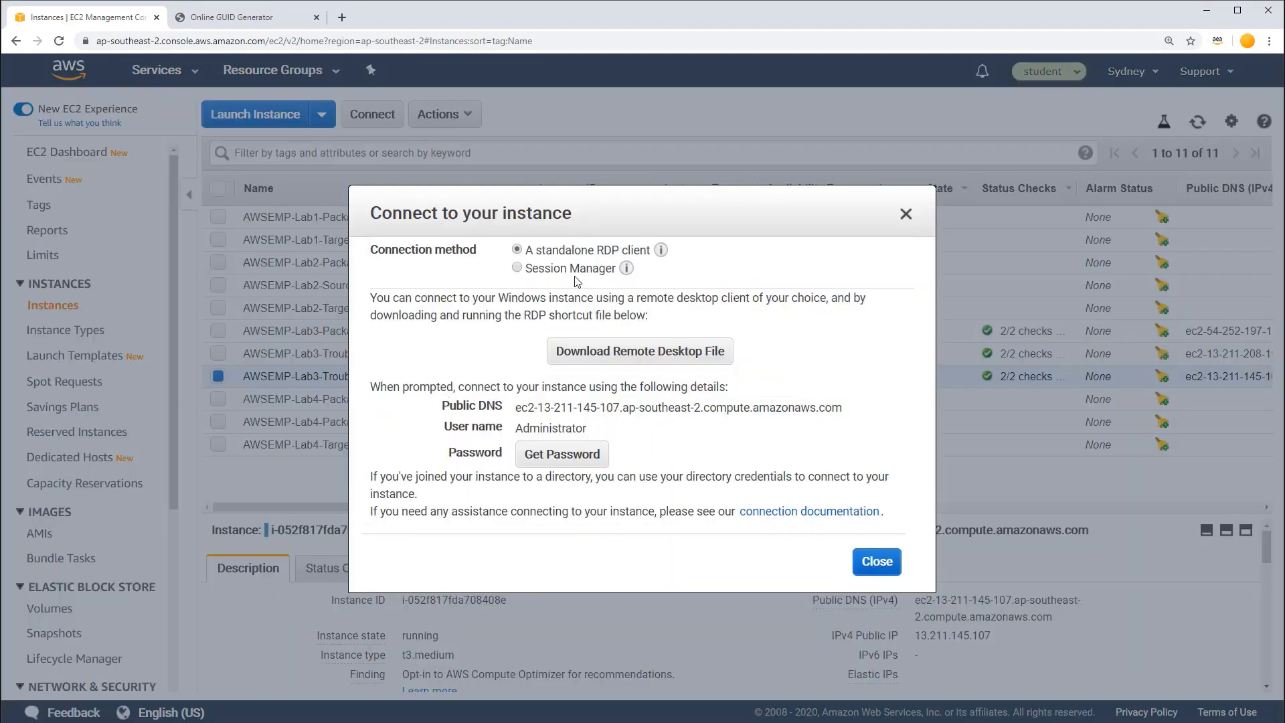
pyautogui.click(618, 360)
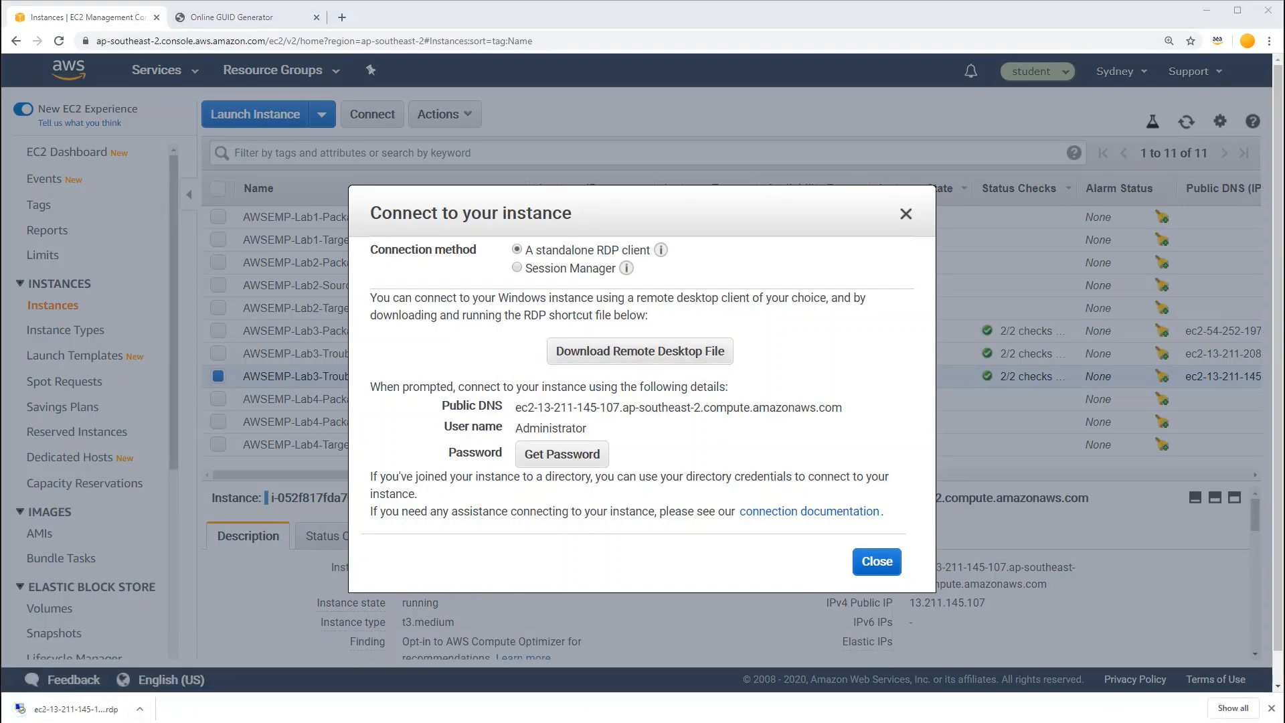
pyautogui.click(104, 703)
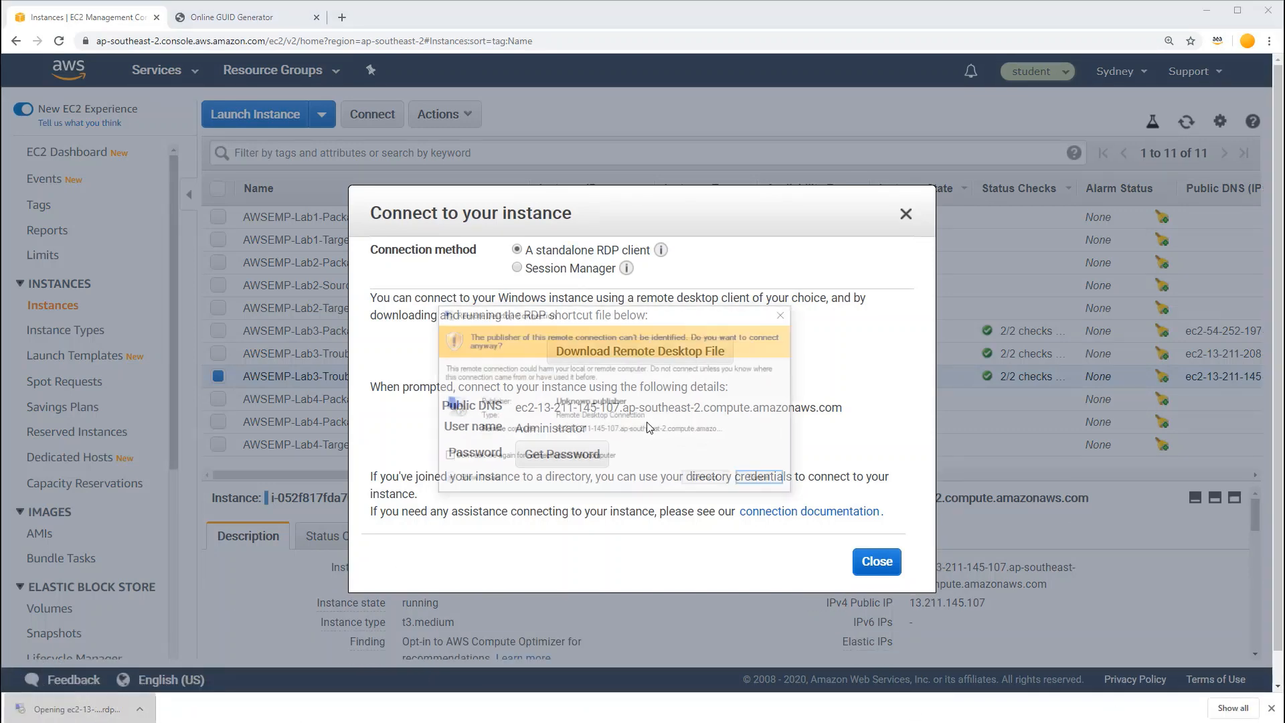
pyautogui.click(708, 480)
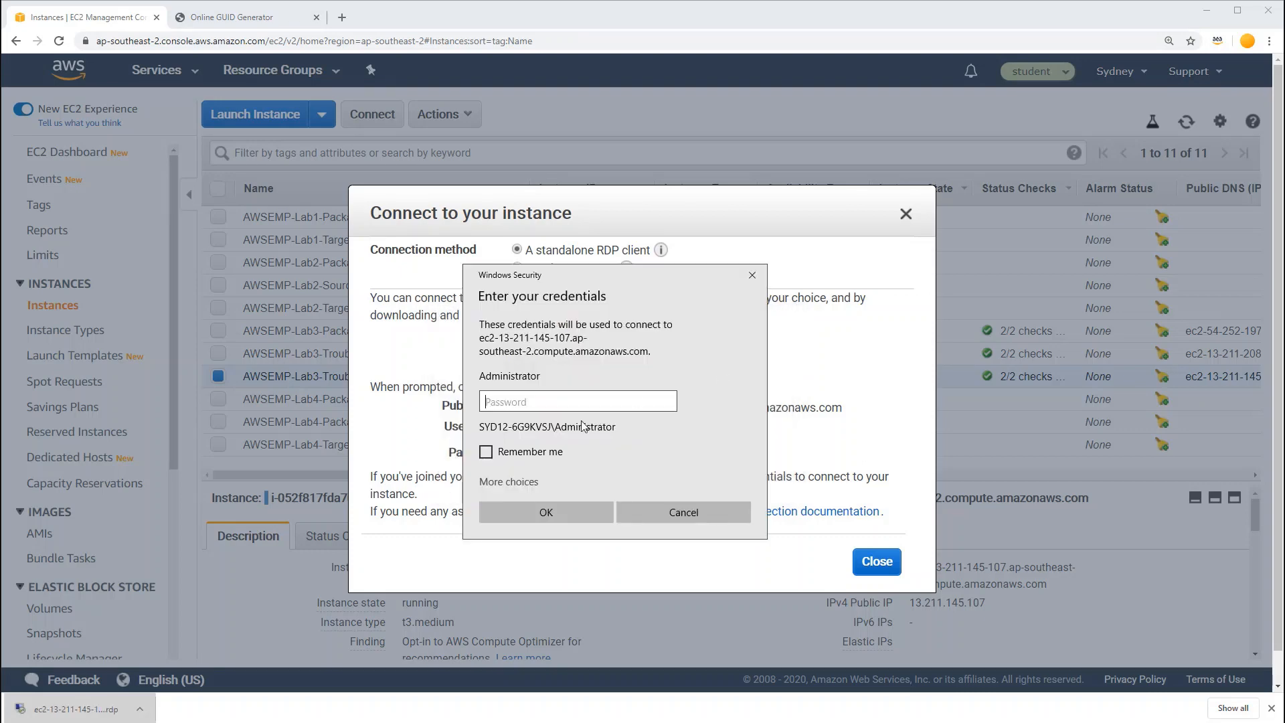
# Step: Sign in to the remote instance with the different account .\testuser01 and its account password, and accept the unverified certificate
pyautogui.click(529, 482)
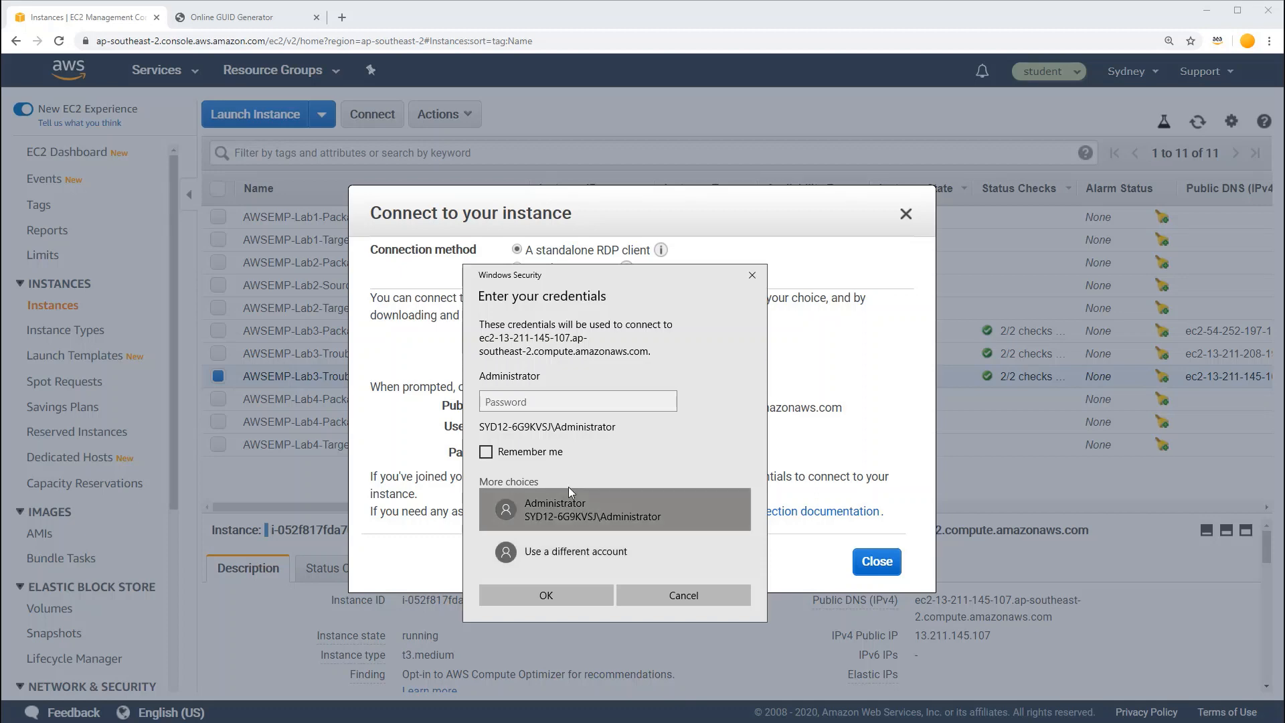
pyautogui.click(572, 547)
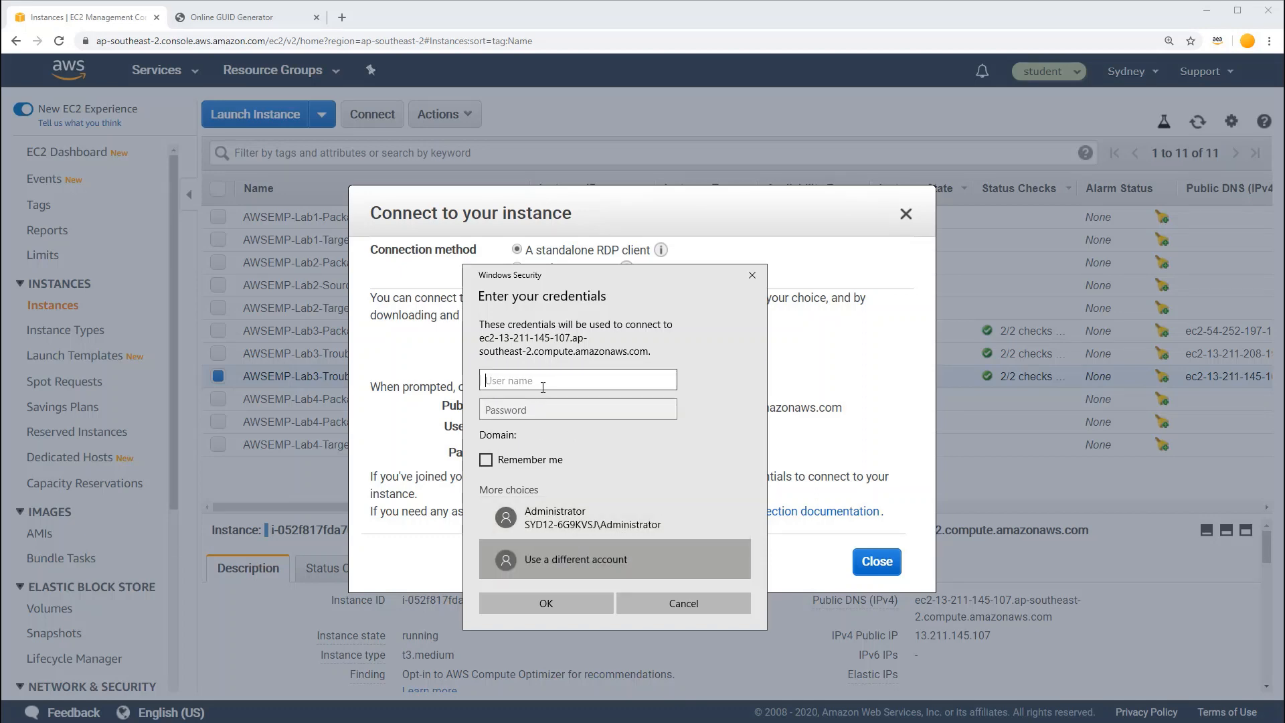
pyautogui.write('.\\testuser01')
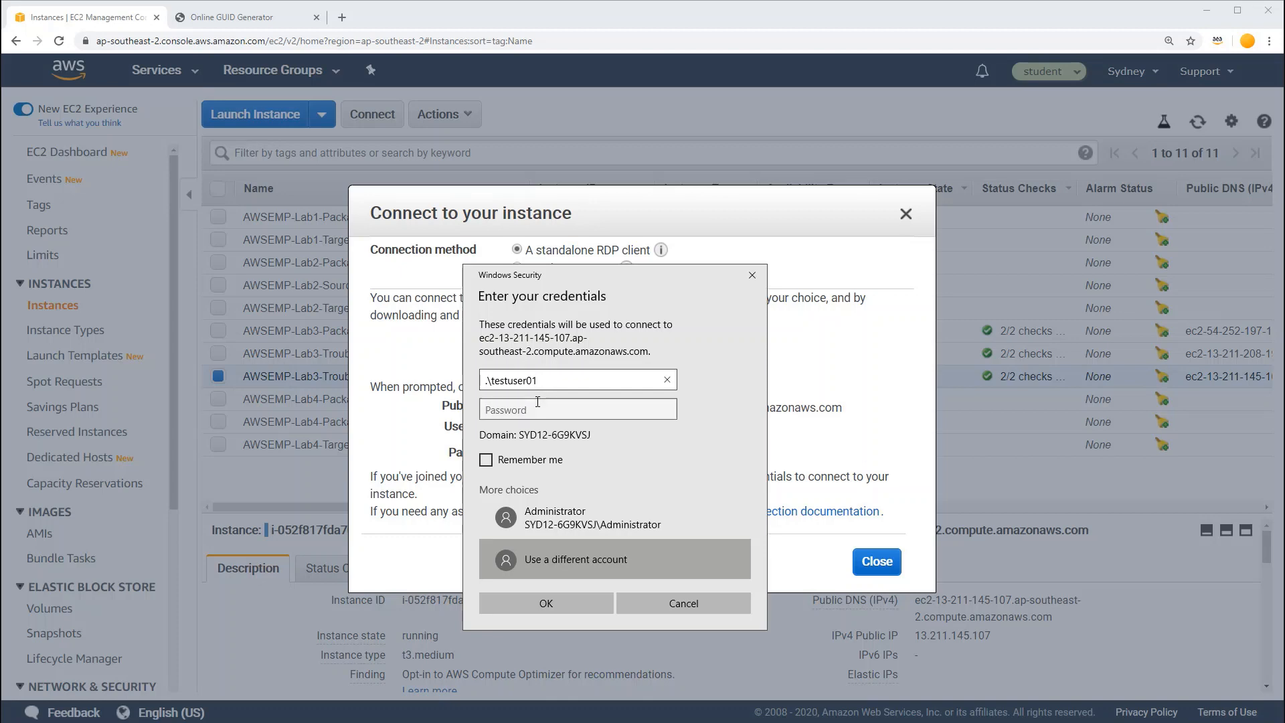
pyautogui.press('Tab')
pyautogui.hotkey('alt', 'Tab')
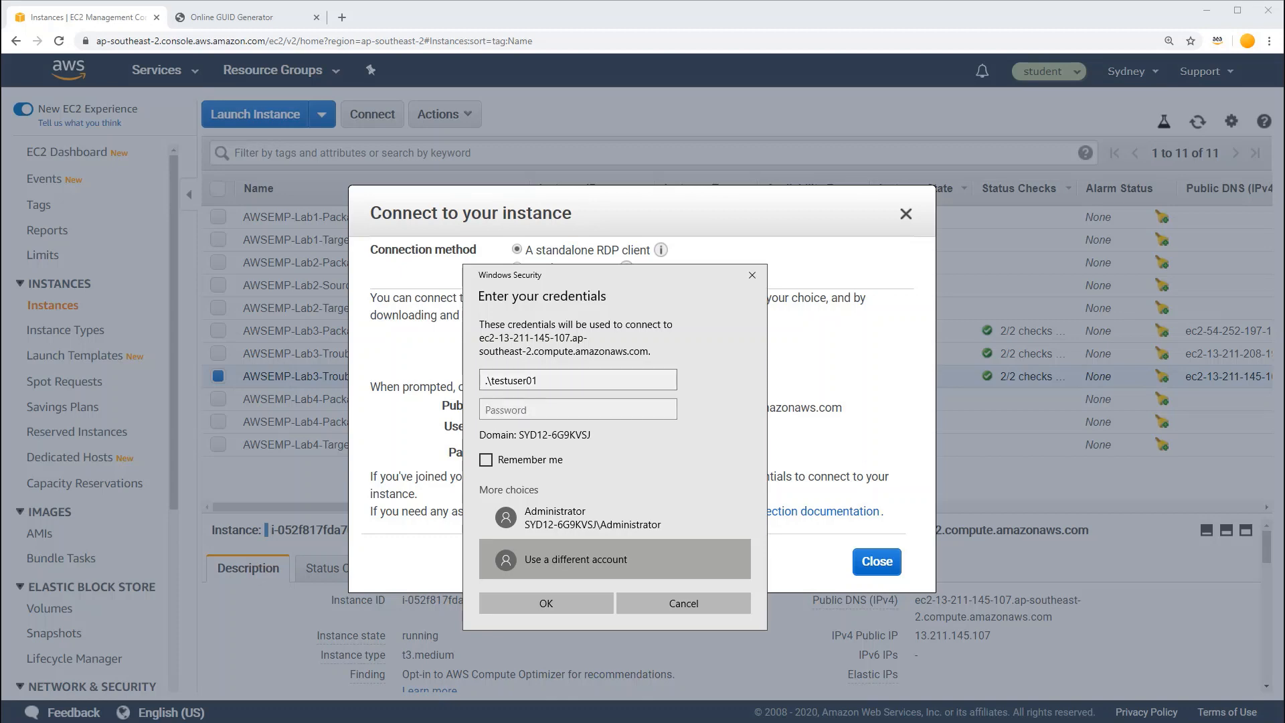
pyautogui.click(592, 405)
pyautogui.hotkey('ctrl', 'v')
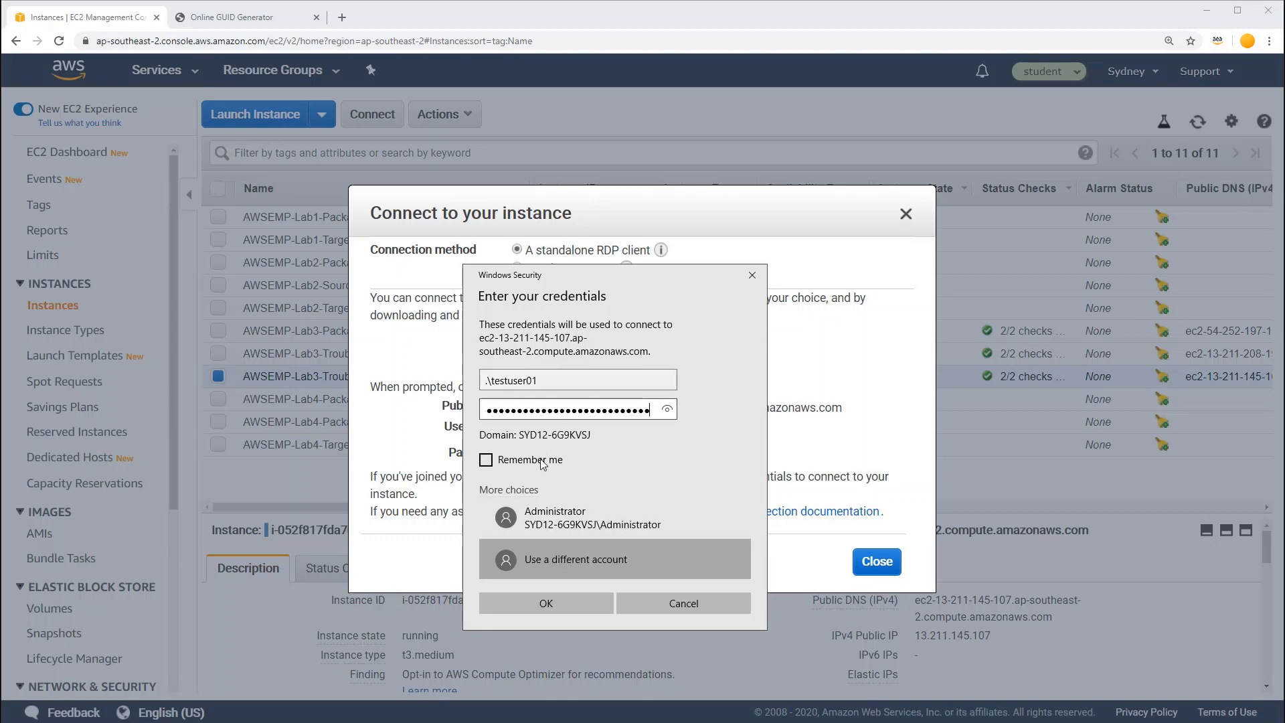
pyautogui.click(557, 605)
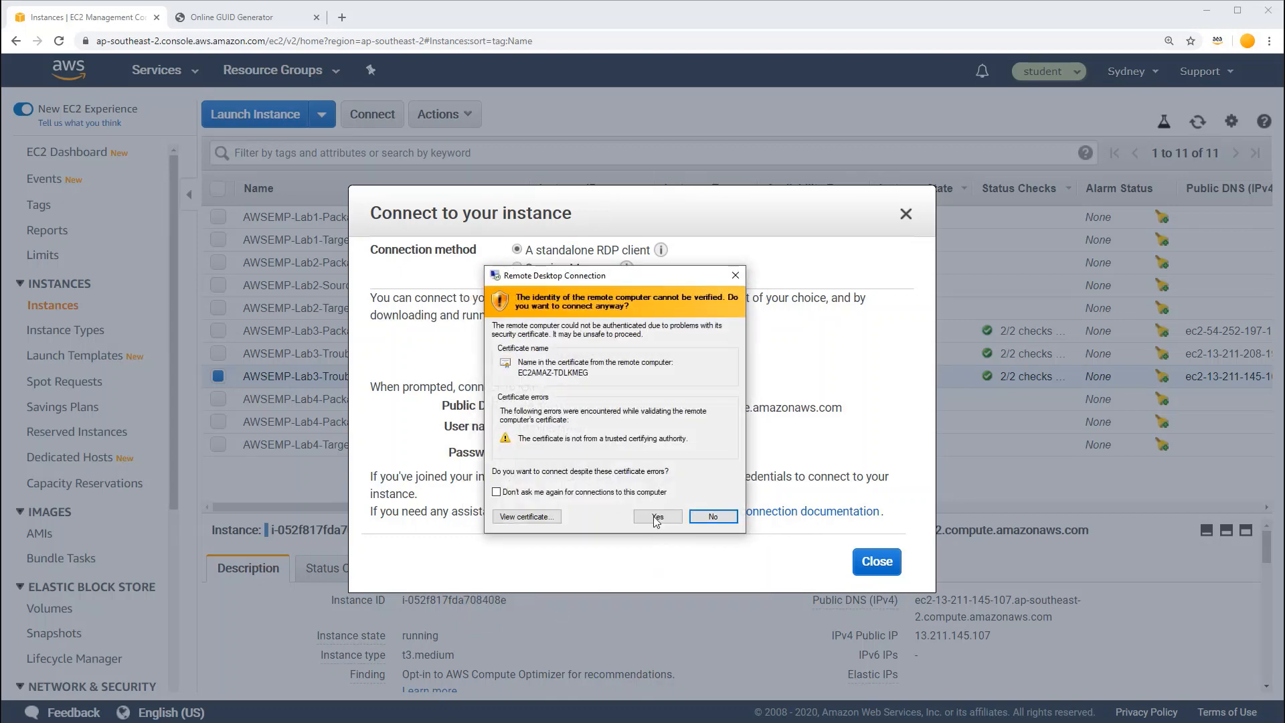
pyautogui.click(656, 516)
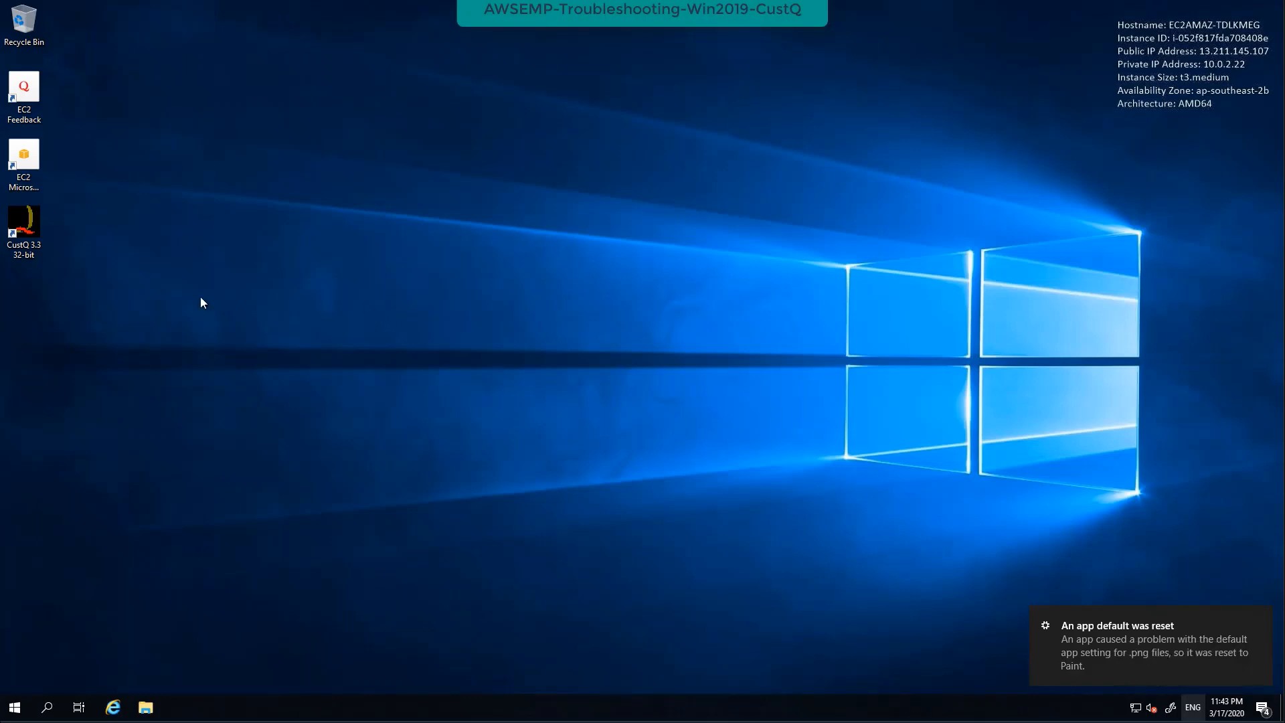
# Step: Launch CustQ 3.3 32-bit on the remote desktop to test it, and dismiss its error dialog
pyautogui.doubleClick(23, 222)
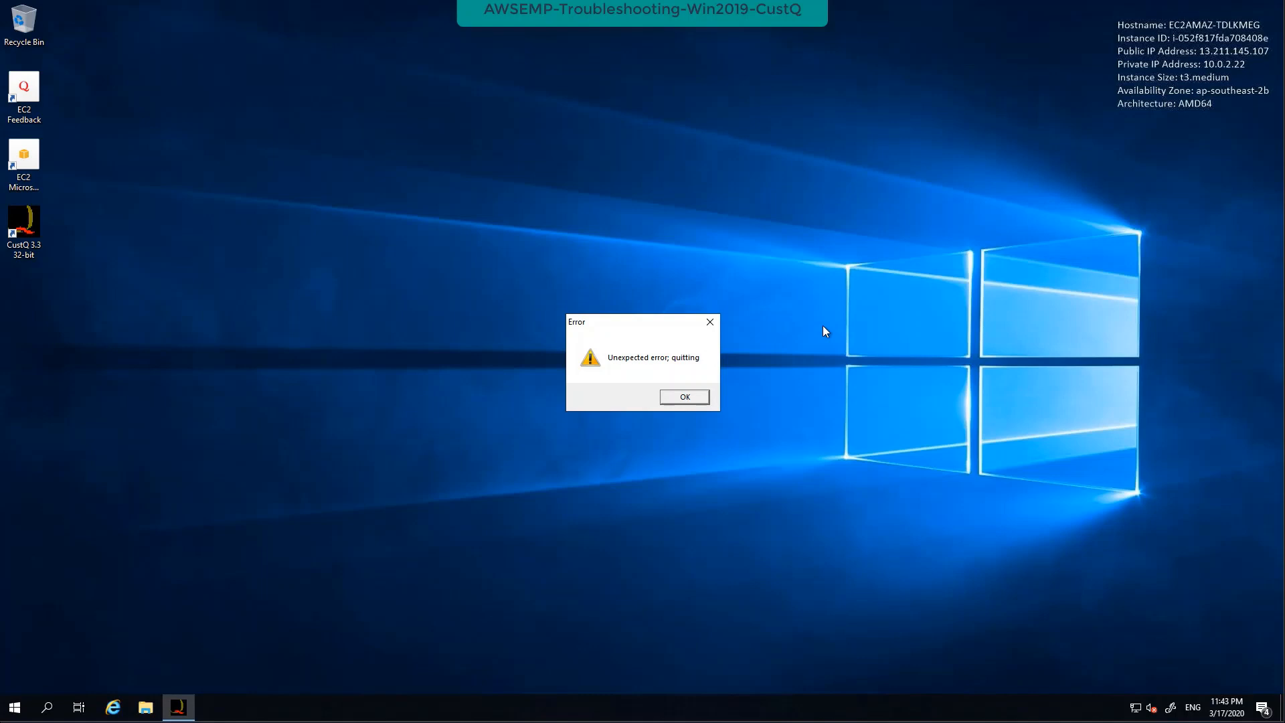
pyautogui.click(700, 402)
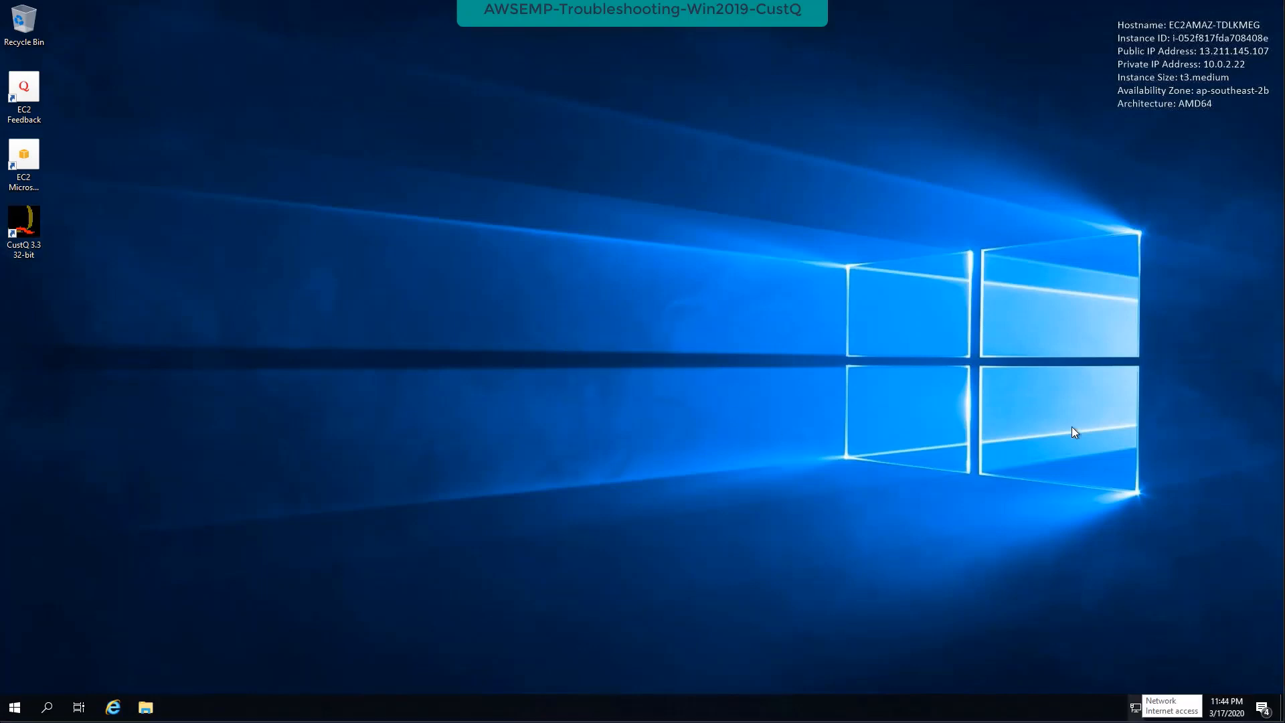
# Step: Copy the folder path C:\ProgramData\CustQ_Lab1_9908 from the target in the CustQ 3.3 32-bit shortcut's properties
pyautogui.rightClick(29, 225)
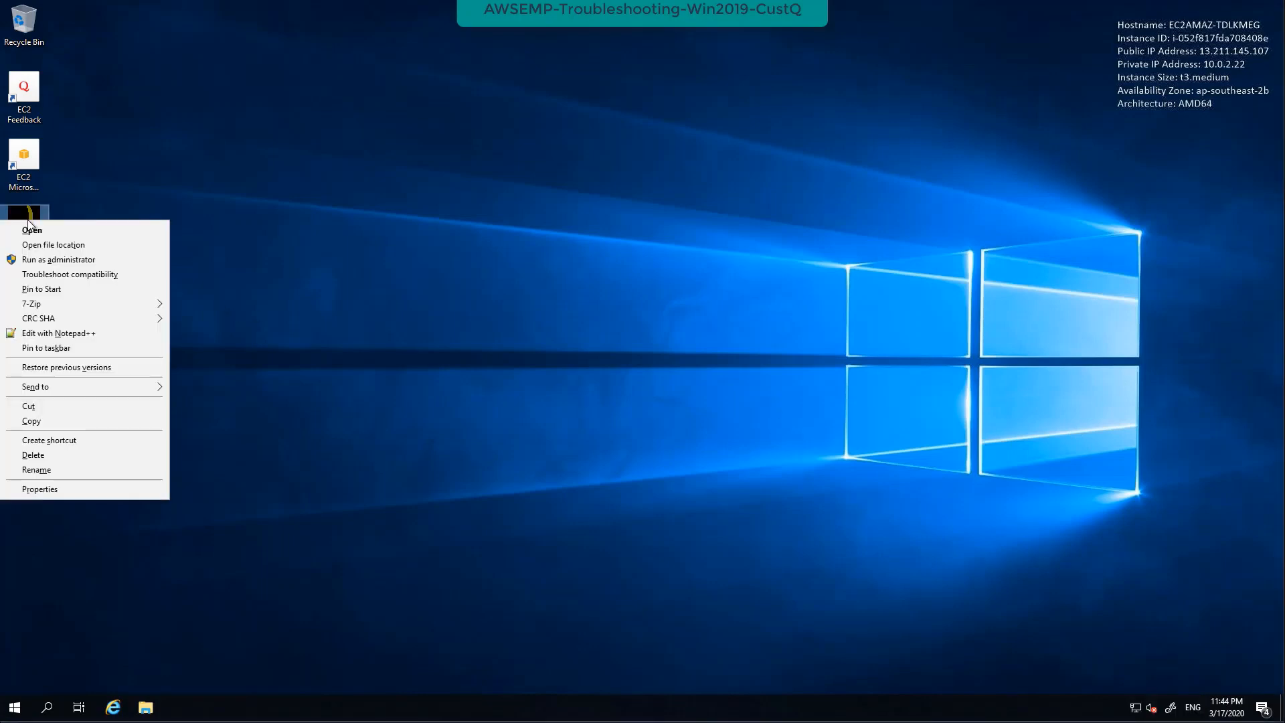
pyautogui.click(70, 487)
pyautogui.moveTo(218, 228); pyautogui.dragTo(533, 223)
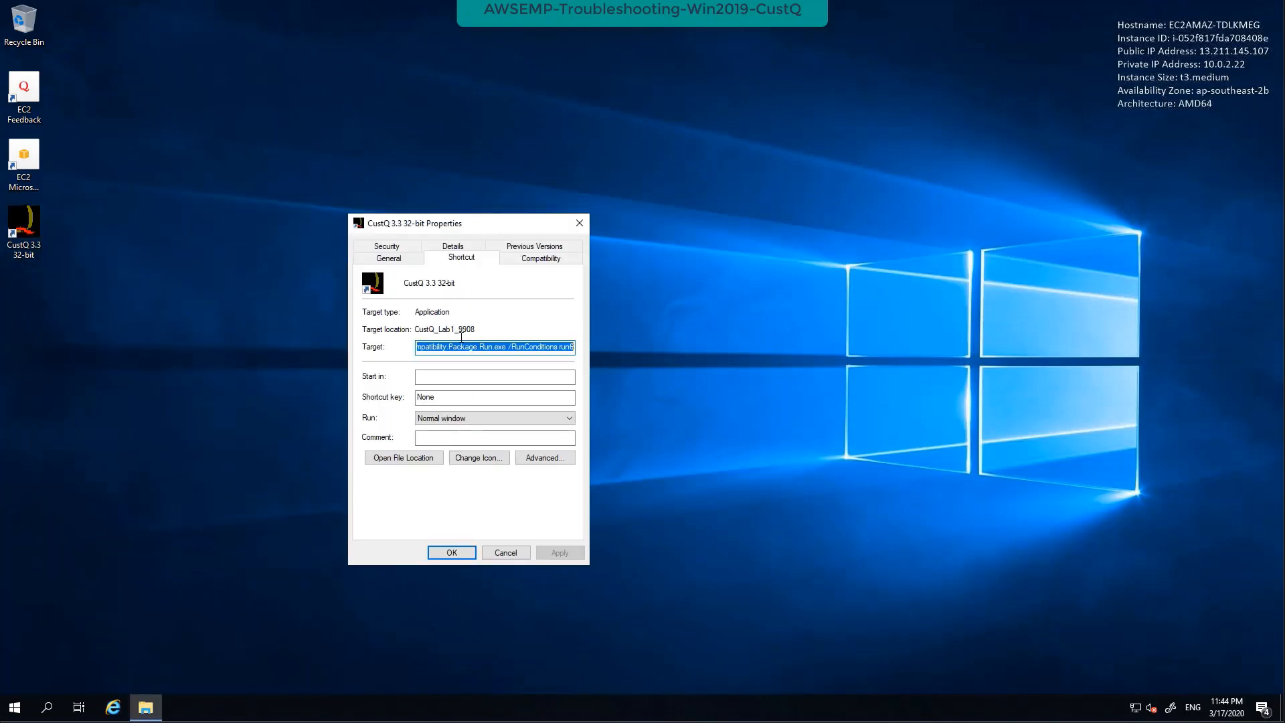
pyautogui.click(476, 348)
pyautogui.moveTo(504, 348); pyautogui.dragTo(227, 329)
pyautogui.click(428, 345)
pyautogui.moveTo(423, 348); pyautogui.dragTo(532, 349)
pyautogui.hotkey('ctrl', 'c')
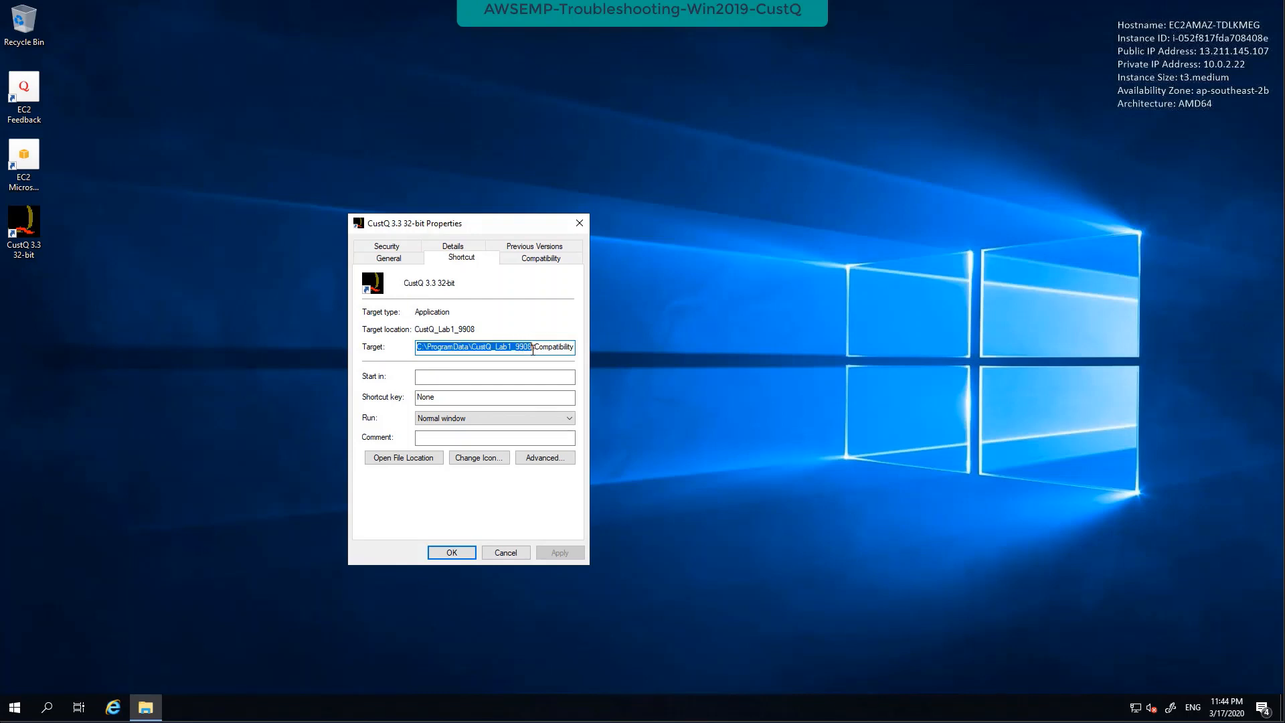
# Step: Close the shortcut's properties and go to the copied package folder path in File Explorer
pyautogui.click(146, 708)
pyautogui.click(498, 552)
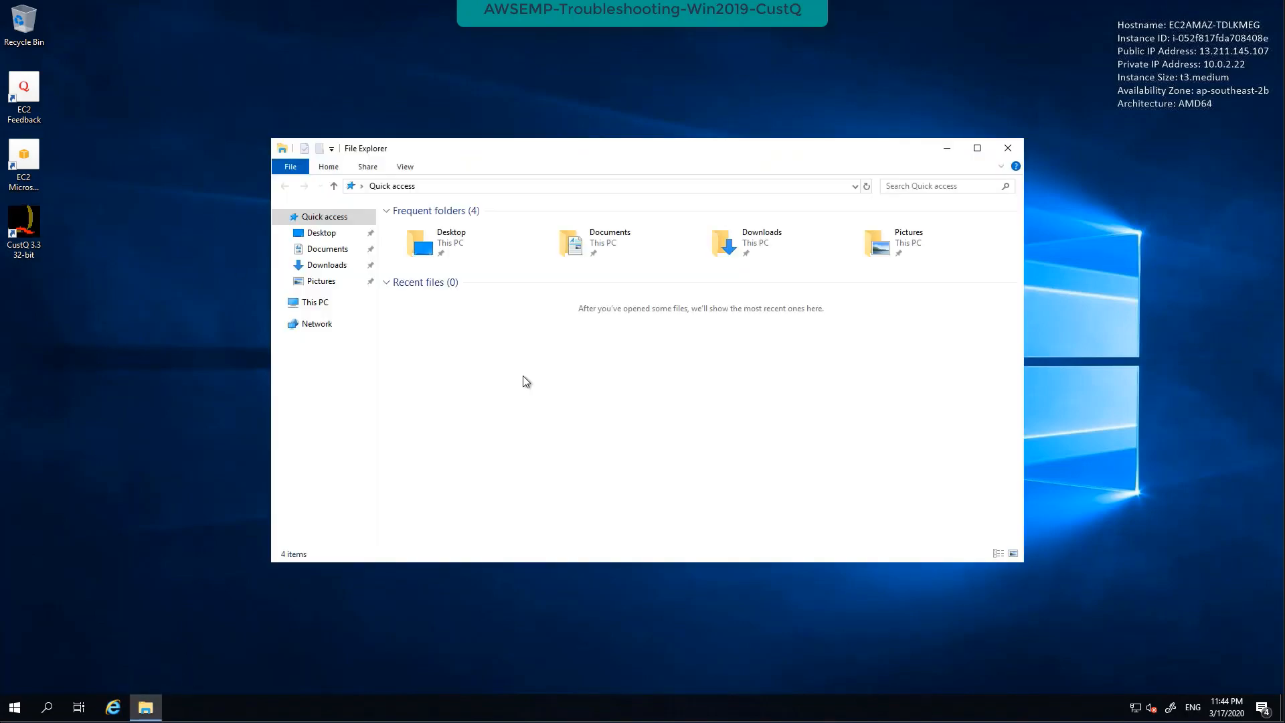
pyautogui.click(314, 302)
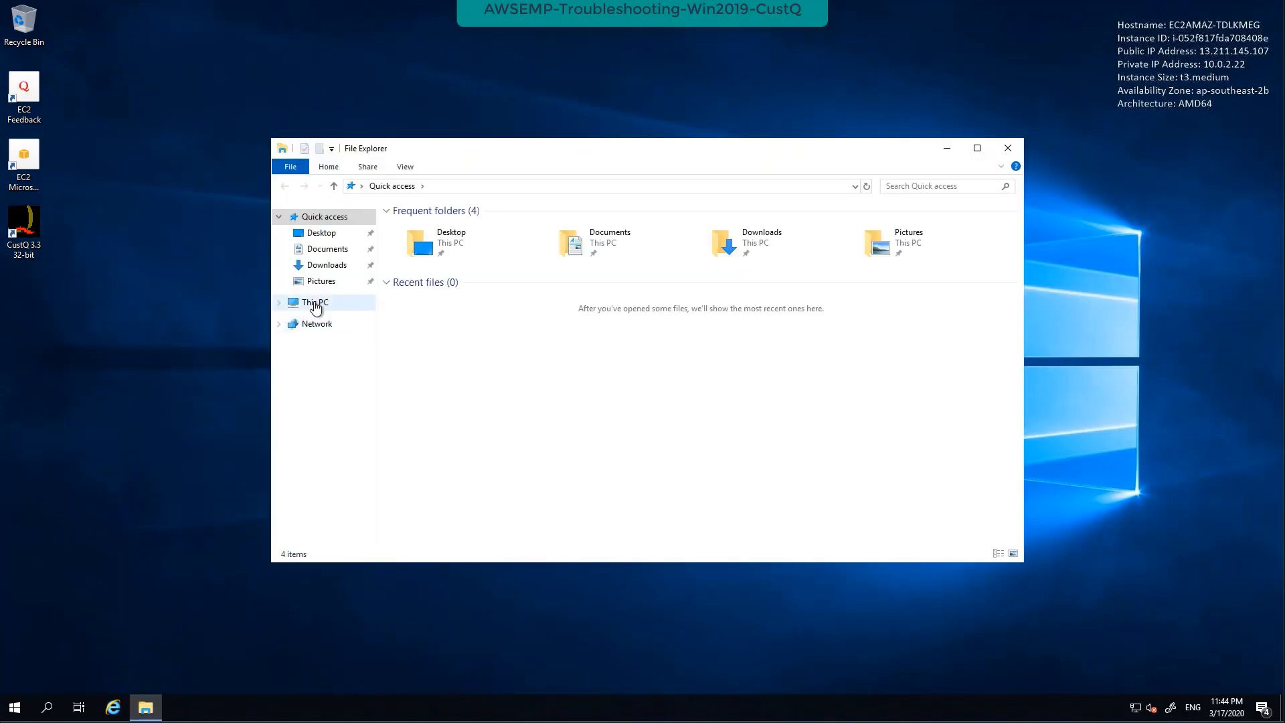
pyautogui.click(539, 187)
pyautogui.hotkey('ctrl', 'v')
pyautogui.press('Return')
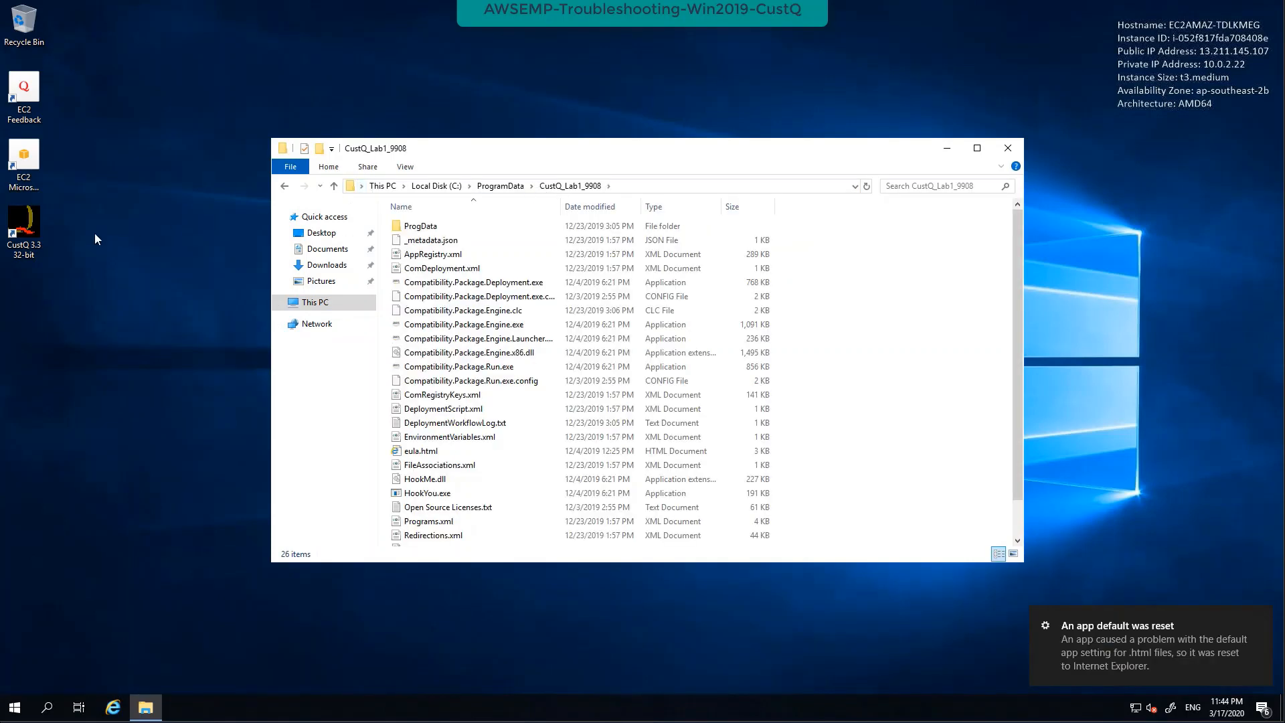
# Step: Reopen the CustQ 3.3 32-bit shortcut's properties and check the run condition at the end of its target
pyautogui.rightClick(25, 227)
pyautogui.click(40, 499)
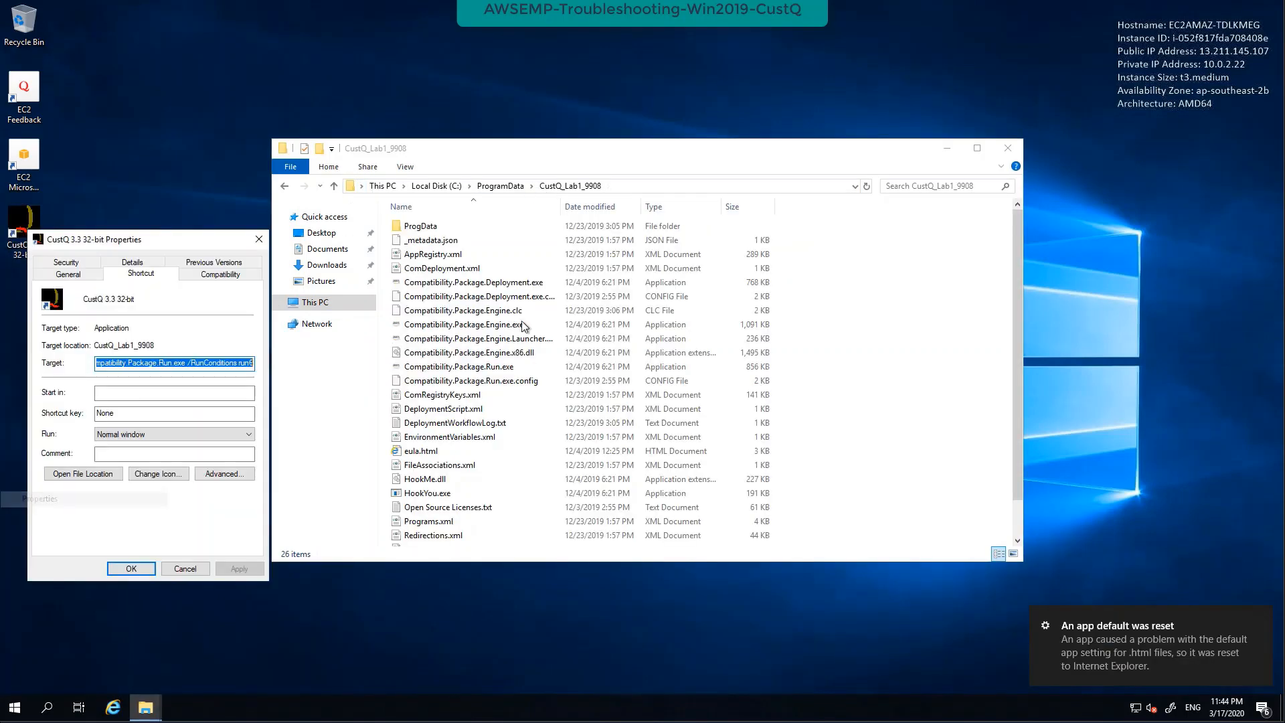
pyautogui.click(231, 364)
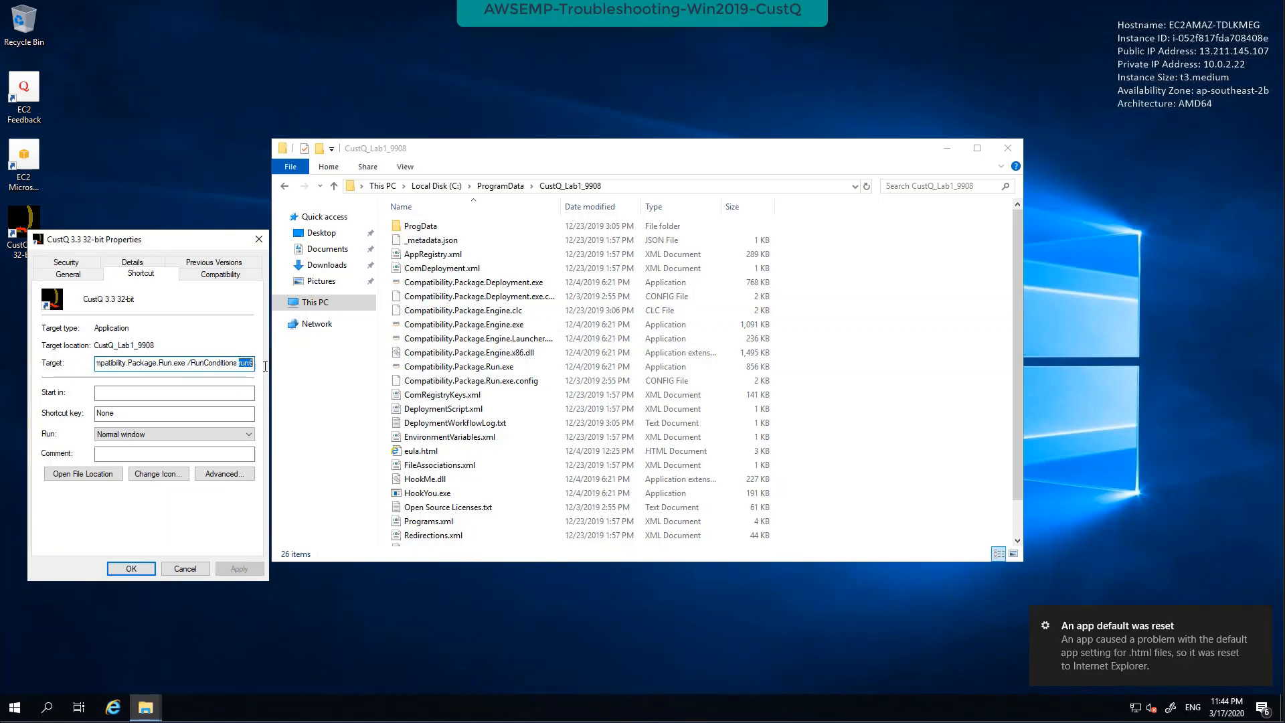
# Step: Open Programs.xml from the CustQ_Lab1_9908 folder in Notepad++ and decline the Notepad++ update
pyautogui.click(826, 364)
pyautogui.scroll(-1, 826, 364)
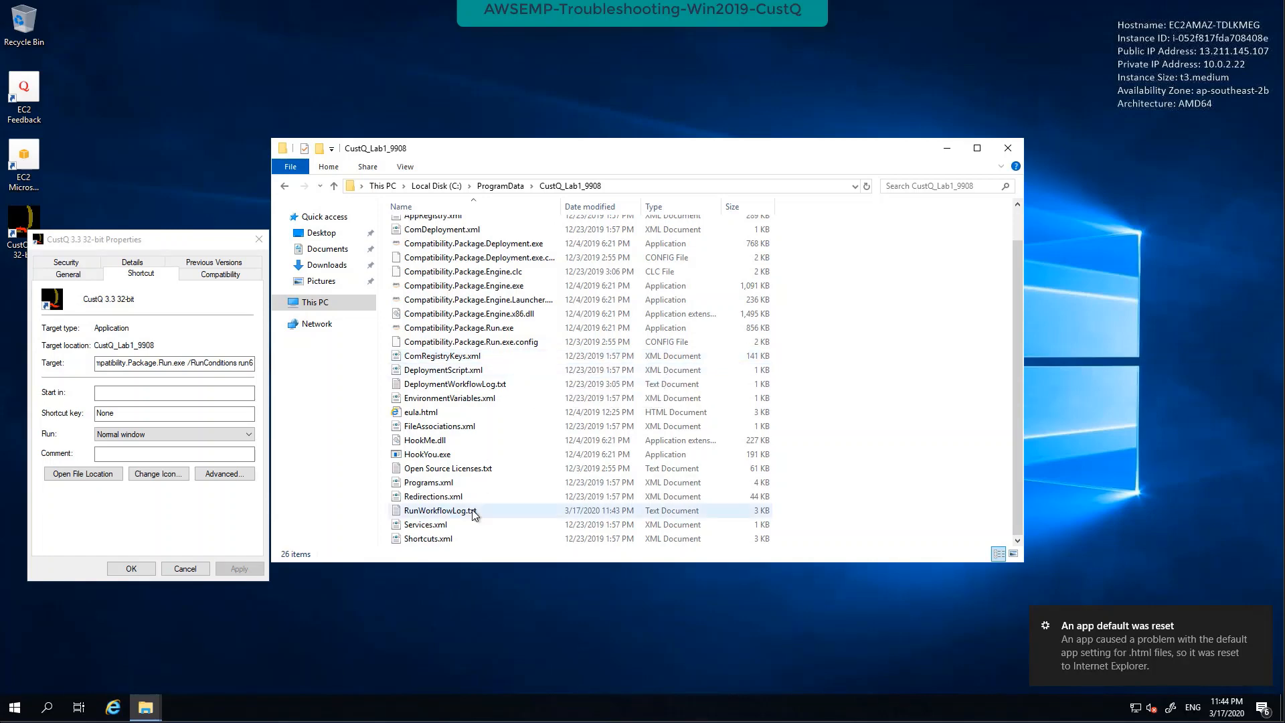
pyautogui.rightClick(442, 483)
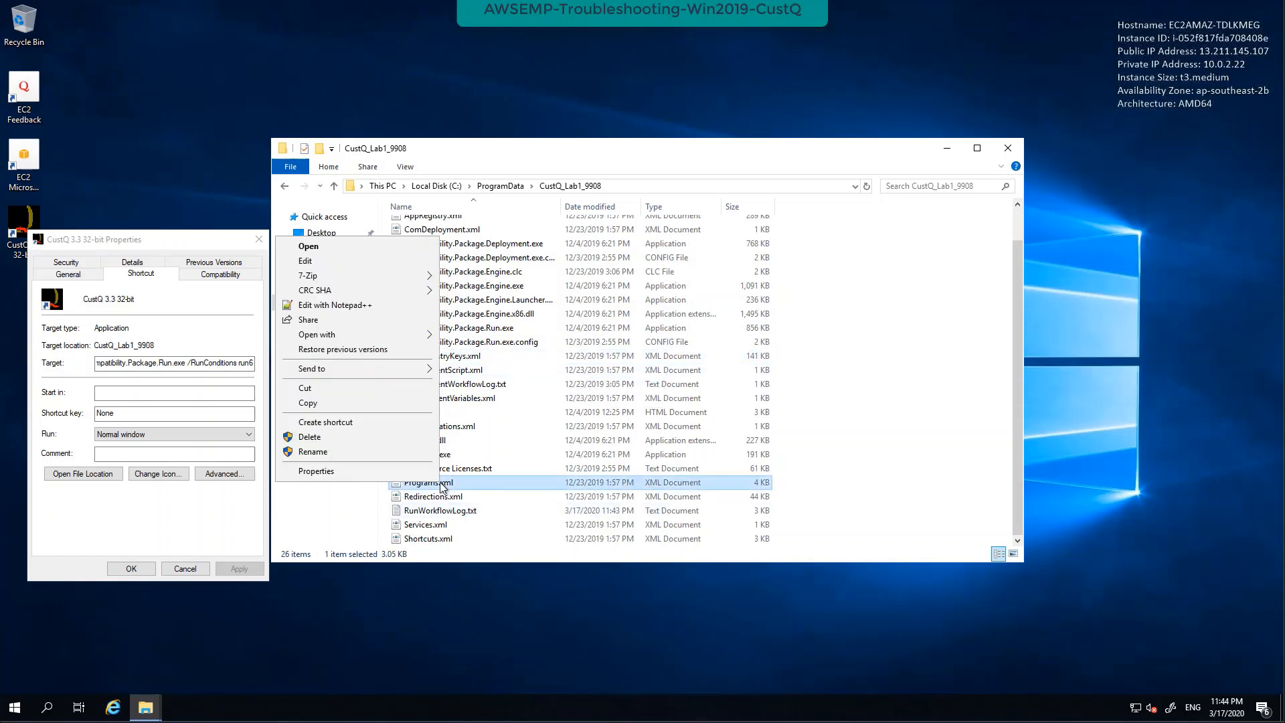
pyautogui.click(375, 305)
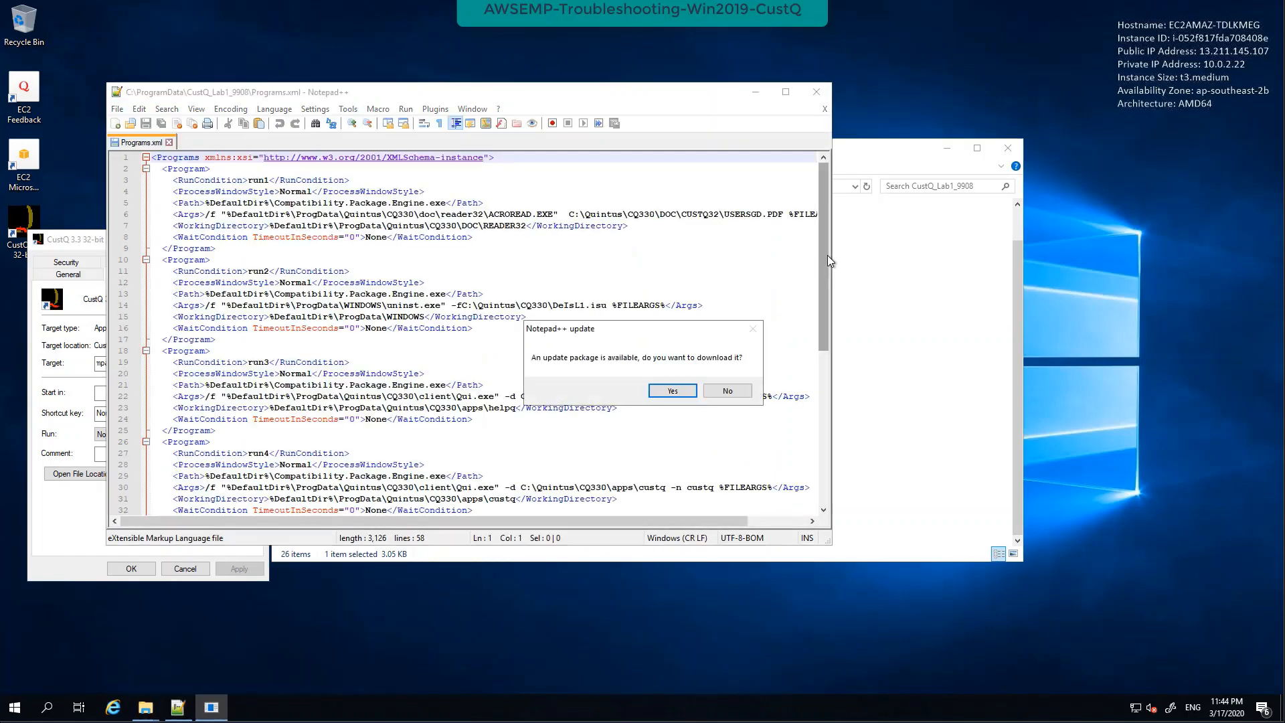
pyautogui.click(728, 390)
# Step: Examine the run6 program entry in Programs.xml, especially its path and the arguments passed to the engine
pyautogui.moveTo(824, 260); pyautogui.dragTo(826, 439)
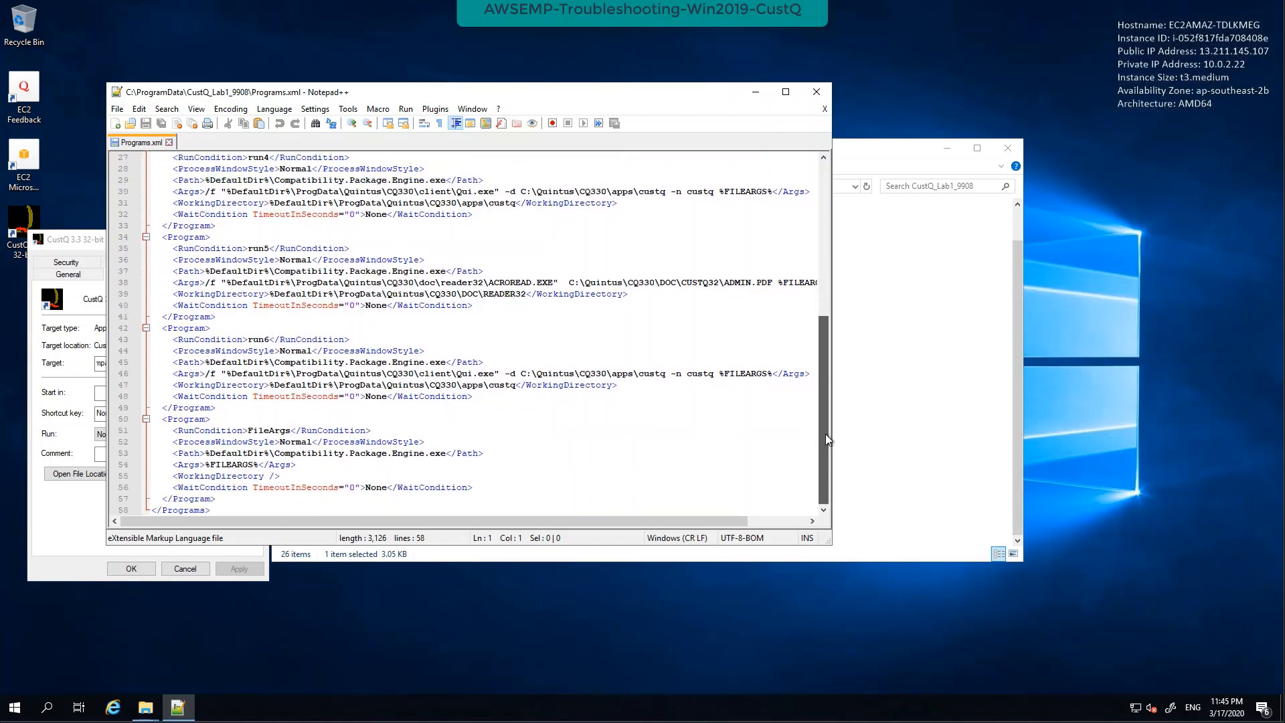
pyautogui.click(269, 352)
pyautogui.click(232, 374)
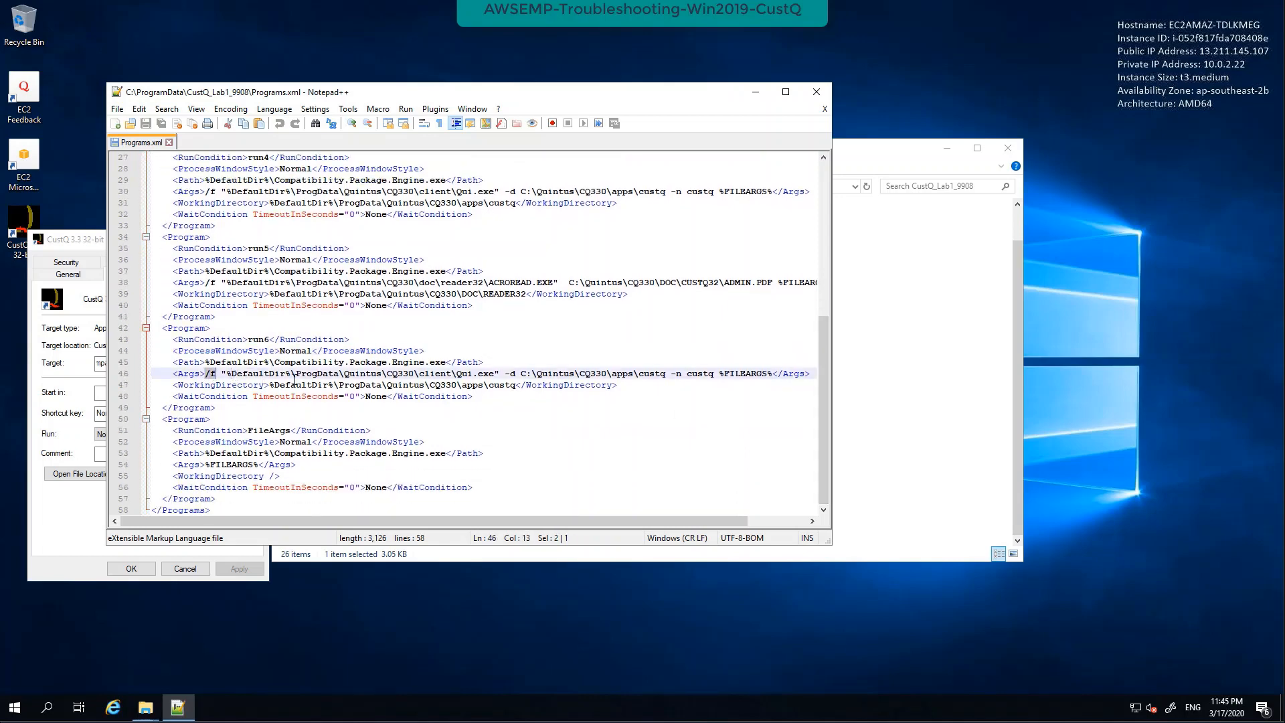
pyautogui.moveTo(208, 375); pyautogui.dragTo(666, 373)
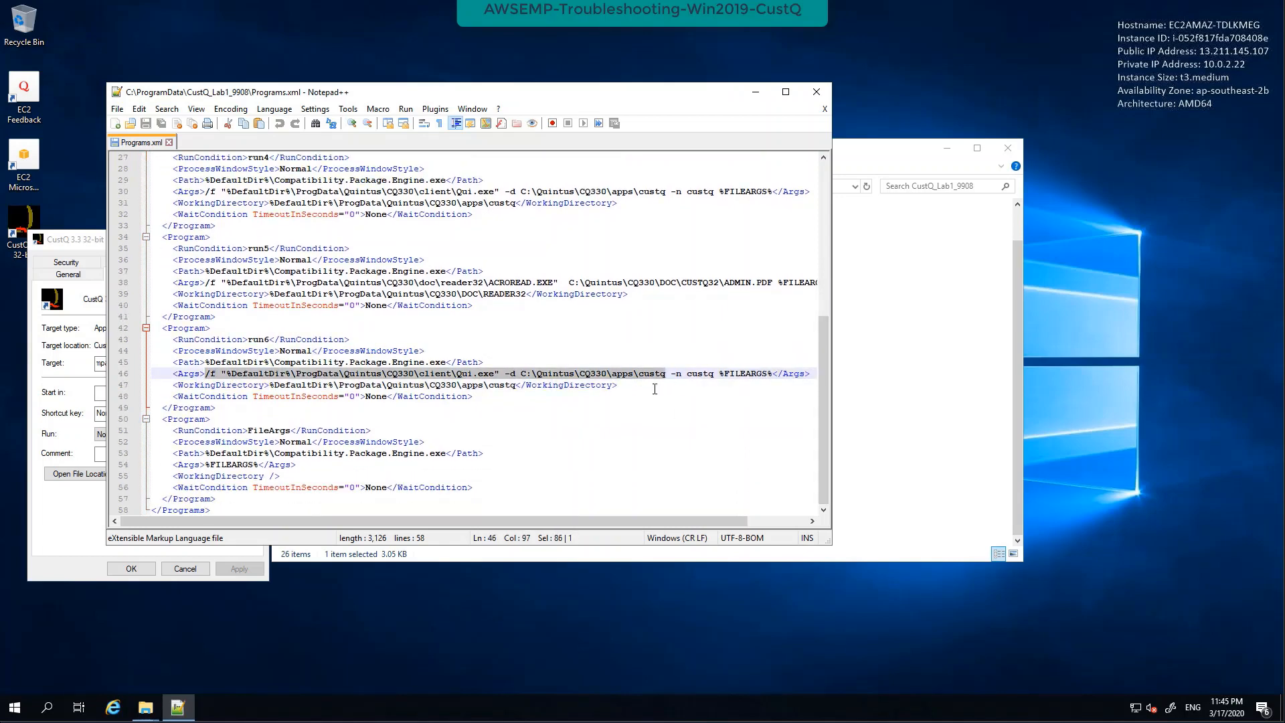
pyautogui.click(654, 386)
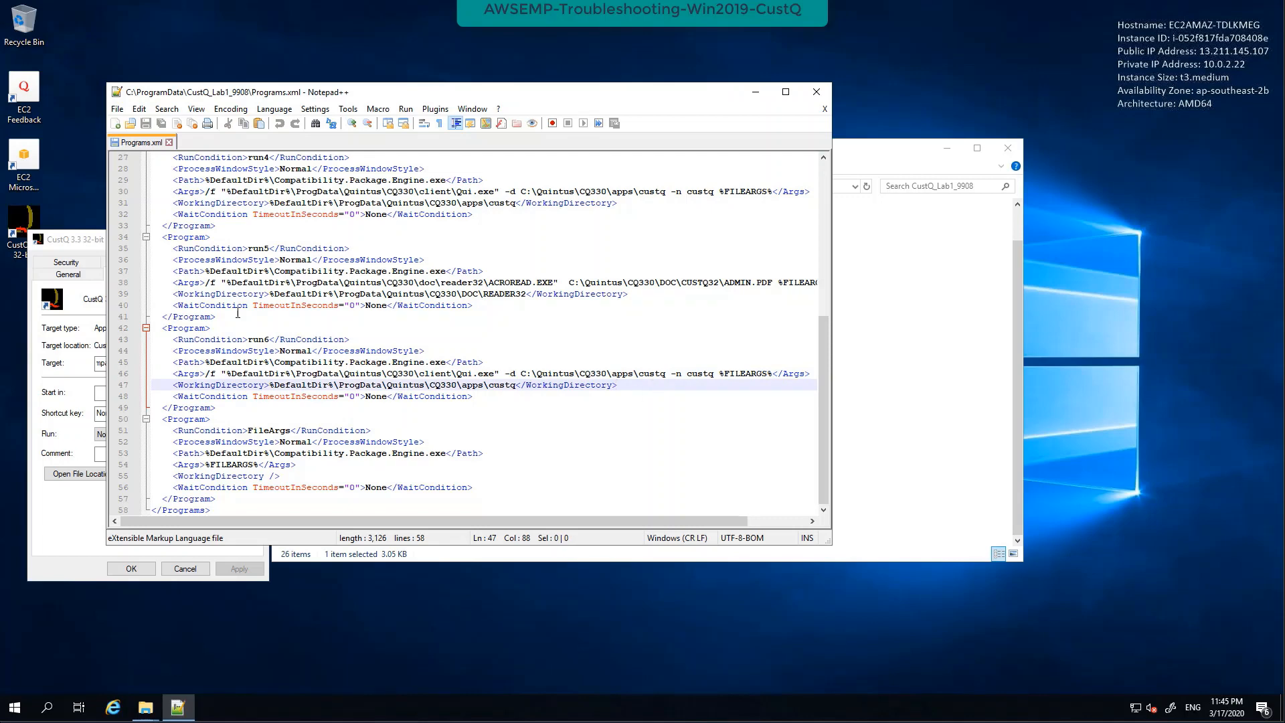
# Step: Close the CustQ shortcut's properties and minimize the Programs.xml window
pyautogui.click(68, 249)
pyautogui.click(259, 239)
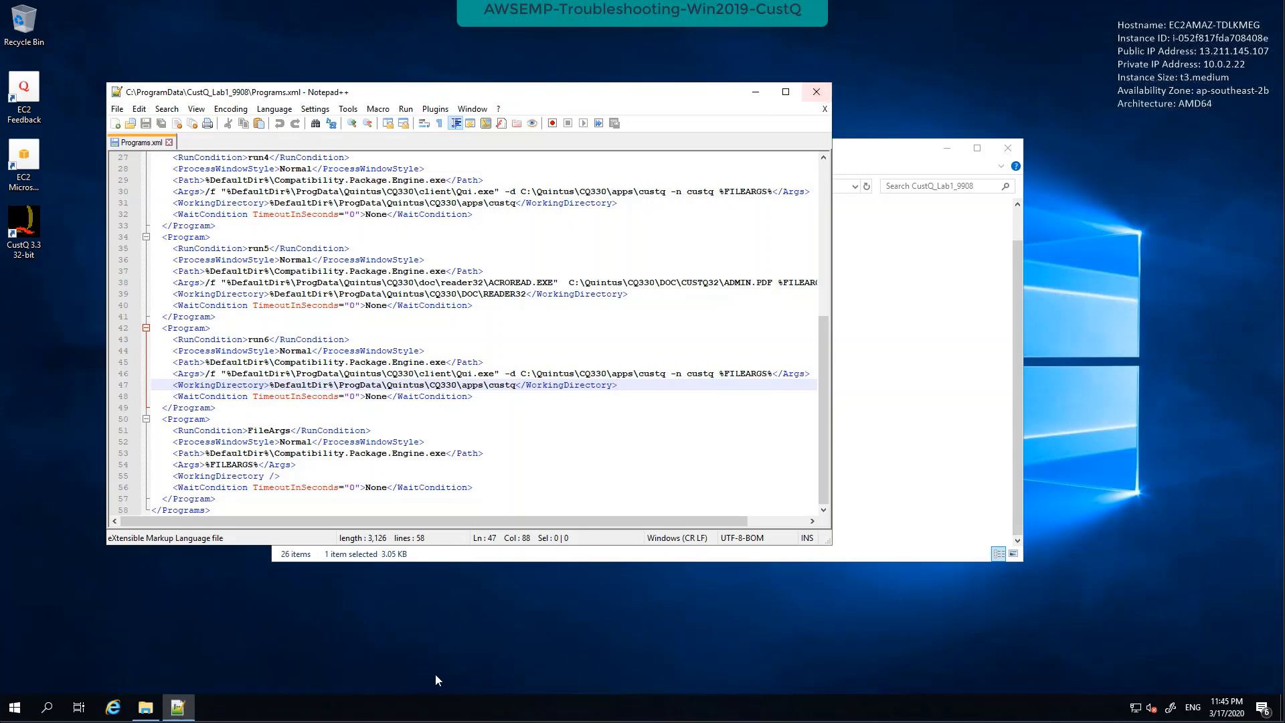
pyautogui.click(763, 91)
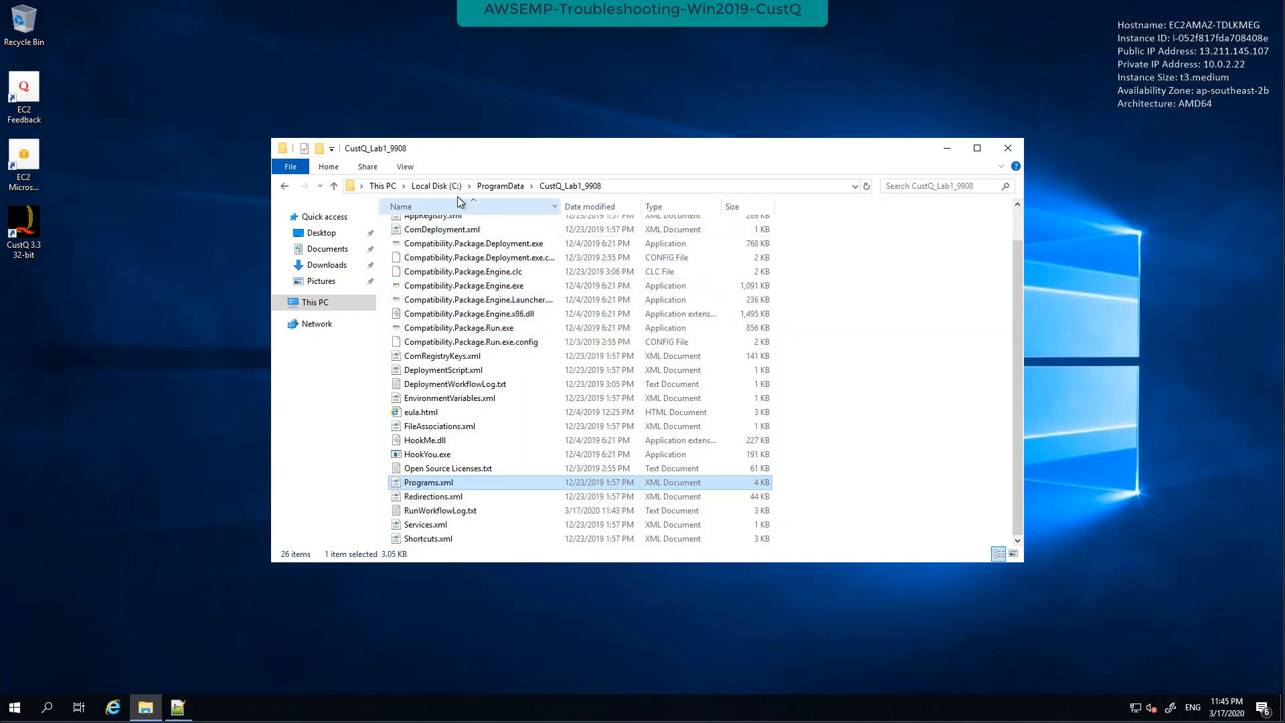
# Step: Run procexp.exe from C:\EMP\Tools and agree to the Process Explorer license
pyautogui.click(436, 186)
pyautogui.doubleClick(419, 239)
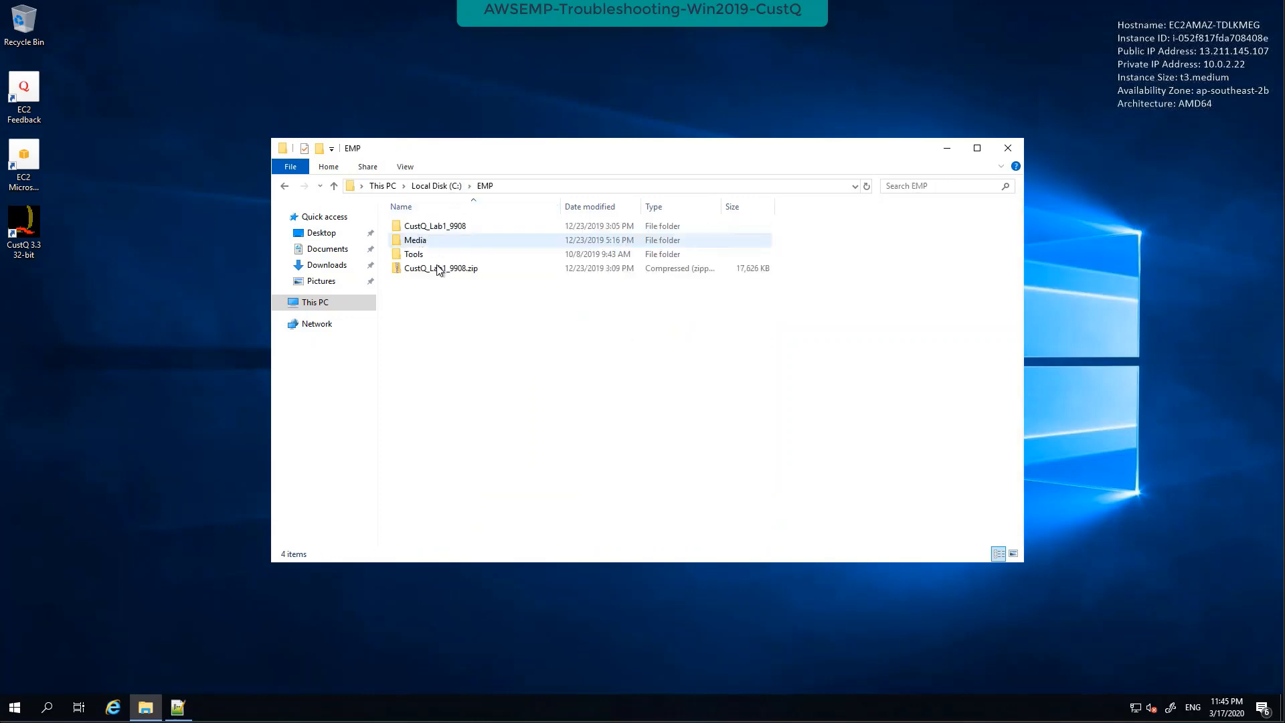
pyautogui.doubleClick(429, 254)
pyautogui.doubleClick(432, 229)
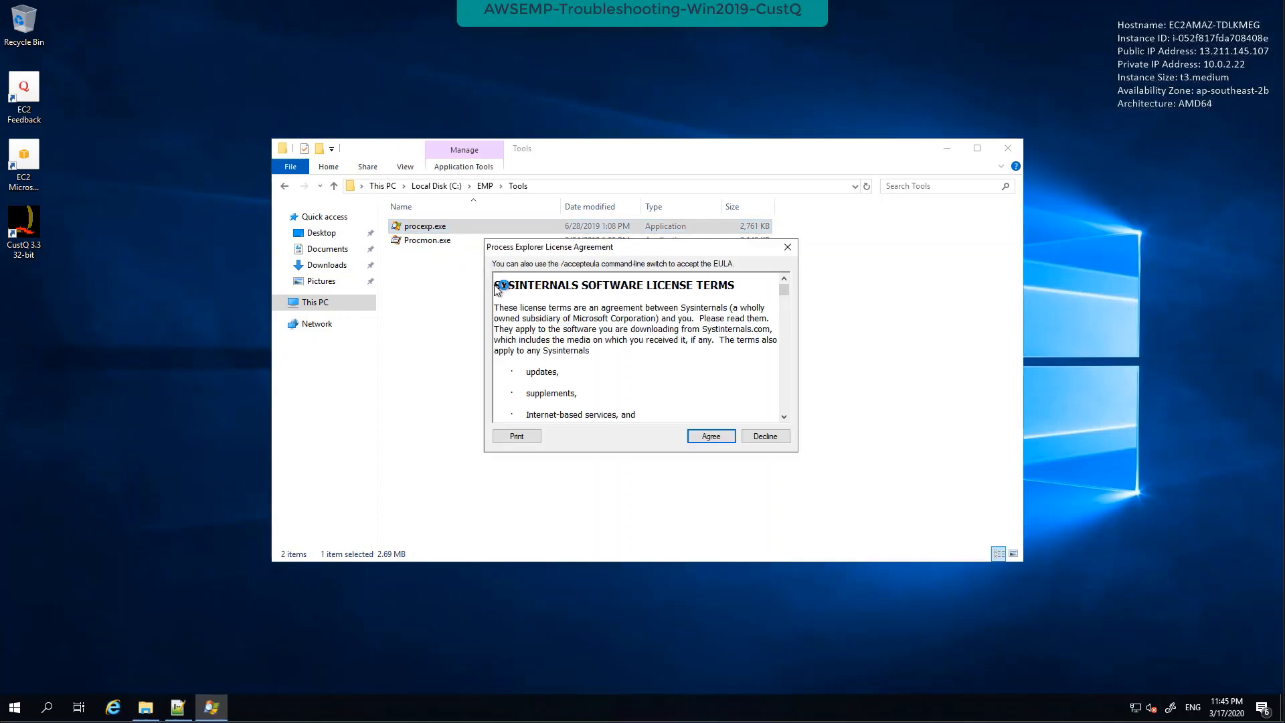
pyautogui.click(710, 436)
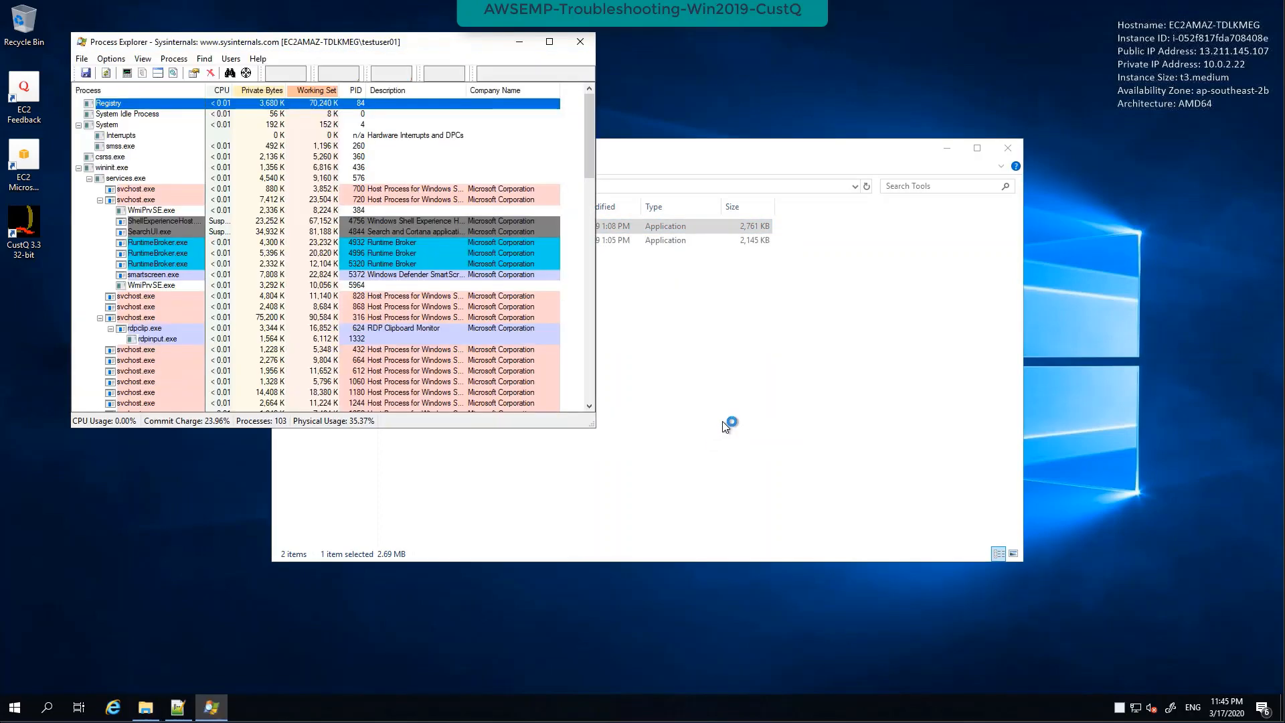
# Step: Enlarge the Process Explorer window, collapse the services.exe branch, close File Explorer and move Process Explorer clear of the desktop shortcuts
pyautogui.moveTo(598, 429); pyautogui.dragTo(979, 631)
pyautogui.click(89, 178)
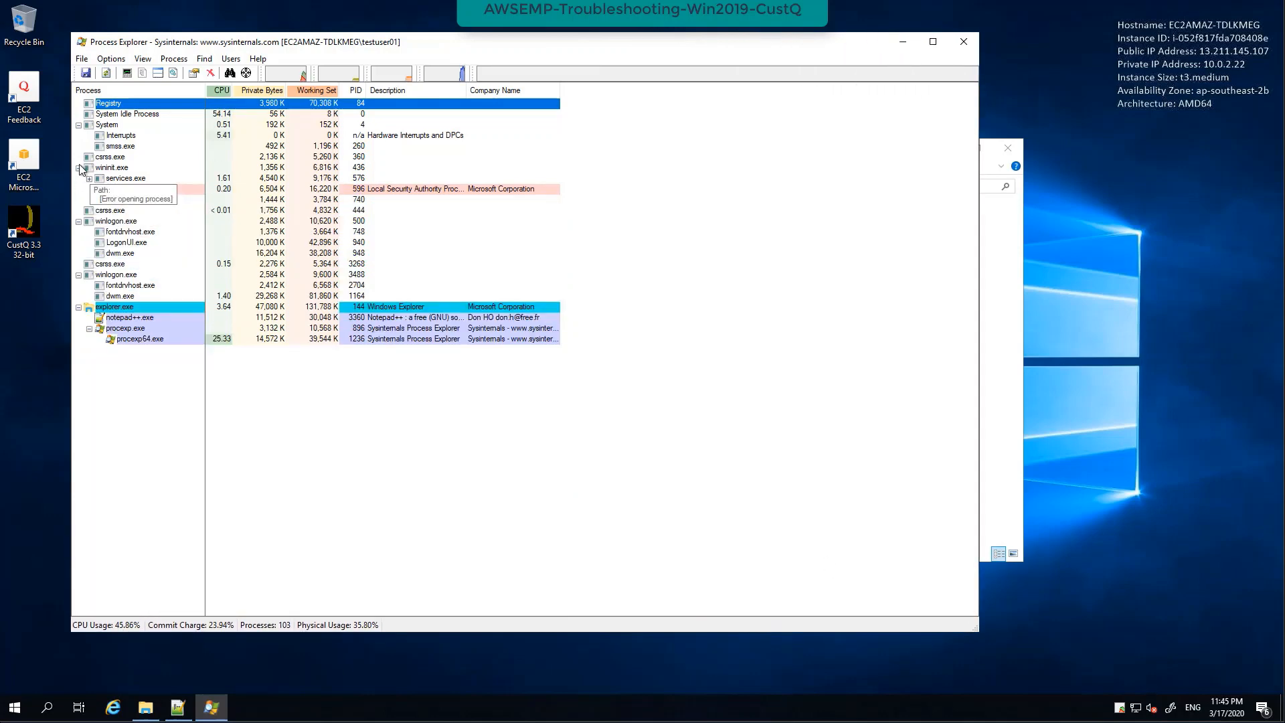
pyautogui.moveTo(364, 44); pyautogui.dragTo(674, 159)
pyautogui.click(673, 142)
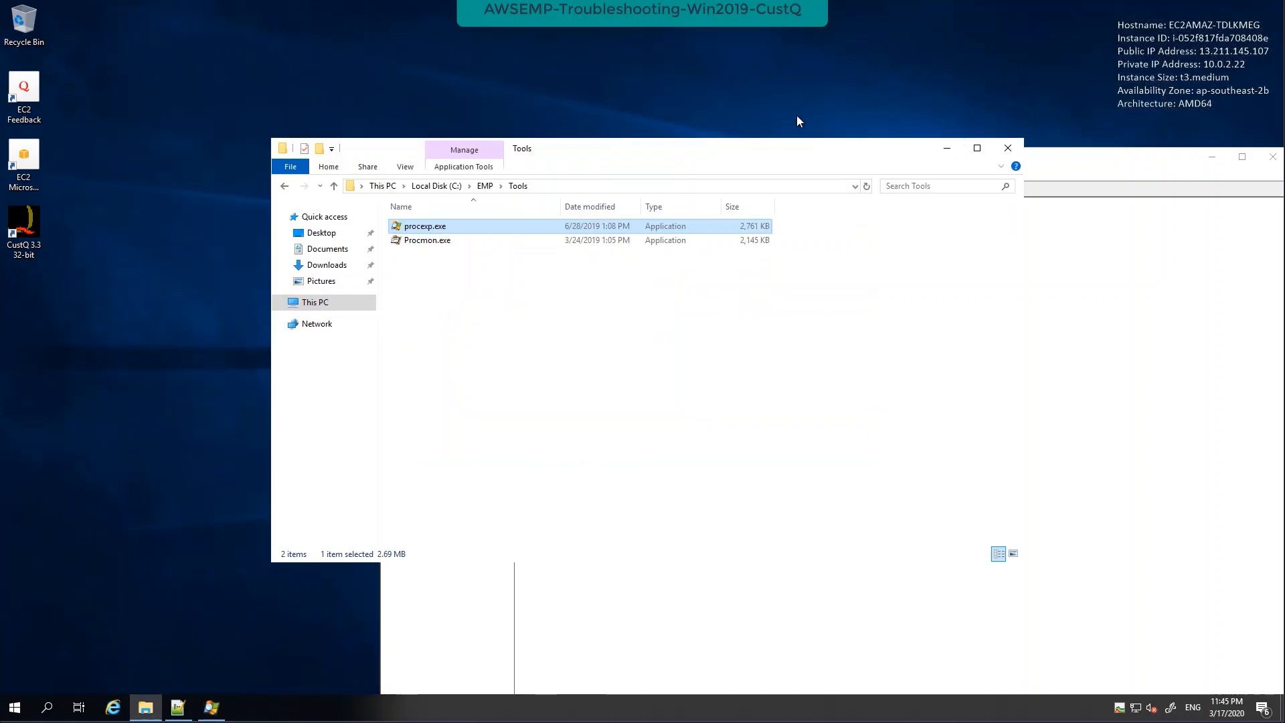
pyautogui.click(1008, 154)
pyautogui.moveTo(980, 161); pyautogui.dragTo(809, 76)
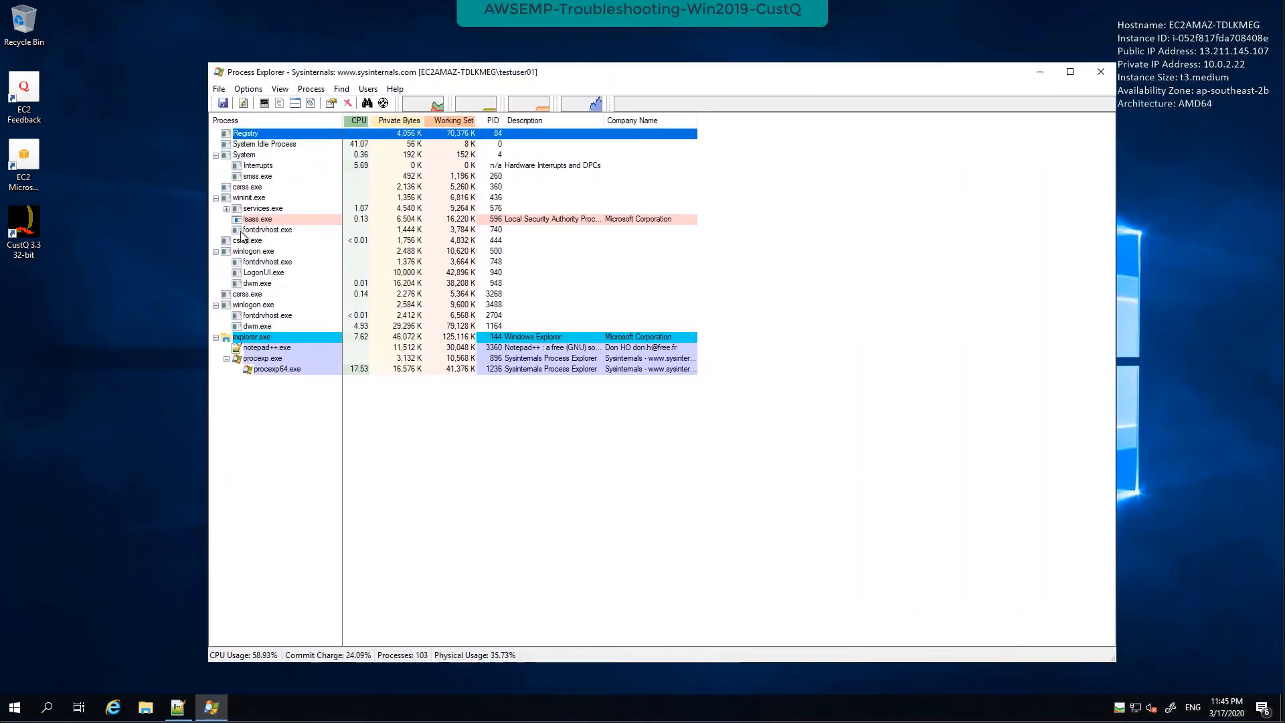
# Step: Launch CustQ 3.3 32-bit again while watching its processes in Process Explorer, and dismiss its error dialog
pyautogui.doubleClick(25, 228)
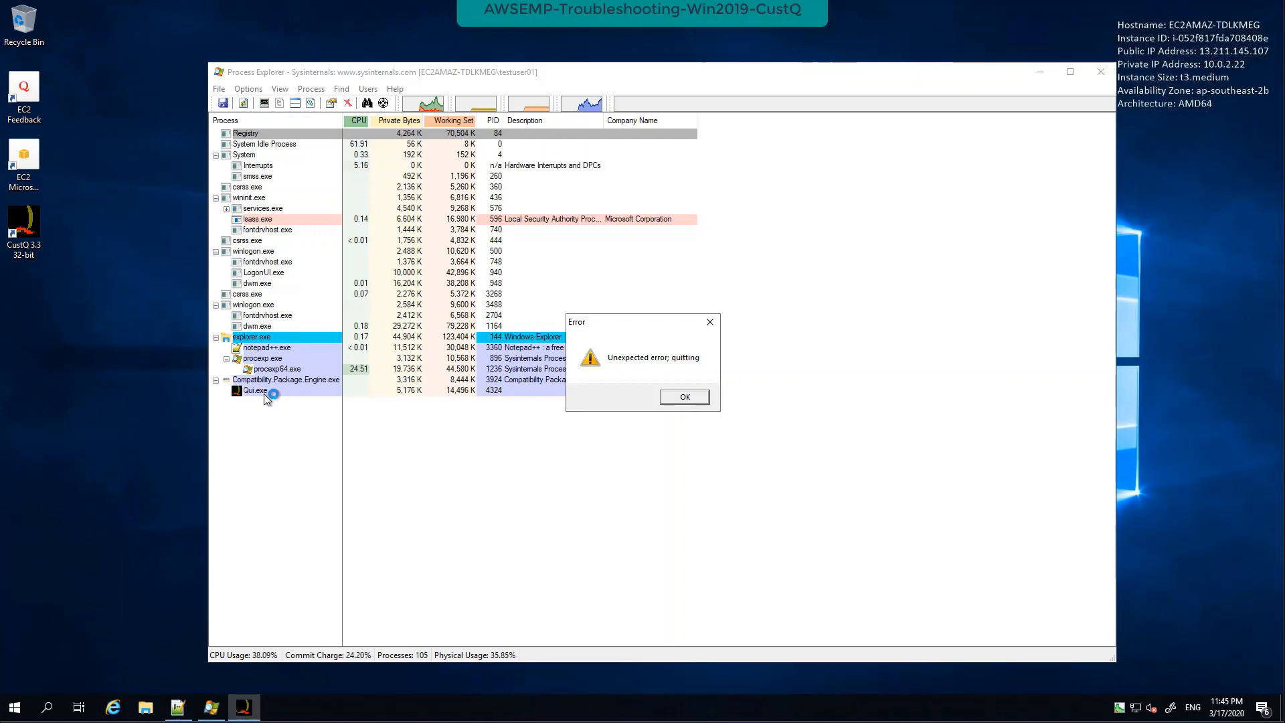
pyautogui.click(674, 398)
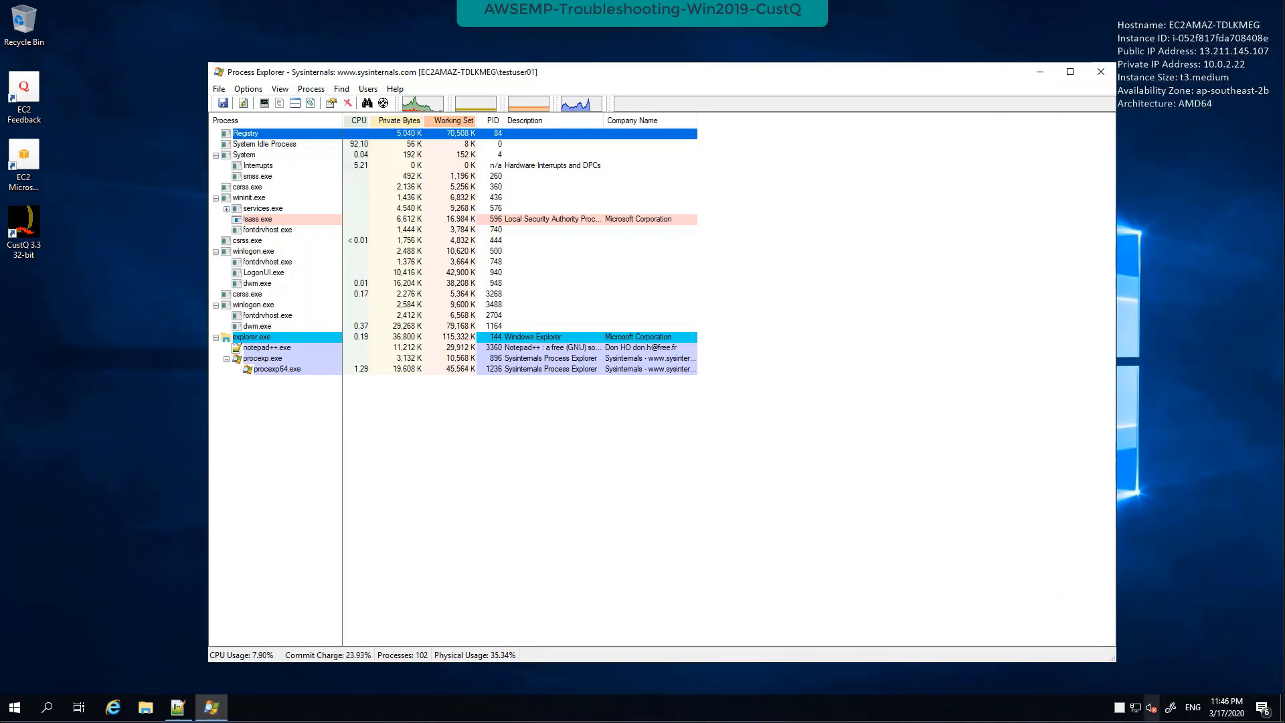
pyautogui.moveTo(1151, 705)
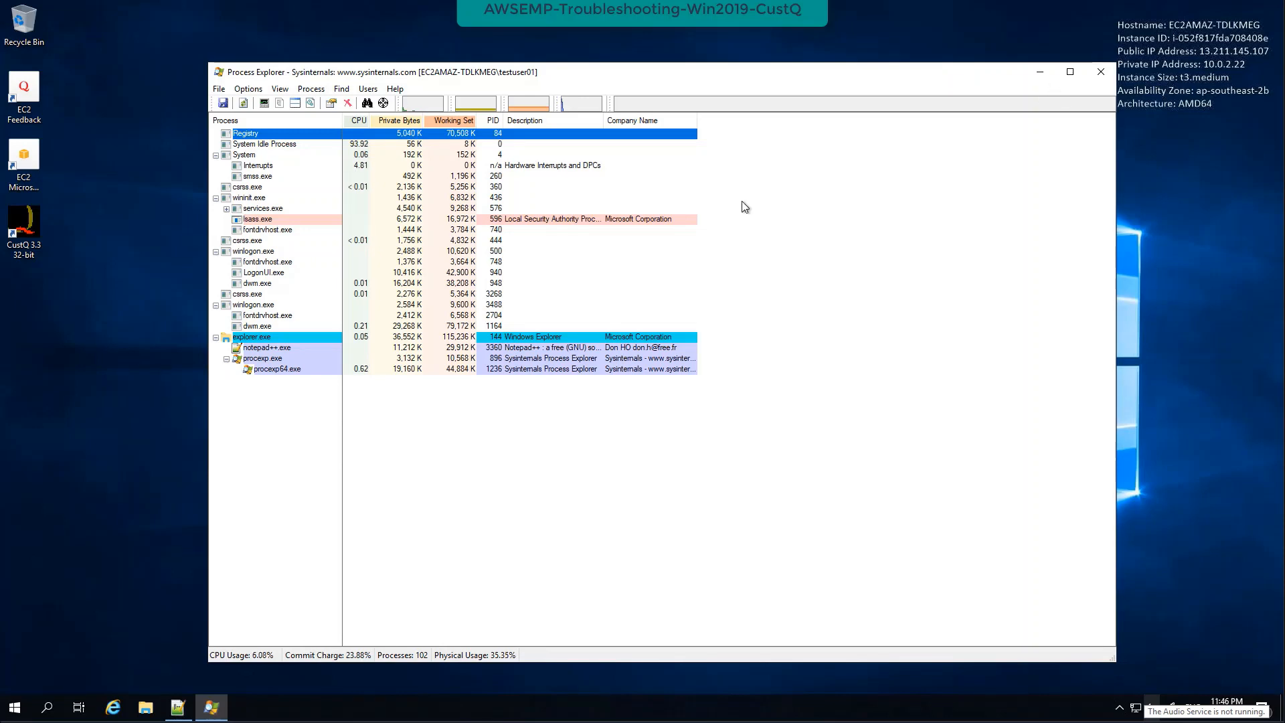
# Step: Open the folder C:\ProgramData\CustQ_Lab1_9908 in a new File Explorer window
pyautogui.click(145, 707)
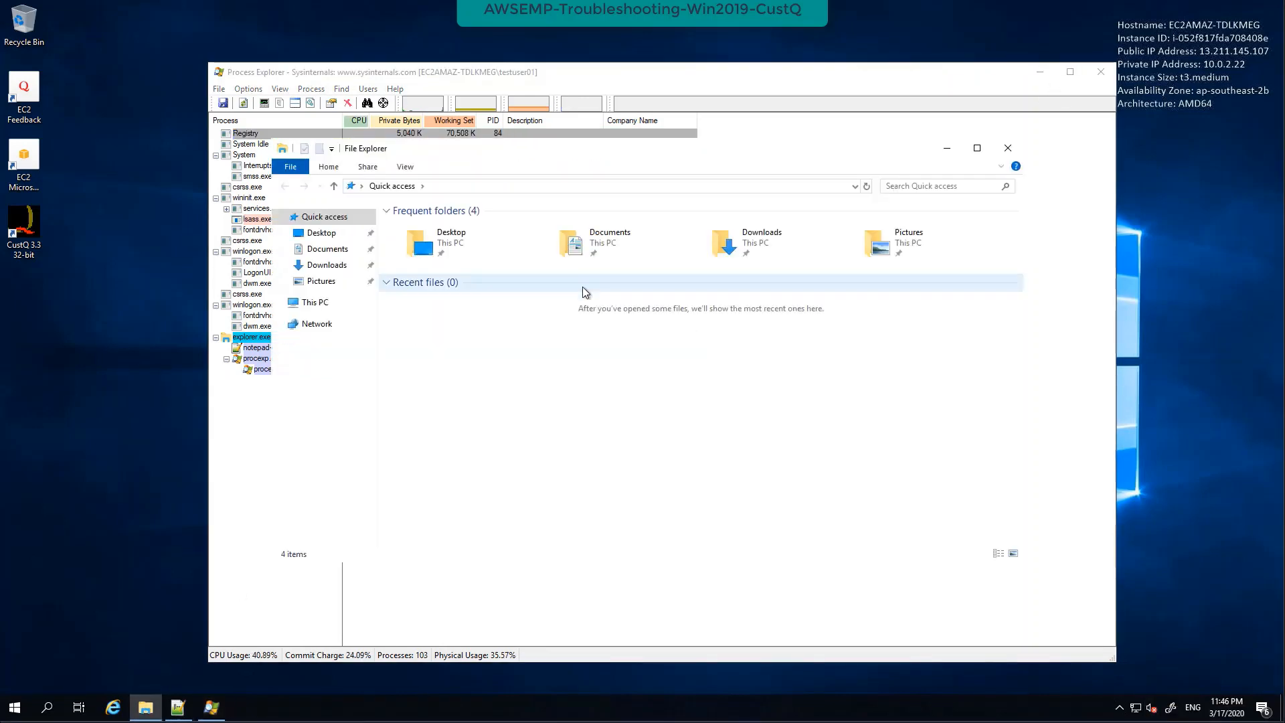
pyautogui.click(319, 307)
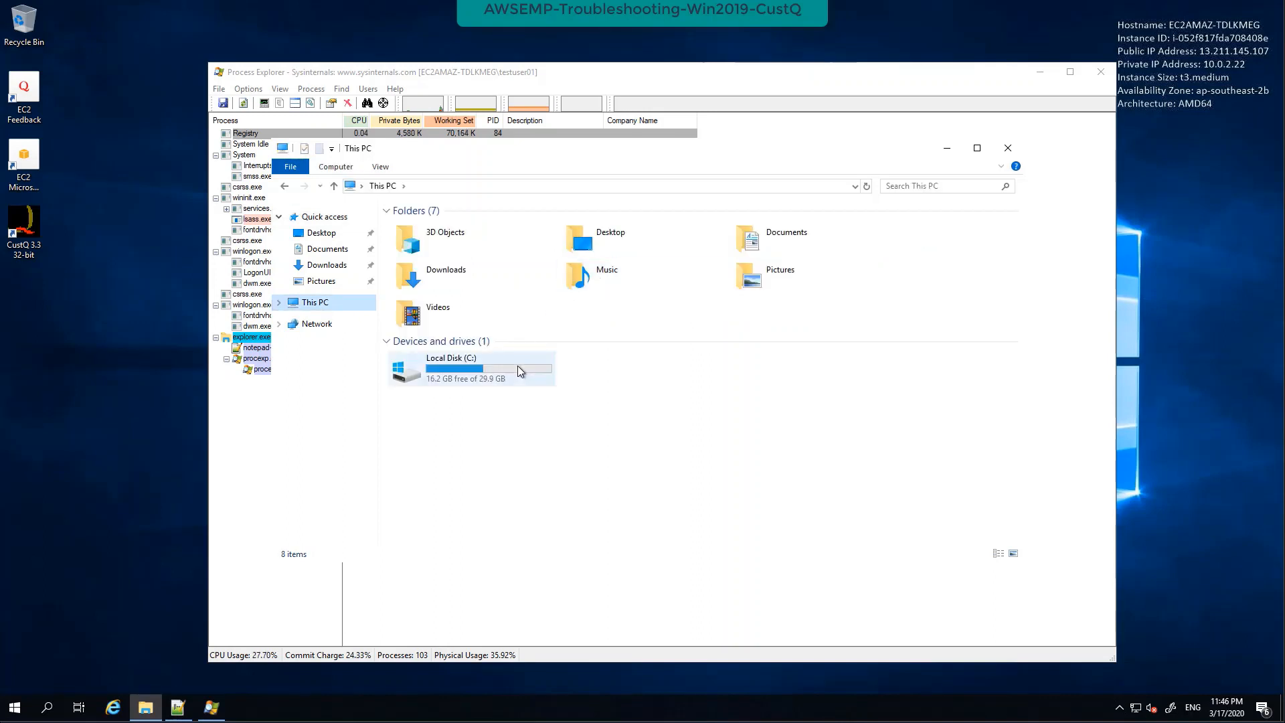
pyautogui.doubleClick(517, 365)
pyautogui.click(544, 186)
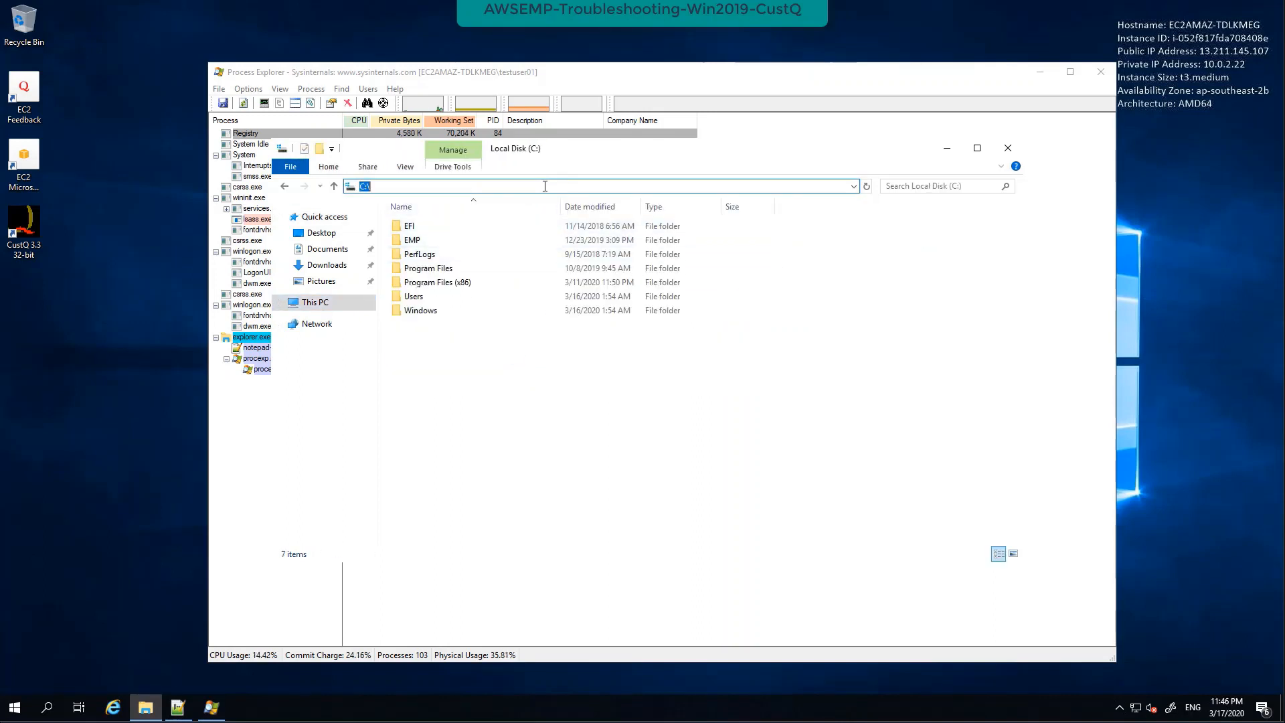
pyautogui.write('program')
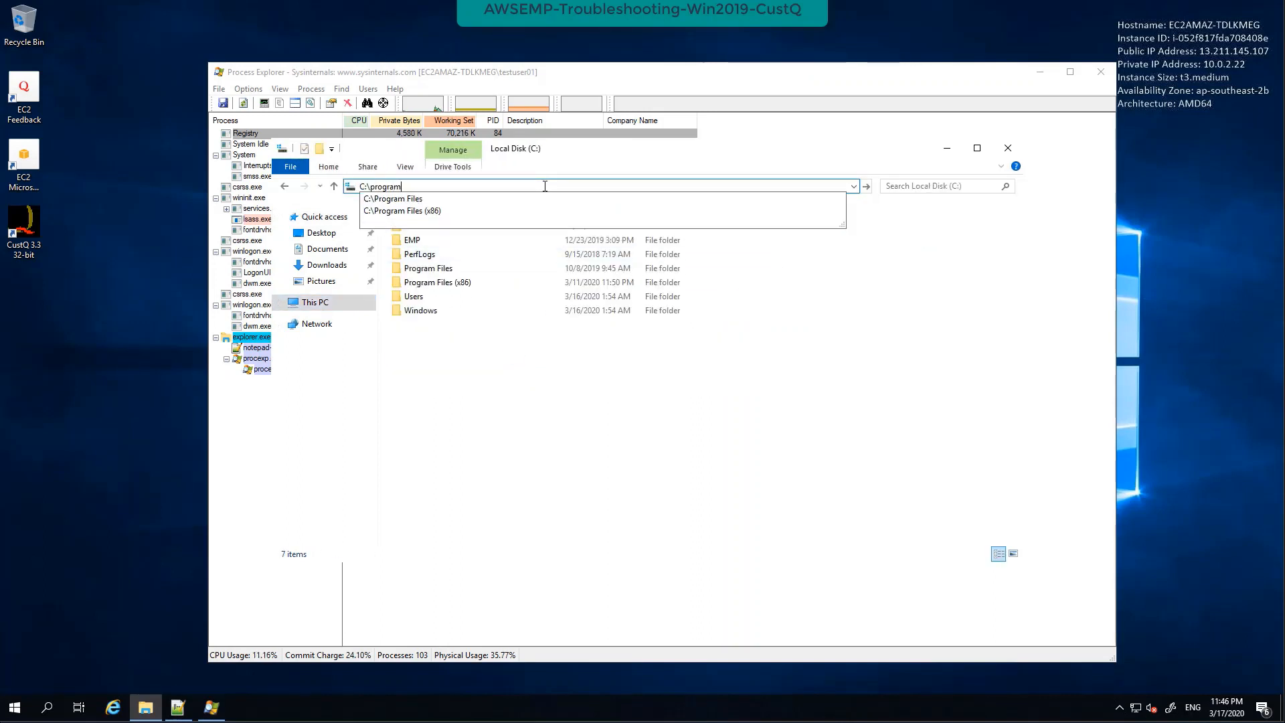
pyautogui.write('data')
pyautogui.press('Return')
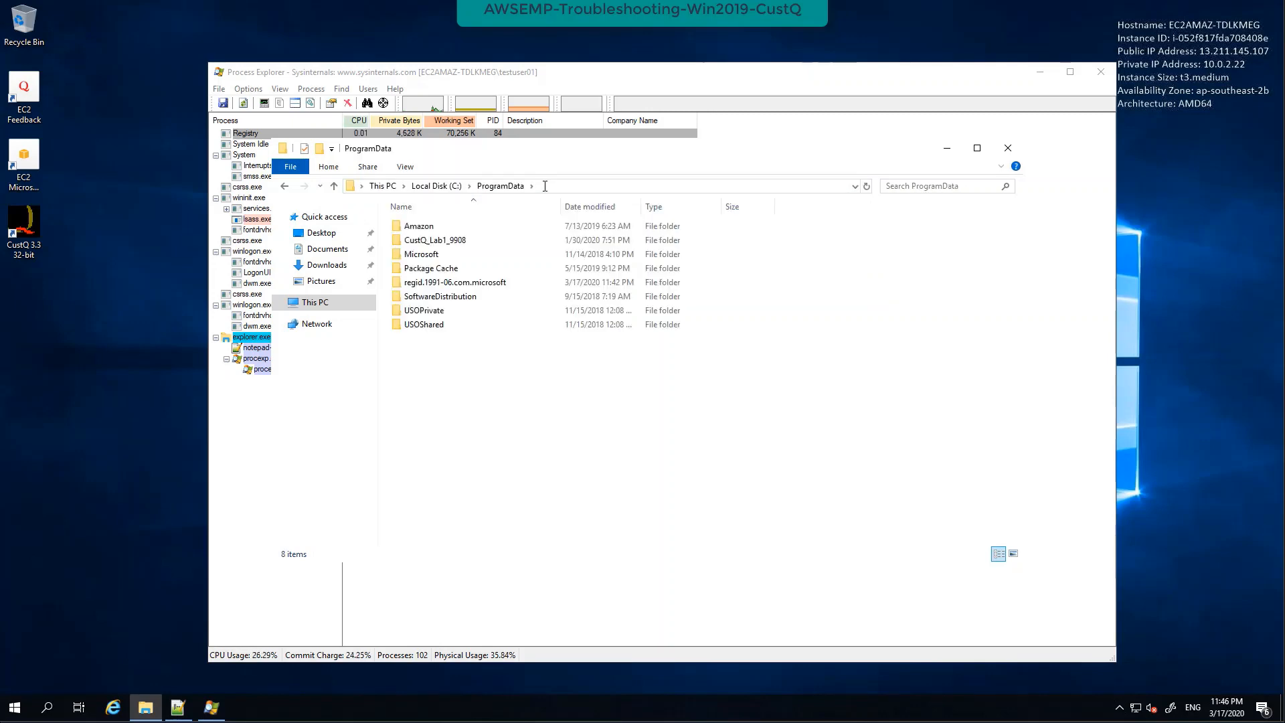
pyautogui.doubleClick(472, 236)
pyautogui.click(472, 235)
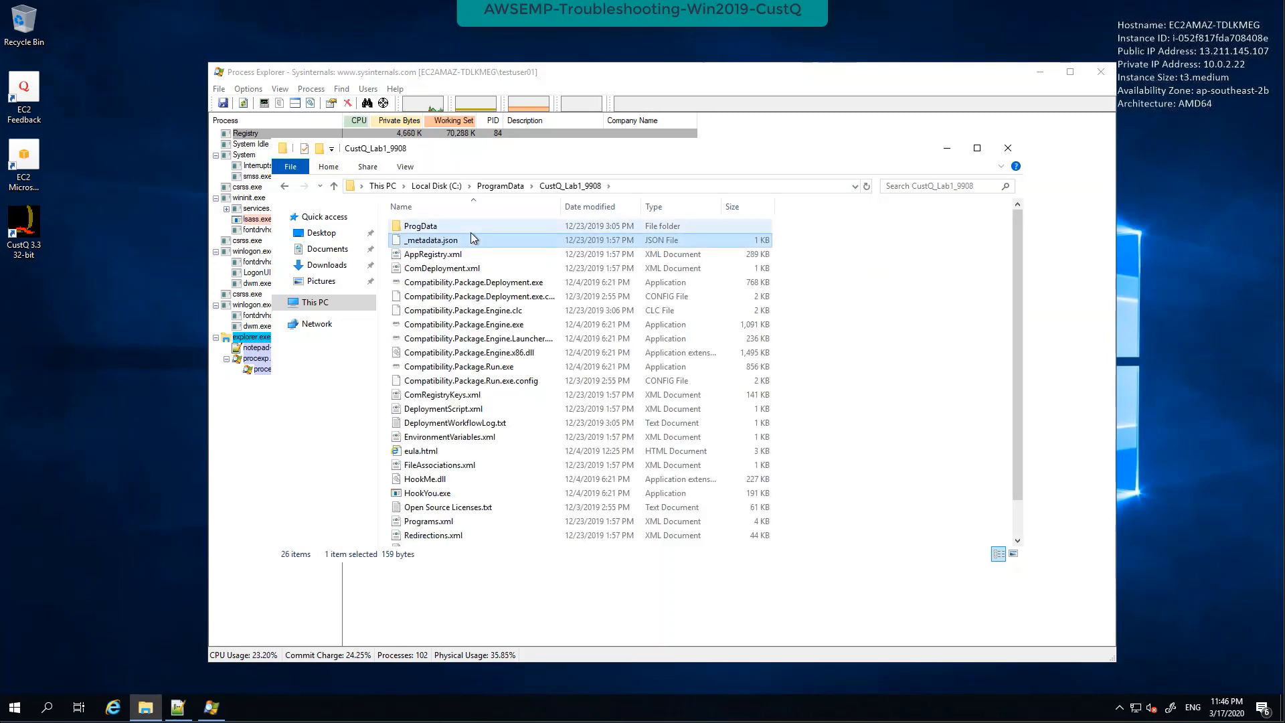
# Step: Minimize Process Explorer, widen the folder's Name column to show full file names, and locate Compatibility.Package.Engine.clc and Compatibility.Package.Engine.exe
pyautogui.click(1039, 73)
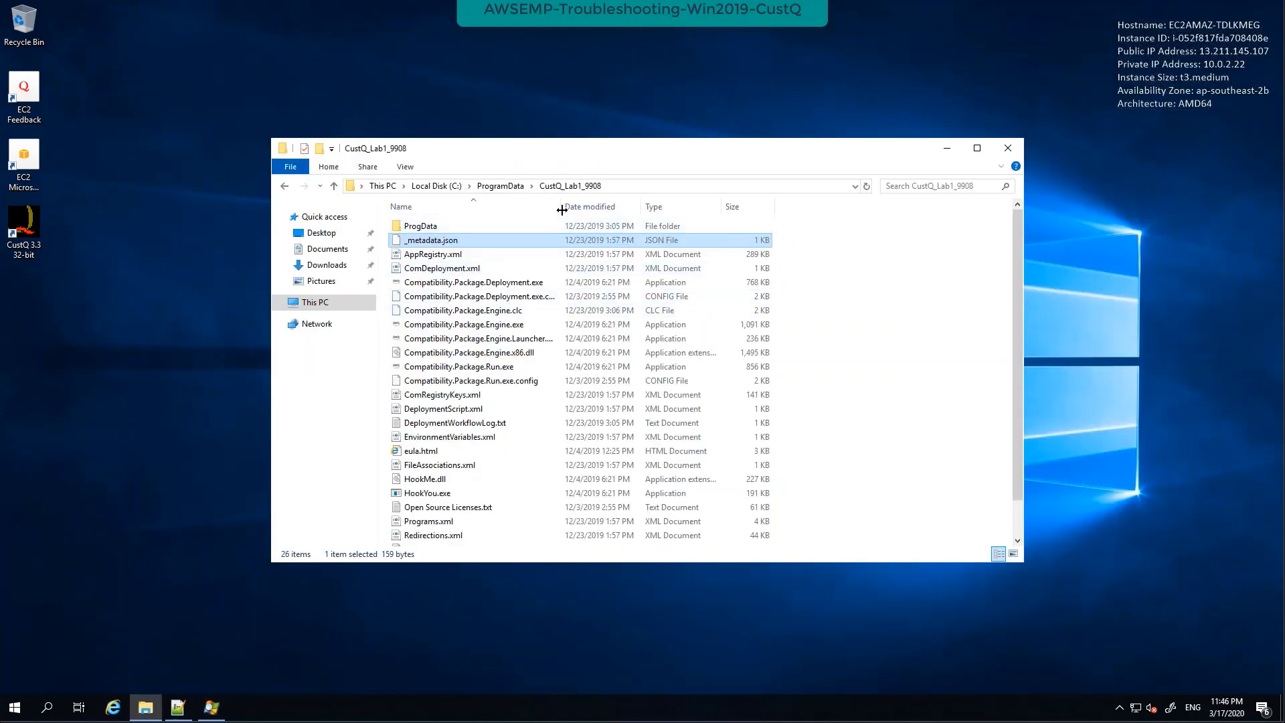
pyautogui.moveTo(561, 207); pyautogui.dragTo(633, 209)
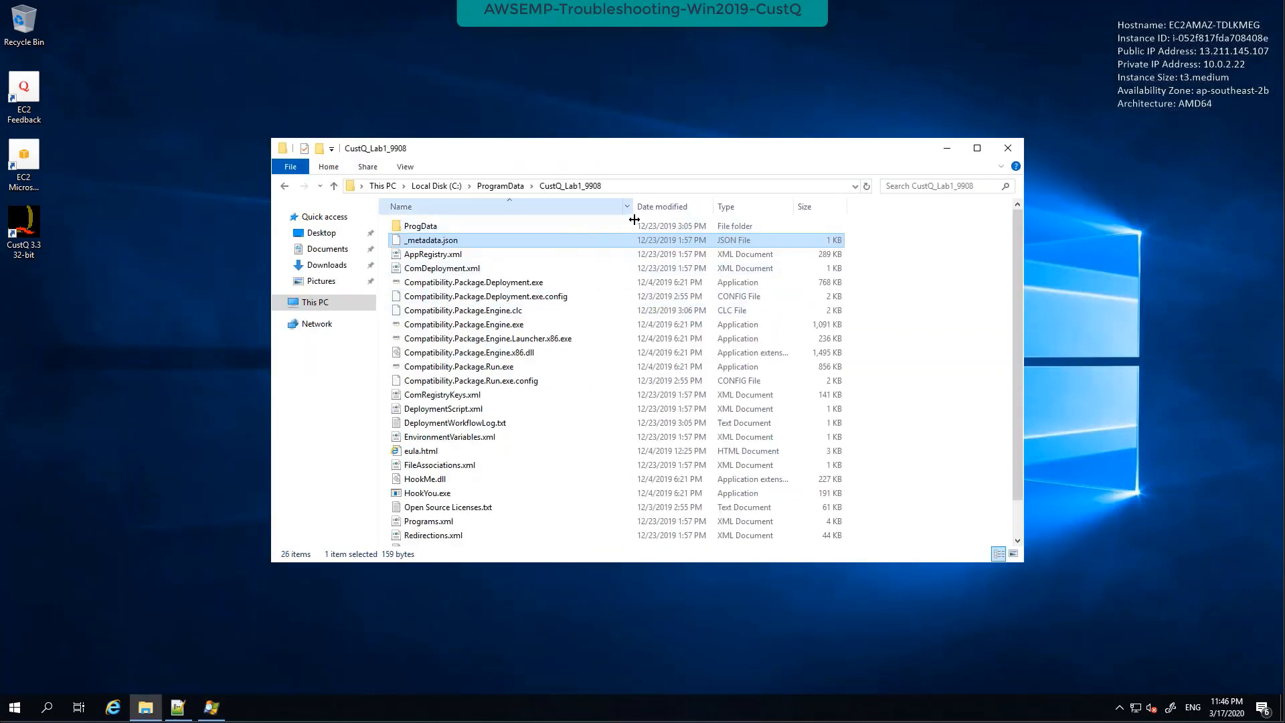
pyautogui.click(497, 311)
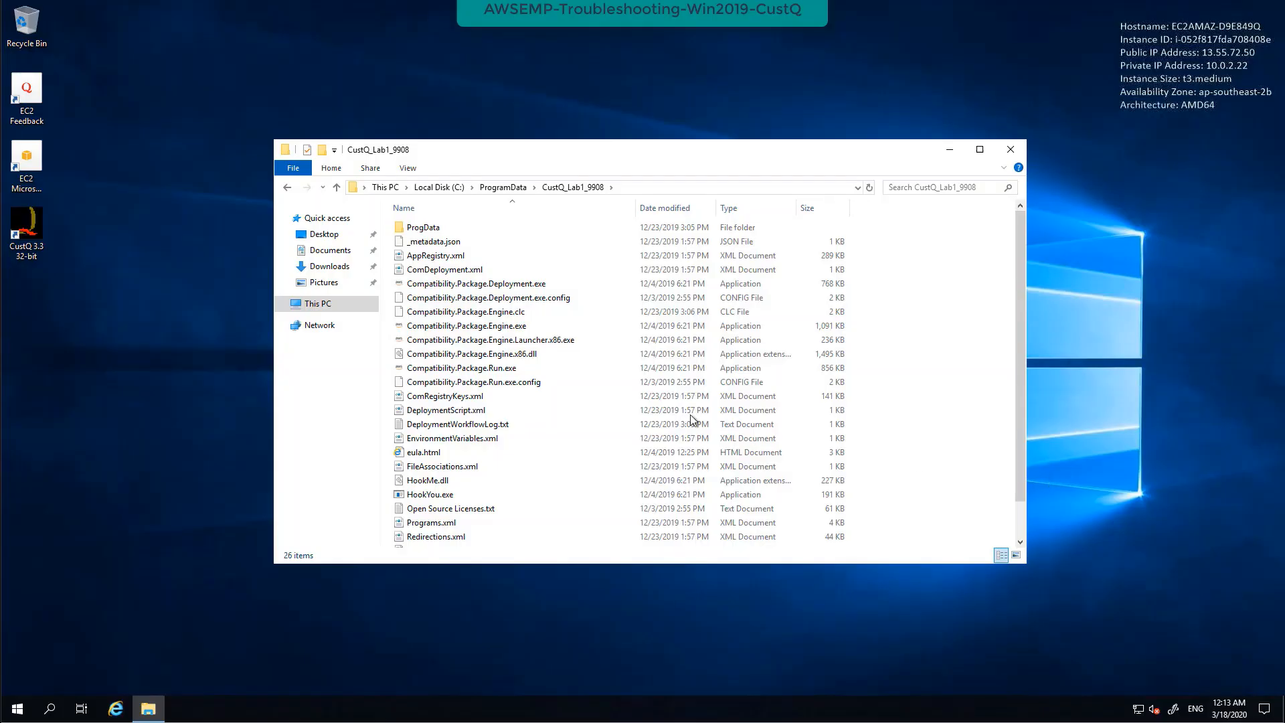
pyautogui.click(500, 313)
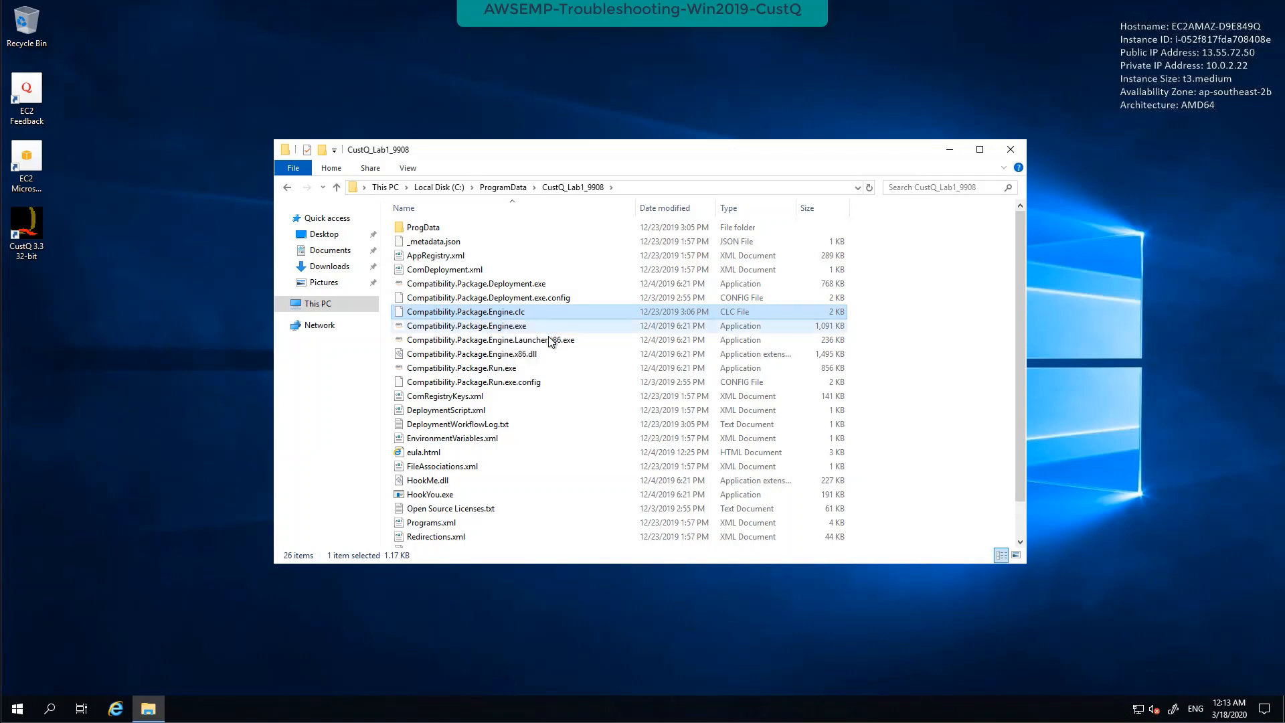
pyautogui.click(524, 332)
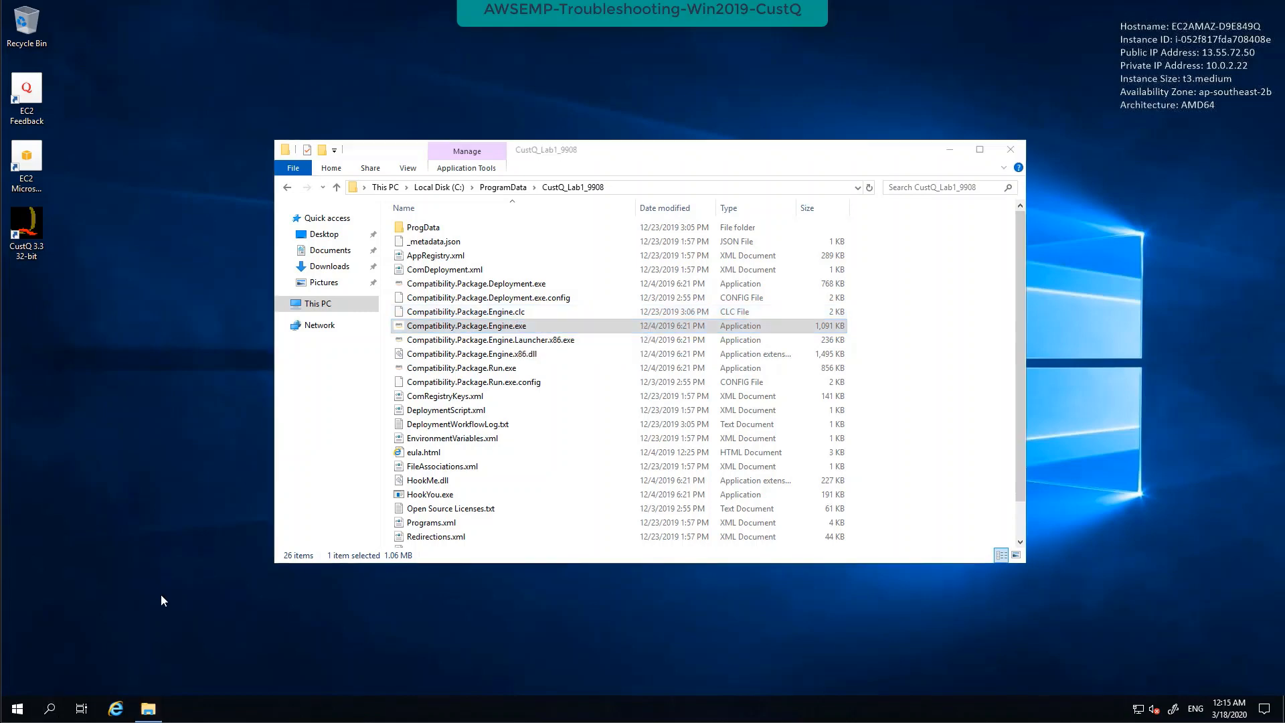
# Step: Run Notepad++ as the different user .\Administrator, entering the account password, and decline the Notepad++ update
pyautogui.press('super+s')
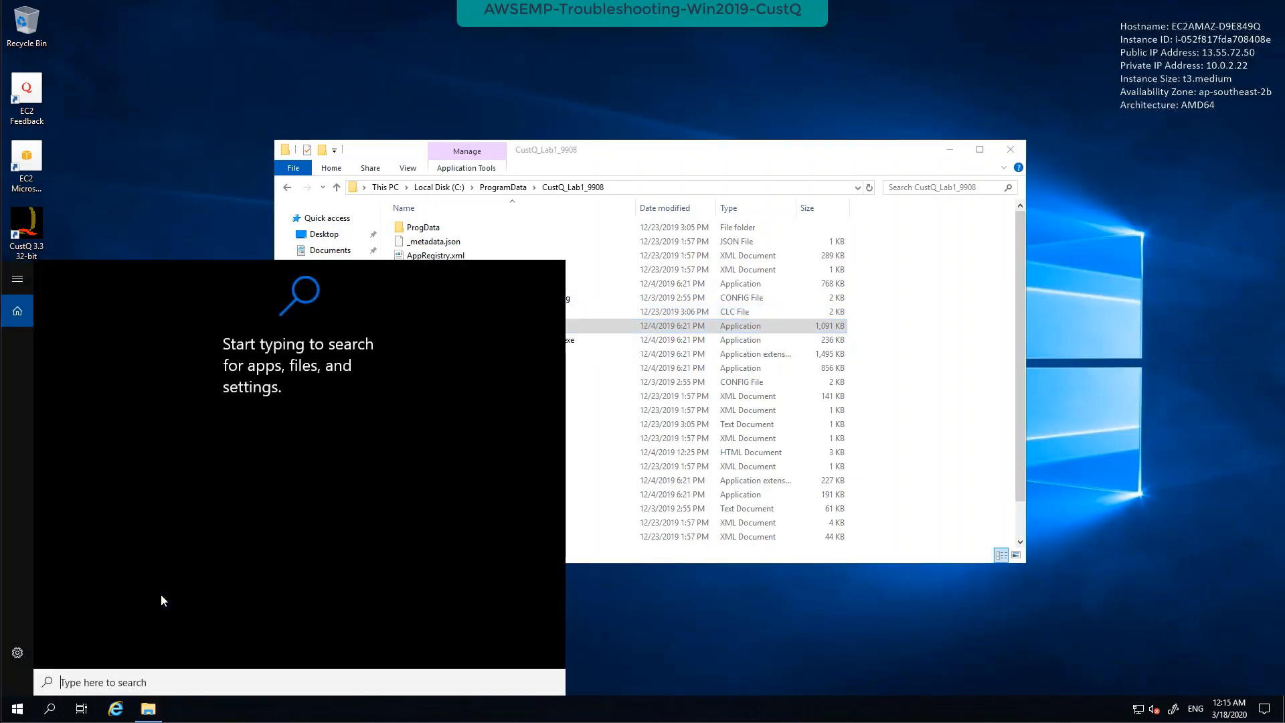
pyautogui.write('note')
pyautogui.rightClick(146, 329)
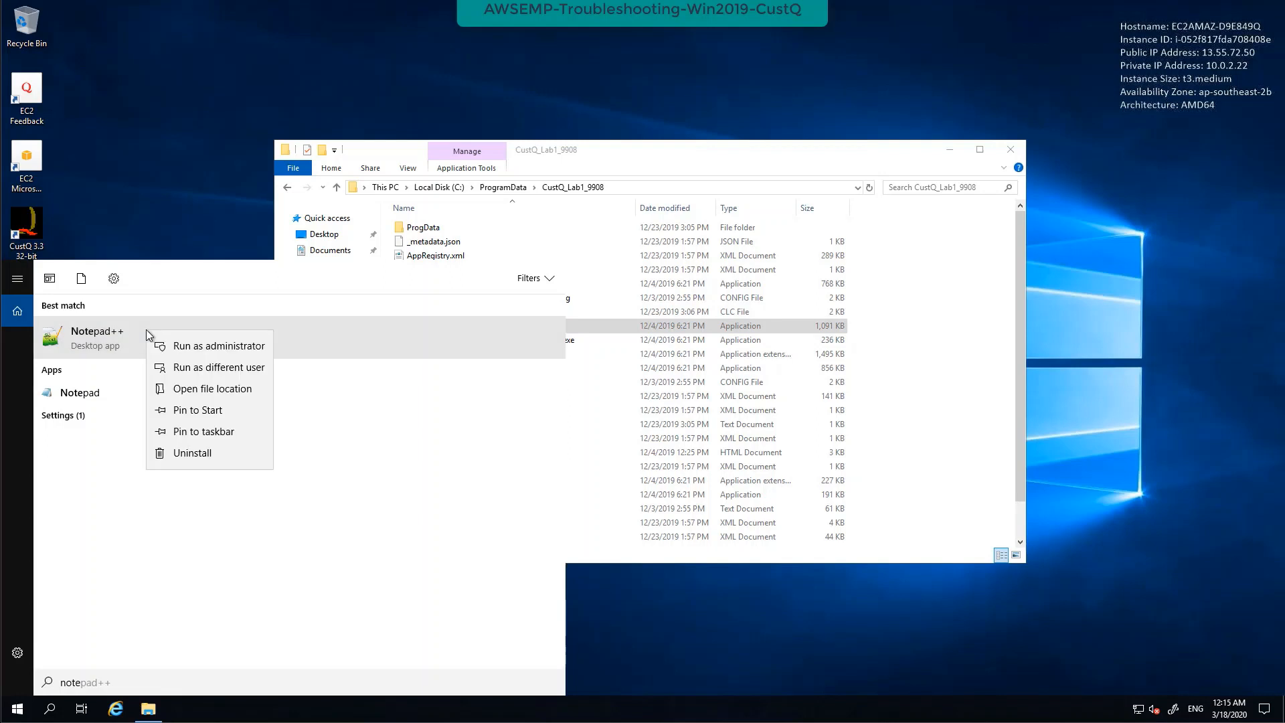
pyautogui.click(240, 370)
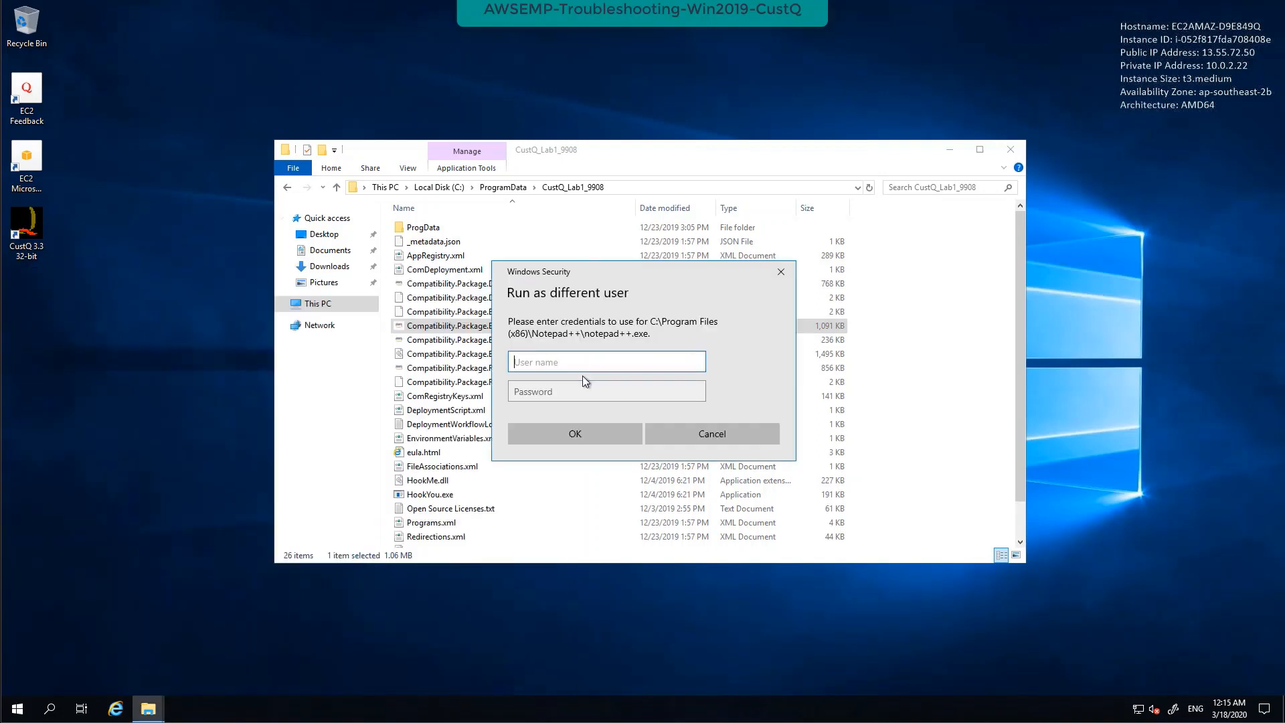
pyautogui.write('.\\Administrator')
pyautogui.press('Tab')
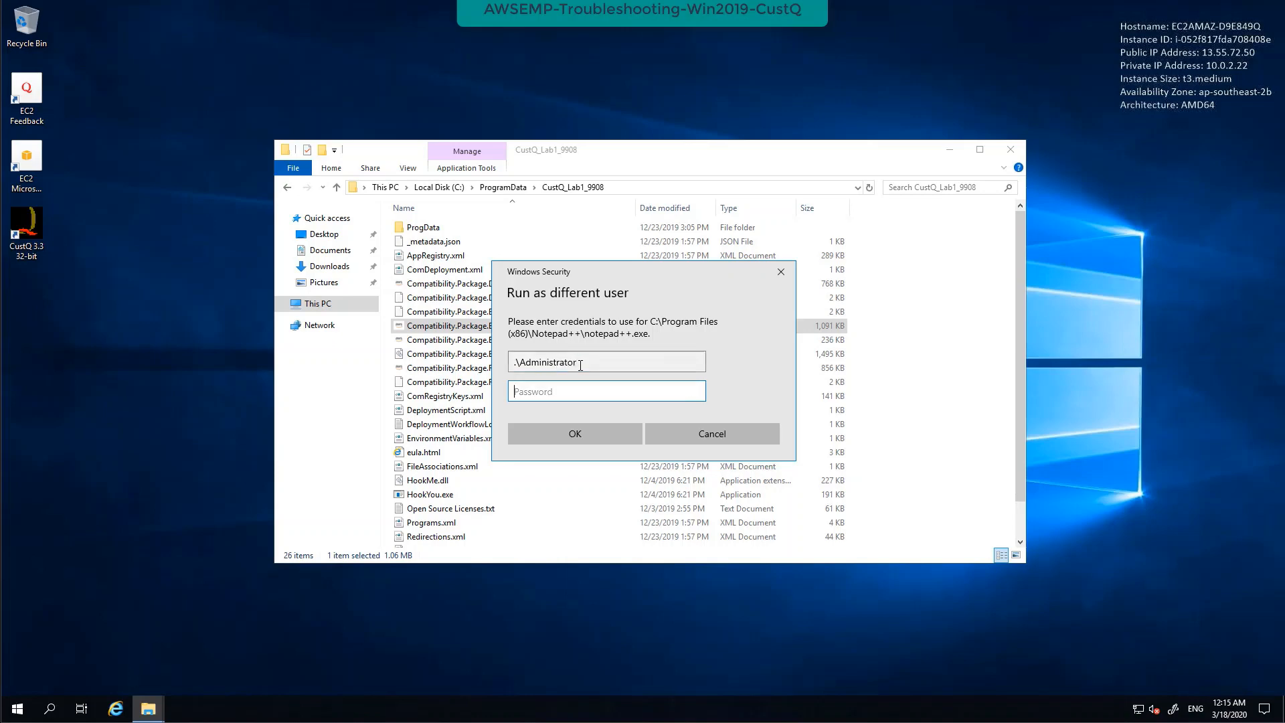
pyautogui.hotkey('ctrl', 'v')
pyautogui.click(586, 438)
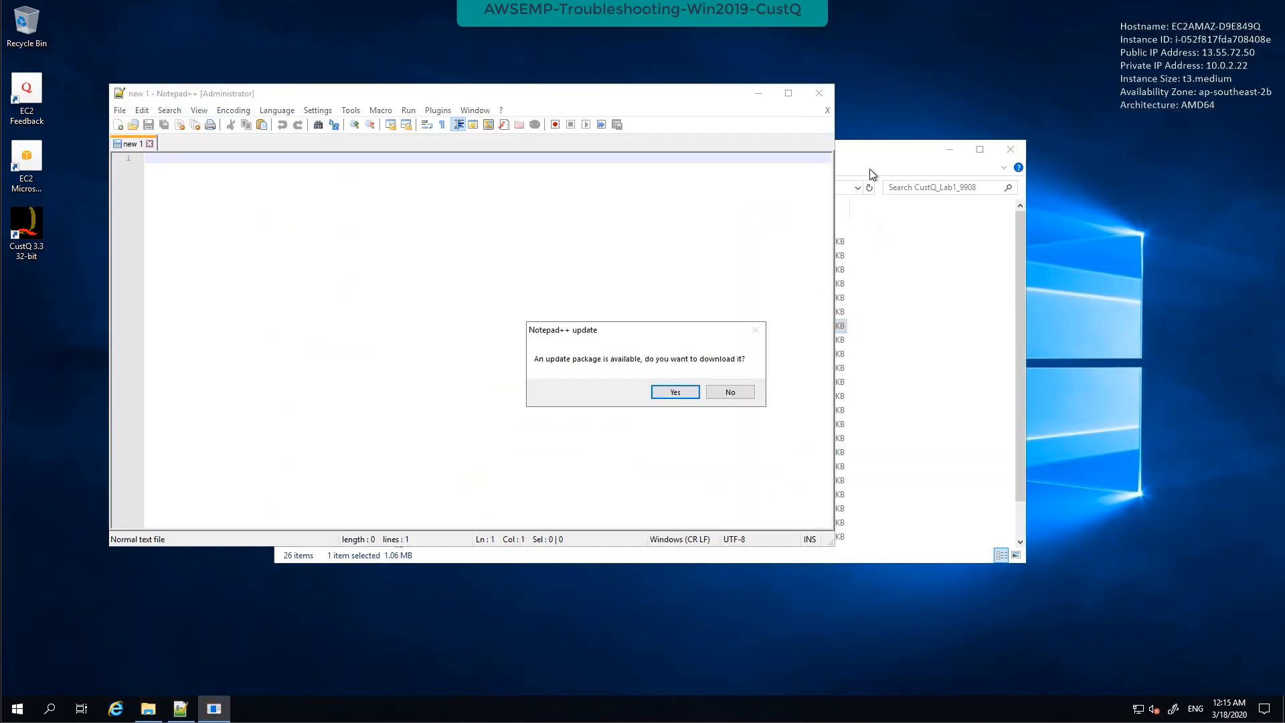
pyautogui.click(731, 392)
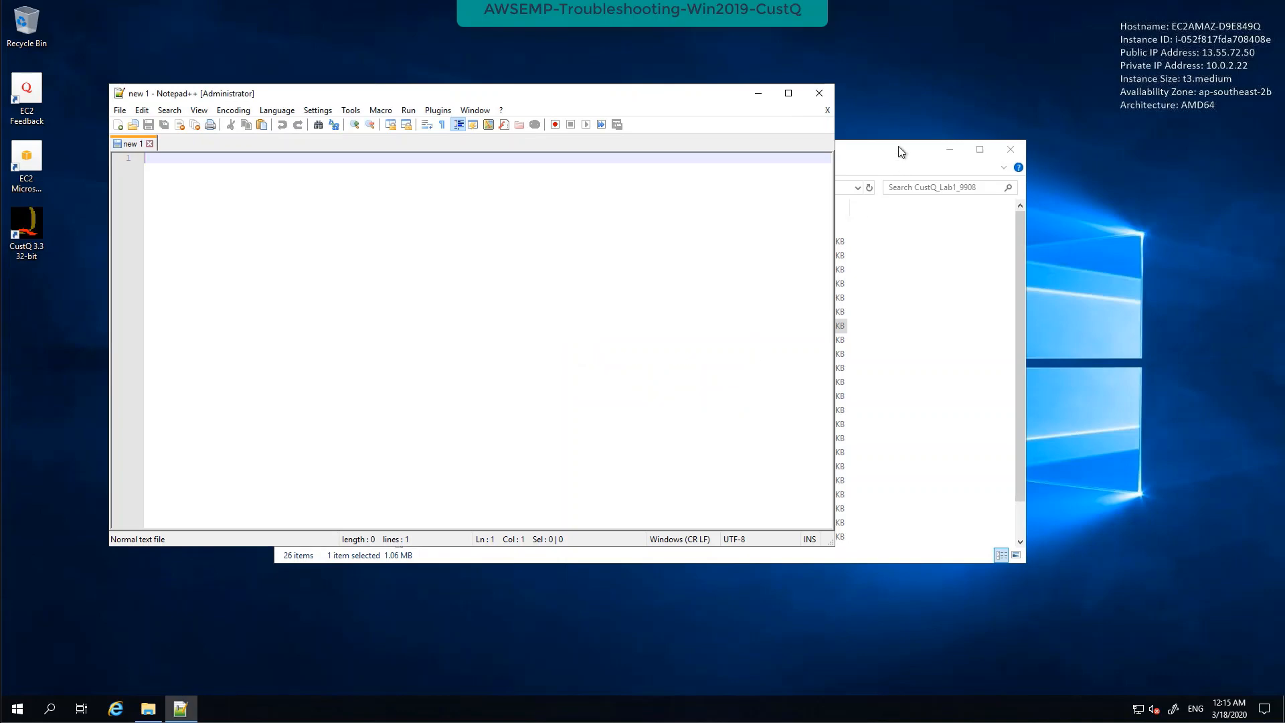
# Step: Copy the CustQ_Lab1_9908 folder path from File Explorer and use it to open Compatibility.Package.Engine.clc in Notepad++
pyautogui.click(670, 185)
pyautogui.hotkey('ctrl', 'c')
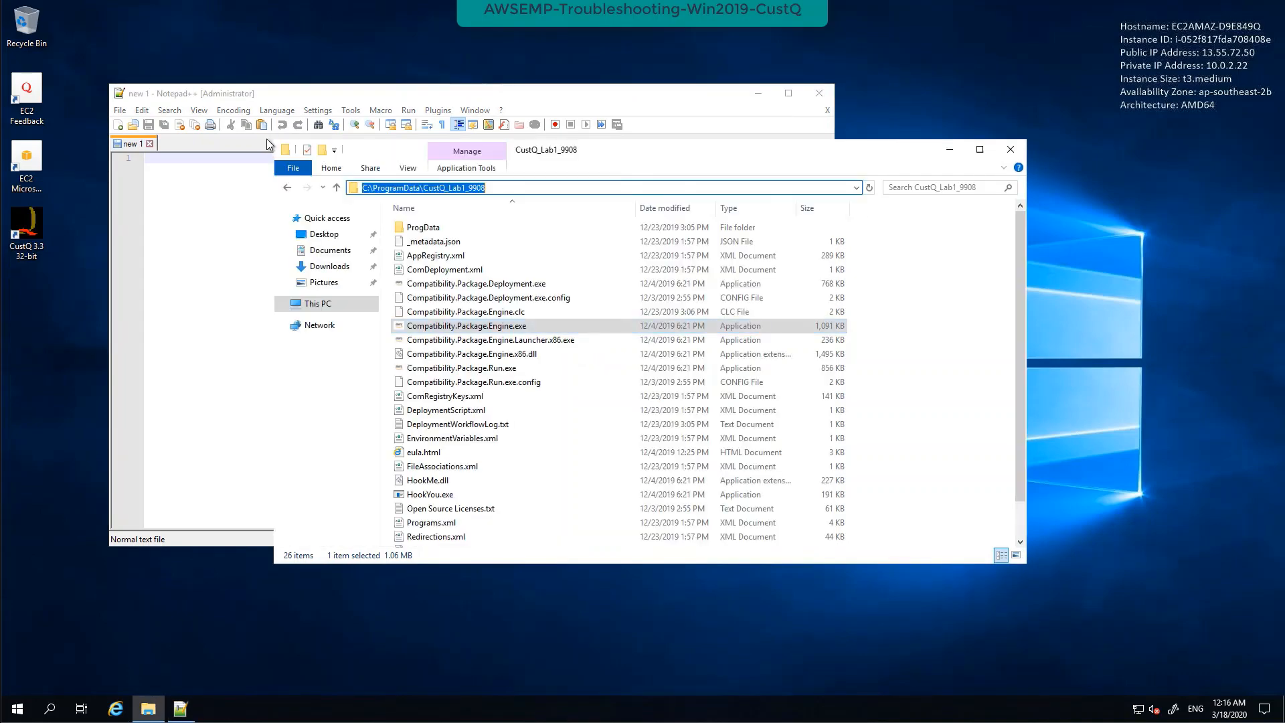
pyautogui.click(121, 111)
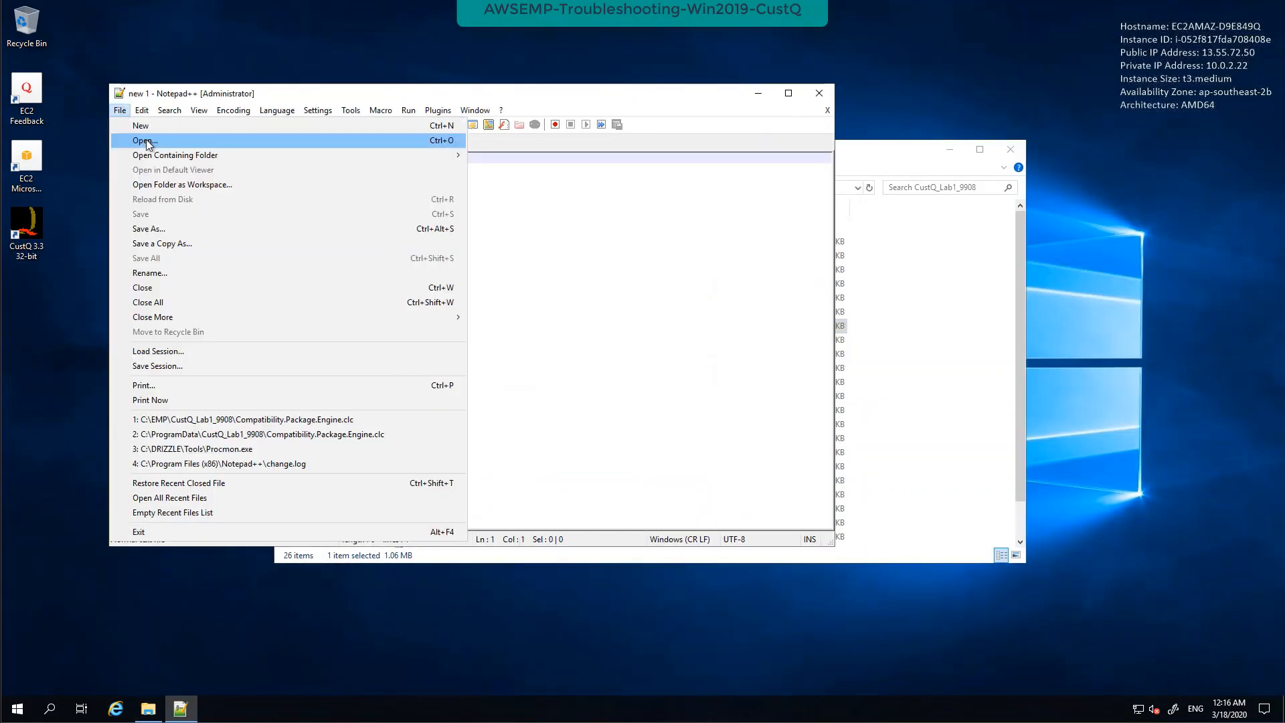
pyautogui.click(149, 142)
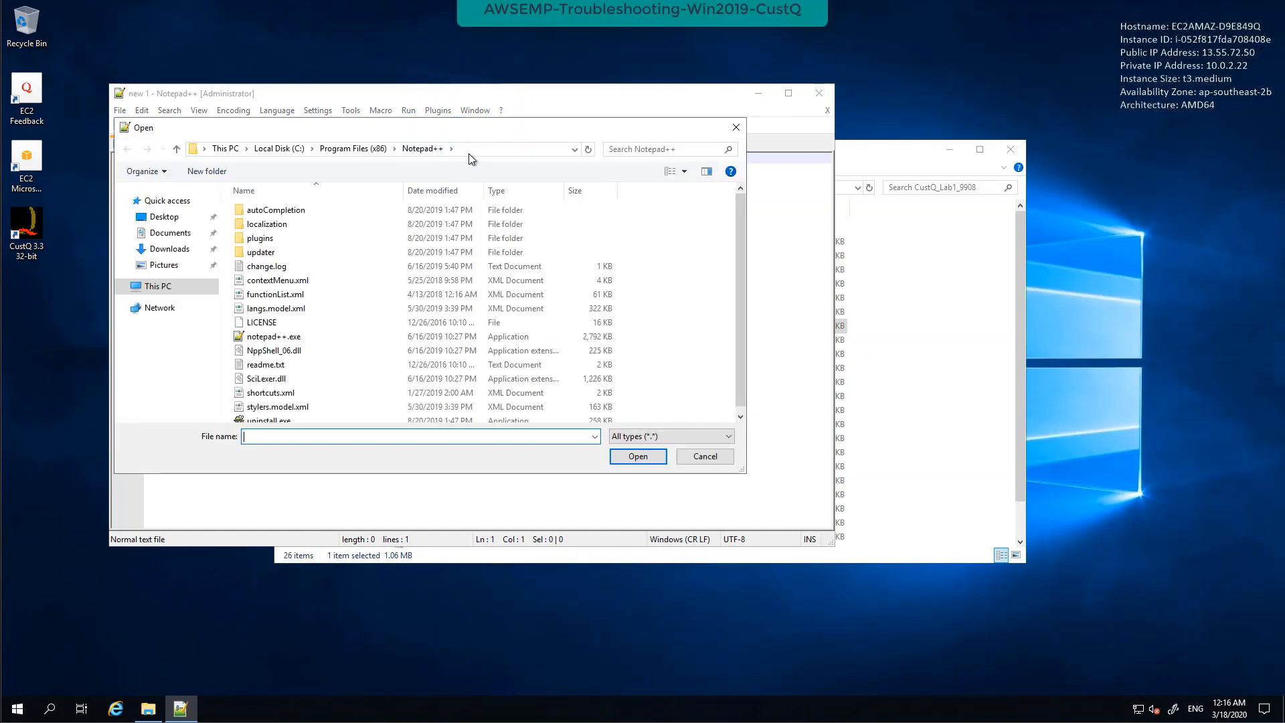
pyautogui.click(469, 153)
pyautogui.hotkey('ctrl', 'v')
pyautogui.press('Return')
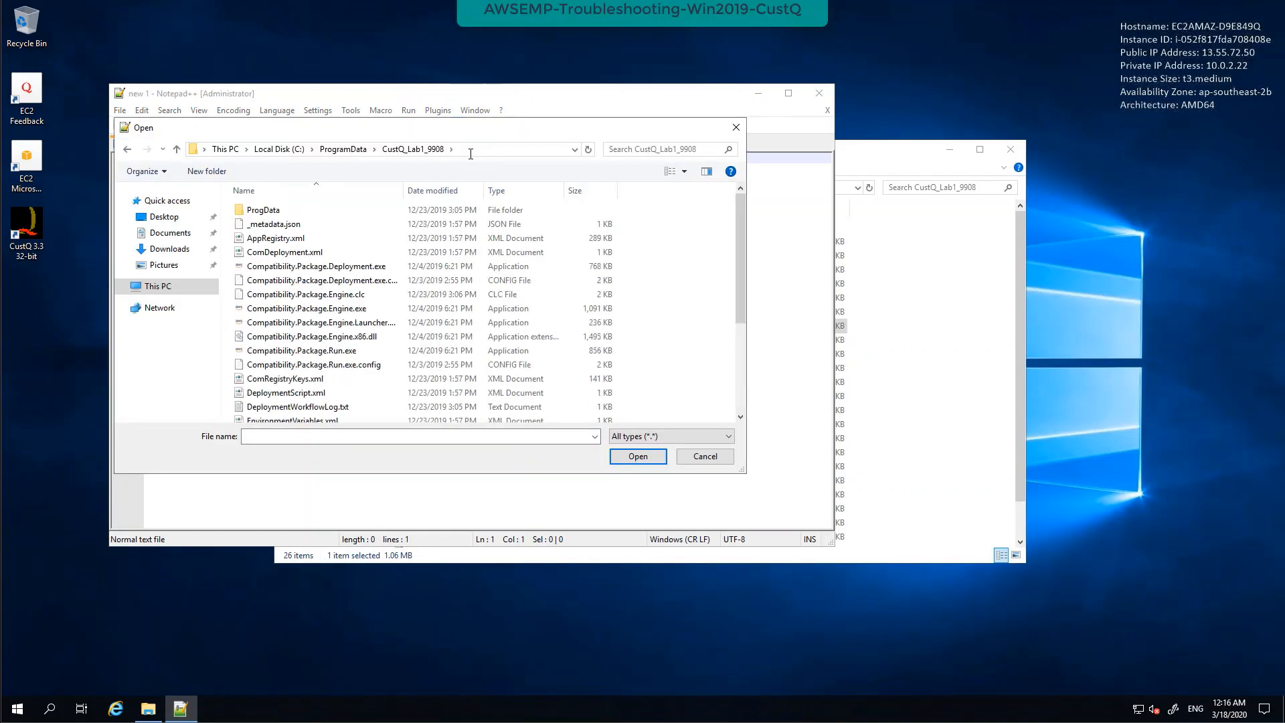
pyautogui.moveTo(403, 190); pyautogui.dragTo(453, 194)
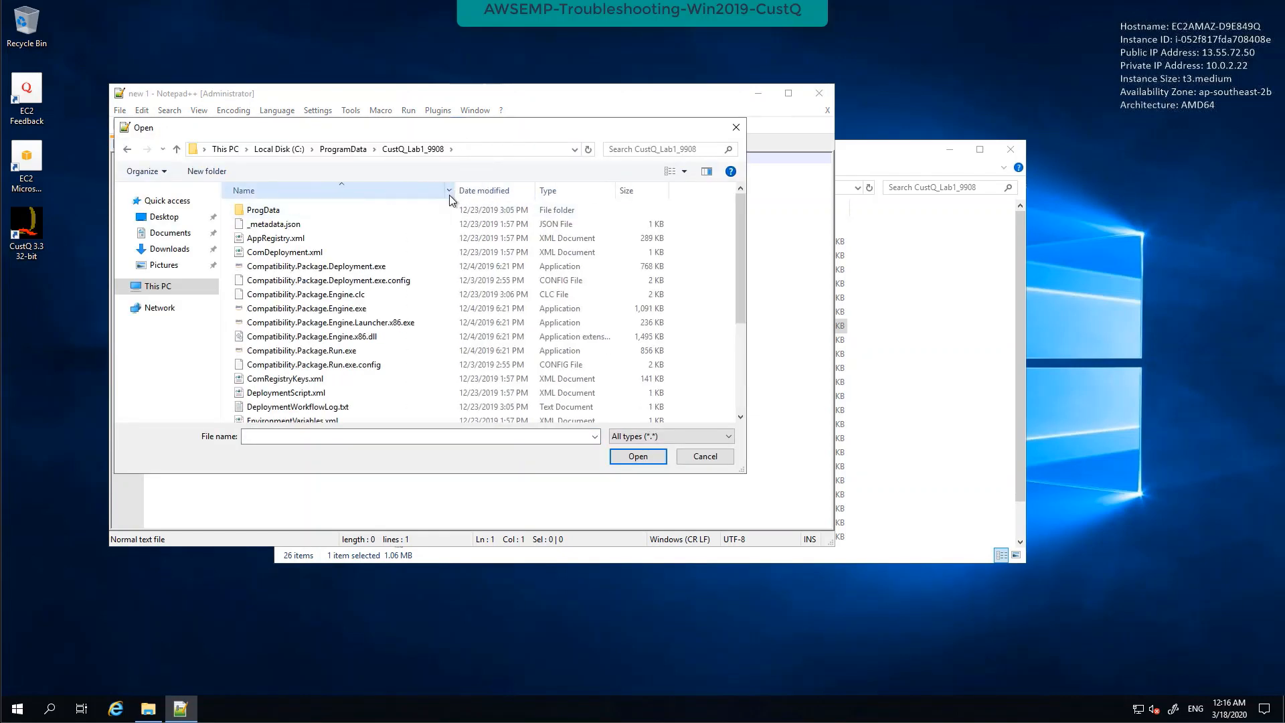
pyautogui.click(315, 294)
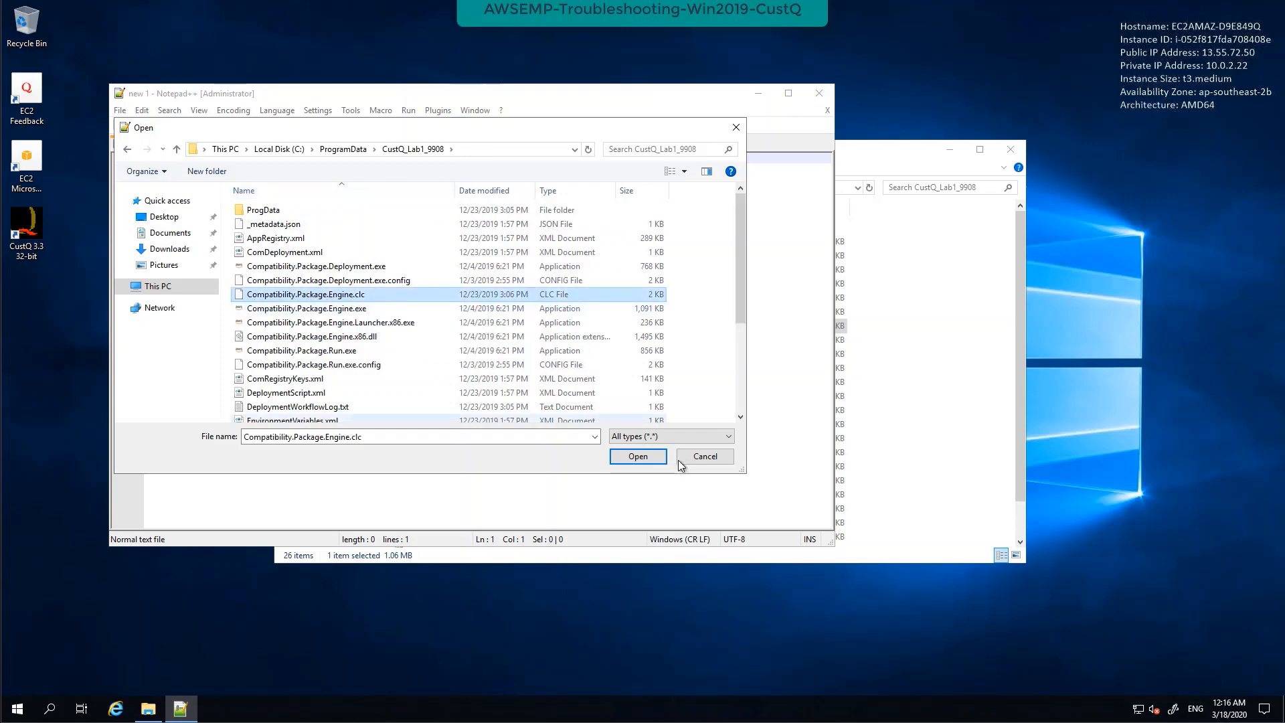
pyautogui.click(645, 461)
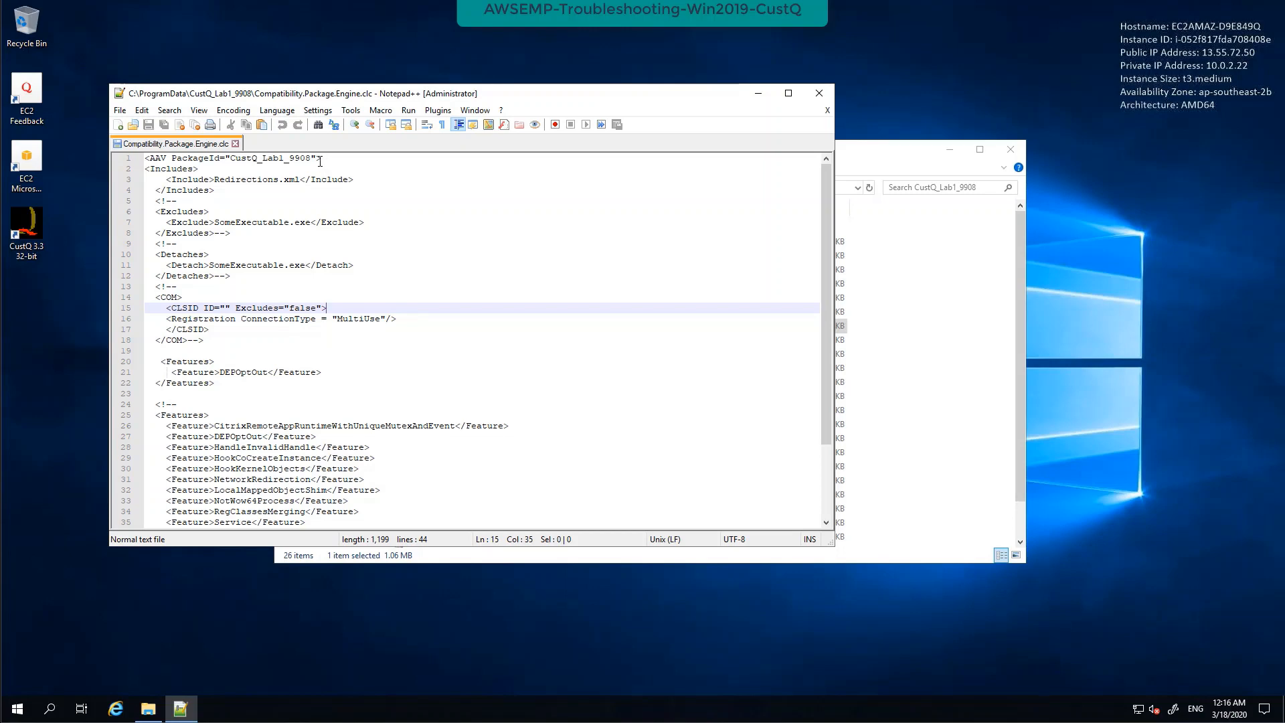
# Step: Add the attribute Log="verbose" after PackageId in the AAV tag of Compatibility.Package.Engine.clc, save the file and close Notepad++
pyautogui.click(318, 159)
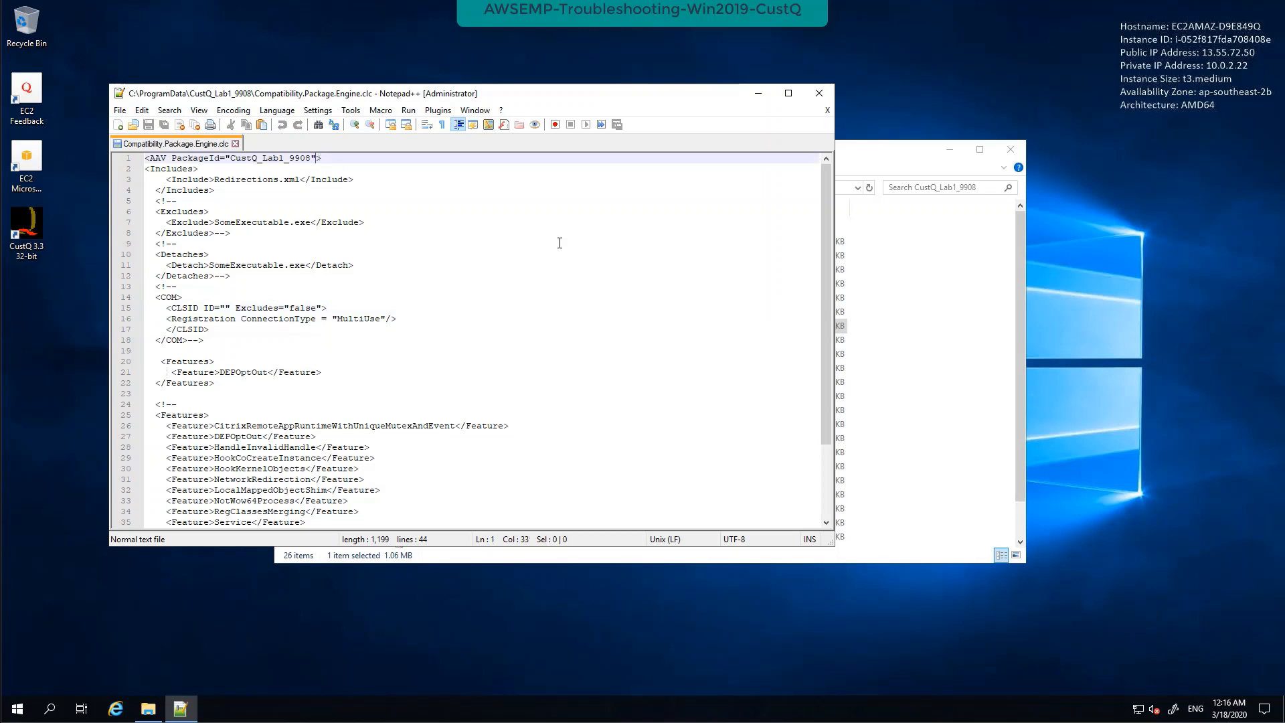
pyautogui.write('L')
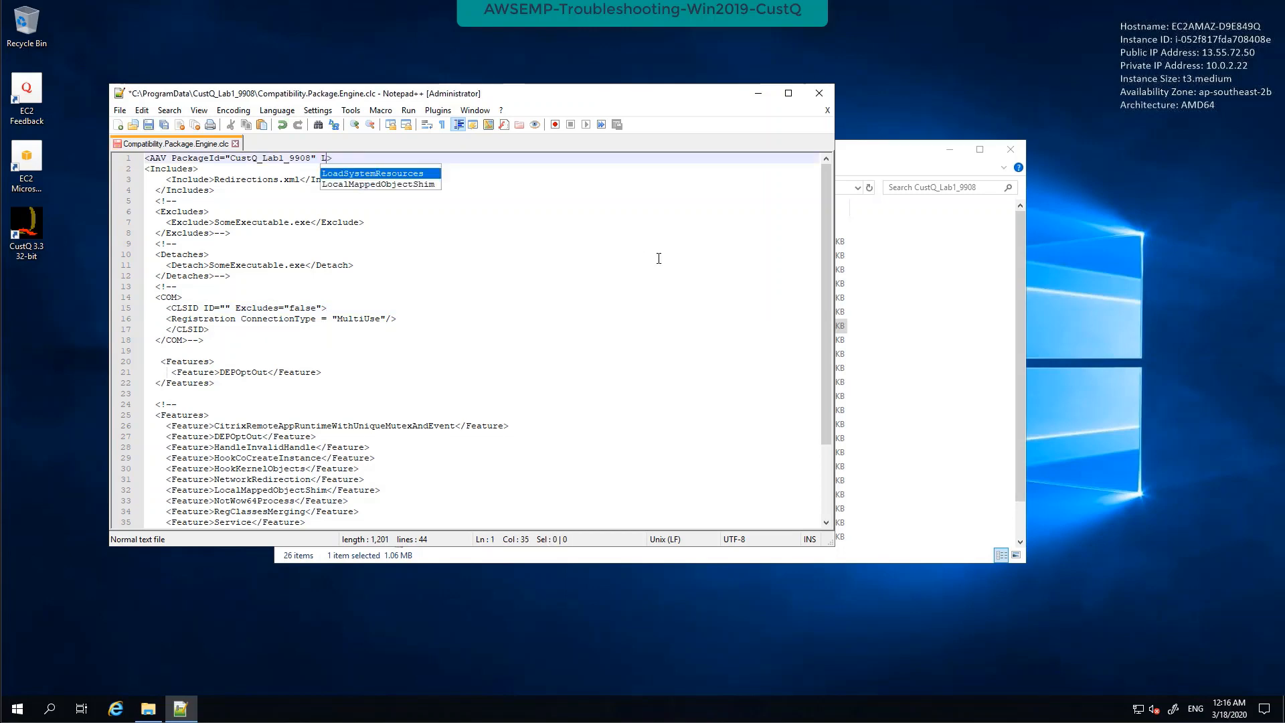
pyautogui.write('og="v')
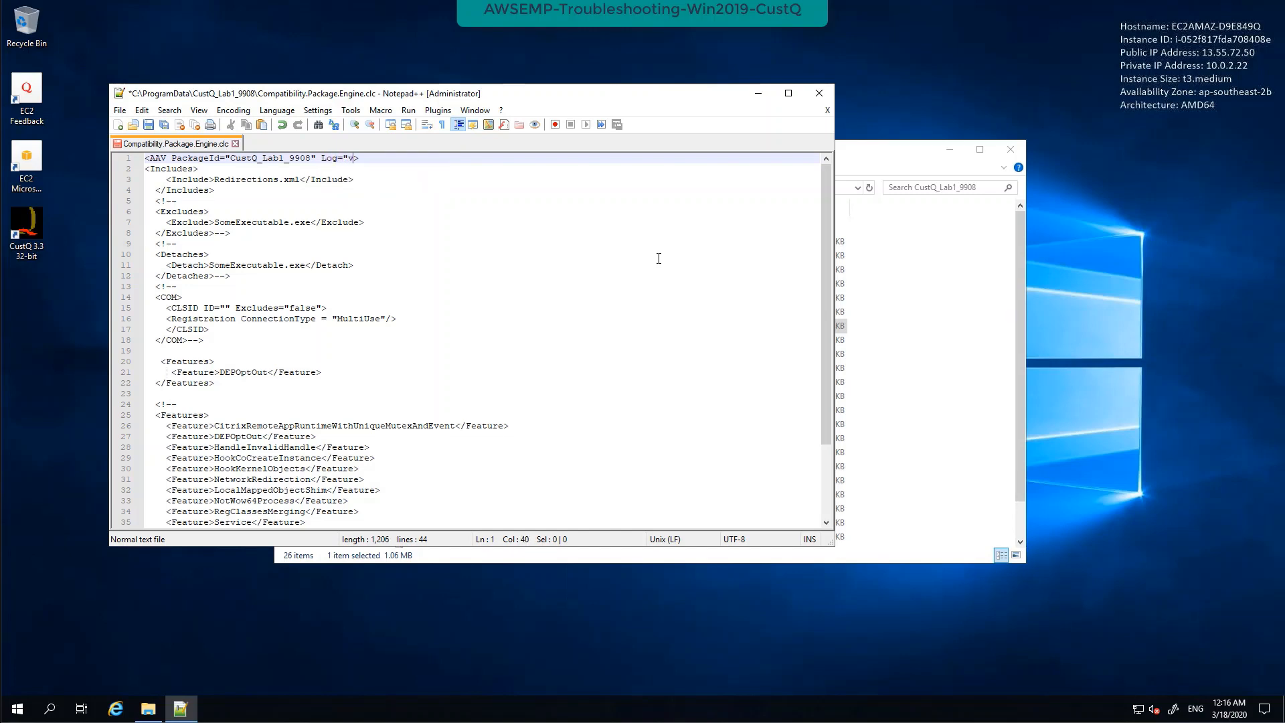
pyautogui.write('erbose"')
pyautogui.hotkey('ctrl', 's')
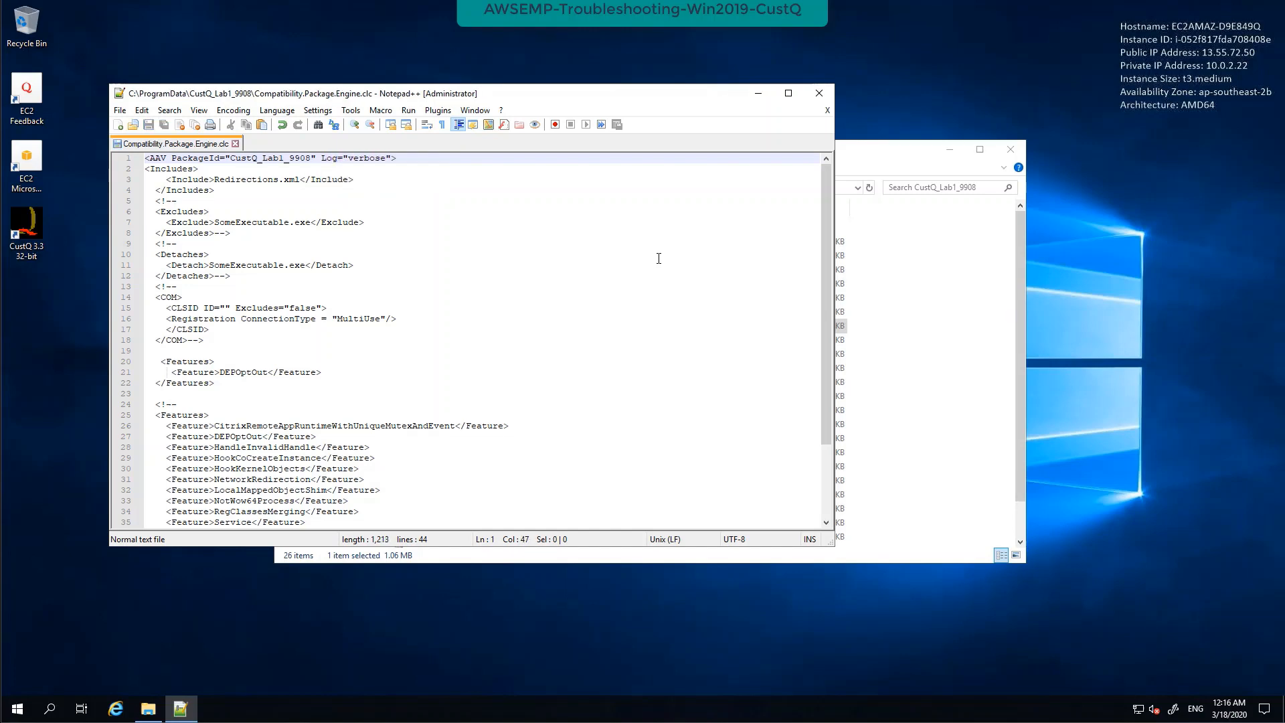
pyautogui.click(817, 94)
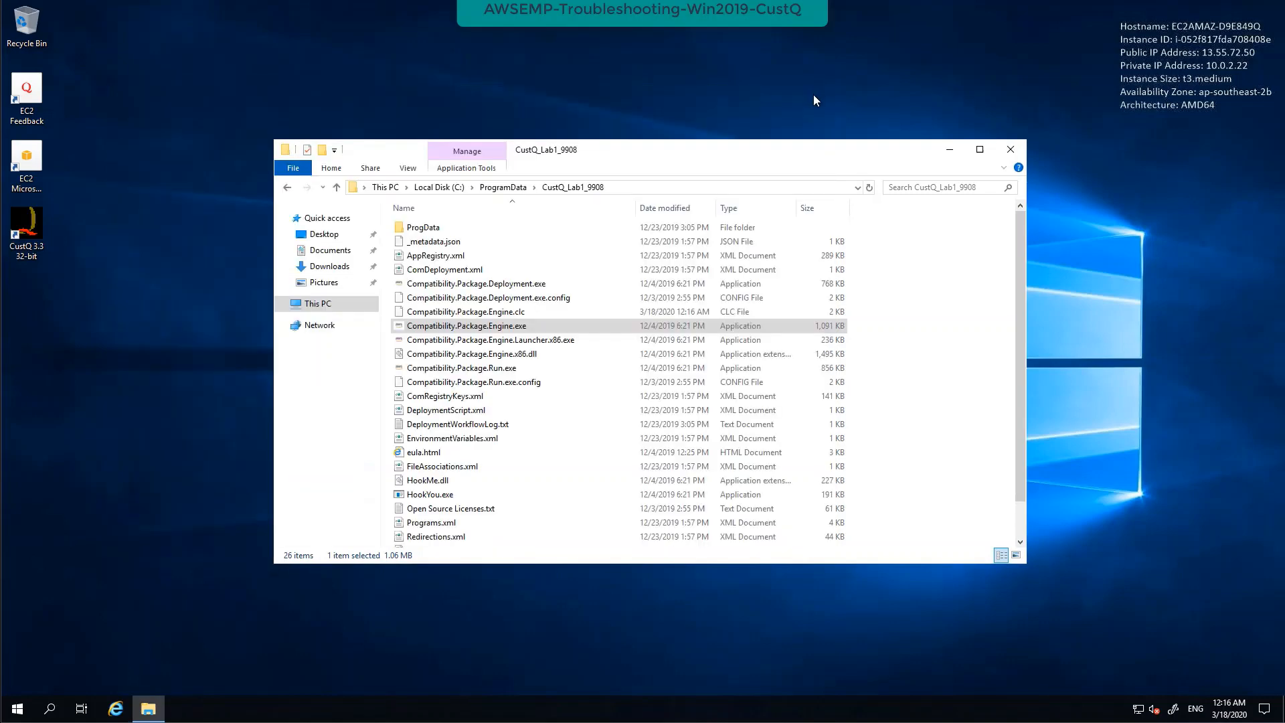
pyautogui.click(1207, 481)
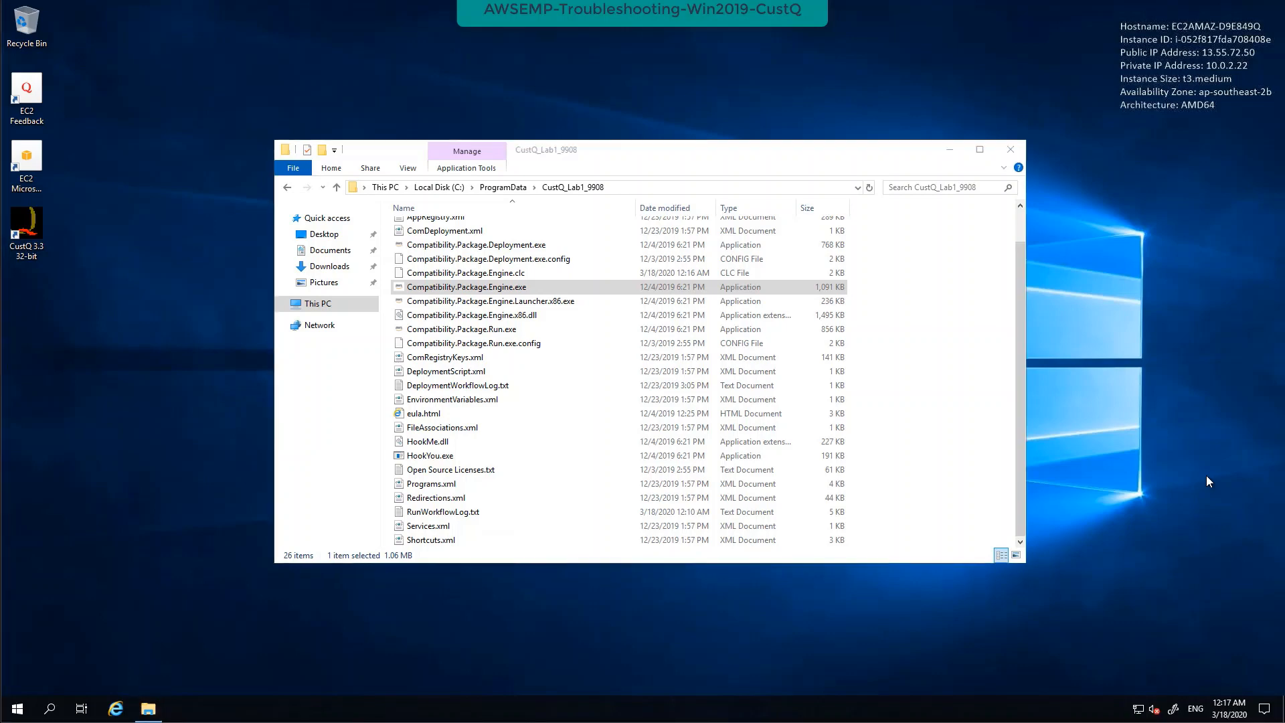
# Step: Open the folder %localappdata%\AWSEMP\Logs through the Windows Run dialog
pyautogui.click(49, 710)
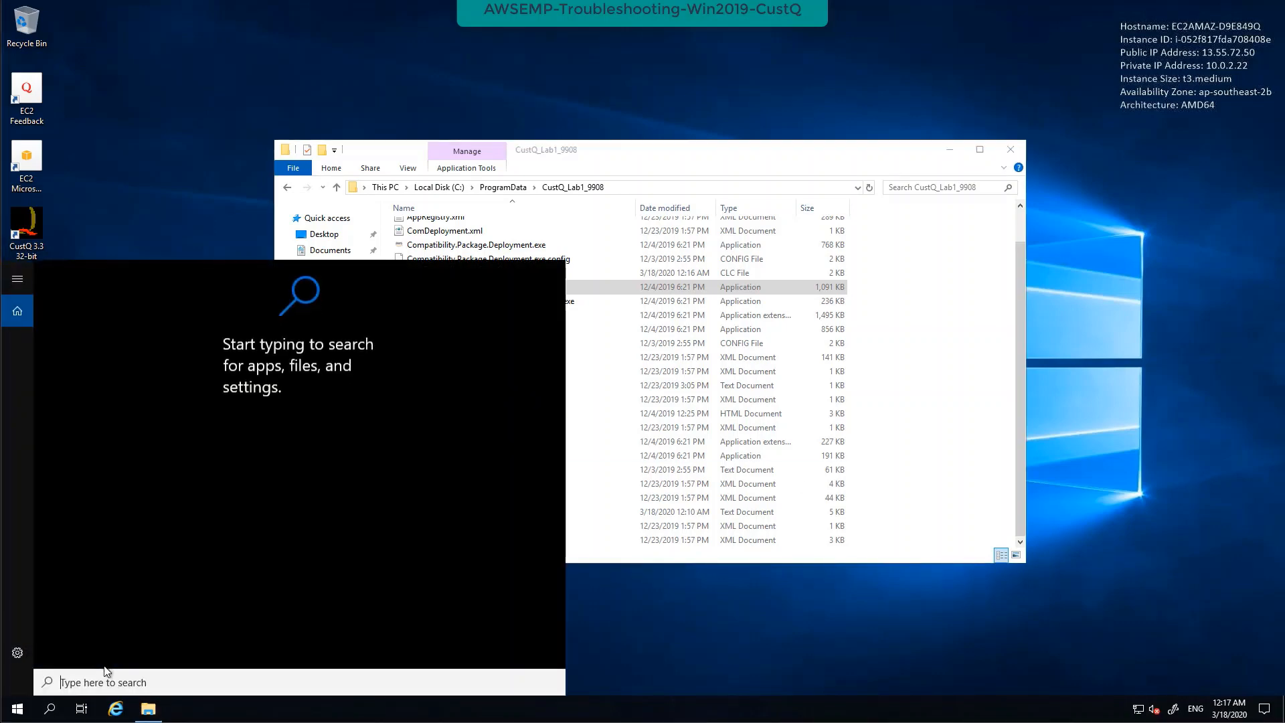
pyautogui.write('run')
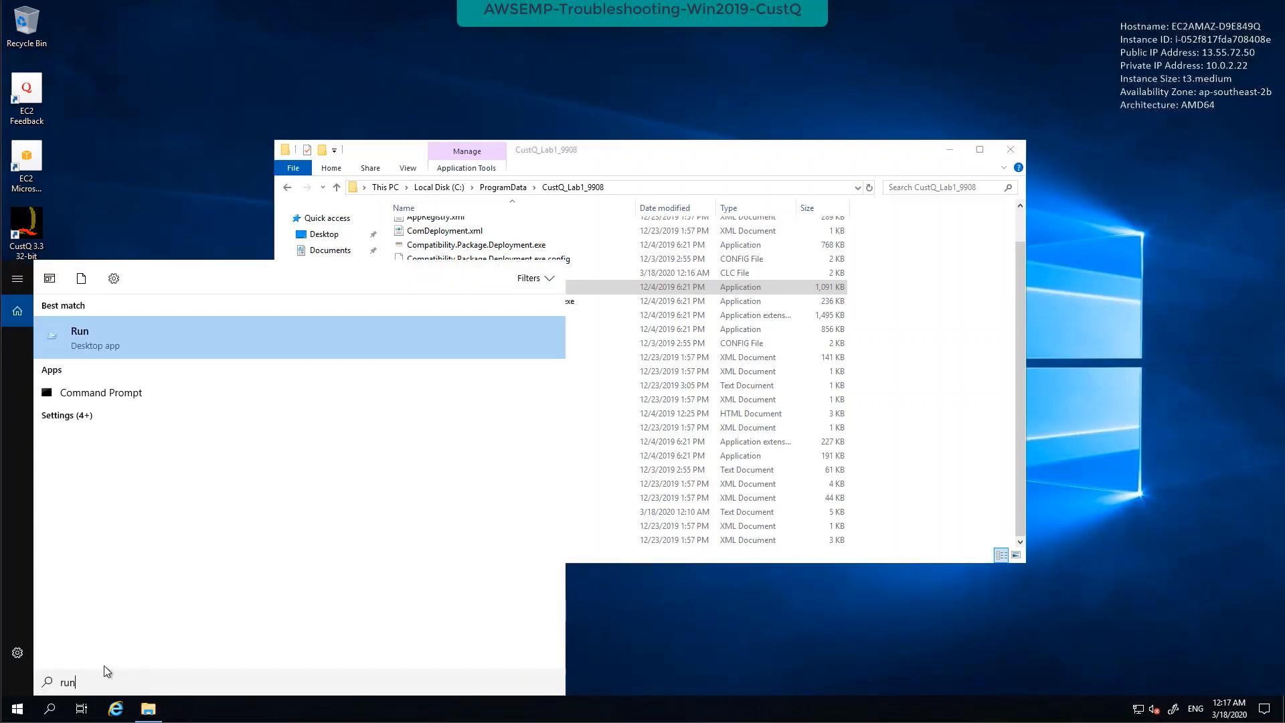
pyautogui.click(116, 332)
pyautogui.write('%localappdata%\\AWSEMP\\Logs')
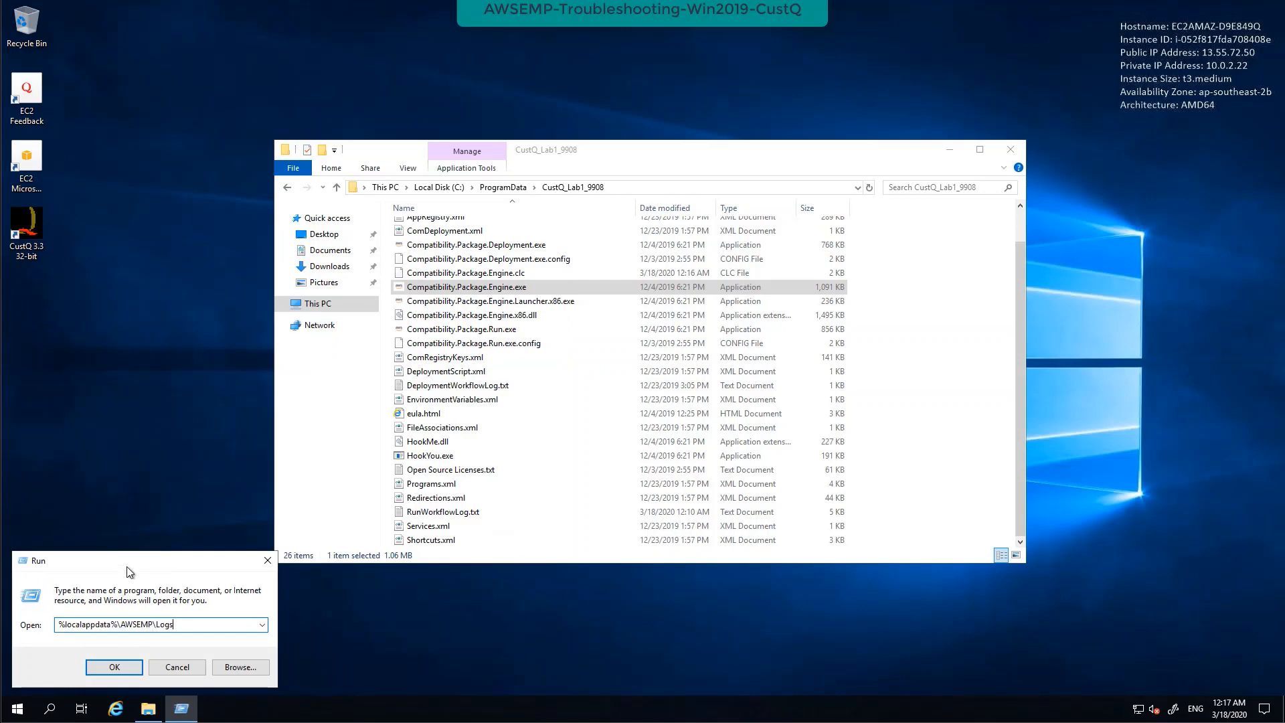
pyautogui.moveTo(184, 625); pyautogui.dragTo(56, 627)
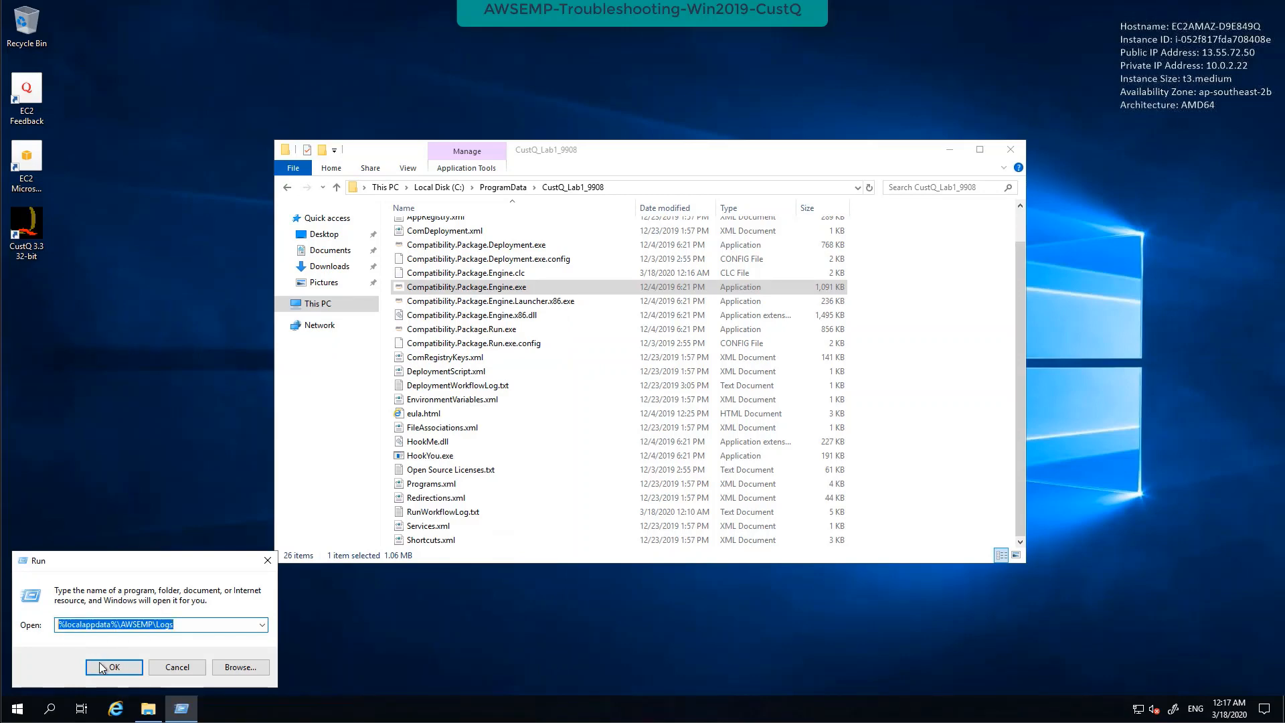
pyautogui.click(102, 667)
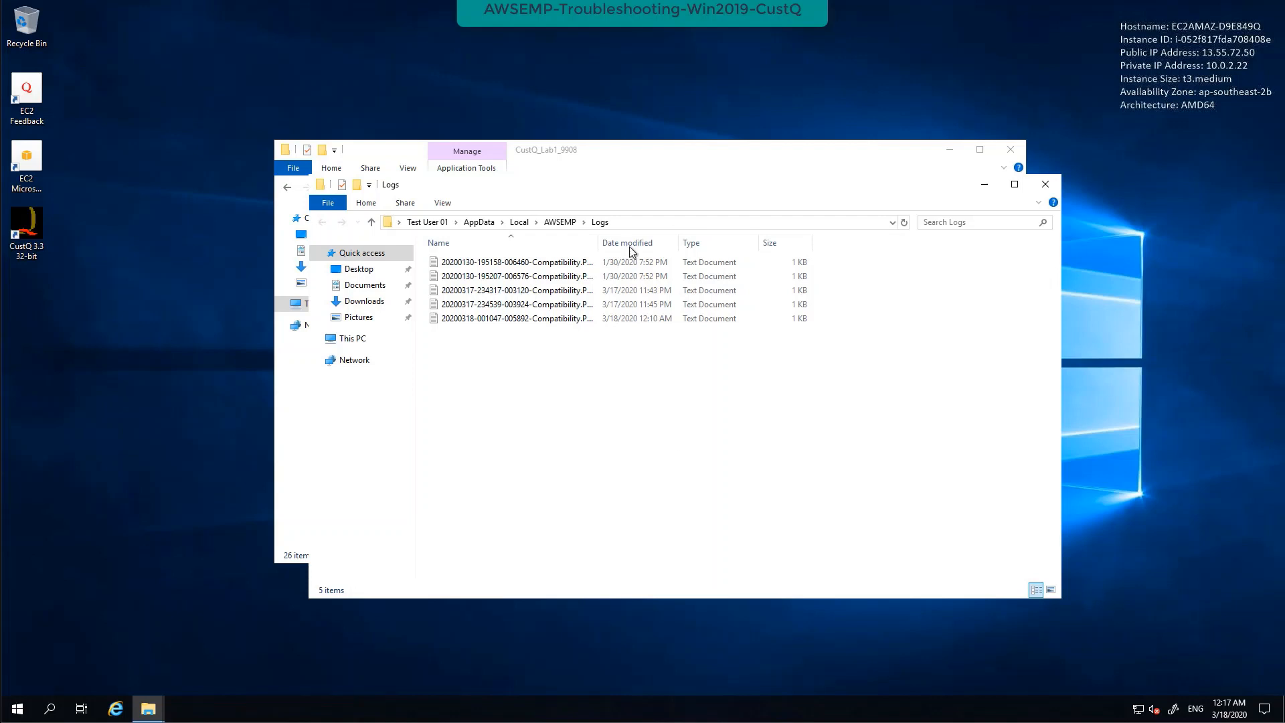
# Step: Widen the Name column in the Logs folder and delete all the existing Compatibility.Package.Engine log files
pyautogui.moveTo(597, 243); pyautogui.dragTo(734, 244)
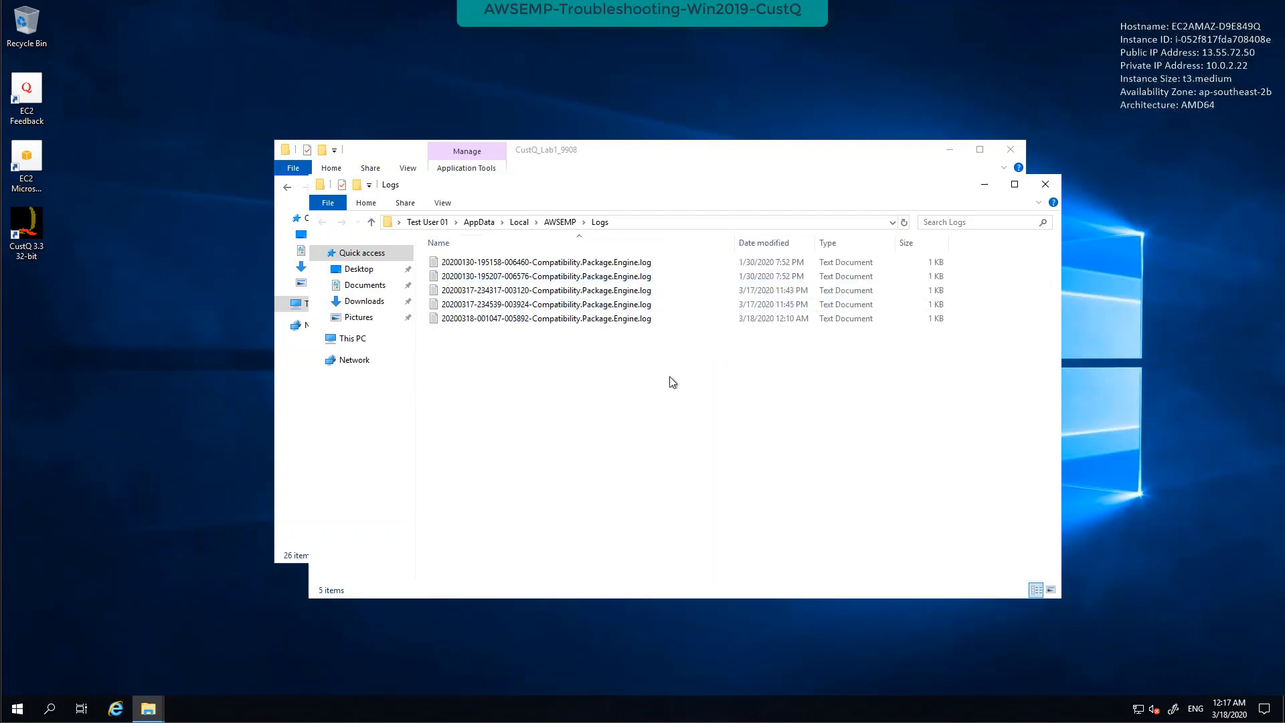
pyautogui.moveTo(839, 442); pyautogui.dragTo(484, 258)
pyautogui.rightClick(484, 257)
pyautogui.click(425, 448)
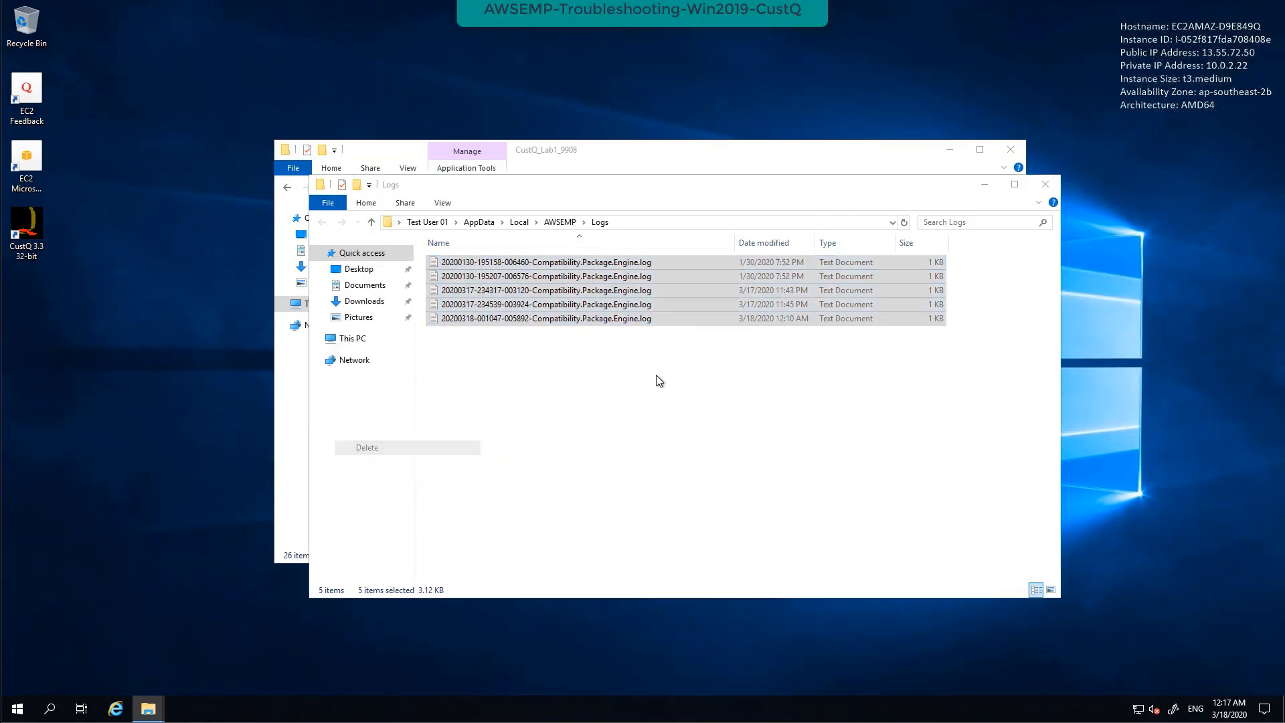
# Step: Rearrange the two File Explorer windows to keep the Logs folder in view, run the CustQ 3.3 32-bit desktop shortcut, and dismiss its error dialog
pyautogui.moveTo(884, 188); pyautogui.dragTo(984, 305)
pyautogui.moveTo(775, 151); pyautogui.dragTo(749, 82)
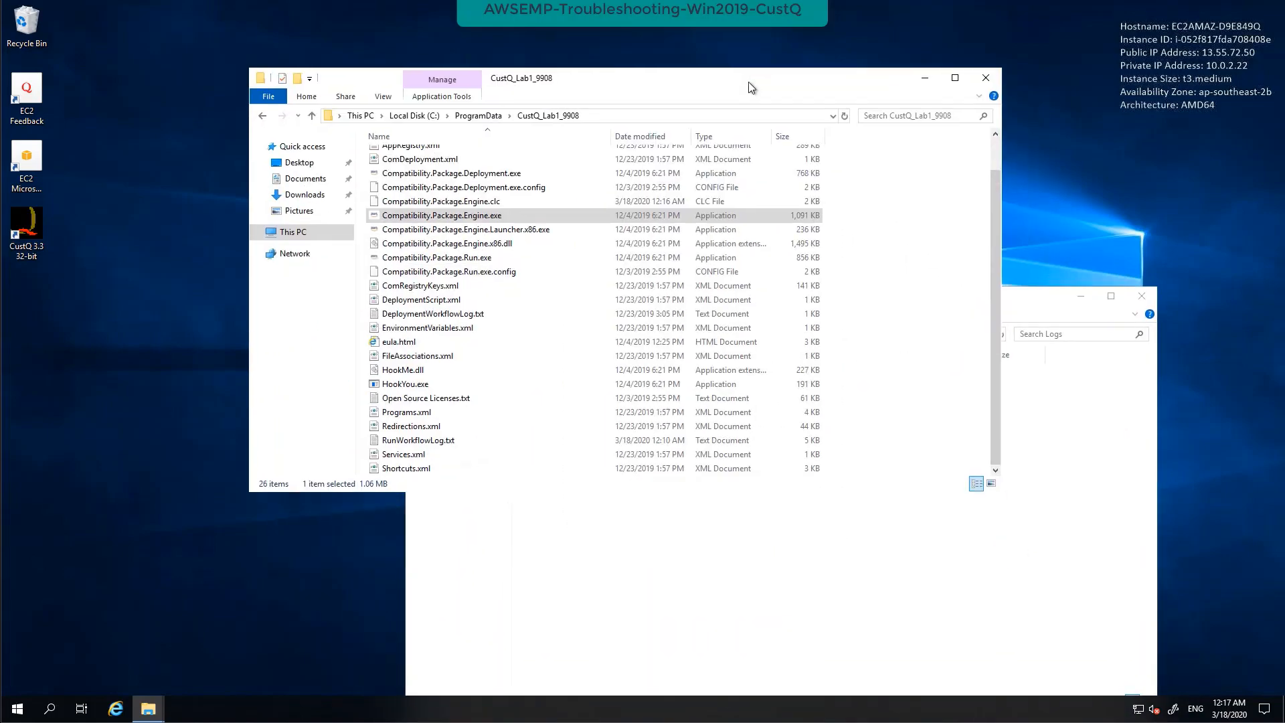
pyautogui.click(1061, 310)
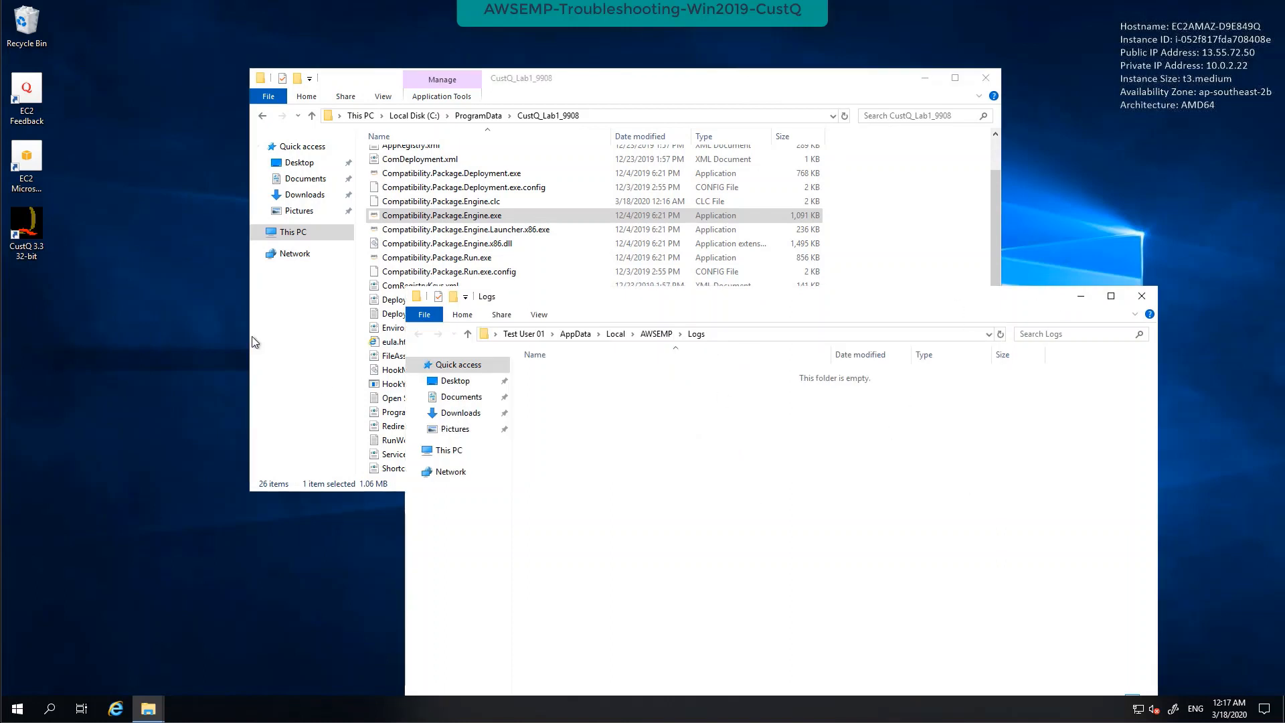
pyautogui.click(90, 261)
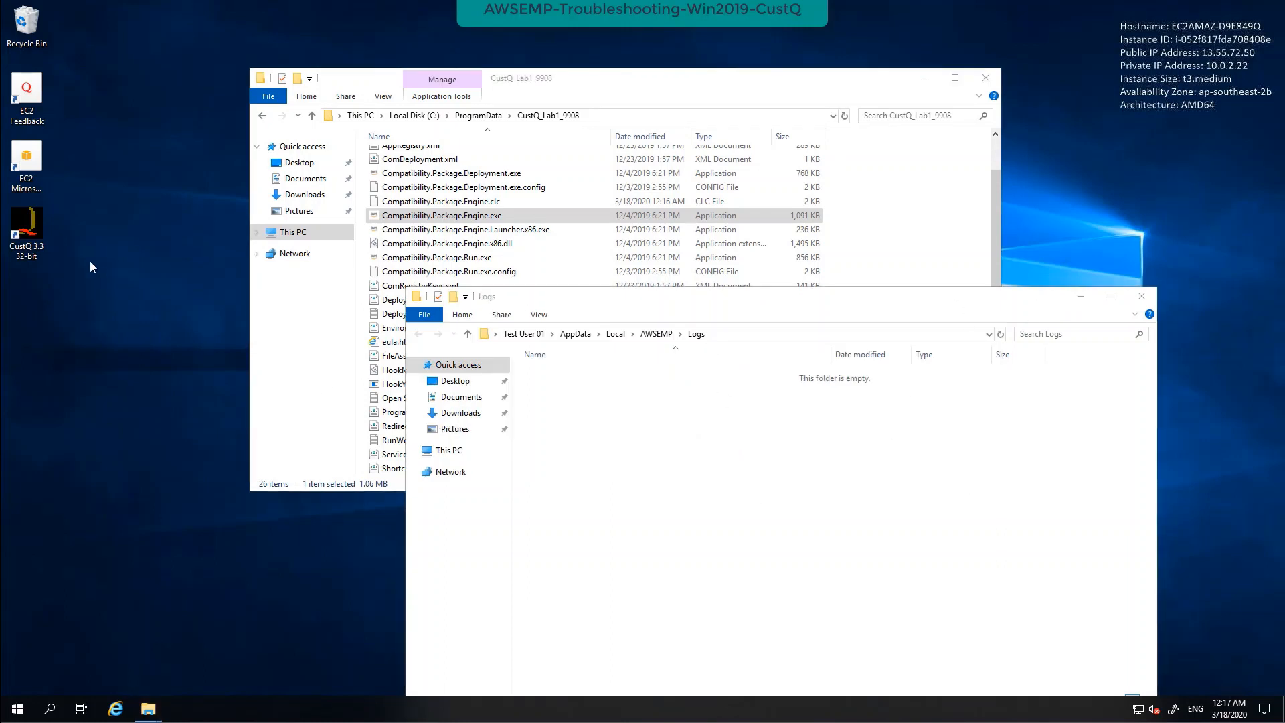
pyautogui.doubleClick(24, 231)
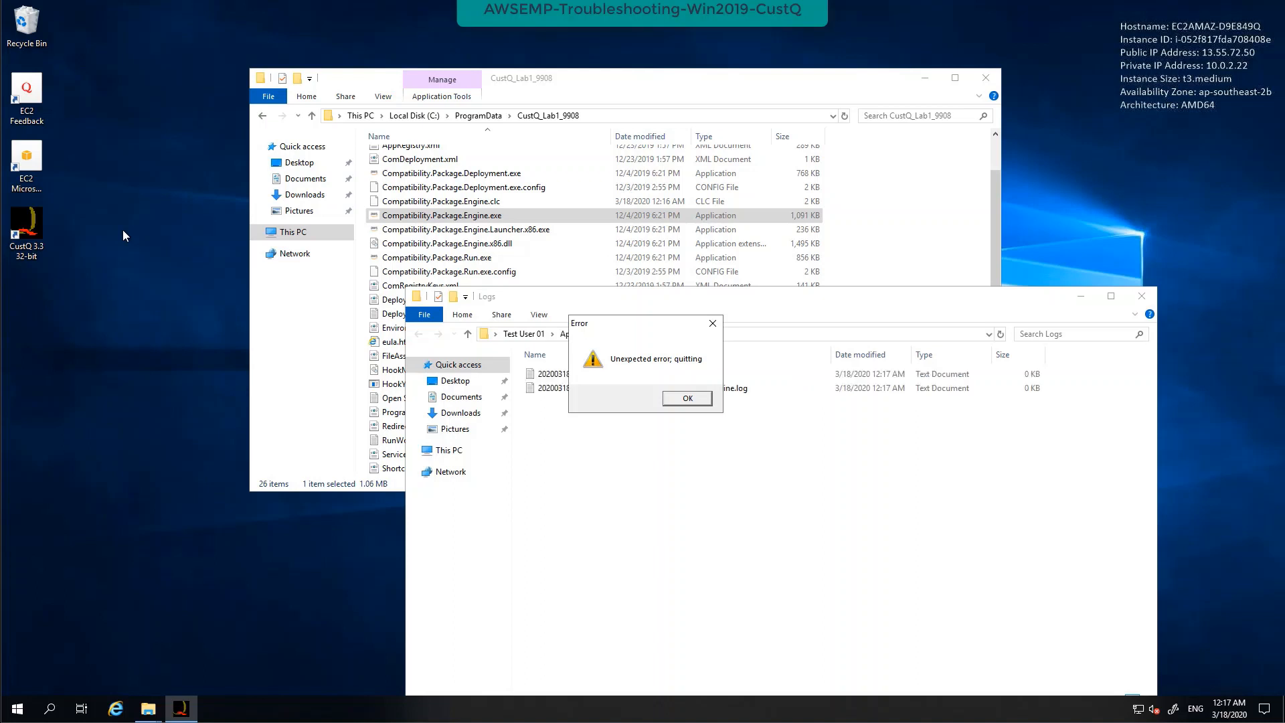
pyautogui.click(673, 399)
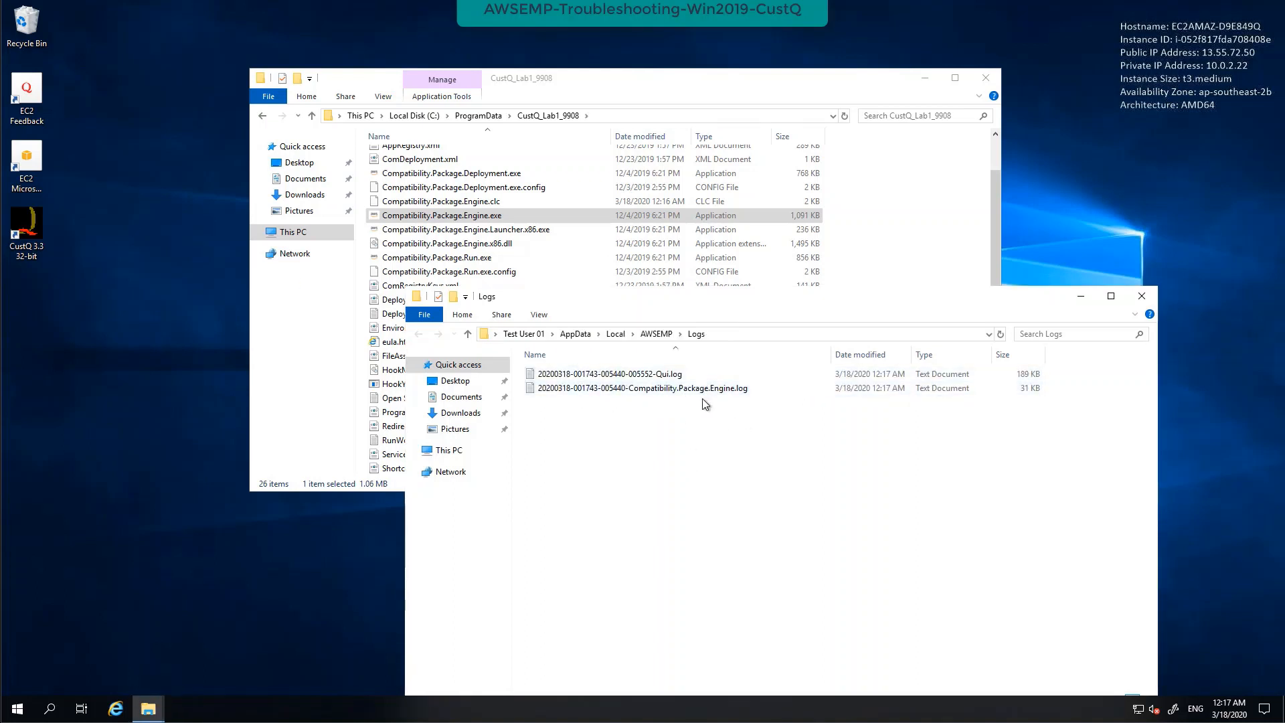
pyautogui.click(672, 375)
pyautogui.rightClick(671, 375)
pyautogui.click(620, 440)
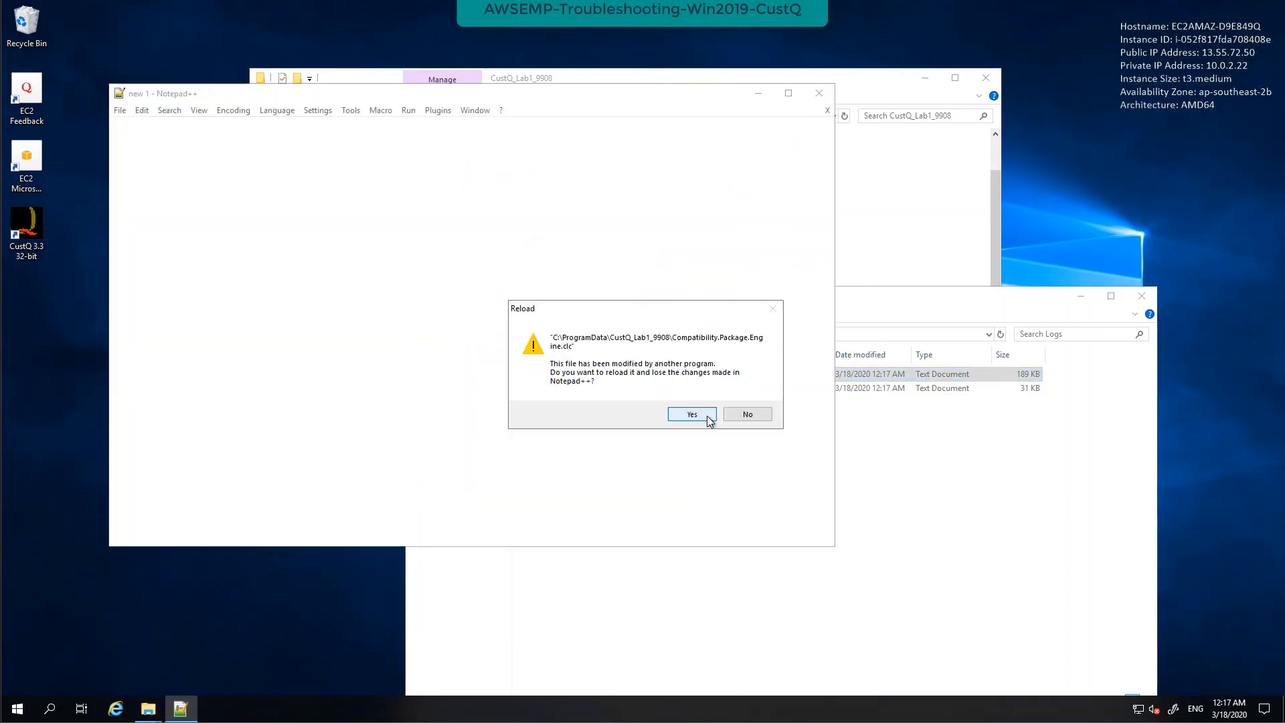
pyautogui.click(755, 415)
pyautogui.click(714, 333)
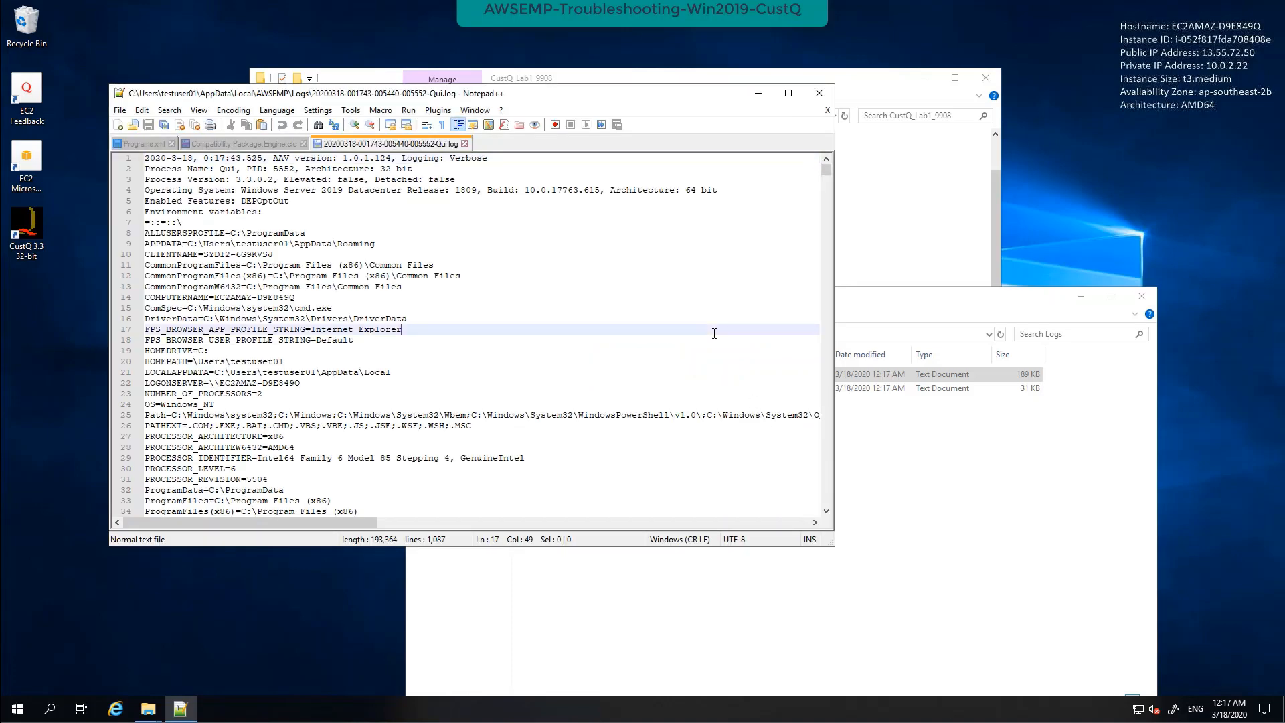
# Step: Examine the environment variables and redirection entries through to the end of the Qui.log file, and close Notepad++
pyautogui.scroll(-3, 714, 333)
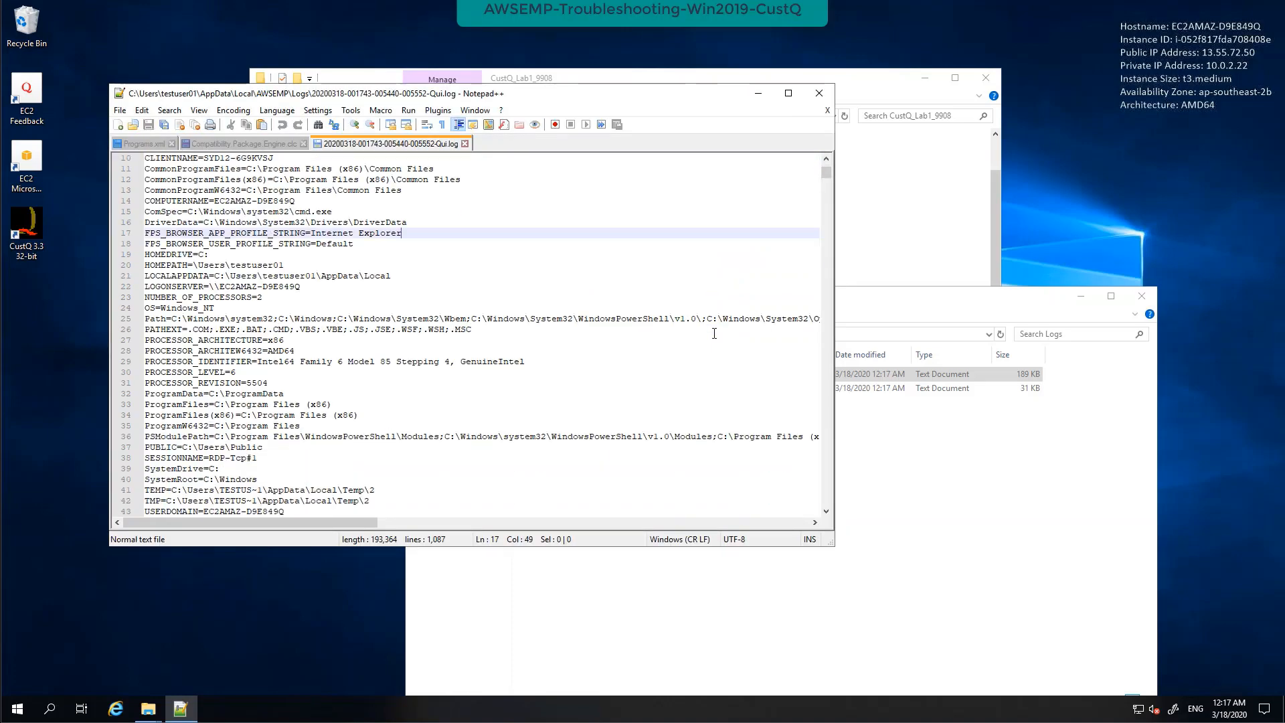
pyautogui.scroll(-10, 714, 334)
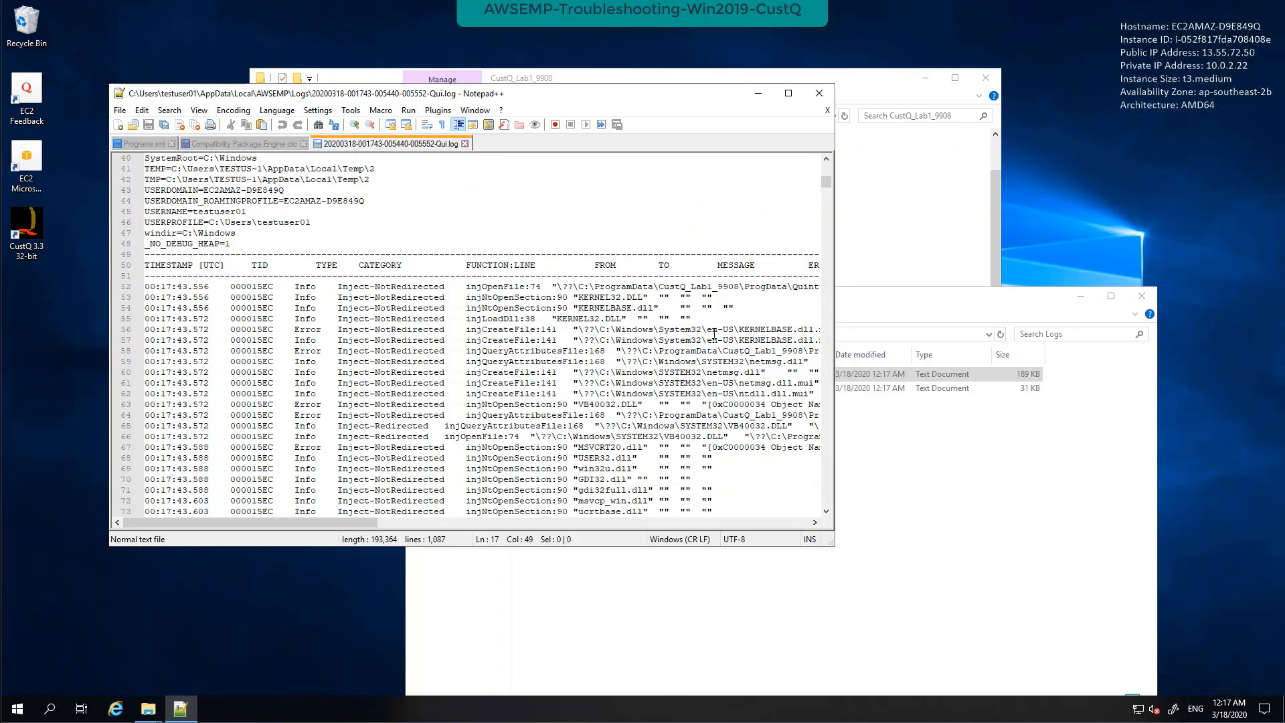
pyautogui.scroll(-20, 714, 333)
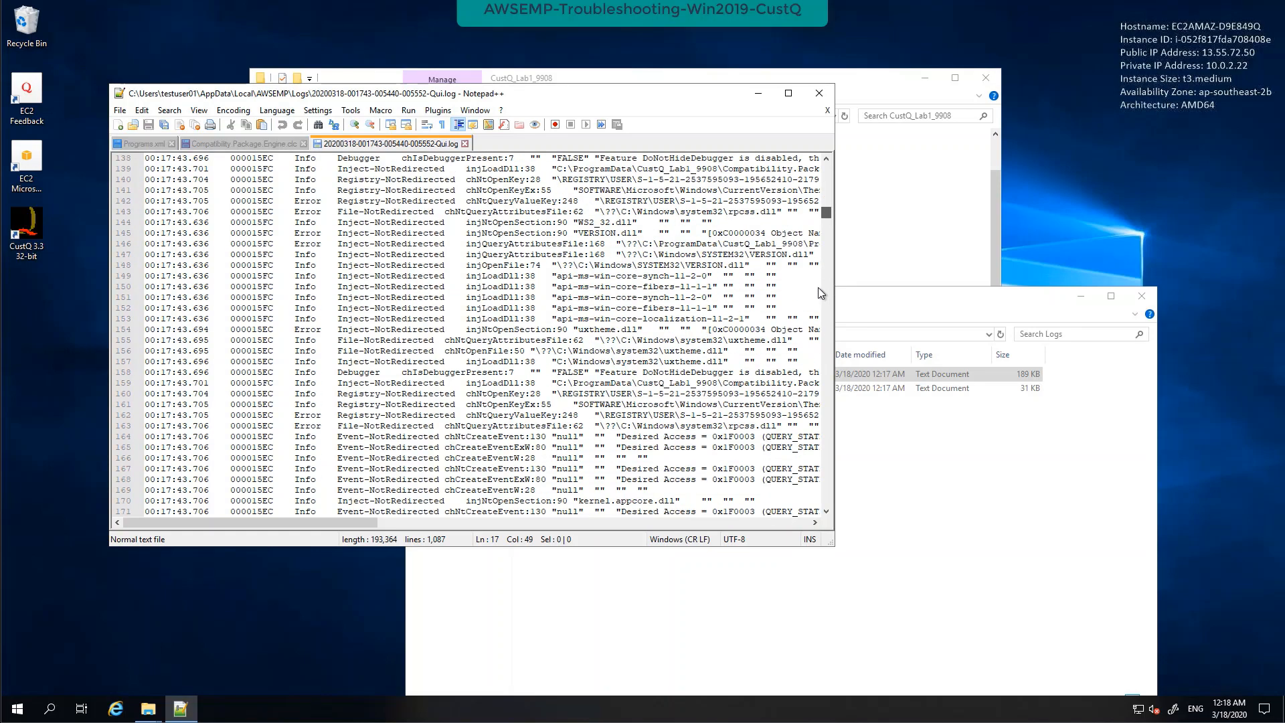
pyautogui.moveTo(817, 287); pyautogui.dragTo(806, 528)
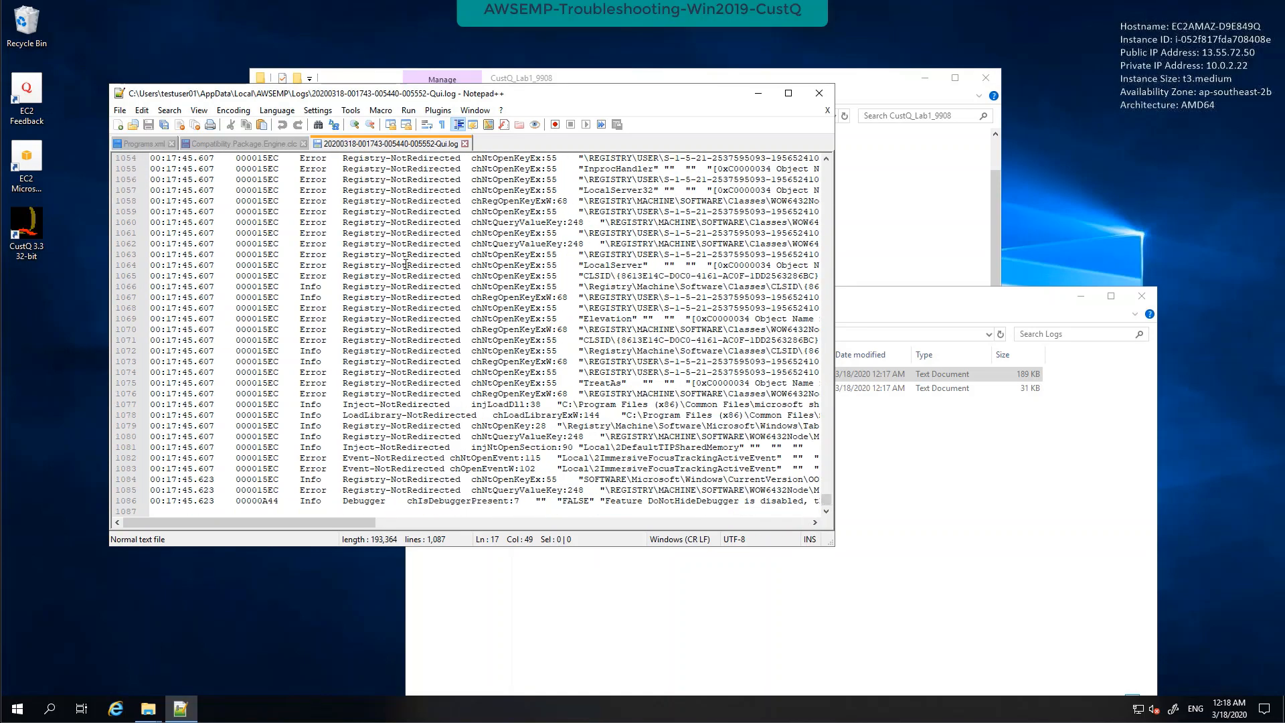
pyautogui.click(395, 223)
pyautogui.click(329, 383)
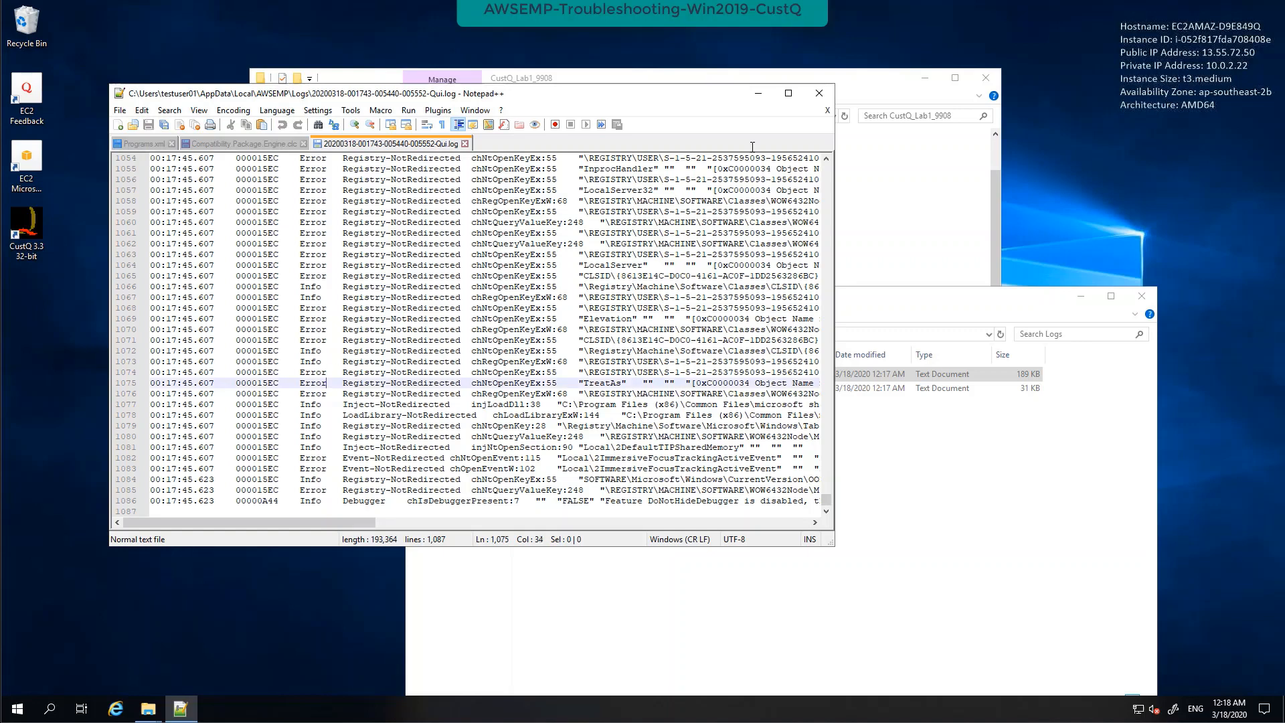
pyautogui.click(818, 94)
pyautogui.click(664, 389)
pyautogui.rightClick(664, 389)
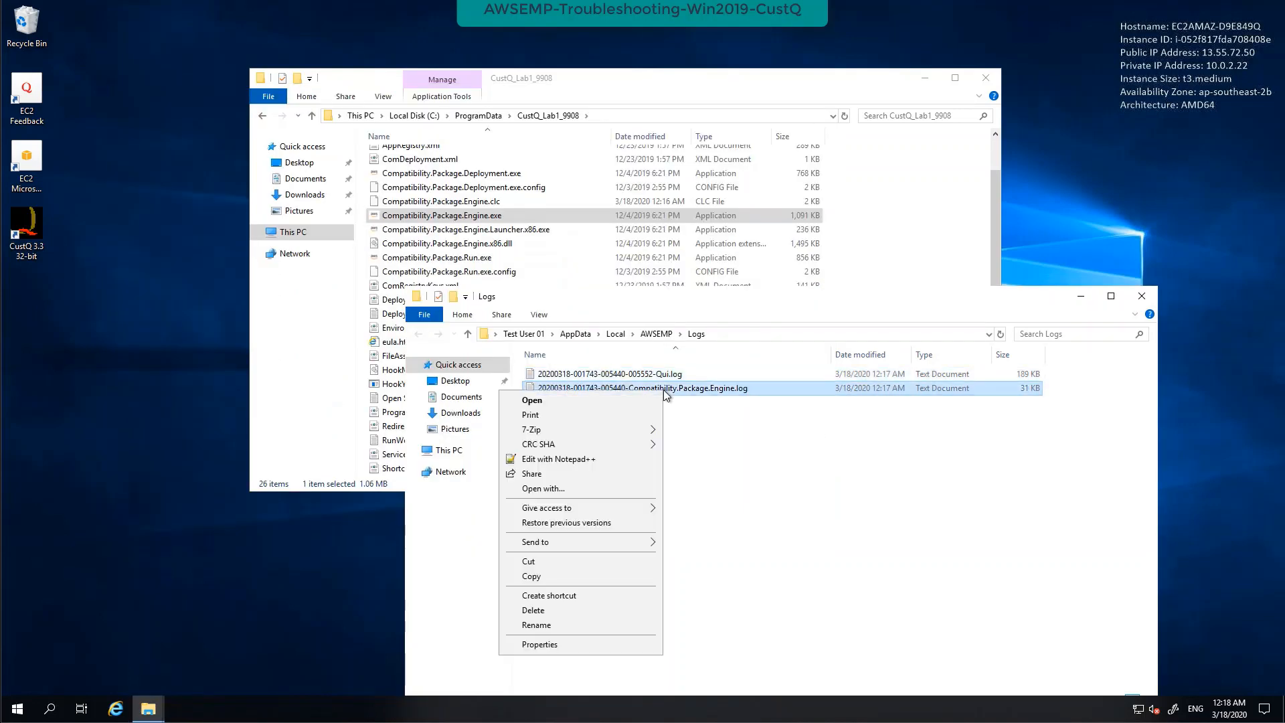
pyautogui.click(720, 414)
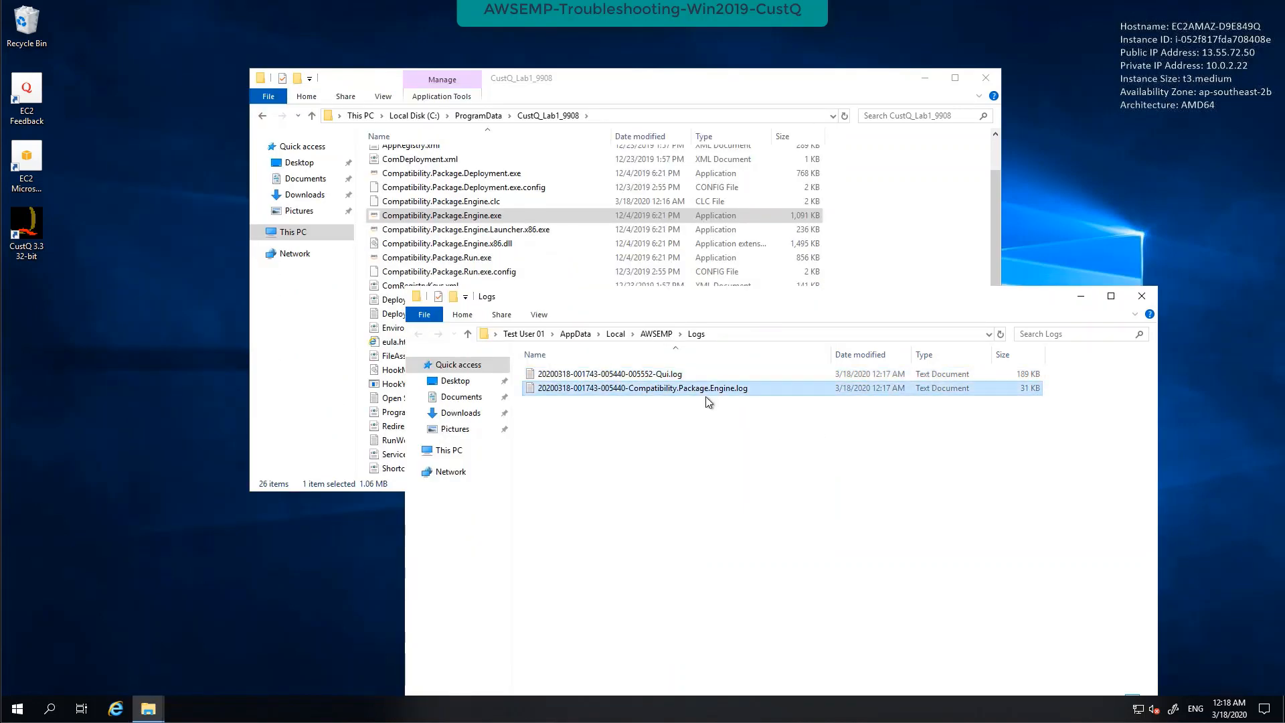
pyautogui.click(931, 77)
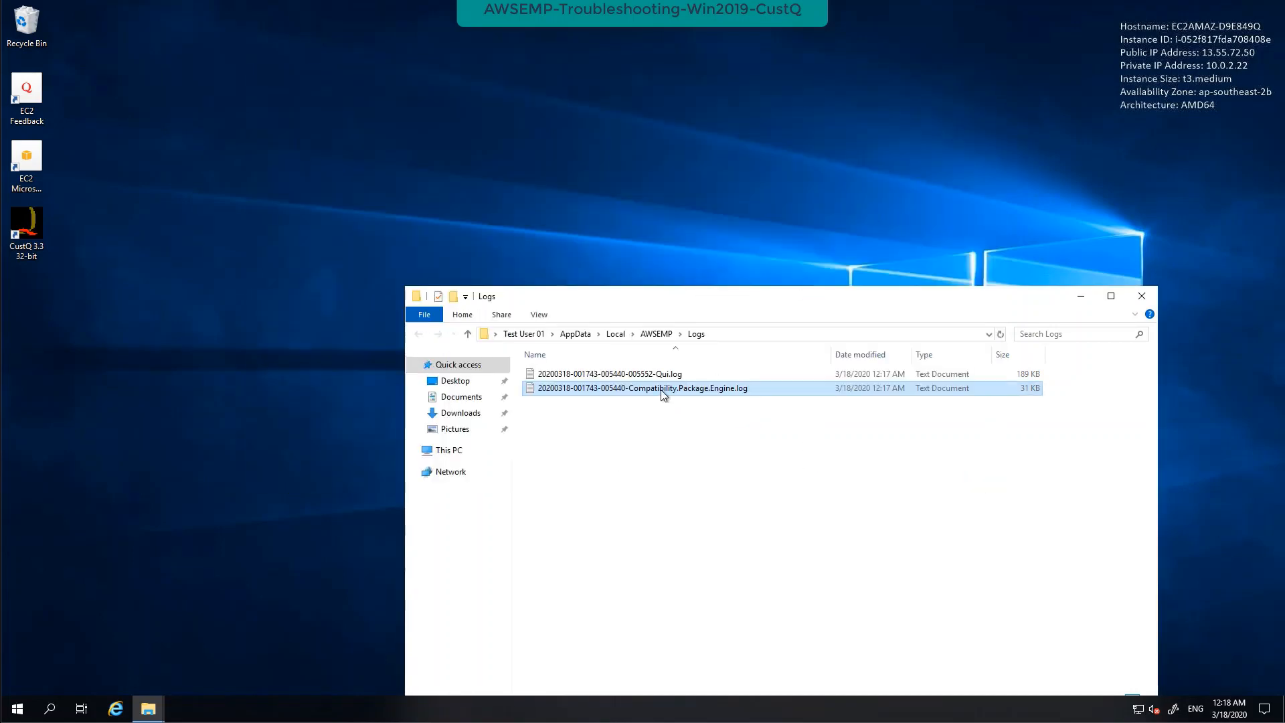
pyautogui.rightClick(661, 390)
pyautogui.click(599, 459)
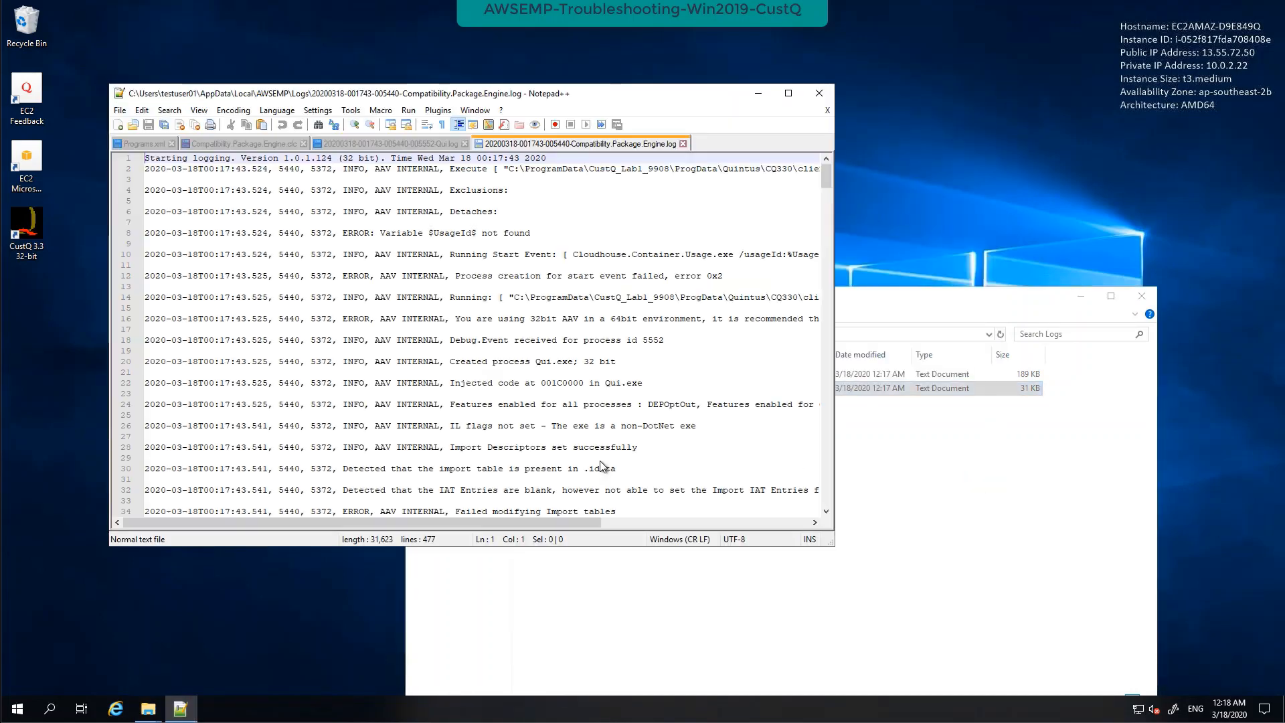
pyautogui.click(789, 93)
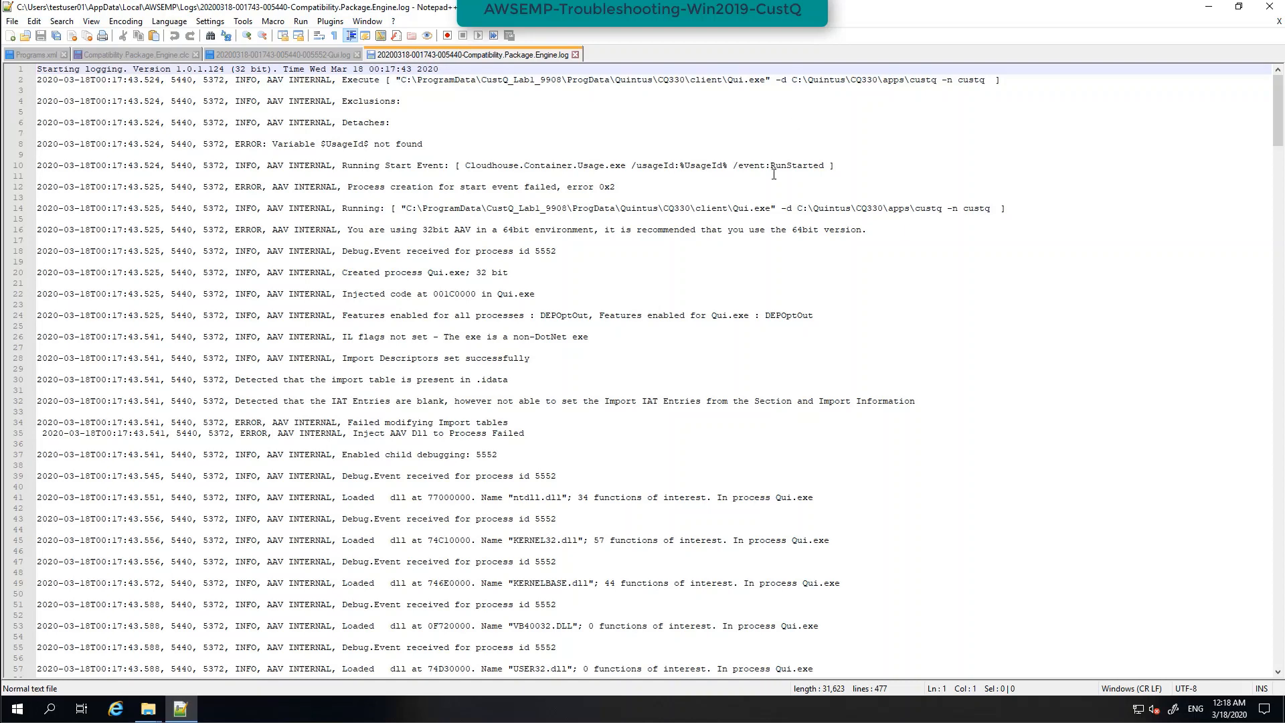
# Step: Examine the ERROR entries in the engine log, select the line about using 32bit AAV in a 64bit environment, and close Notepad++
pyautogui.click(461, 120)
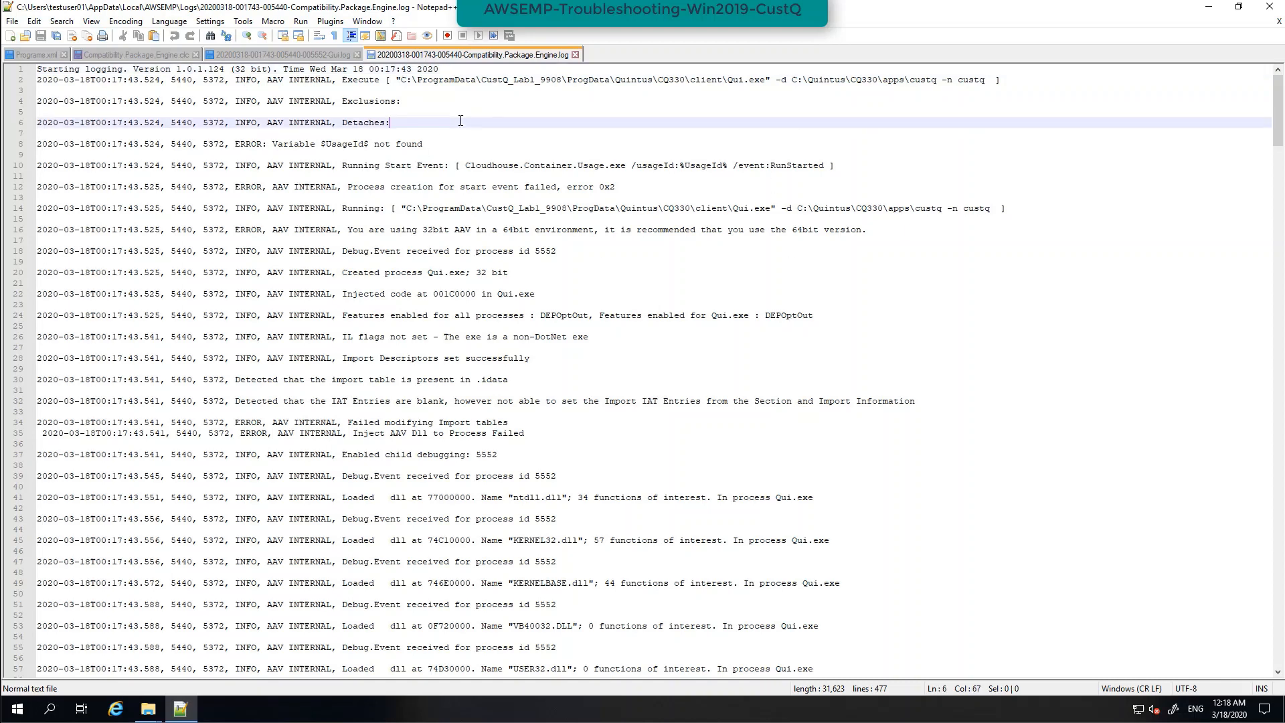
pyautogui.click(300, 79)
pyautogui.click(301, 177)
pyautogui.click(275, 198)
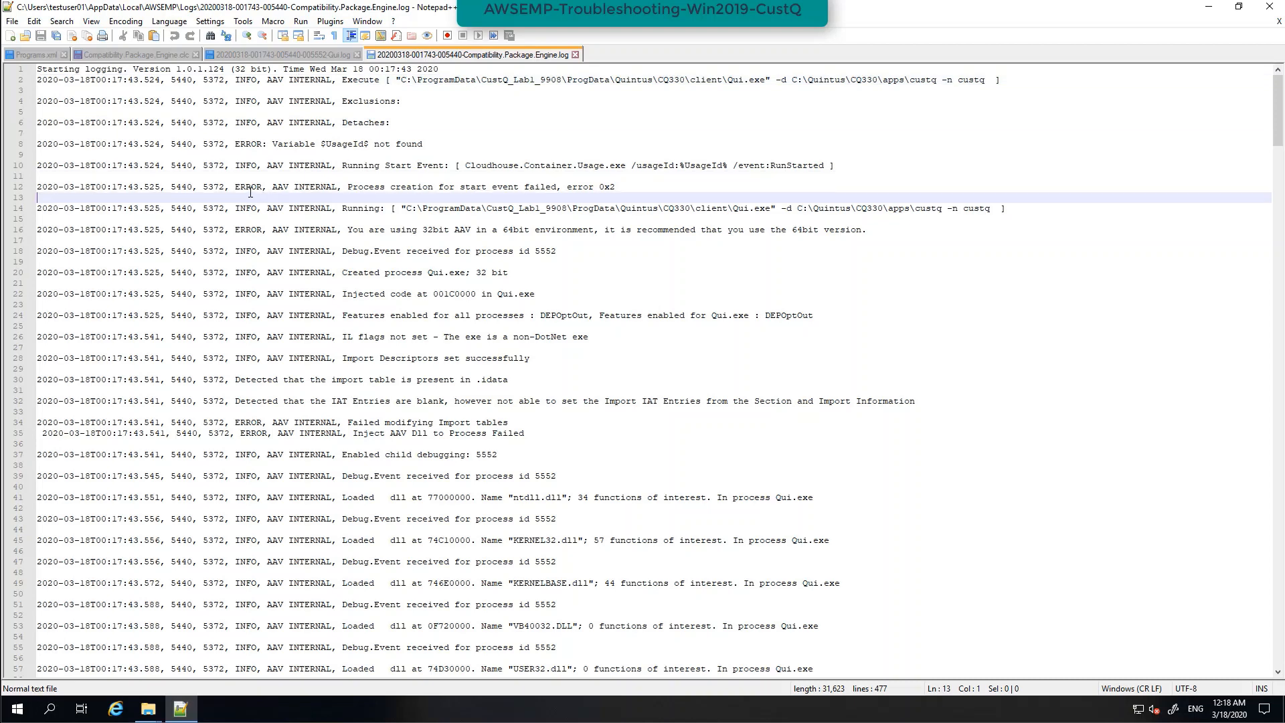
pyautogui.doubleClick(249, 189)
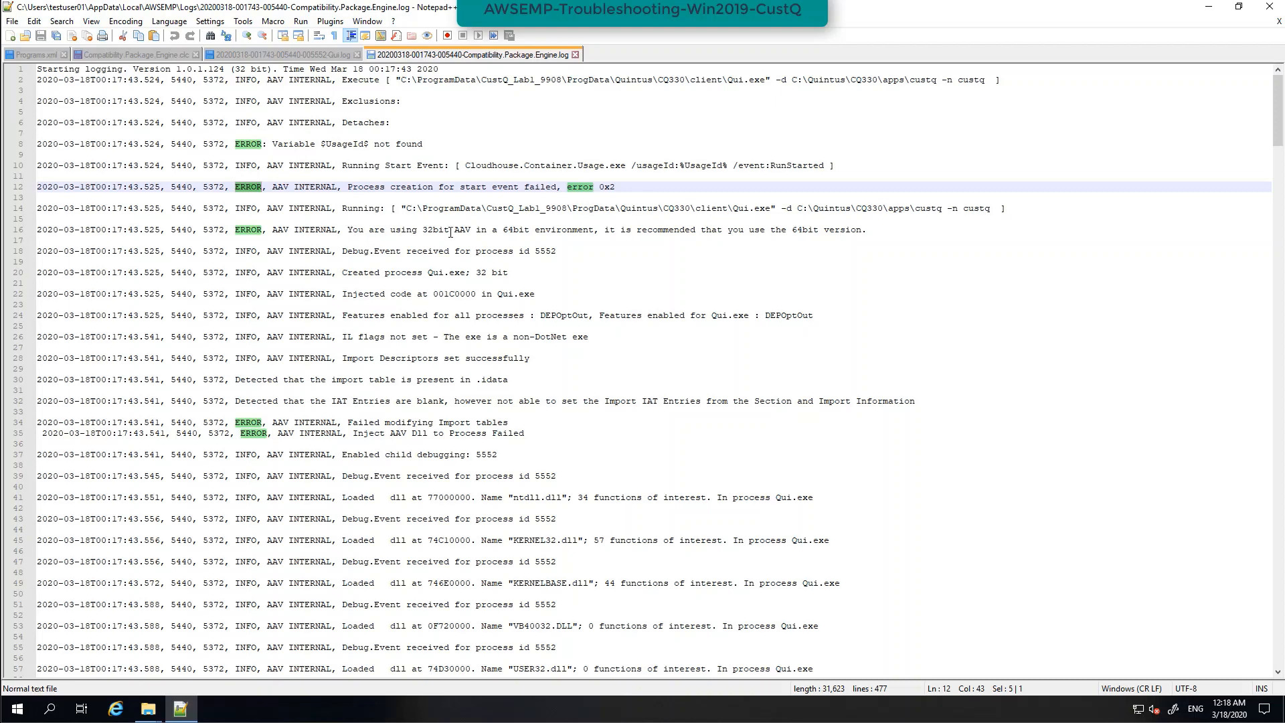
pyautogui.moveTo(423, 231)
pyautogui.mouseDown()
pyautogui.moveTo(868, 230)
pyautogui.moveTo(409, 240)
pyautogui.mouseUp()
pyautogui.click(876, 231)
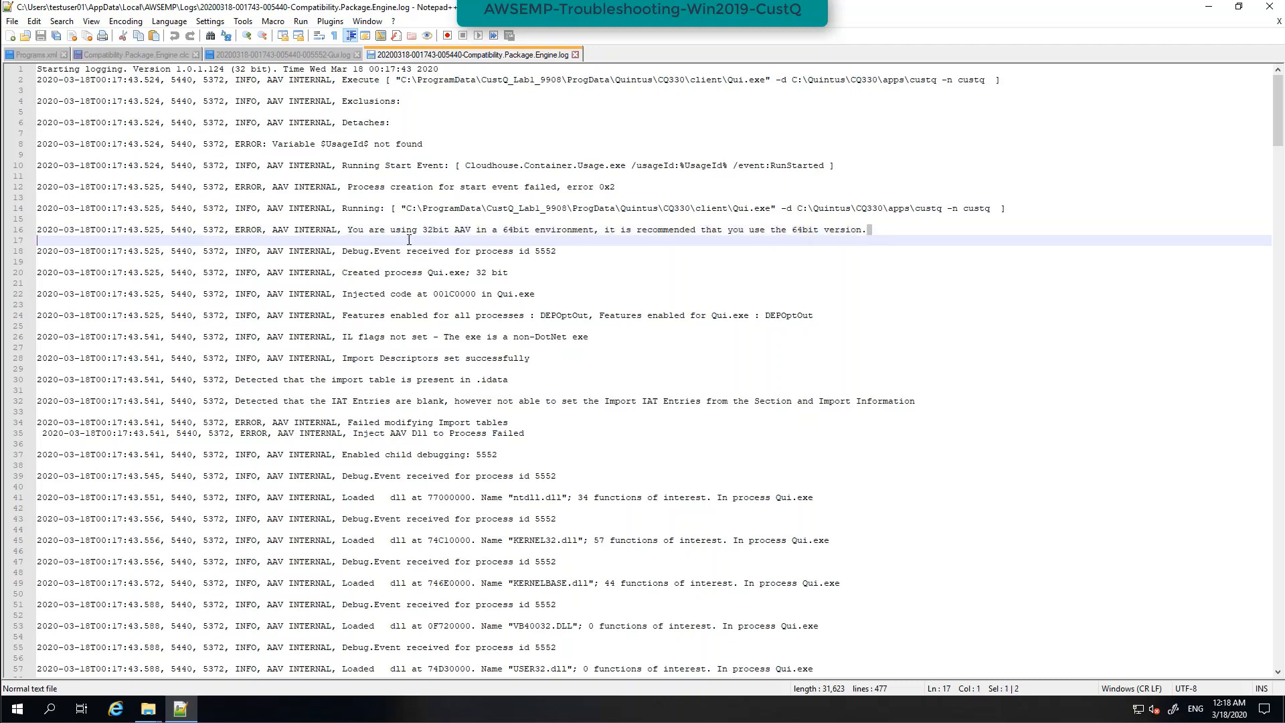
pyautogui.moveTo(192, 233); pyautogui.dragTo(36, 230)
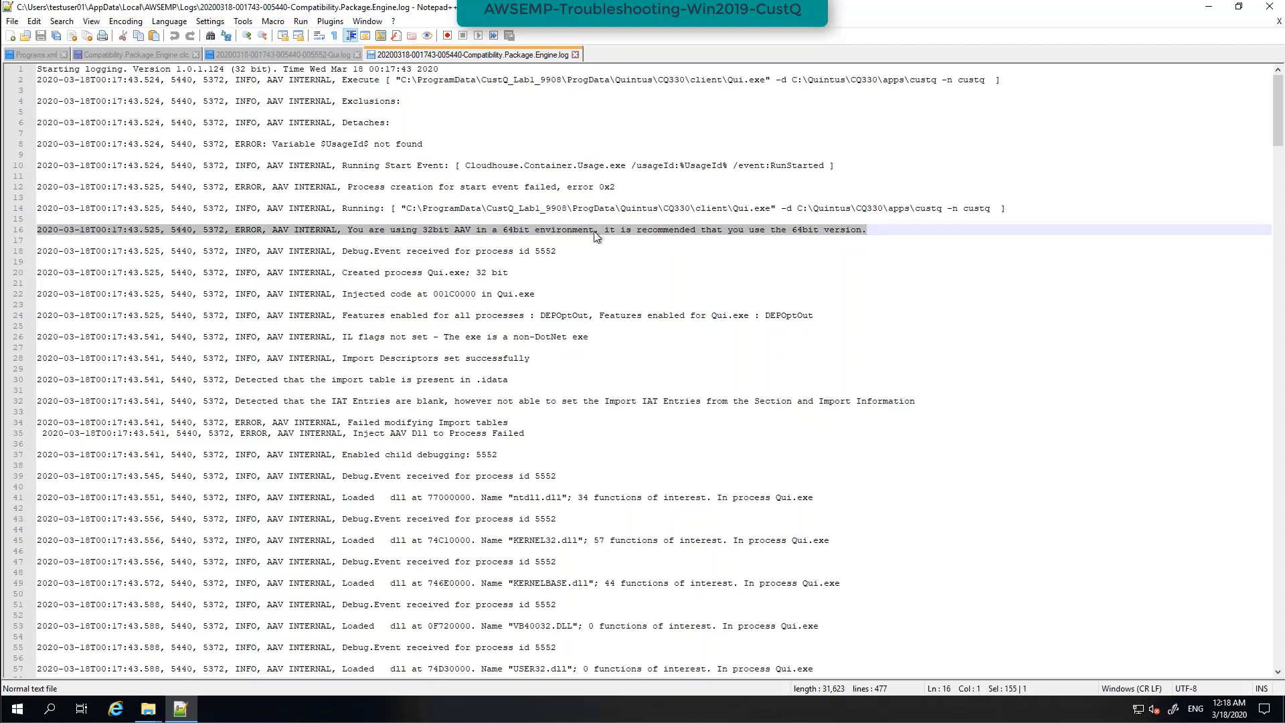
pyautogui.click(1269, 7)
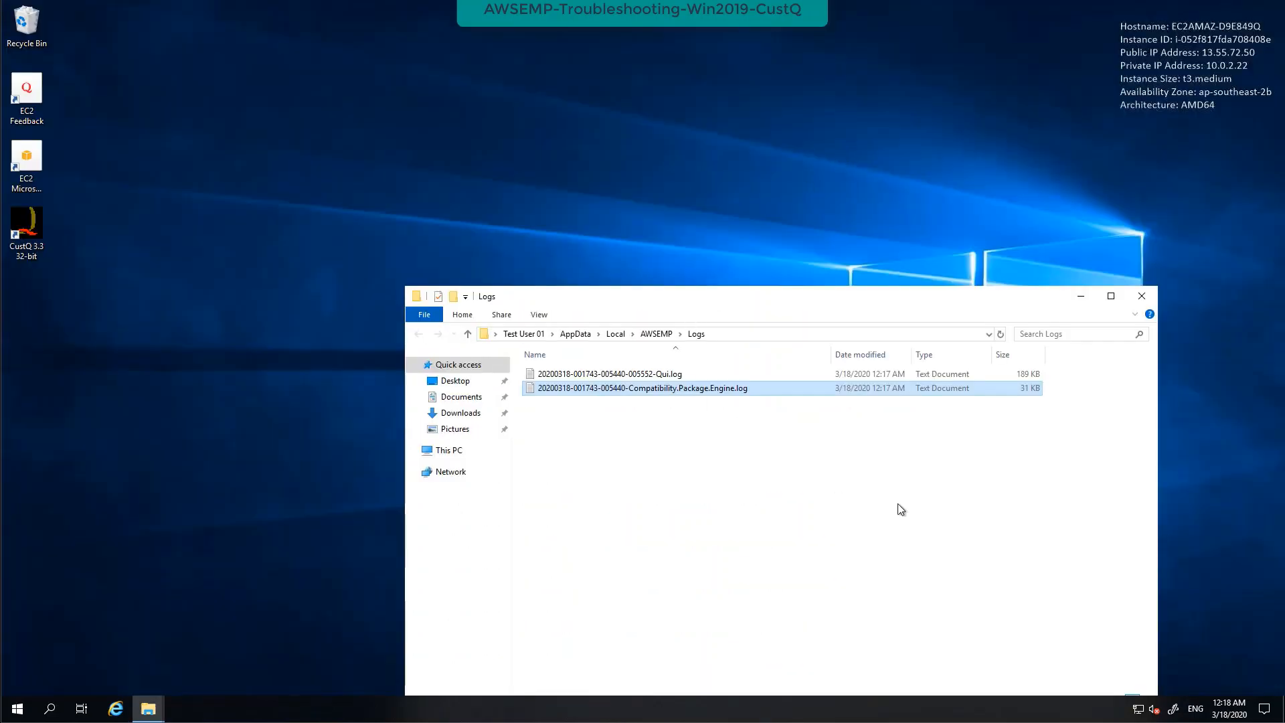
pyautogui.click(902, 503)
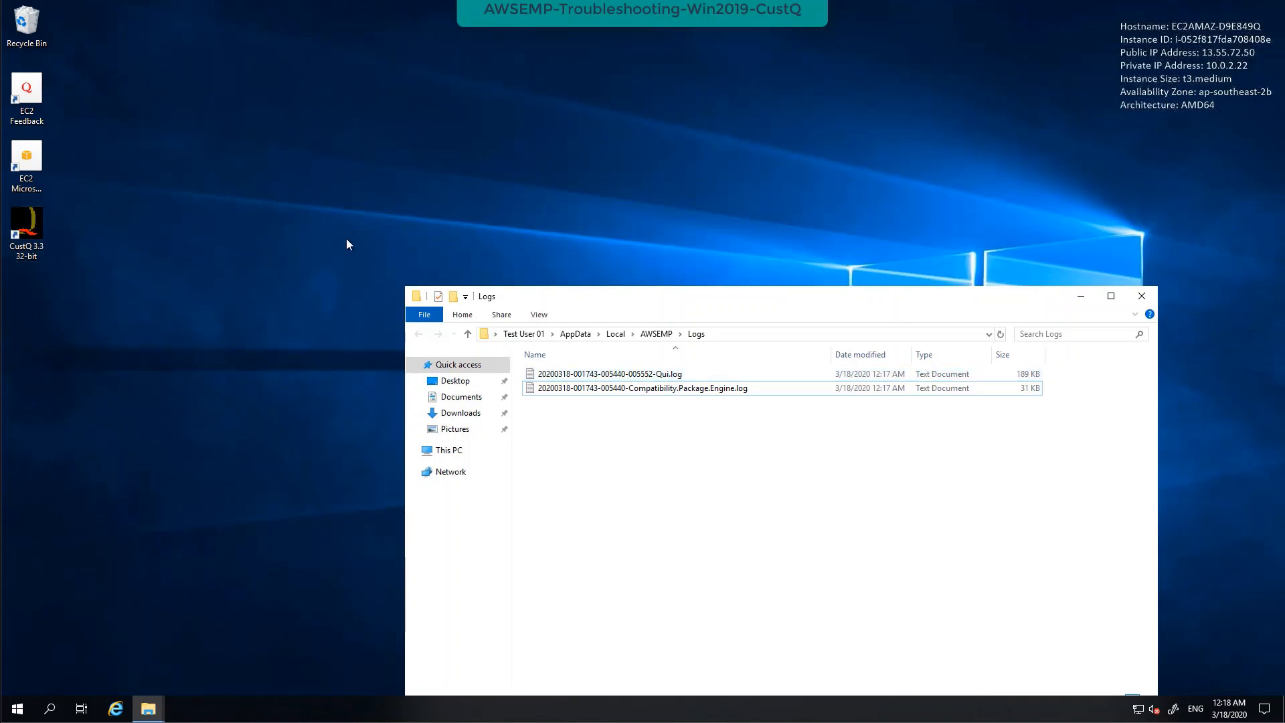
# Step: Go up to the AWSEMP folder, switch to the CustQ_Lab1_9908 window, and open Local Disk (C:) from This PC
pyautogui.click(653, 335)
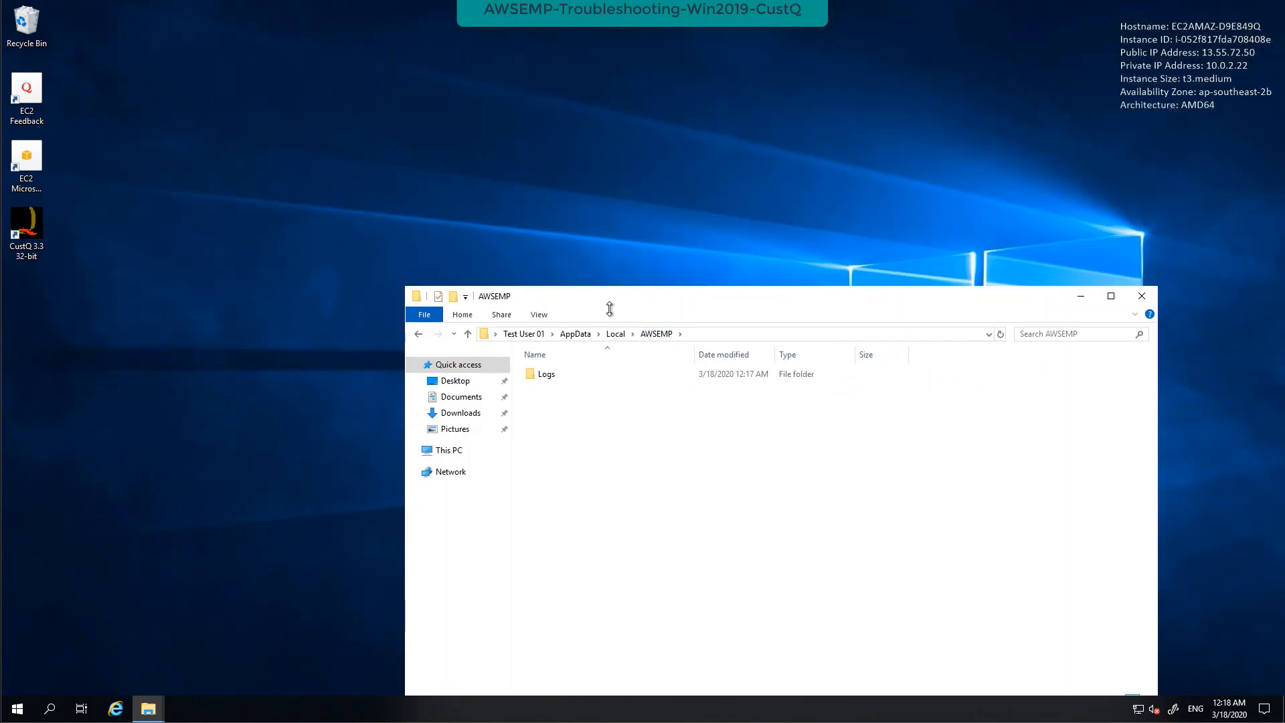
pyautogui.moveTo(148, 708)
pyautogui.click(94, 666)
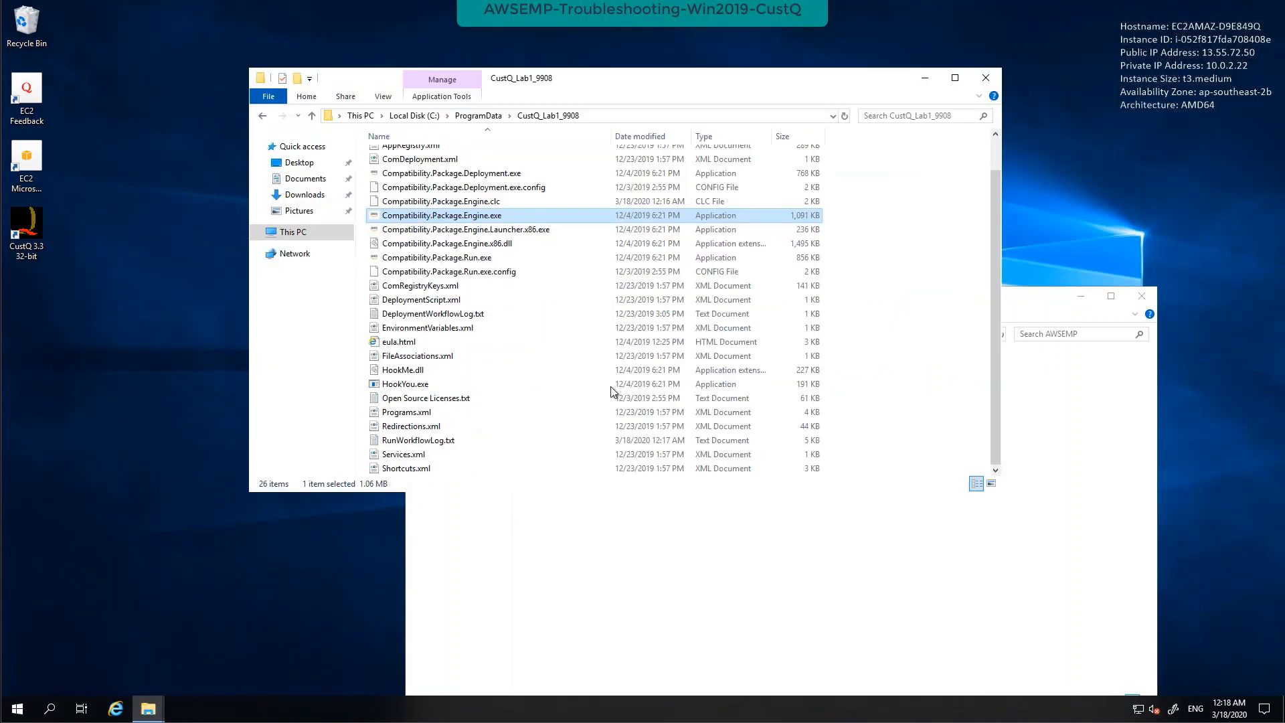
pyautogui.click(295, 232)
pyautogui.click(422, 299)
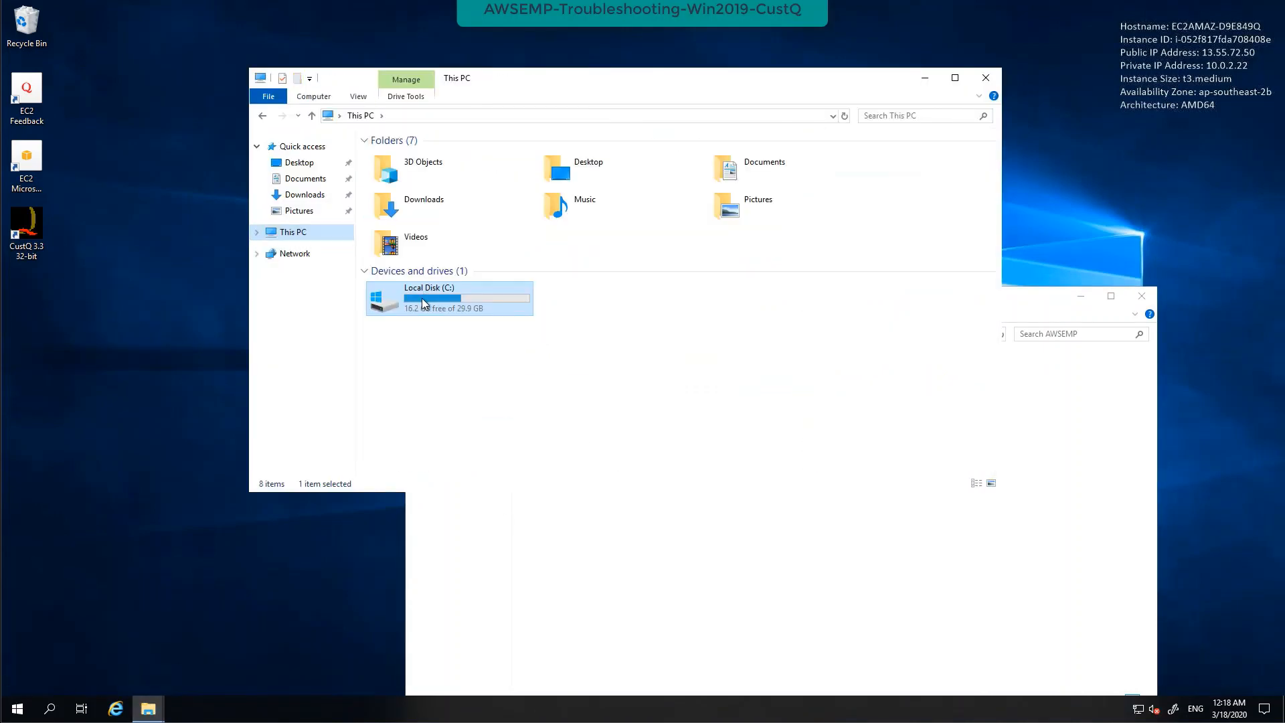
pyautogui.doubleClick(422, 298)
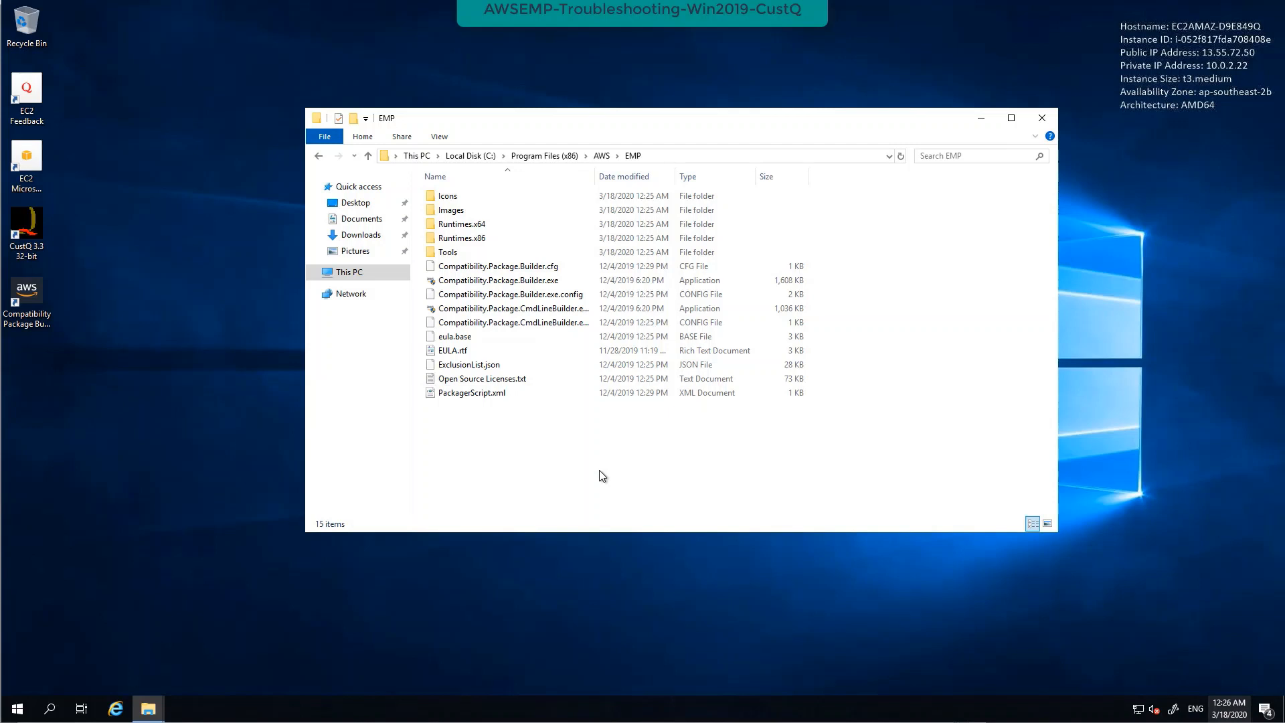
# Step: Widen the Name column in the EMP folder and display its full path, C:\Program Files (x86)\AWS\EMP
pyautogui.click(593, 176)
pyautogui.moveTo(595, 175); pyautogui.dragTo(683, 180)
pyautogui.click(703, 158)
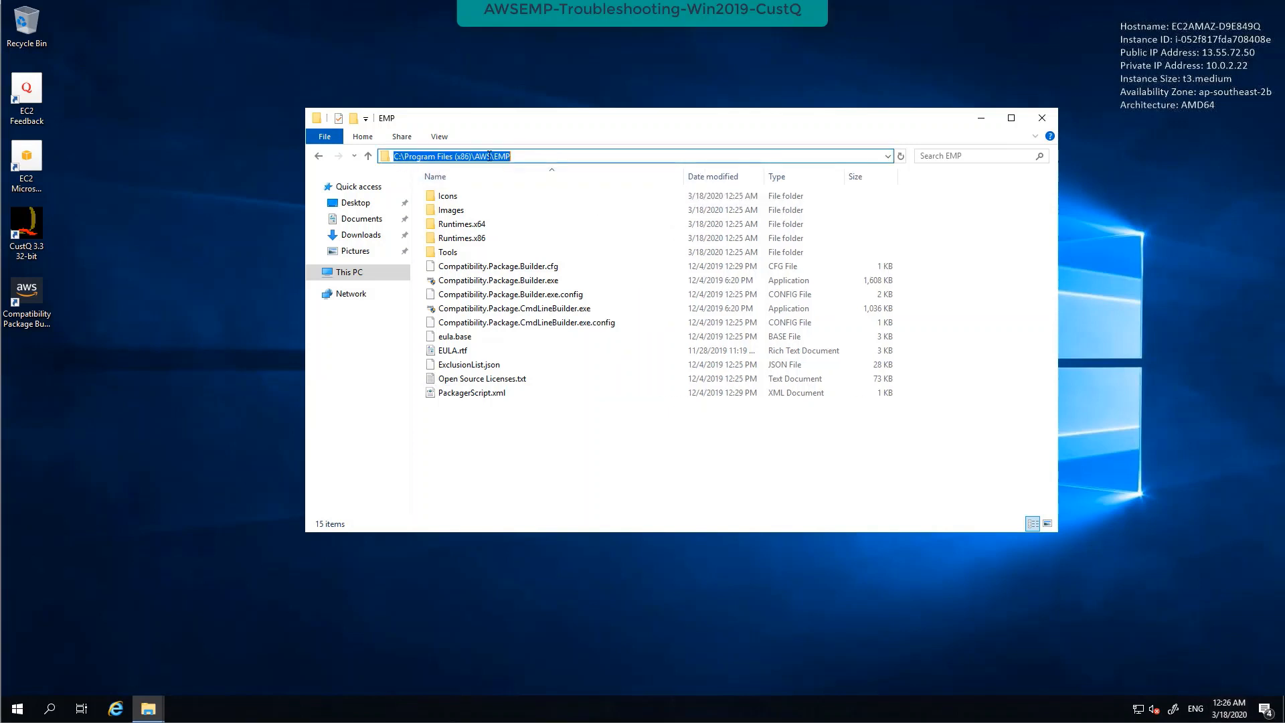
pyautogui.click(542, 156)
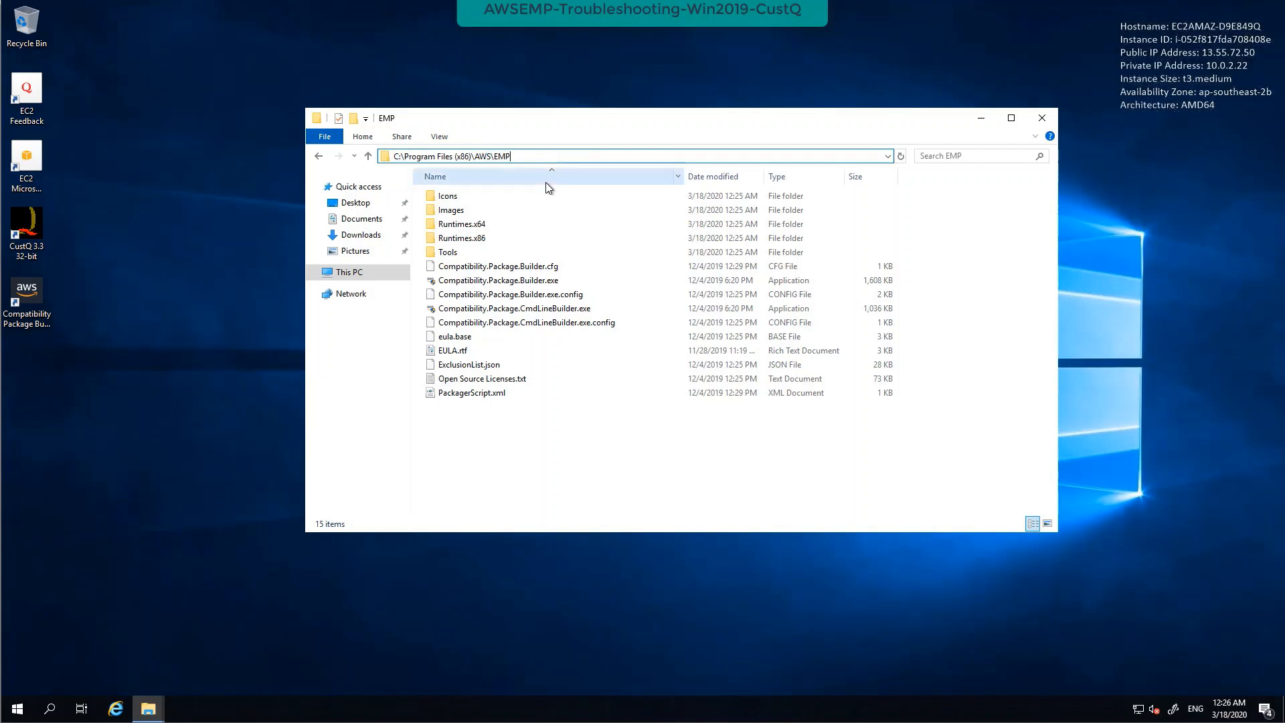
# Step: Open Runtimes.x64 and copy the five Compatibility.Package.Engine files: Engine.exe, both Engine.Launcher executables, Engine.x64.dll and Engine.x86.dll
pyautogui.doubleClick(480, 225)
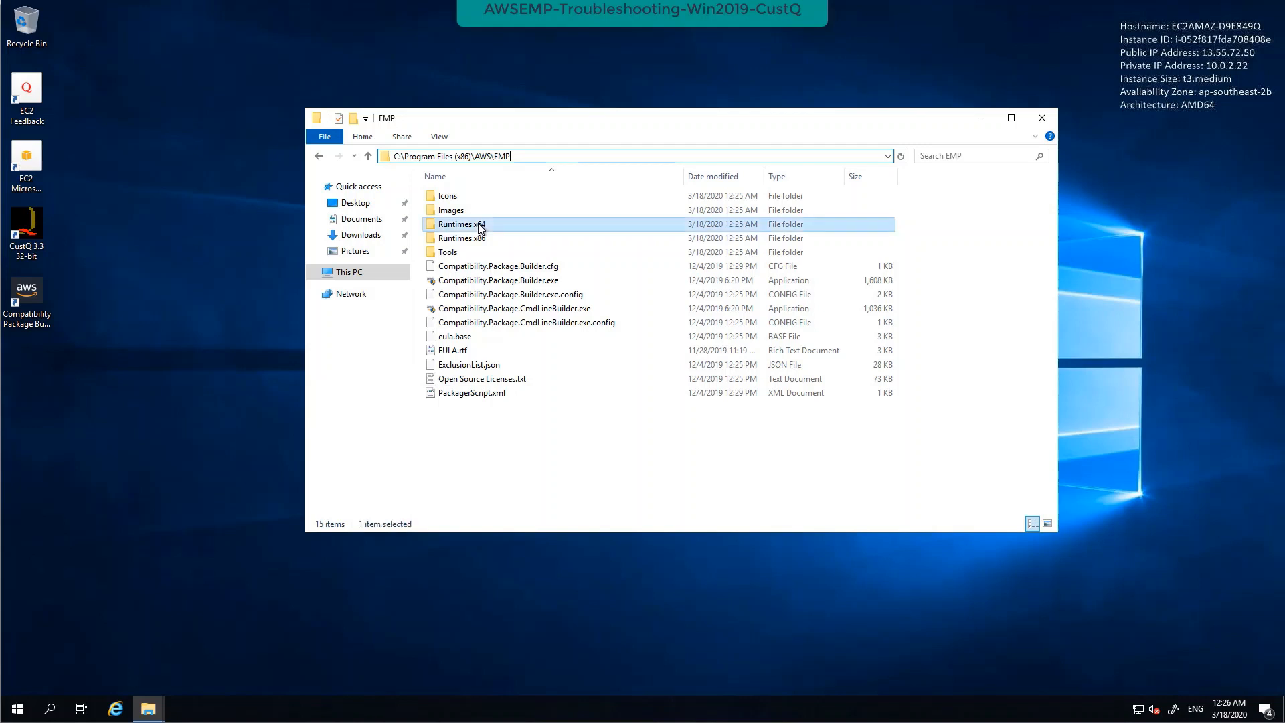
pyautogui.moveTo(595, 176); pyautogui.dragTo(724, 176)
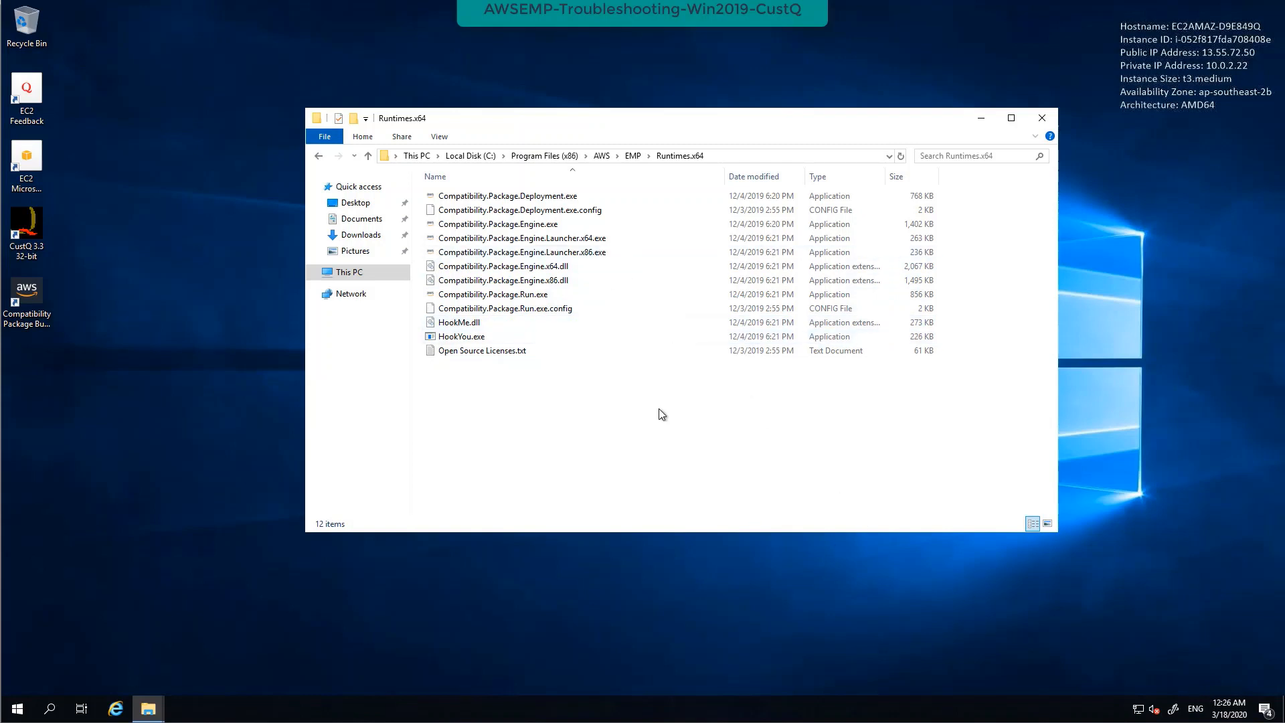
pyautogui.click(598, 241)
pyautogui.keyDown('ctrl'); pyautogui.click(604, 250); pyautogui.keyUp('ctrl')
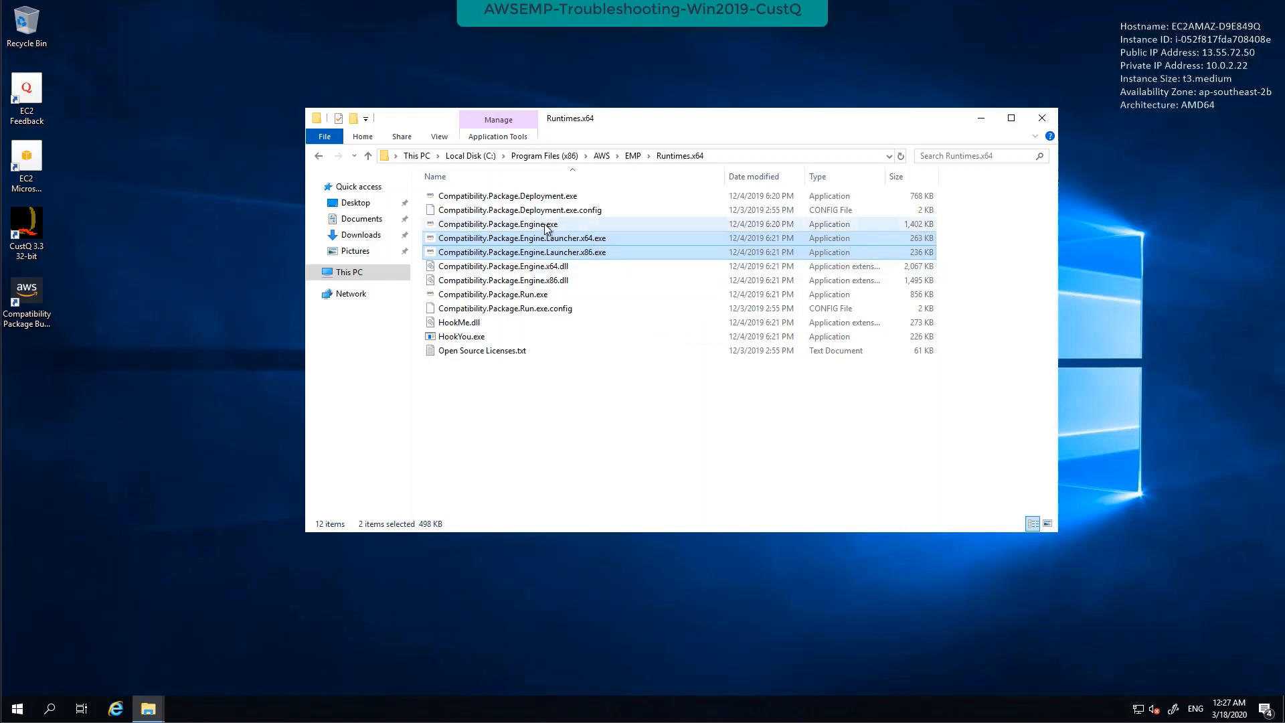
pyautogui.keyDown('ctrl'); pyautogui.click(546, 224); pyautogui.keyUp('ctrl')
pyautogui.keyDown('ctrl'); pyautogui.click(577, 268); pyautogui.keyUp('ctrl')
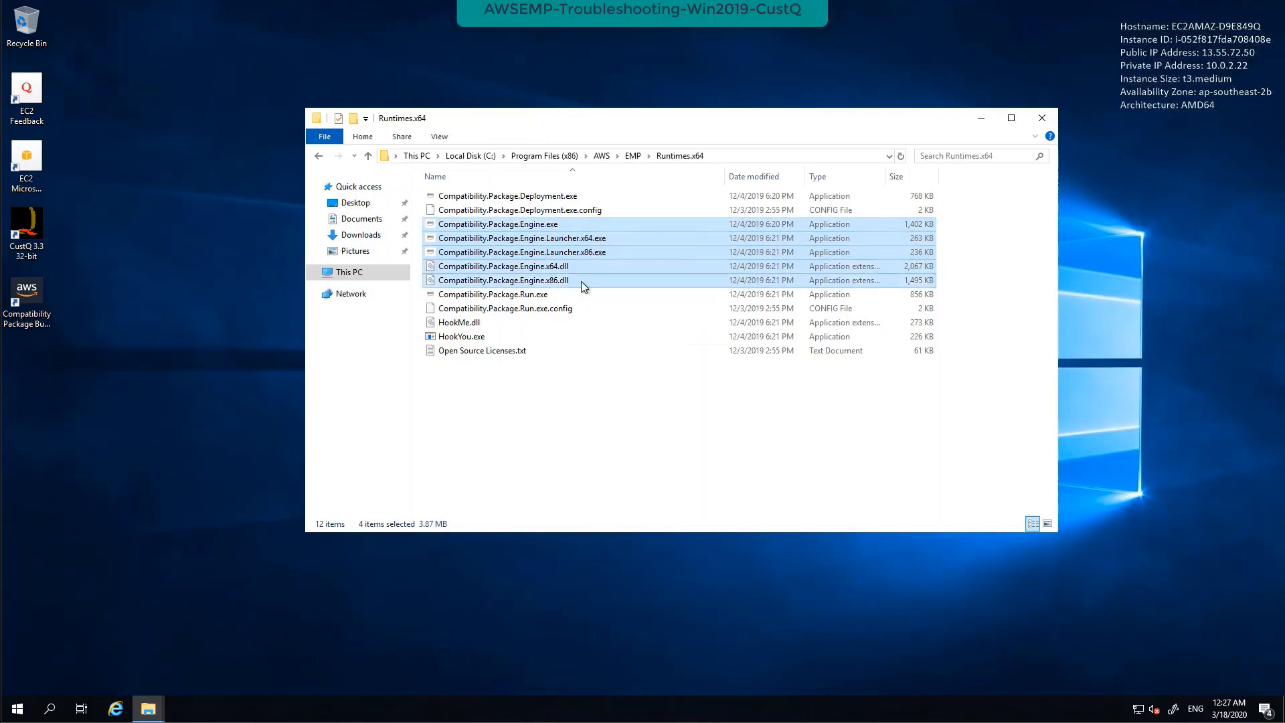
pyautogui.keyDown('ctrl'); pyautogui.click(578, 283); pyautogui.keyUp('ctrl')
pyautogui.rightClick(433, 254)
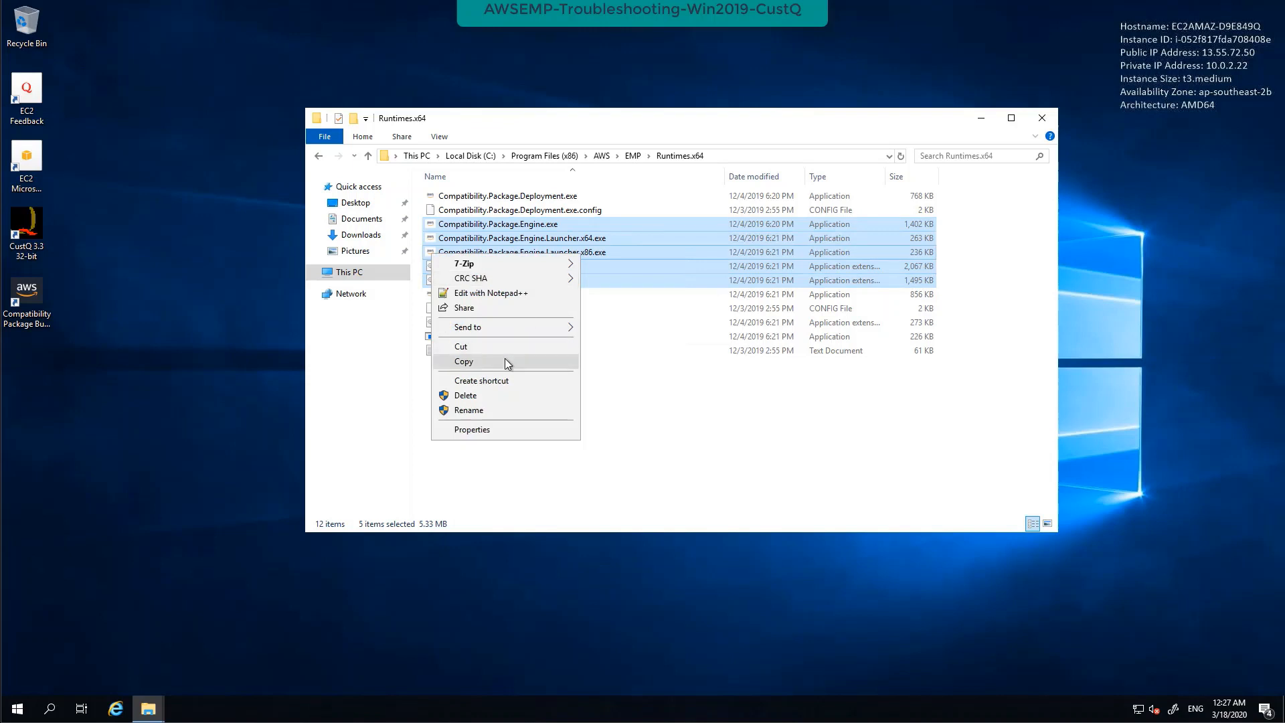
pyautogui.click(507, 362)
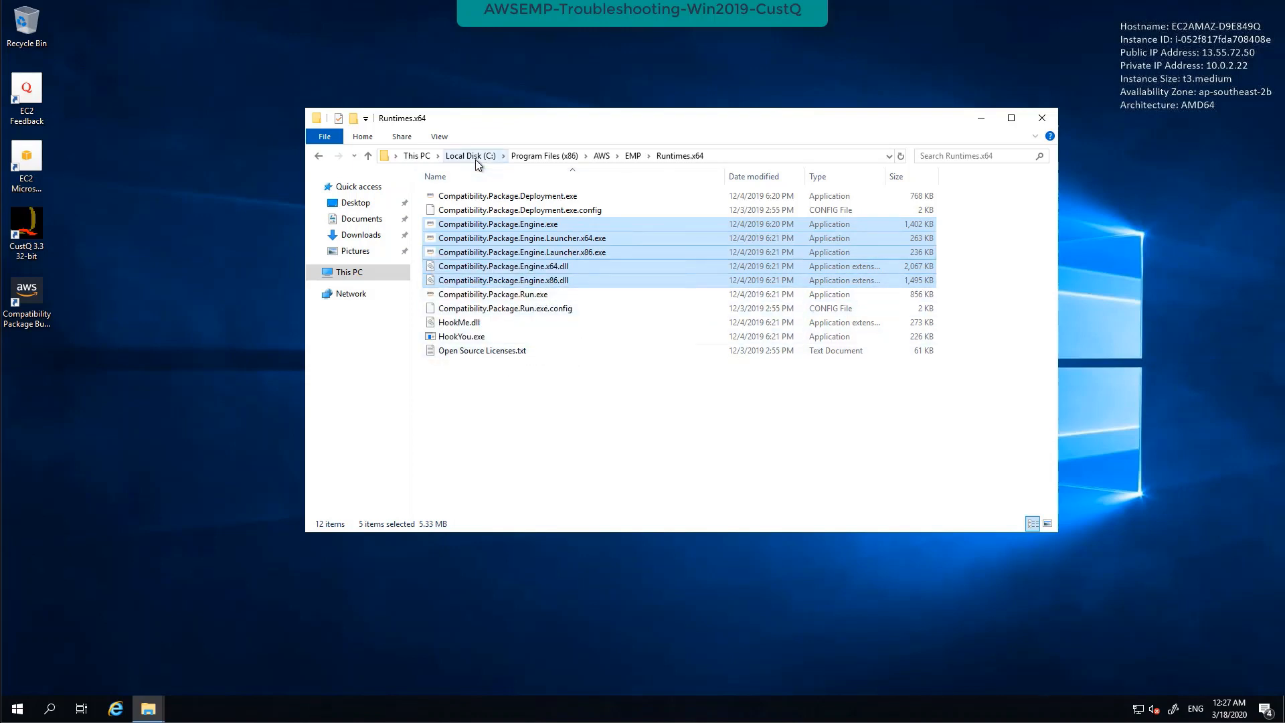
# Step: Browse to the CustQ_Lab1_9908 package folder inside C:\ProgramData
pyautogui.click(349, 272)
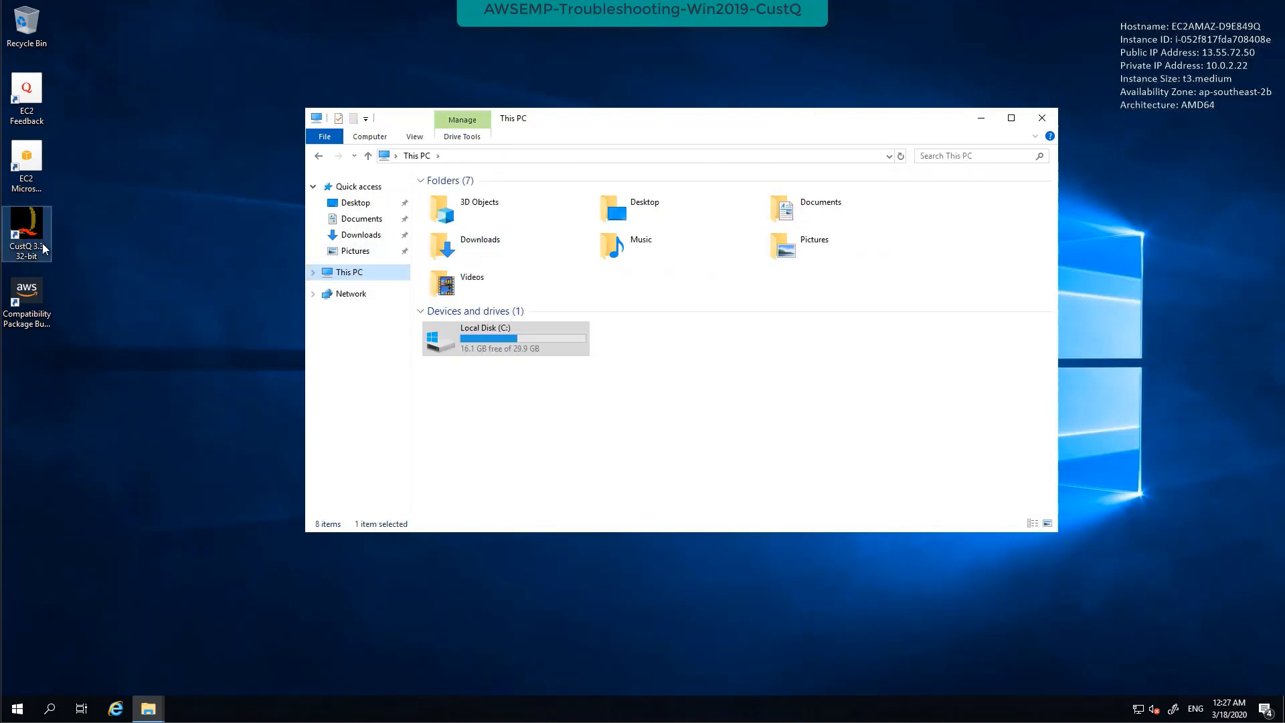
pyautogui.doubleClick(462, 331)
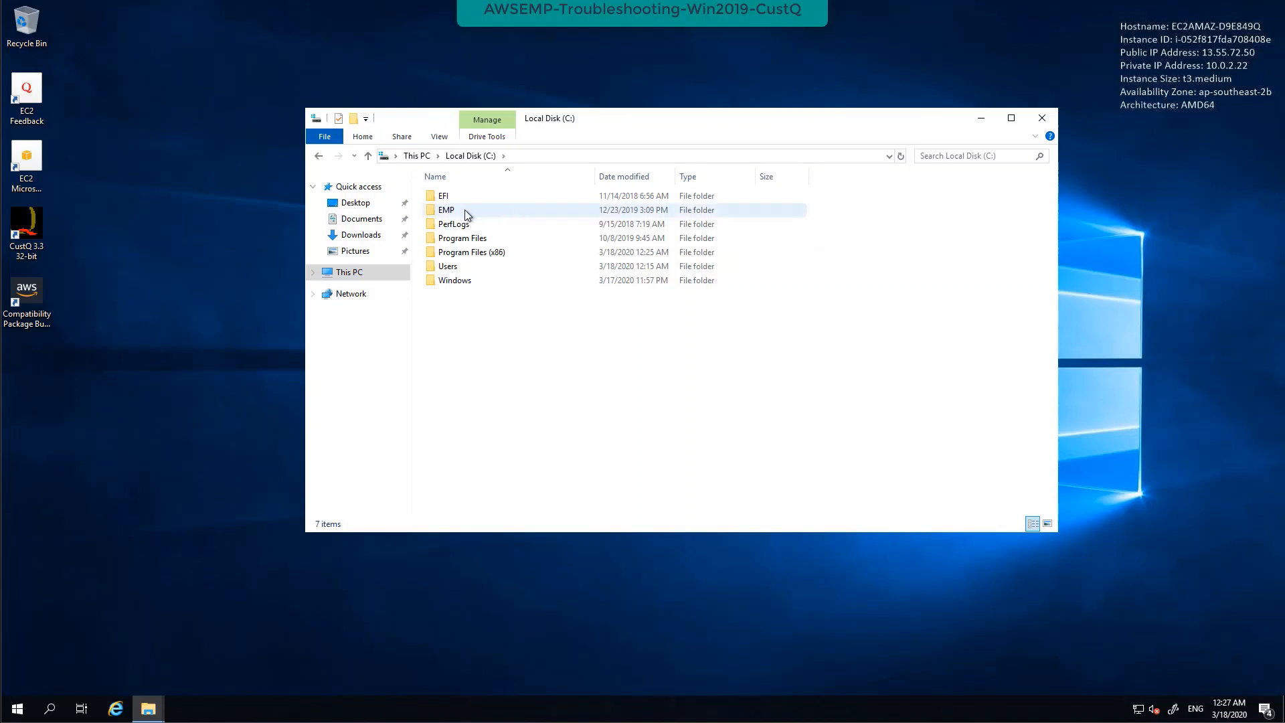
pyautogui.click(547, 160)
pyautogui.click(548, 159)
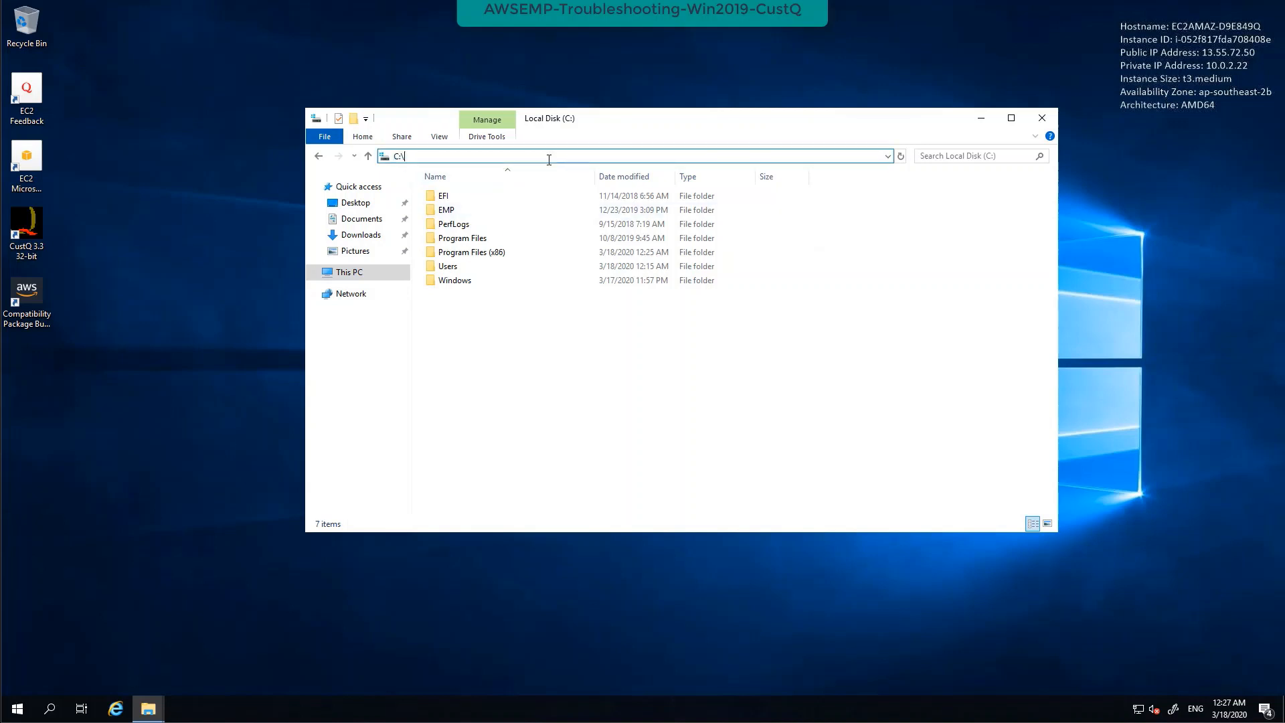
pyautogui.write('prorgramdata')
pyautogui.press('Return')
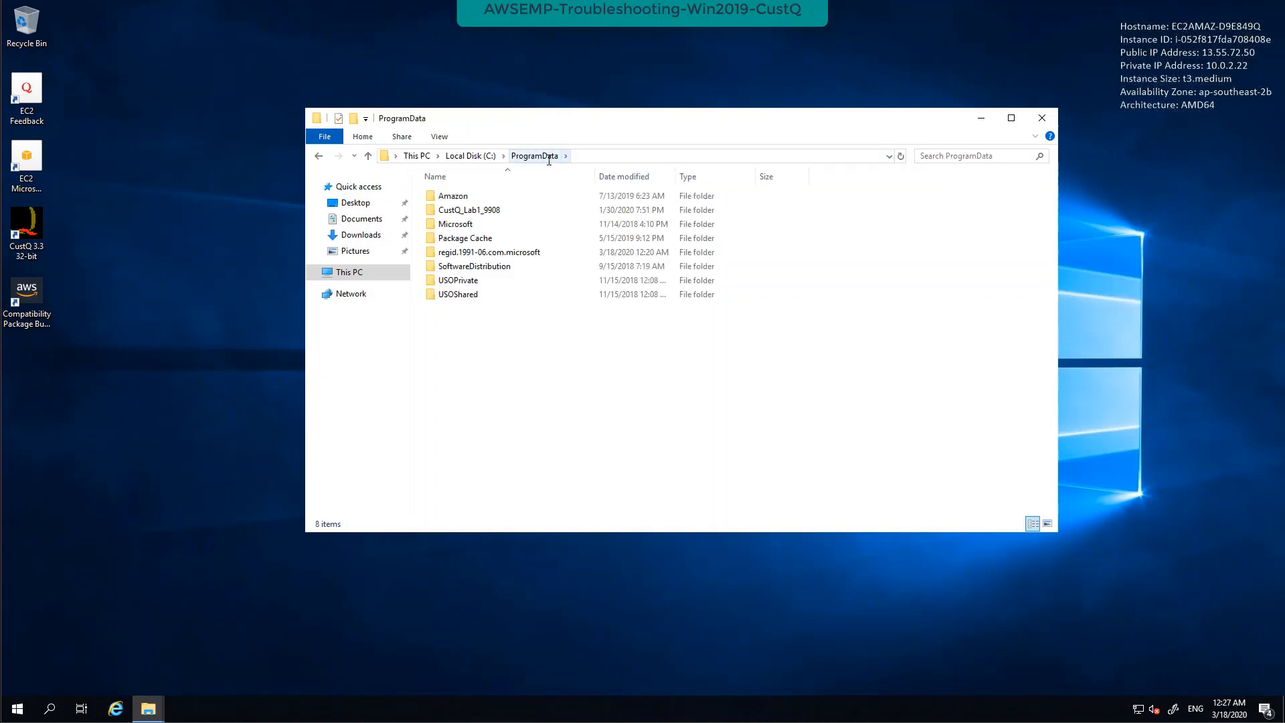
pyautogui.doubleClick(495, 210)
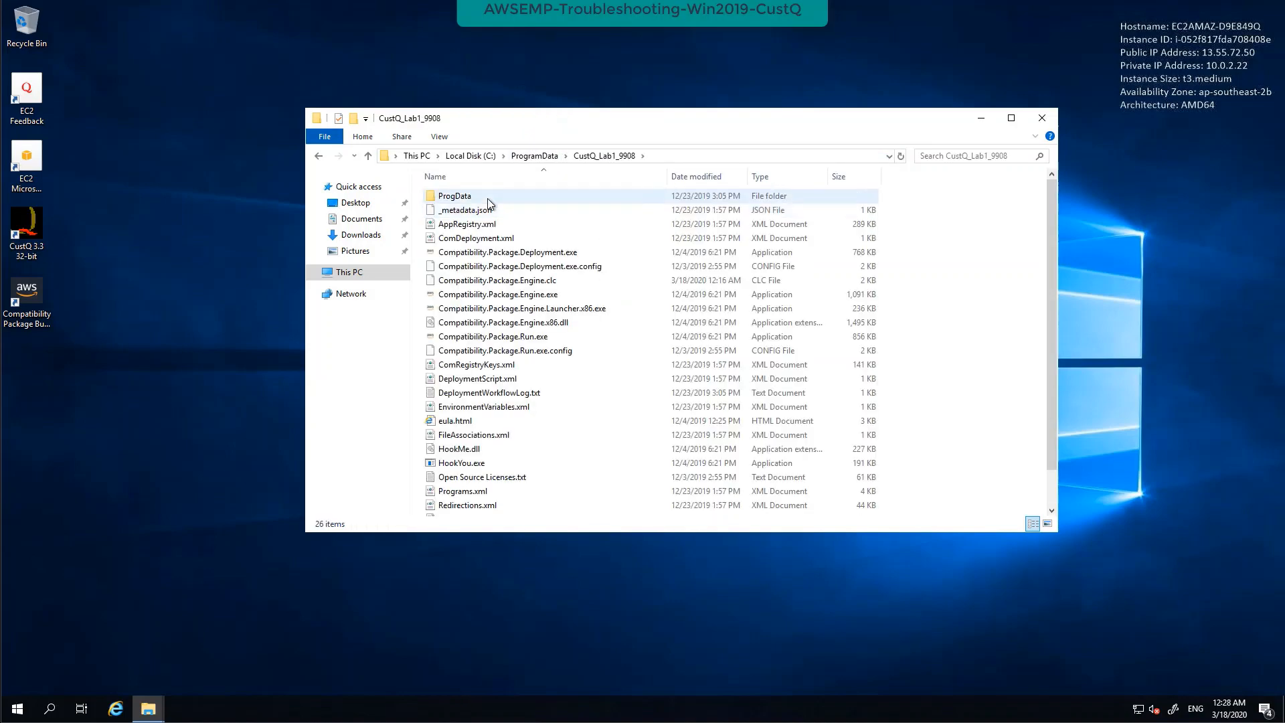
# Step: Paste the copied engine files into CustQ_Lab1_9908, replacing the existing versions, and authorize the file operation with the administrator password
pyautogui.rightClick(994, 284)
pyautogui.click(863, 378)
pyautogui.click(307, 246)
pyautogui.click(256, 288)
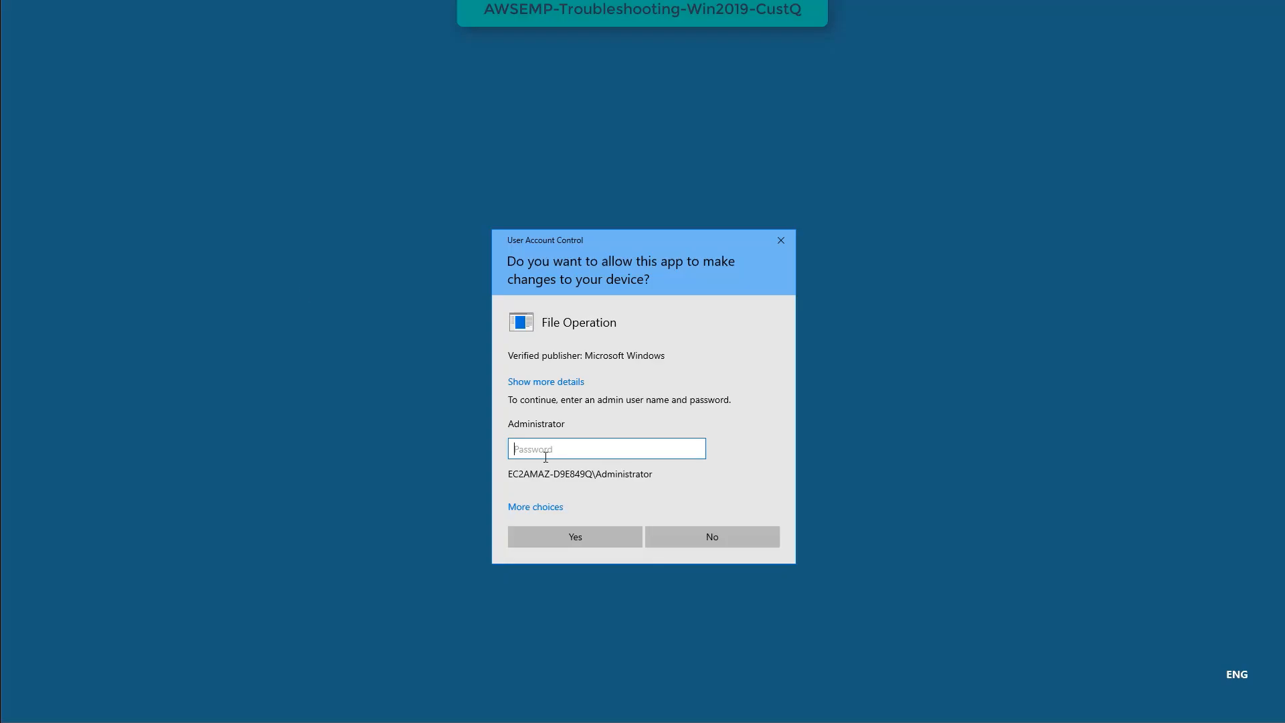
pyautogui.write('************')
pyautogui.press('Return')
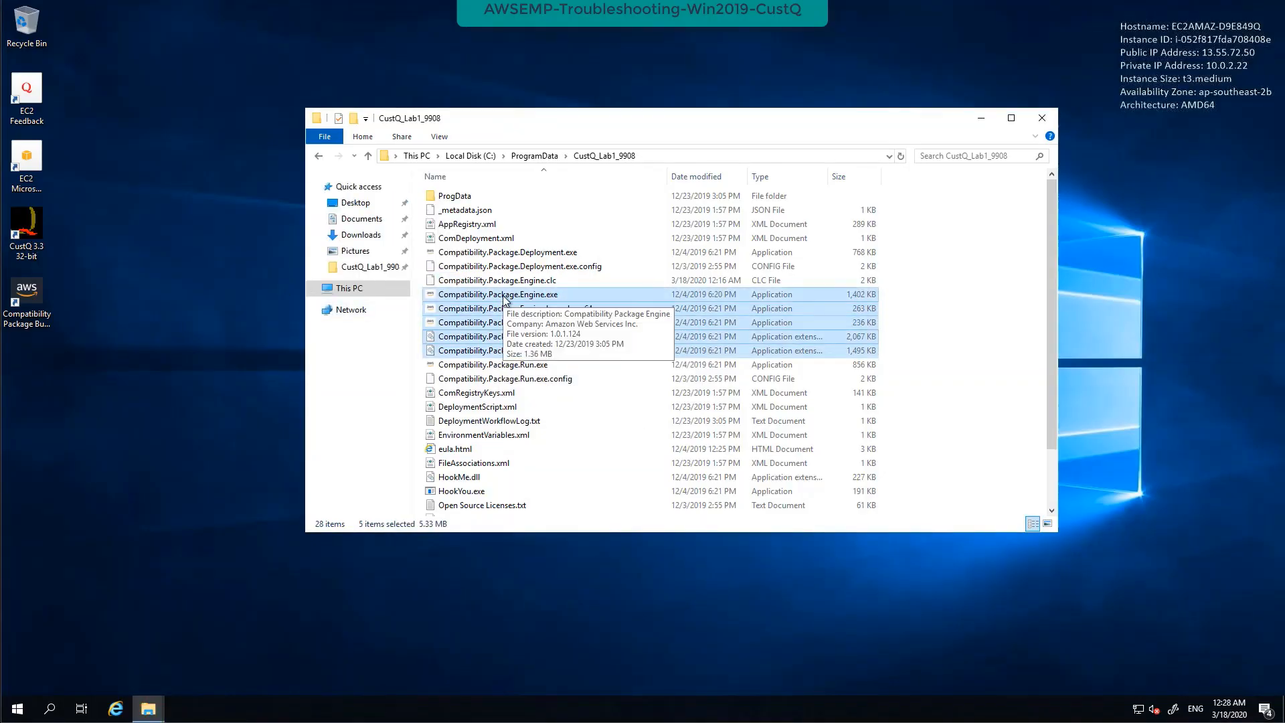
pyautogui.click(918, 331)
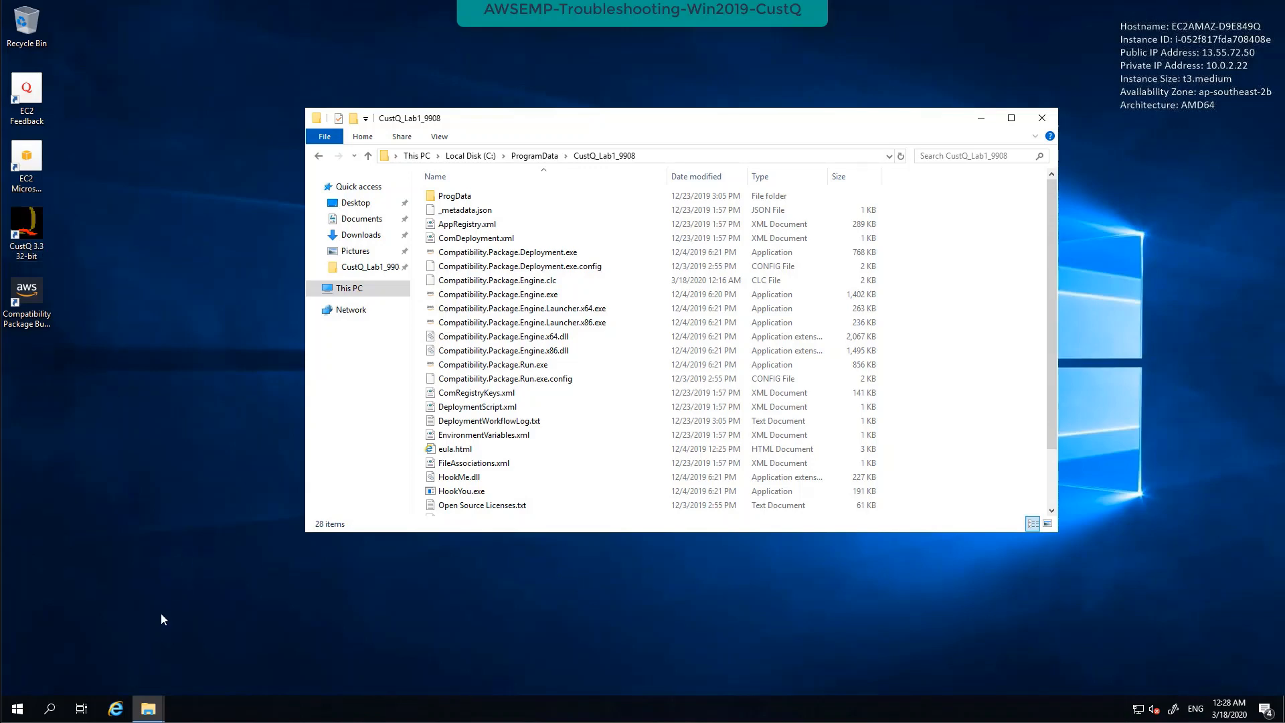
# Step: Open the %localappdata%\AWSEMP\Logs folder through Run and close the CustQ_Lab1_9908 window
pyautogui.click(158, 715)
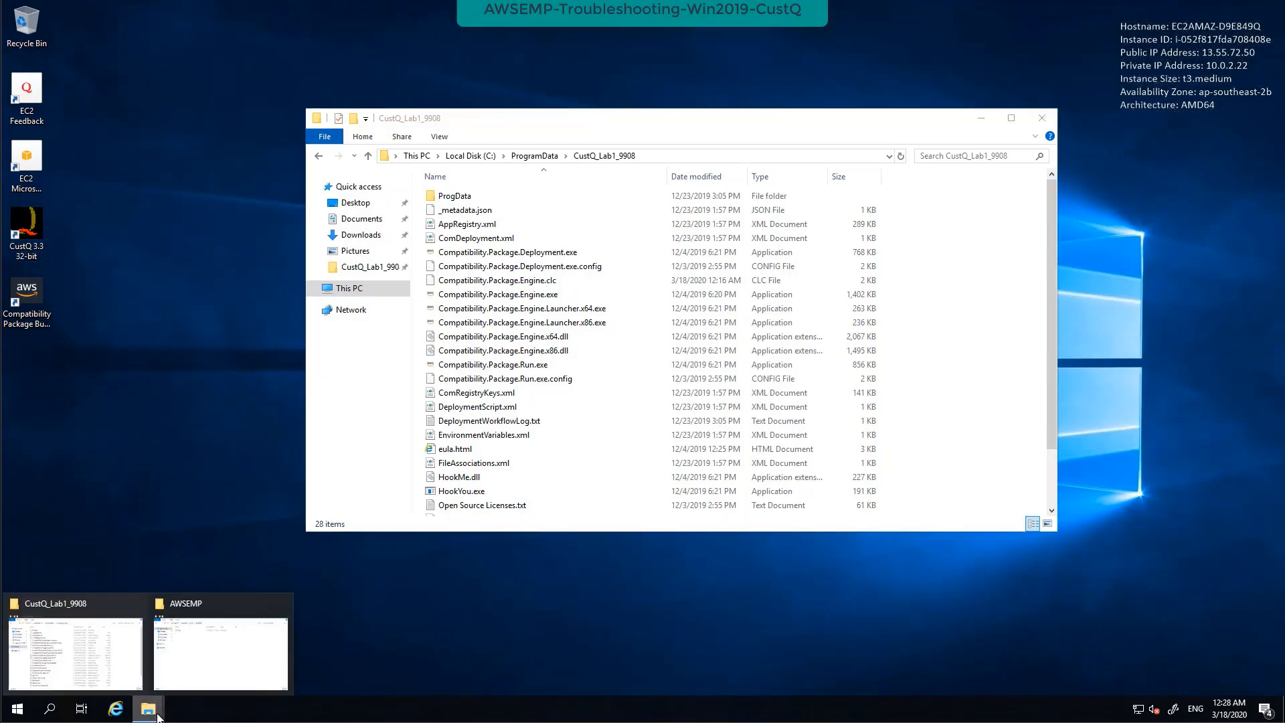
pyautogui.click(49, 709)
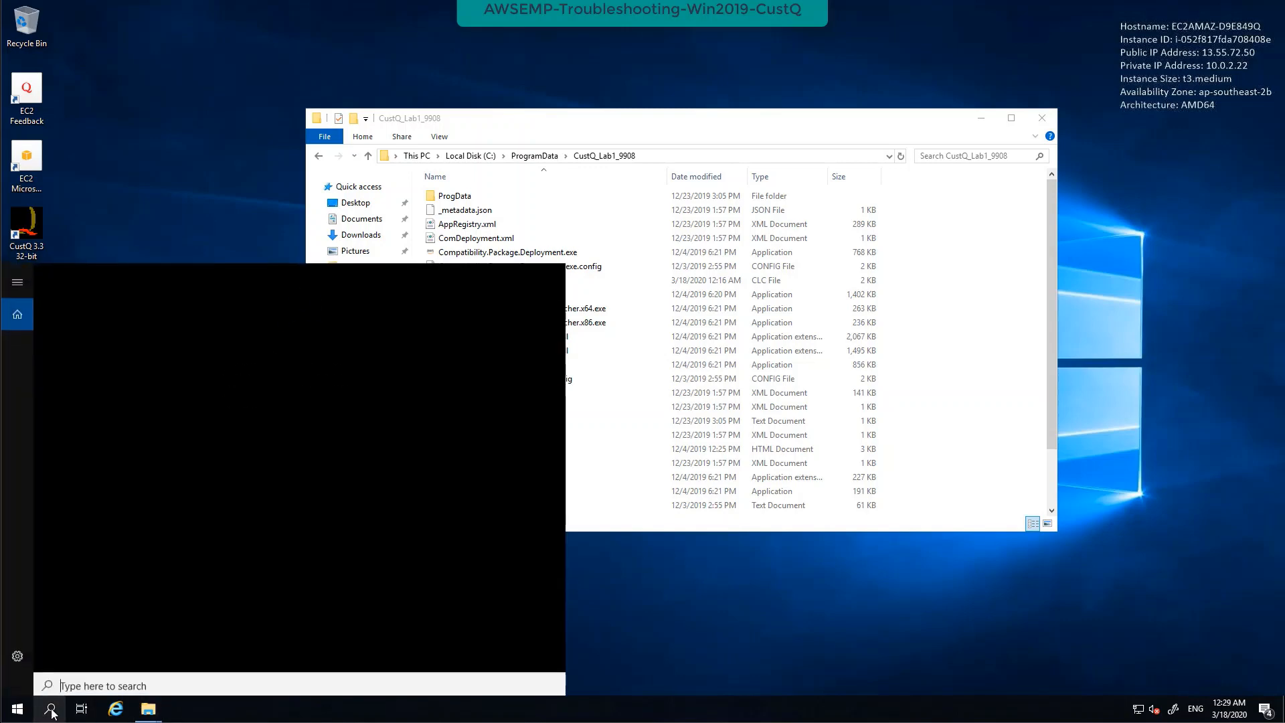
pyautogui.write('run')
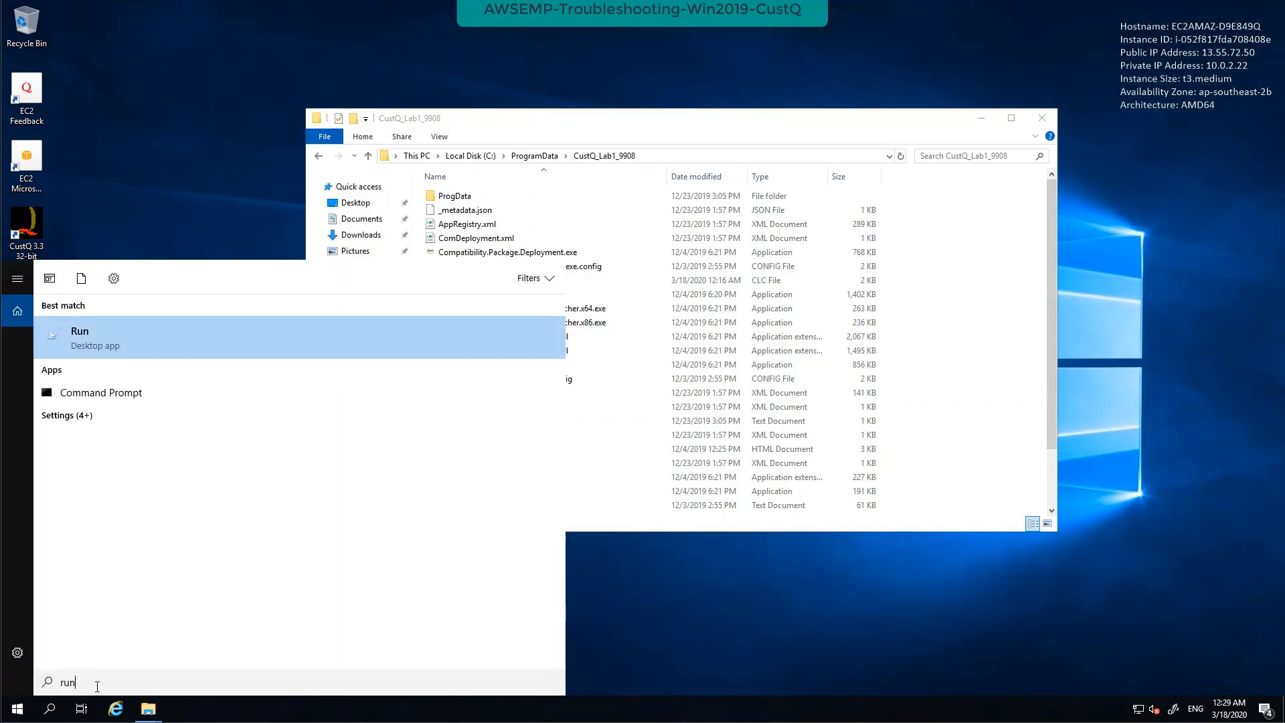
pyautogui.click(103, 351)
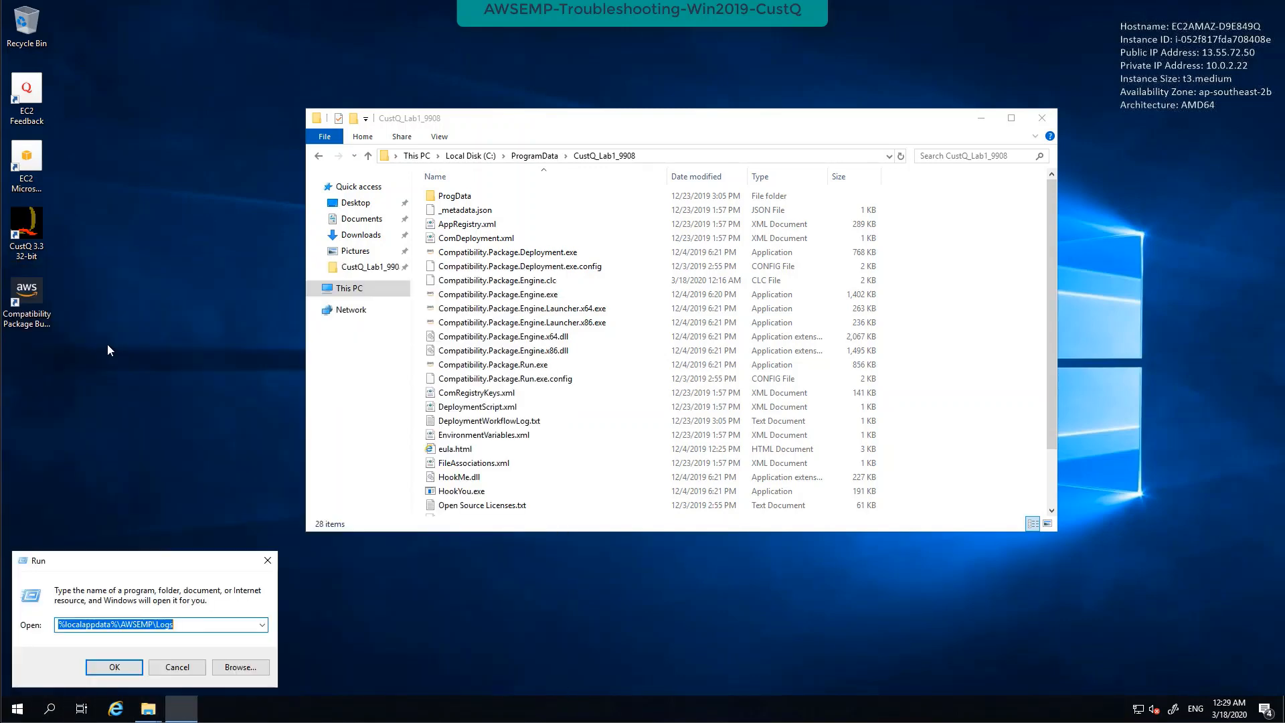
pyautogui.click(121, 672)
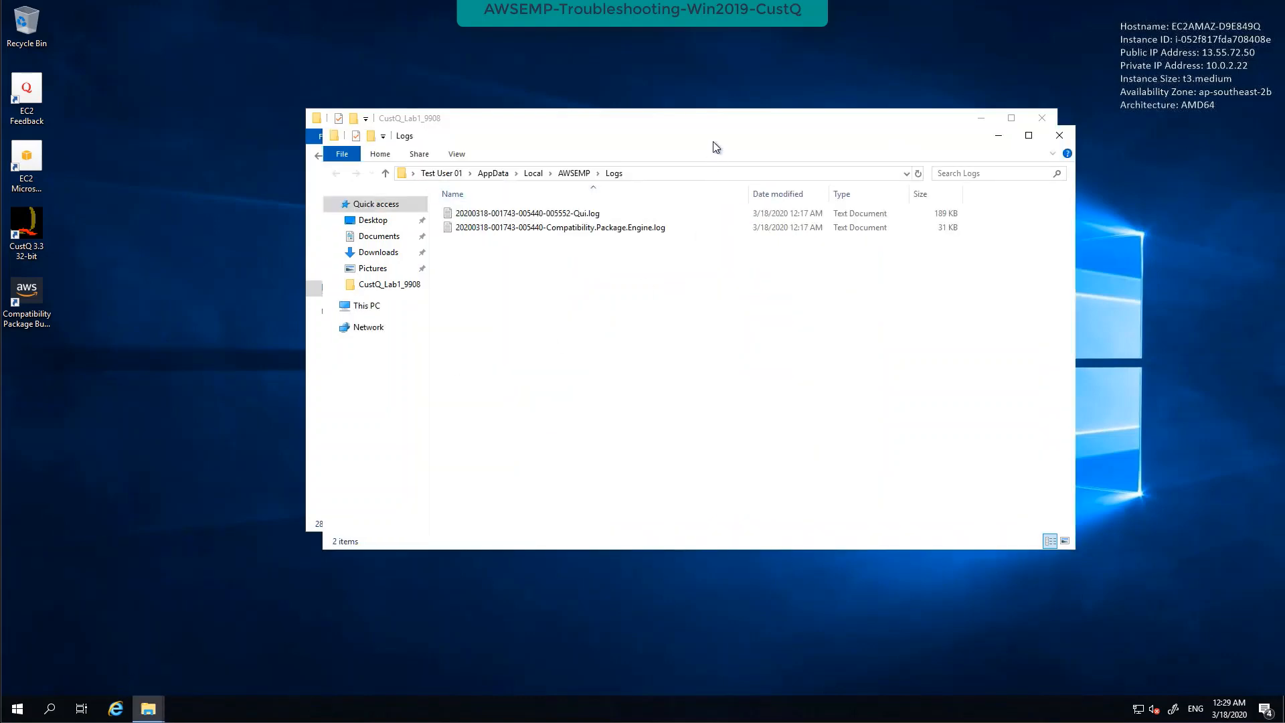
pyautogui.click(1042, 117)
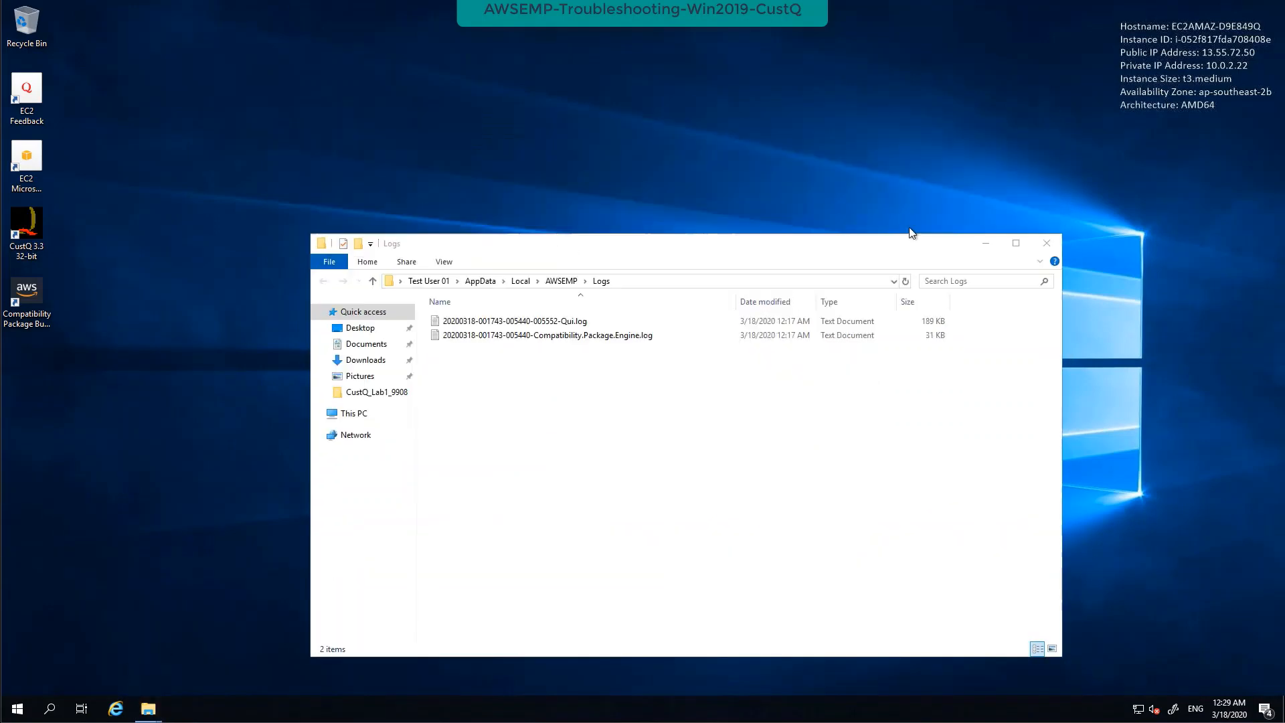
# Step: Delete both old log files from the Logs folder, launch CustQ 3.3 32-bit, and move its error dialog clear of the file list
pyautogui.moveTo(751, 455); pyautogui.dragTo(430, 317)
pyautogui.rightClick(494, 320)
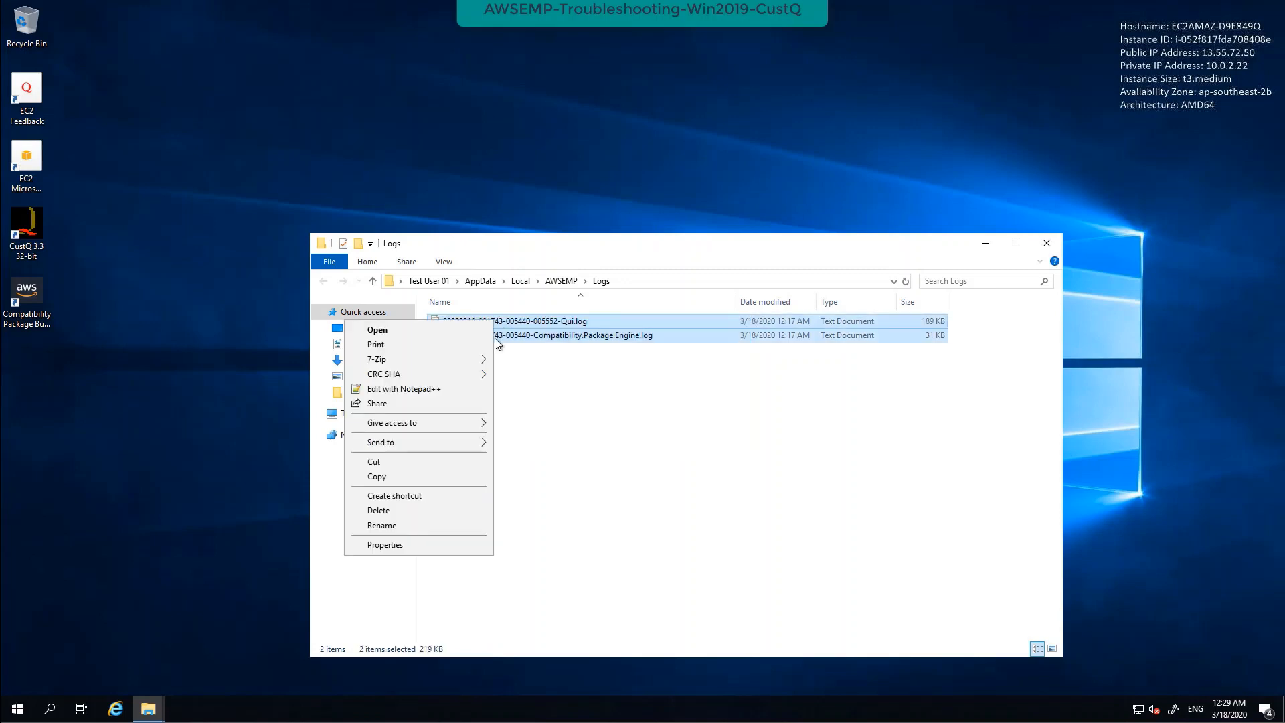
pyautogui.click(432, 511)
pyautogui.click(37, 222)
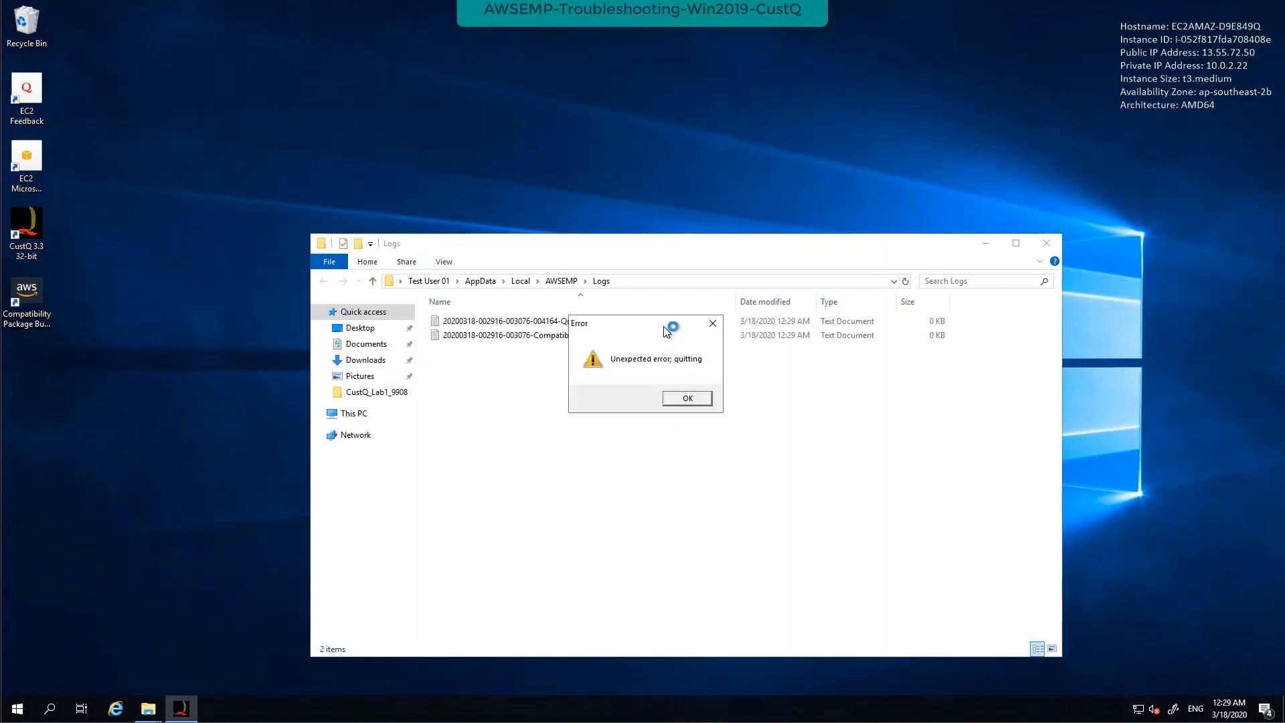
pyautogui.moveTo(663, 326); pyautogui.dragTo(376, 142)
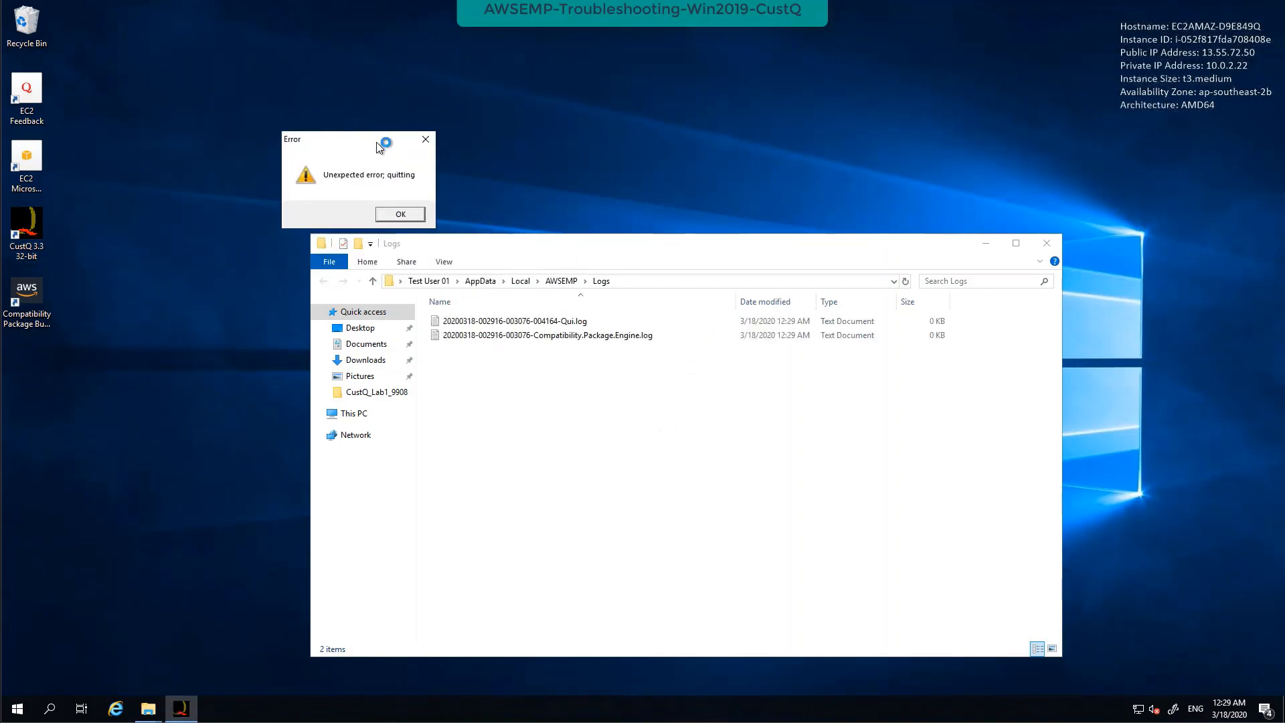
pyautogui.rightClick(561, 334)
pyautogui.click(487, 408)
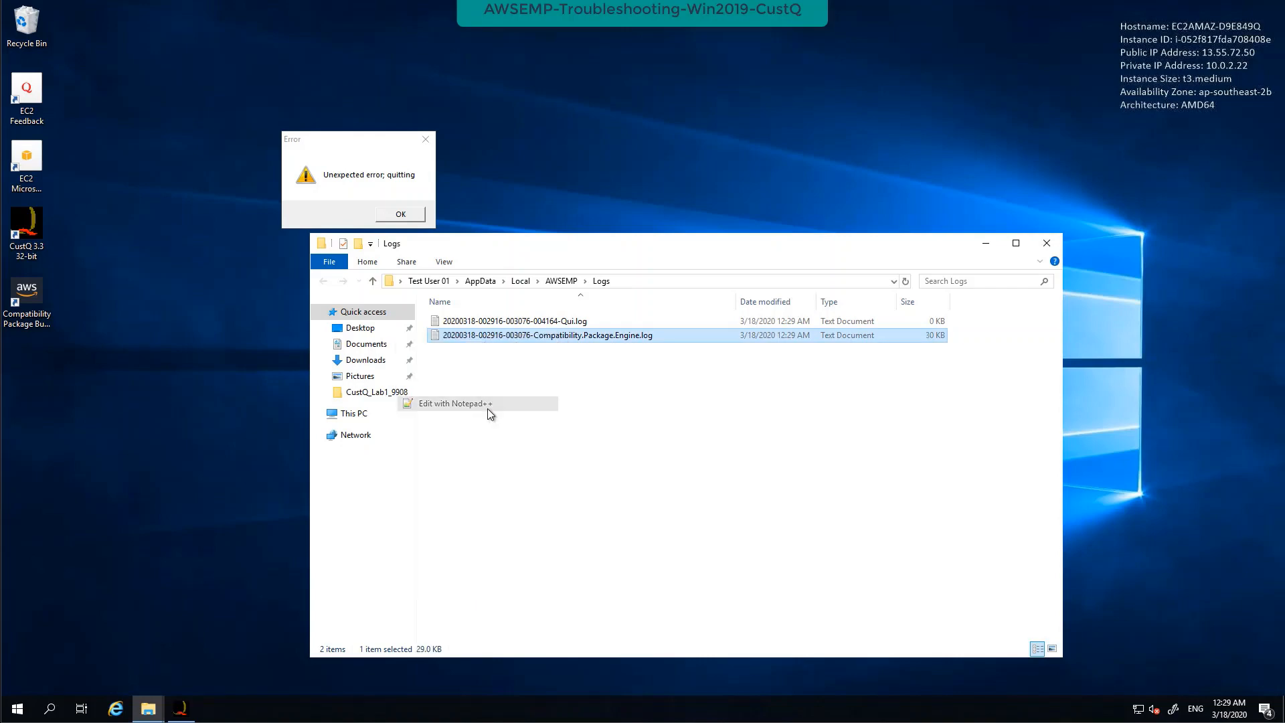
pyautogui.click(598, 302)
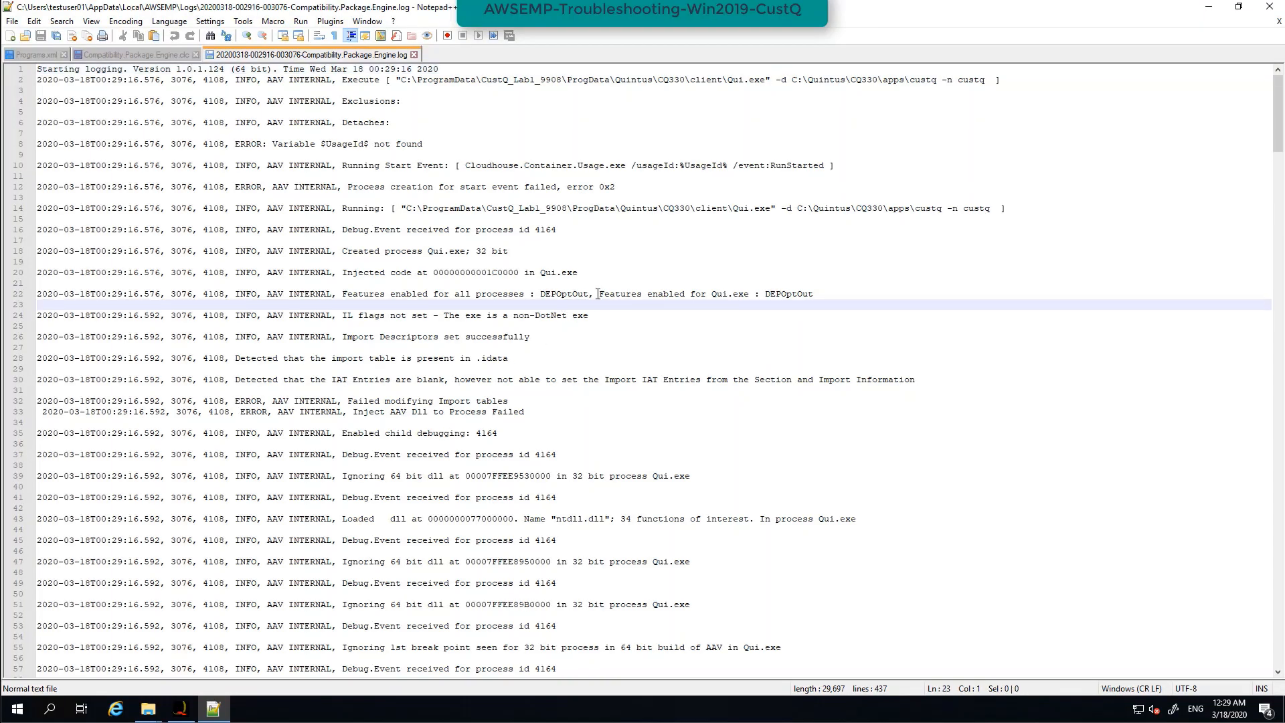
# Step: Examine the new engine log for ERROR entries, including the UsageId variable line, and close Notepad++
pyautogui.click(587, 208)
pyautogui.click(441, 91)
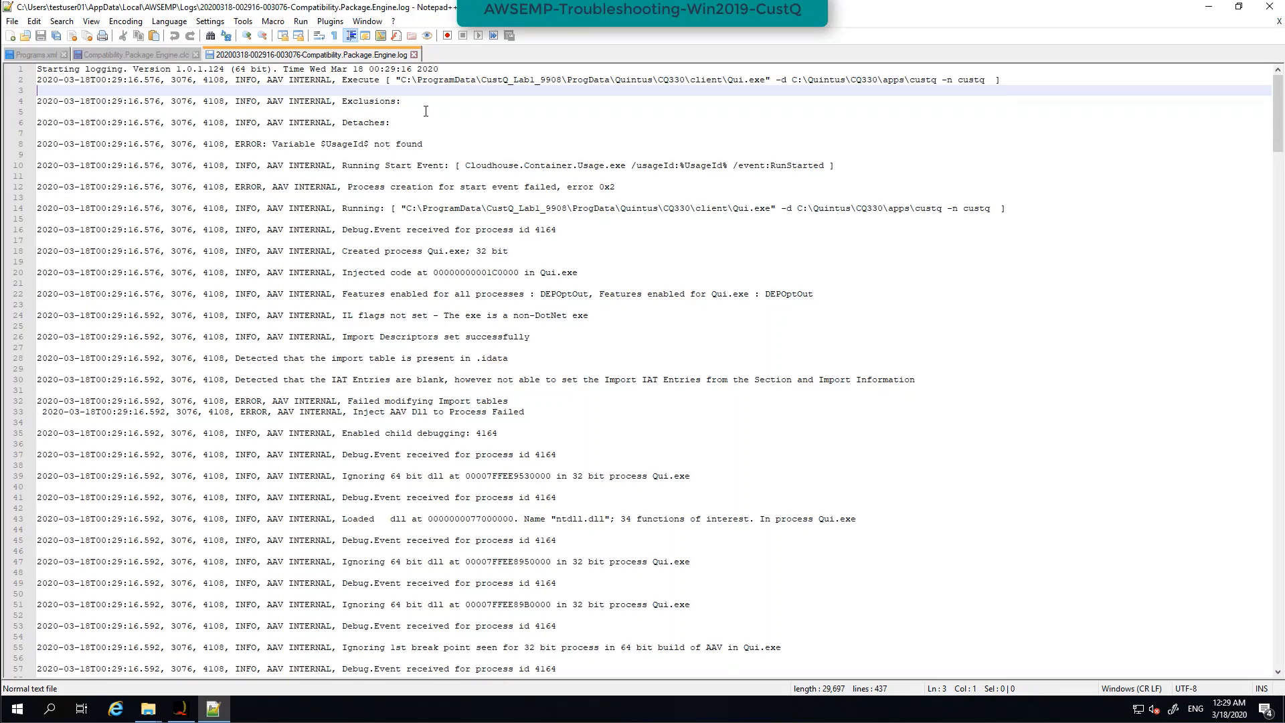
pyautogui.click(425, 111)
pyautogui.click(441, 133)
pyautogui.scroll(-6, 471, 337)
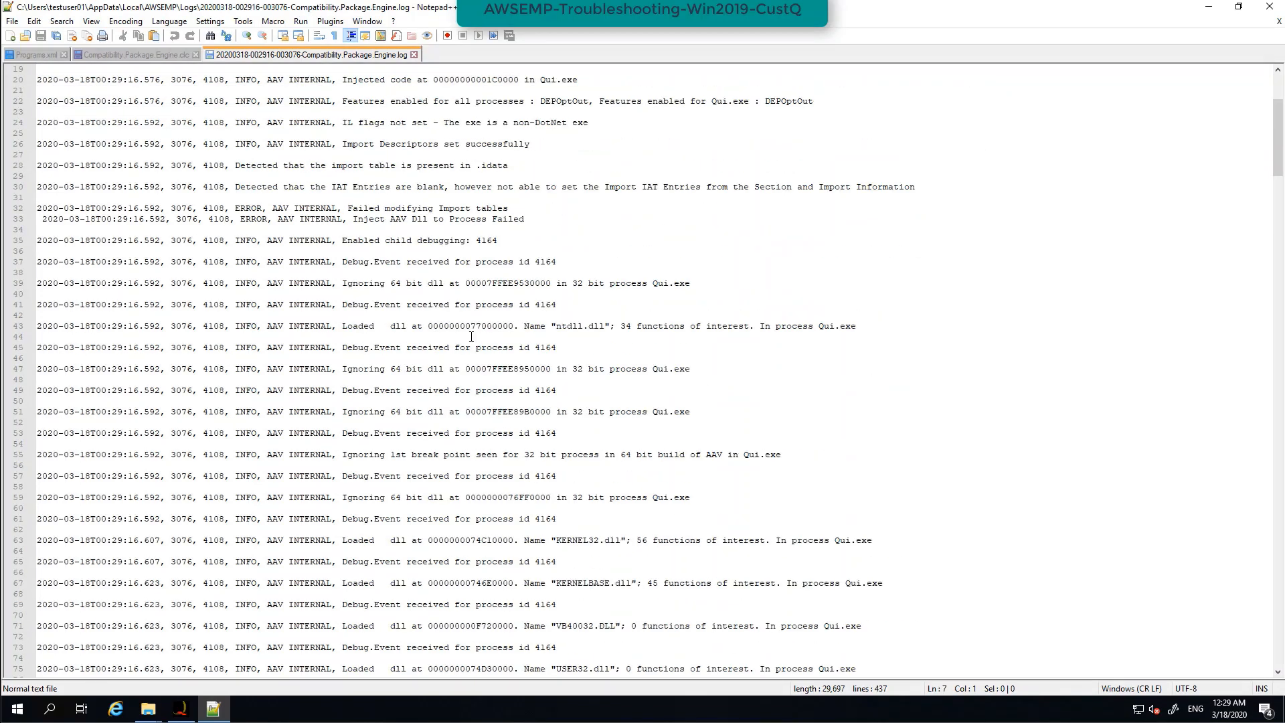
pyautogui.scroll(-18, 471, 336)
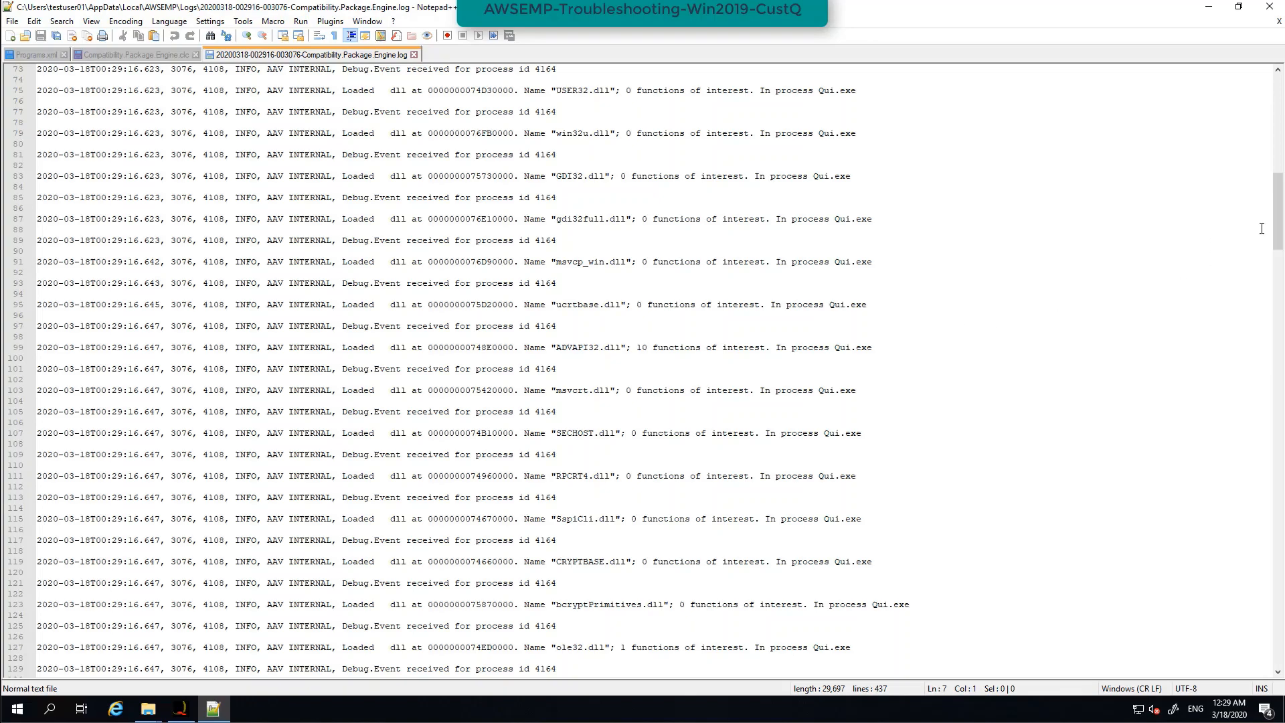
pyautogui.moveTo(1278, 215); pyautogui.dragTo(1230, 104)
pyautogui.click(824, 262)
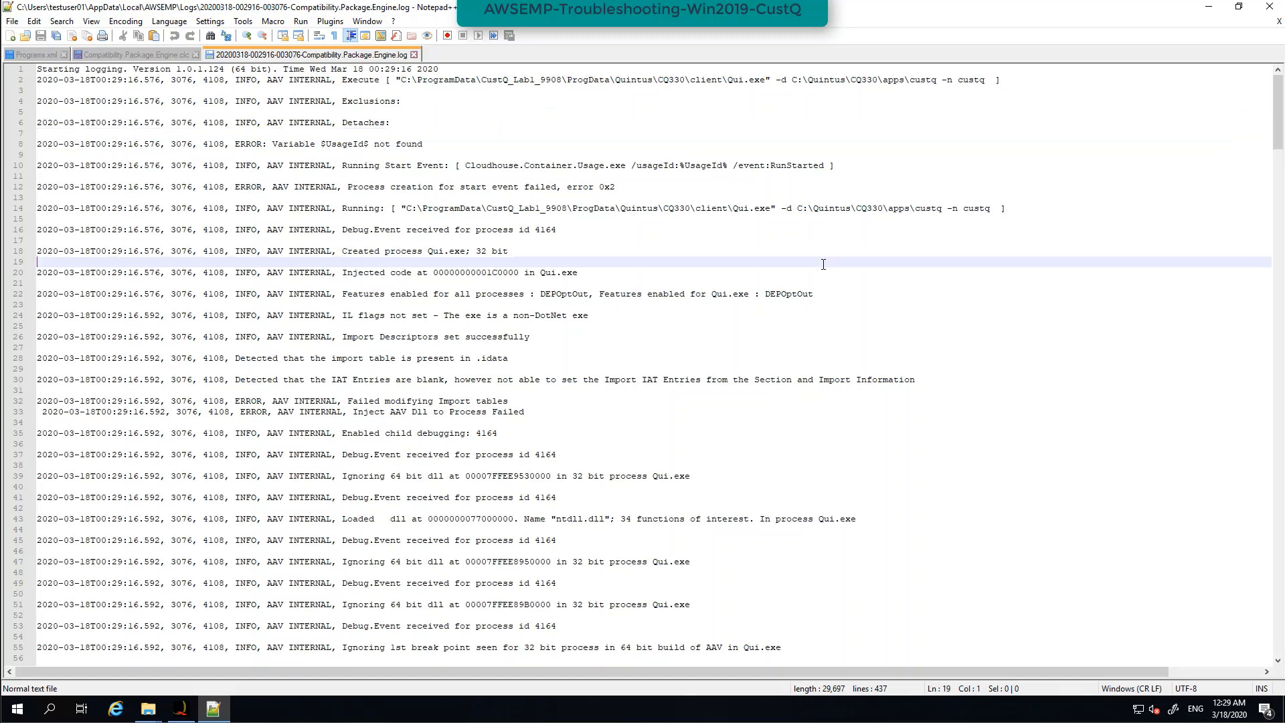
pyautogui.moveTo(428, 144); pyautogui.dragTo(37, 144)
pyautogui.press('Up')
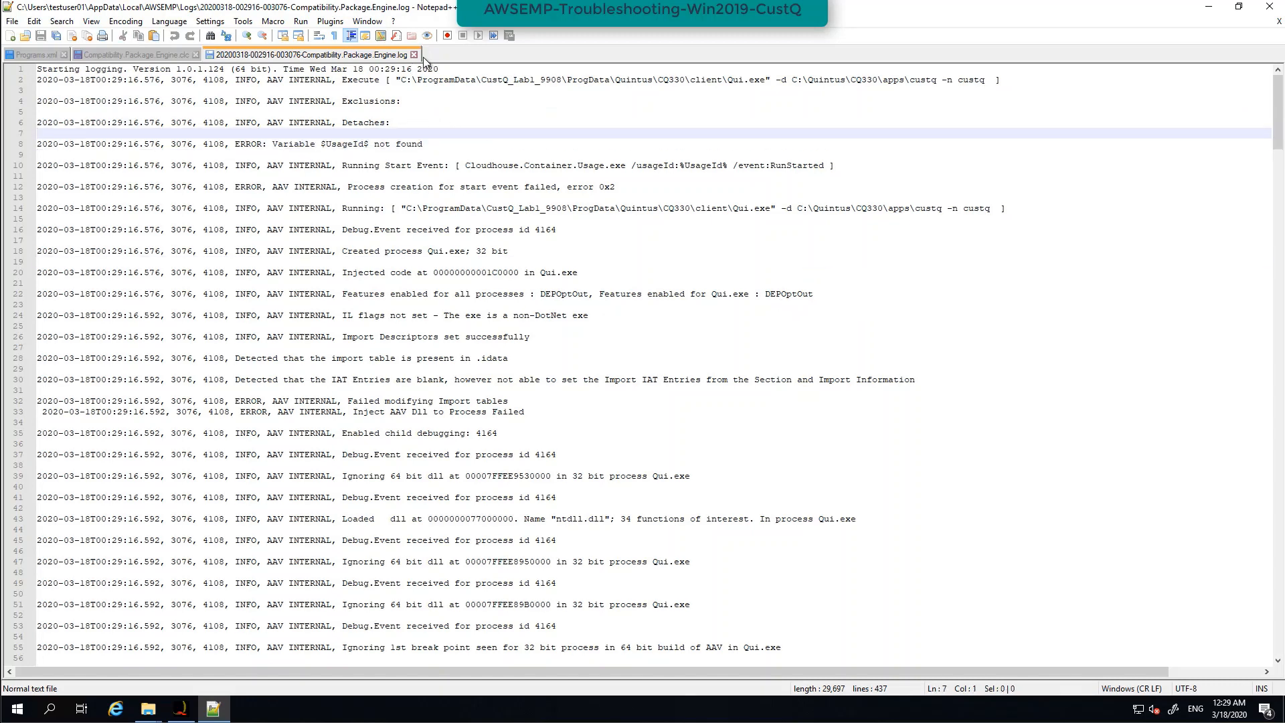
pyautogui.click(1279, 21)
pyautogui.click(1269, 7)
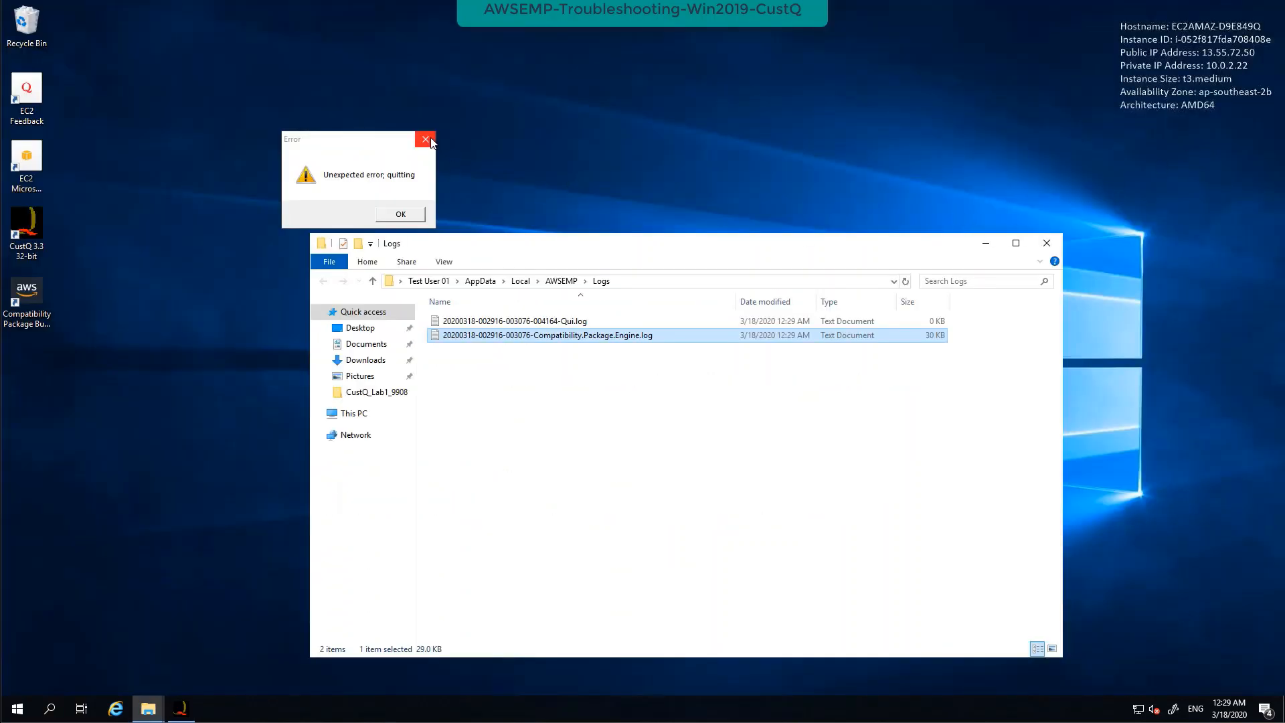
# Step: Launch CustQ 3.3 32-bit again from the desktop and dismiss its error dialog
pyautogui.rightClick(303, 694)
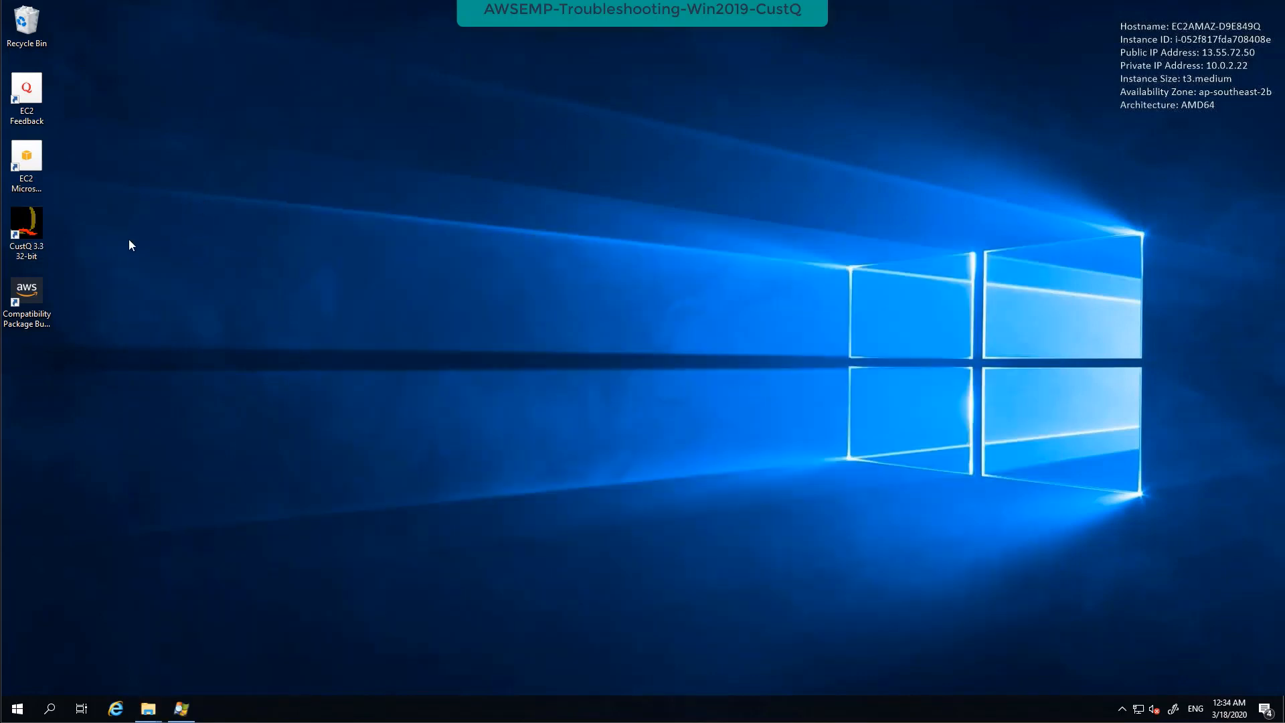
pyautogui.click(34, 222)
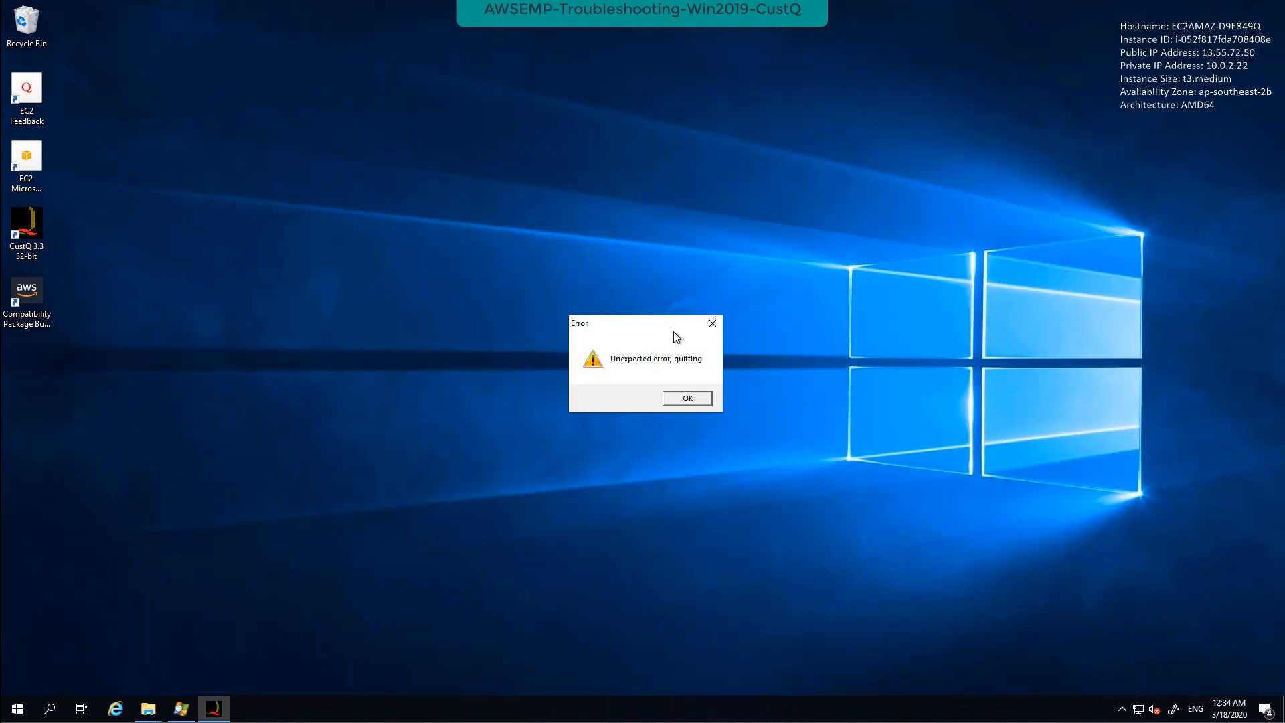
pyautogui.click(712, 324)
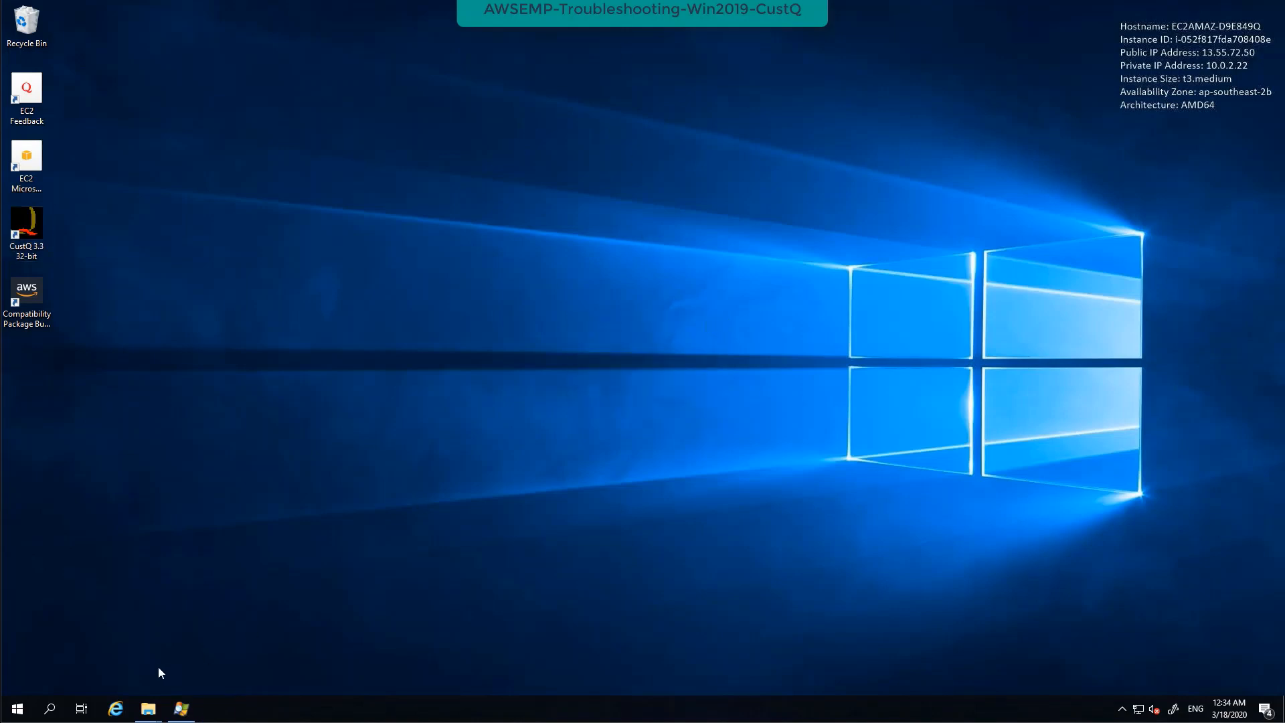
pyautogui.click(49, 708)
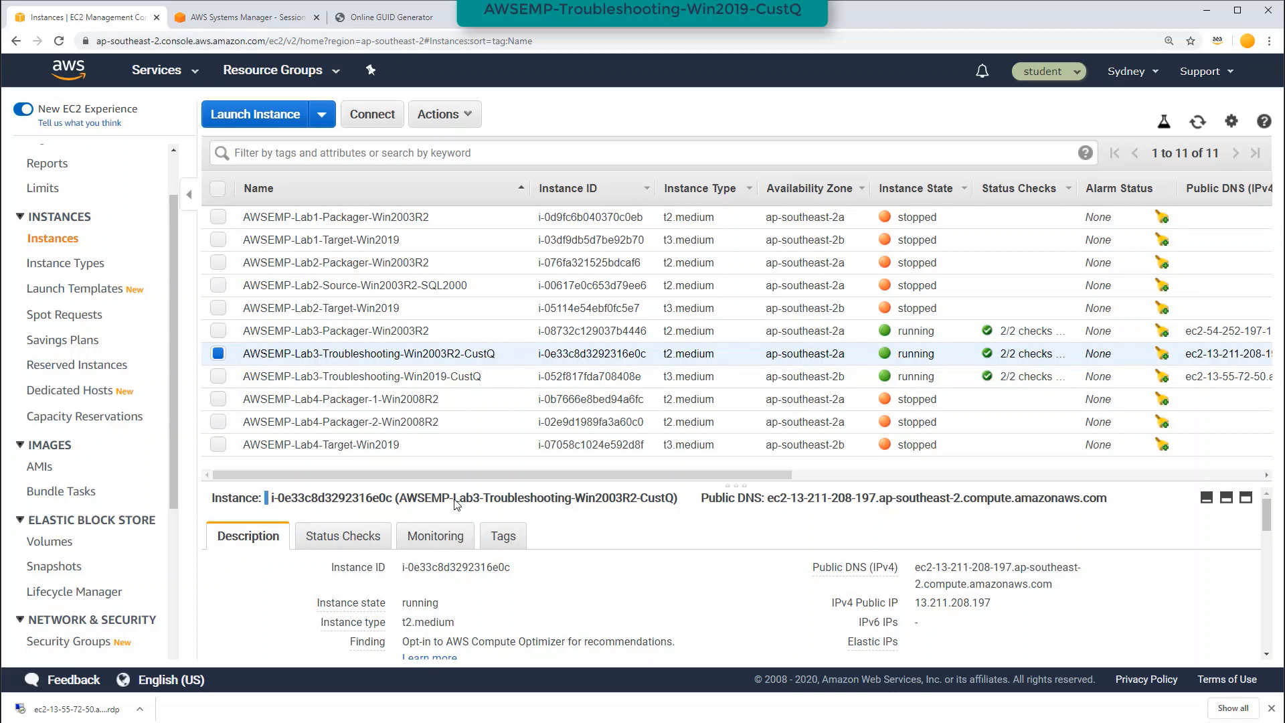
# Step: Copy the Win2003R2-CustQ instance's public IP from the EC2 console and enter 13.211.208.197 as the computer in Remote Desktop Connection
pyautogui.click(1003, 604)
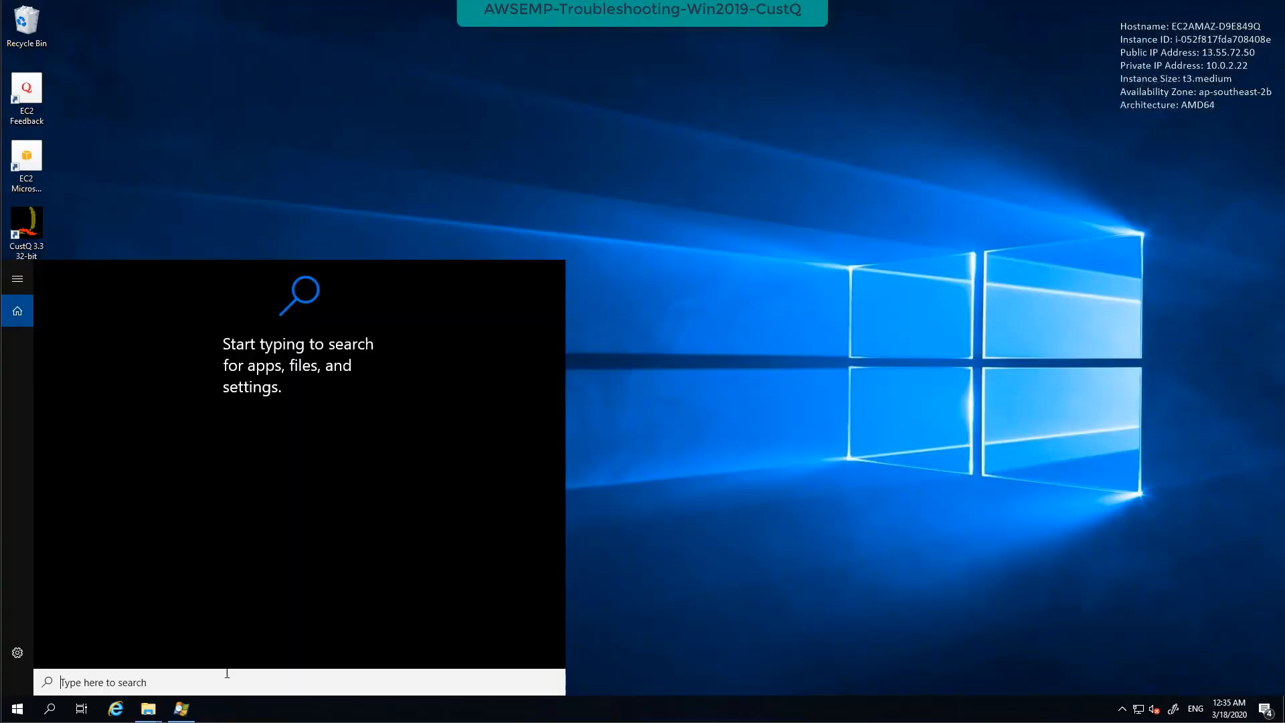
pyautogui.write('rempt')
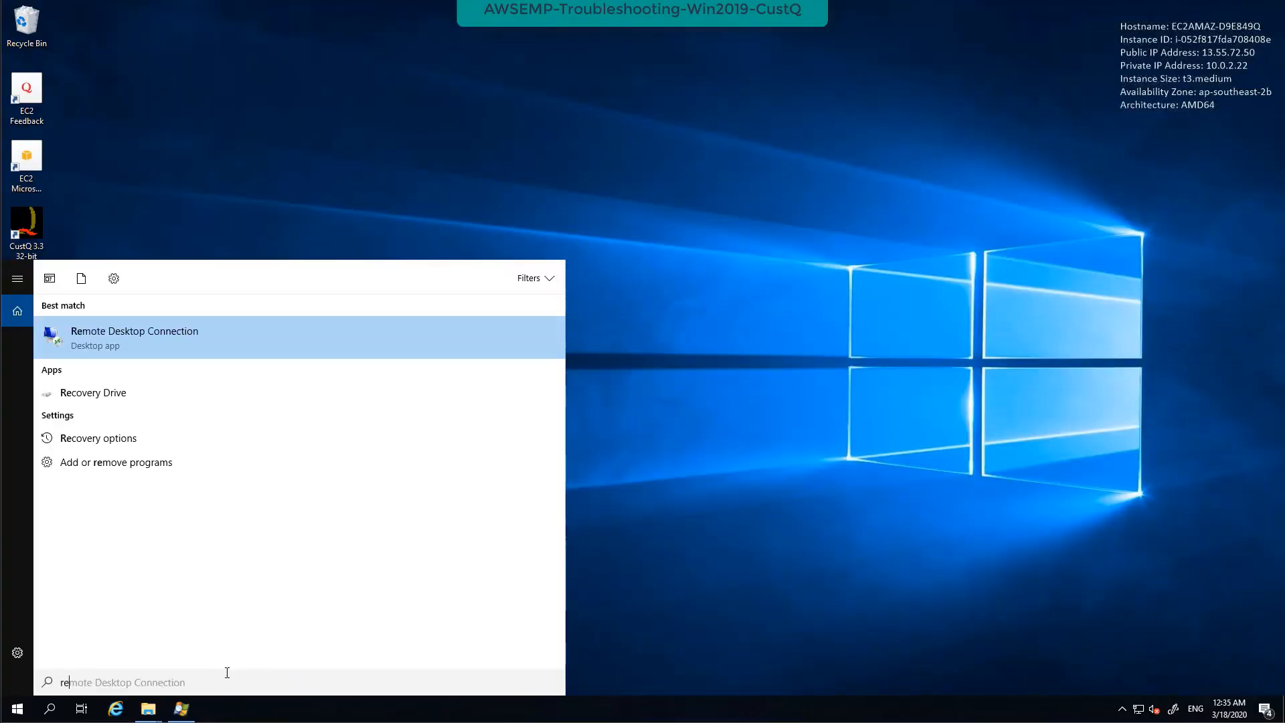
pyautogui.press('BackSpace')
pyautogui.press('BackSpace')
pyautogui.write('ote')
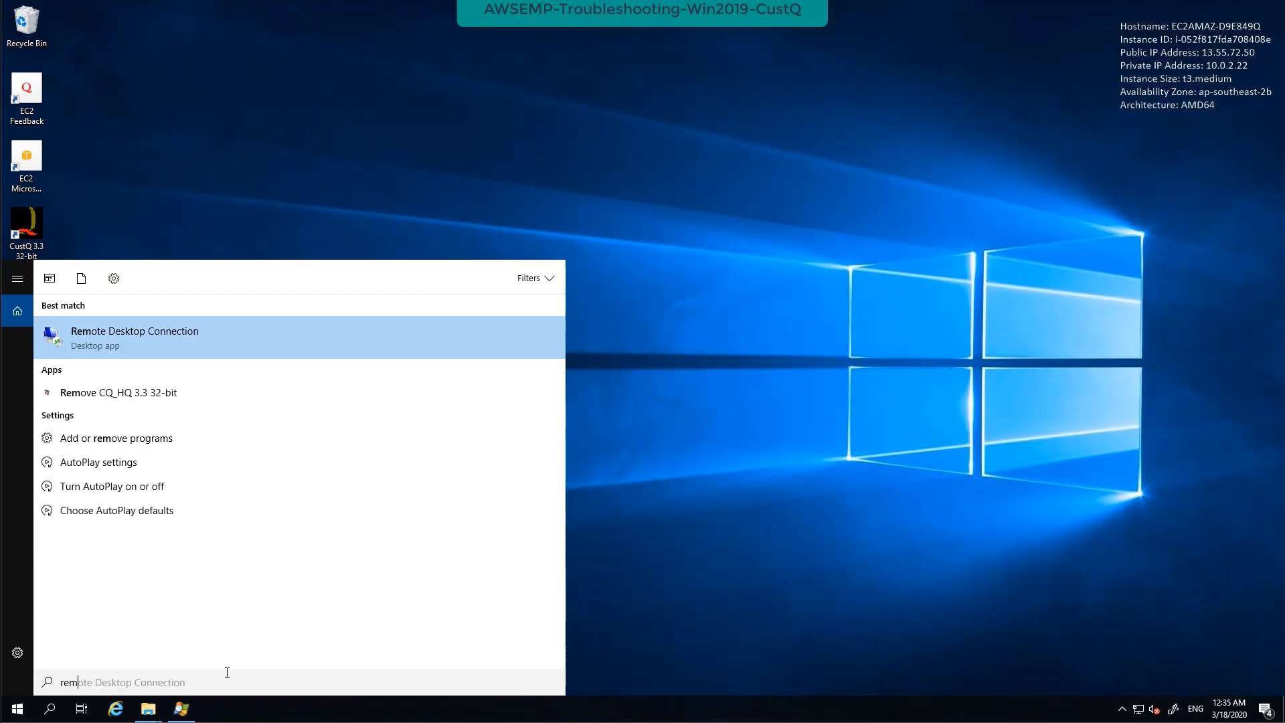
pyautogui.click(288, 338)
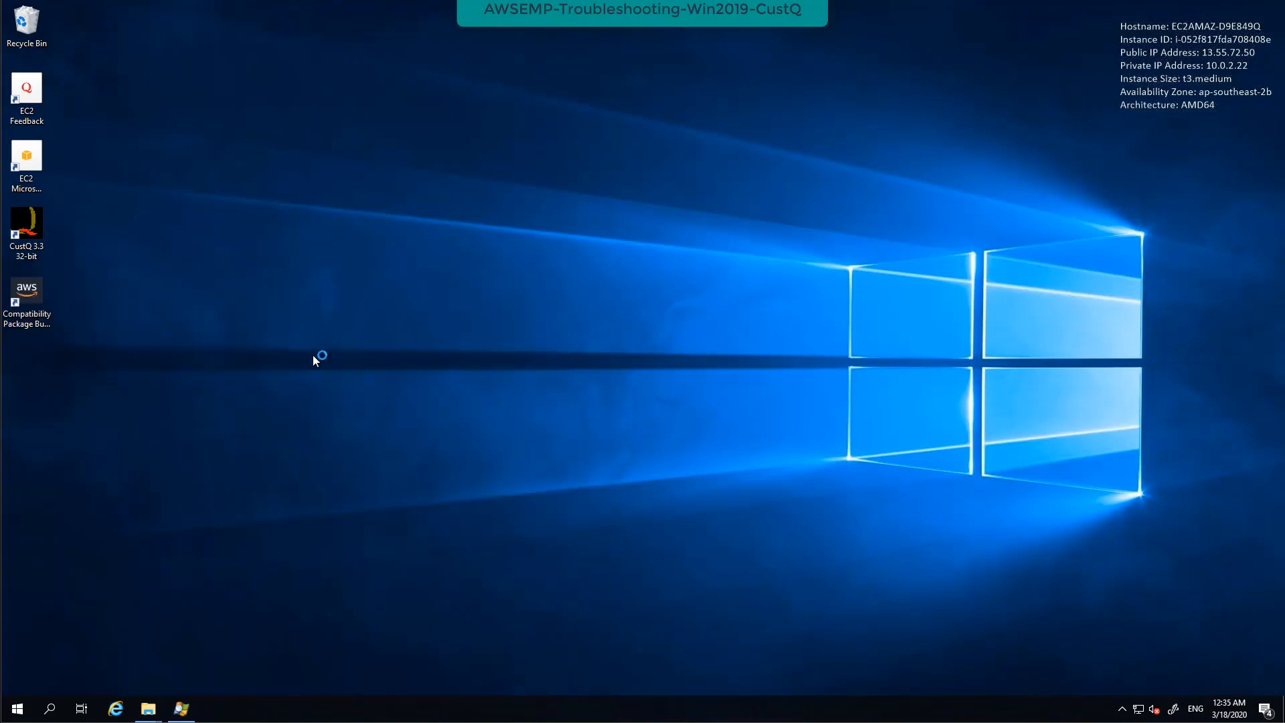
pyautogui.hotkey('ctrl', 'v')
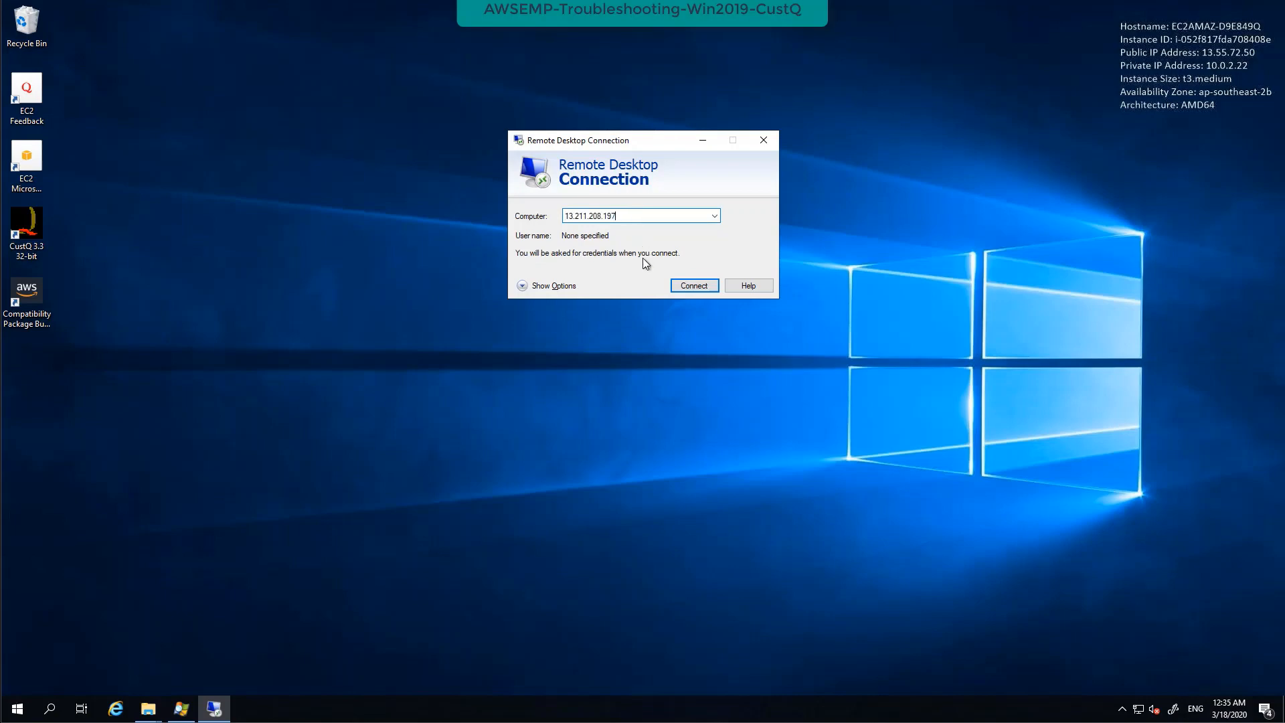
# Step: Expand the connection options, set the user name to testuser01 and allow saving credentials
pyautogui.click(548, 285)
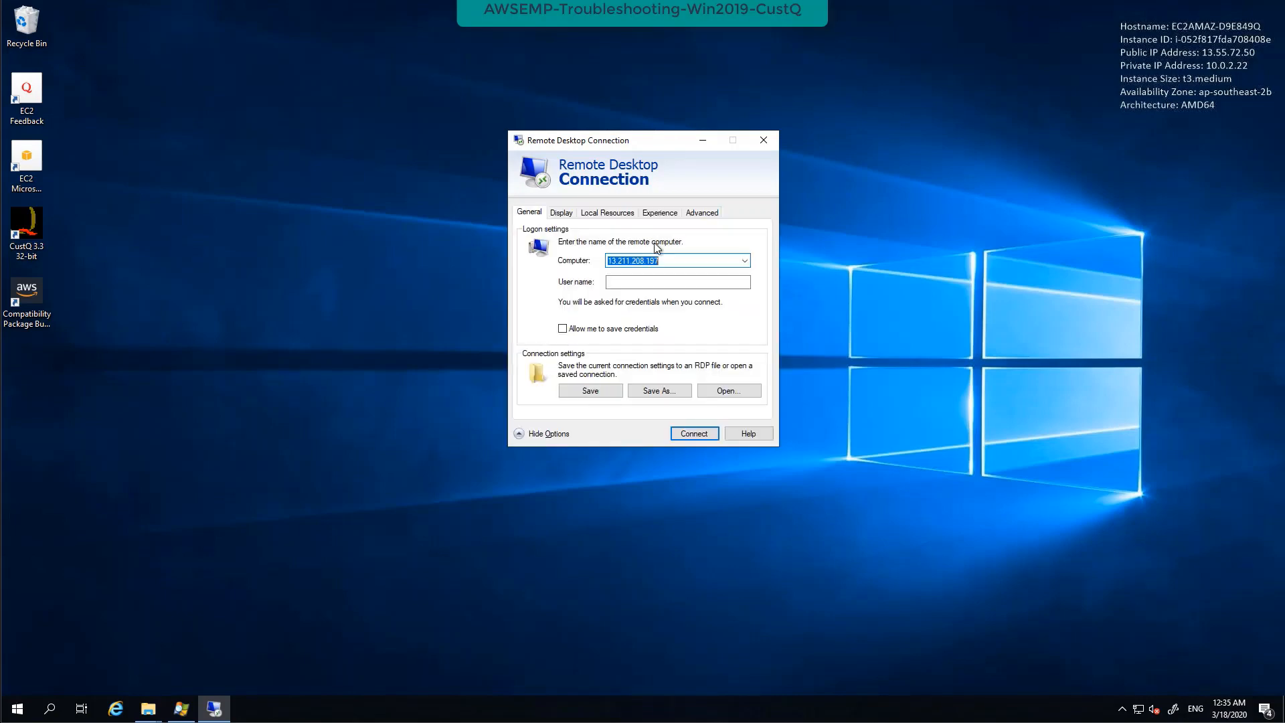
pyautogui.click(648, 287)
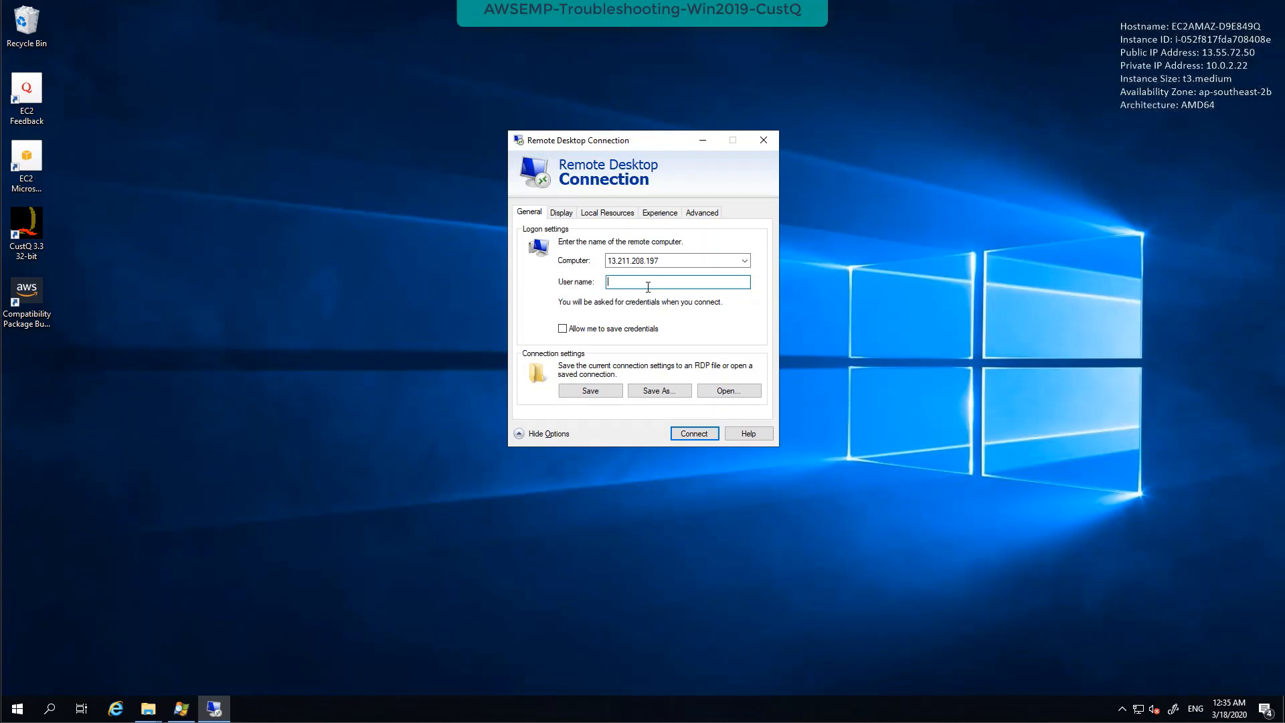
pyautogui.write('testuser01')
pyautogui.click(596, 328)
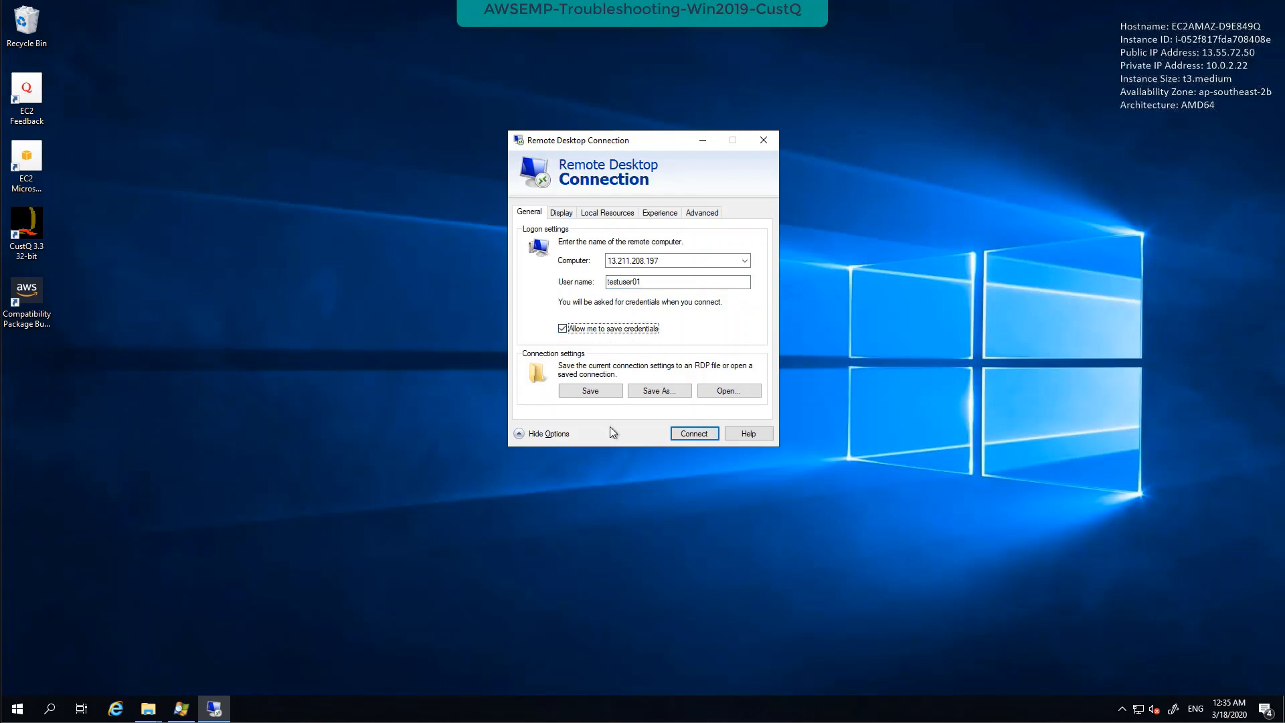
# Step: Save the remote connection settings to the Desktop as 2003.rdp
pyautogui.click(589, 392)
pyautogui.click(659, 392)
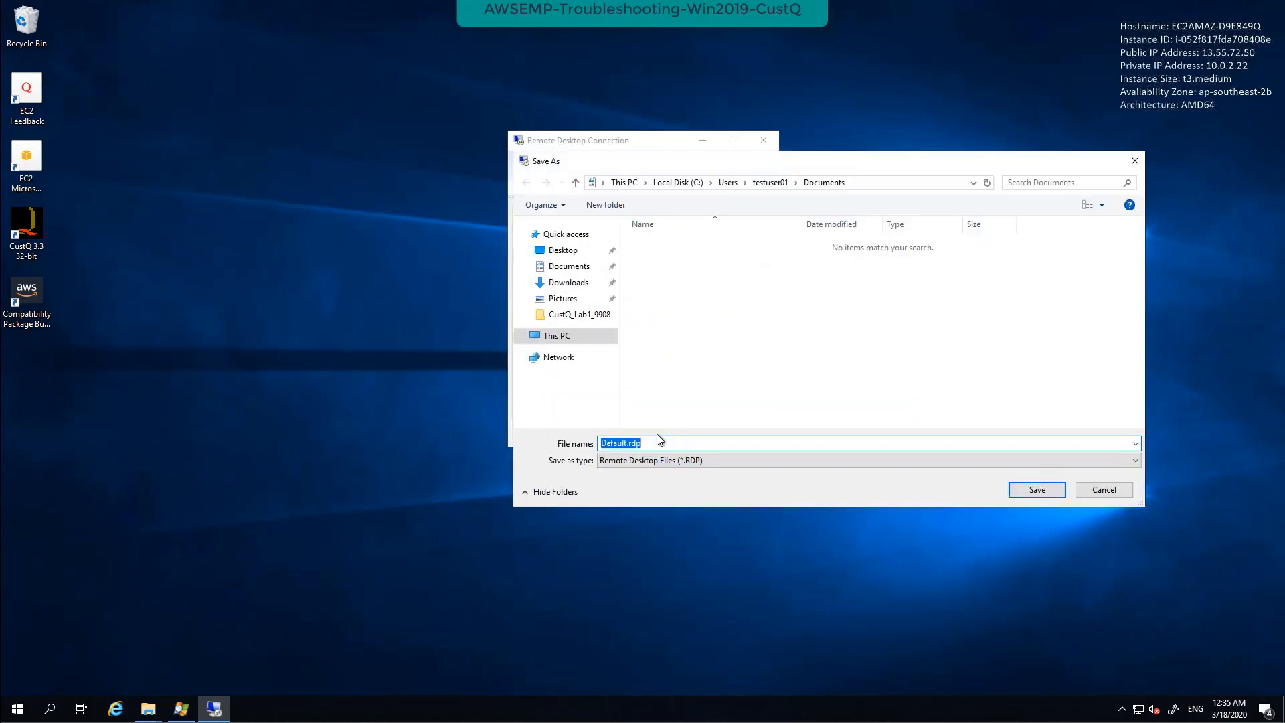
pyautogui.click(568, 283)
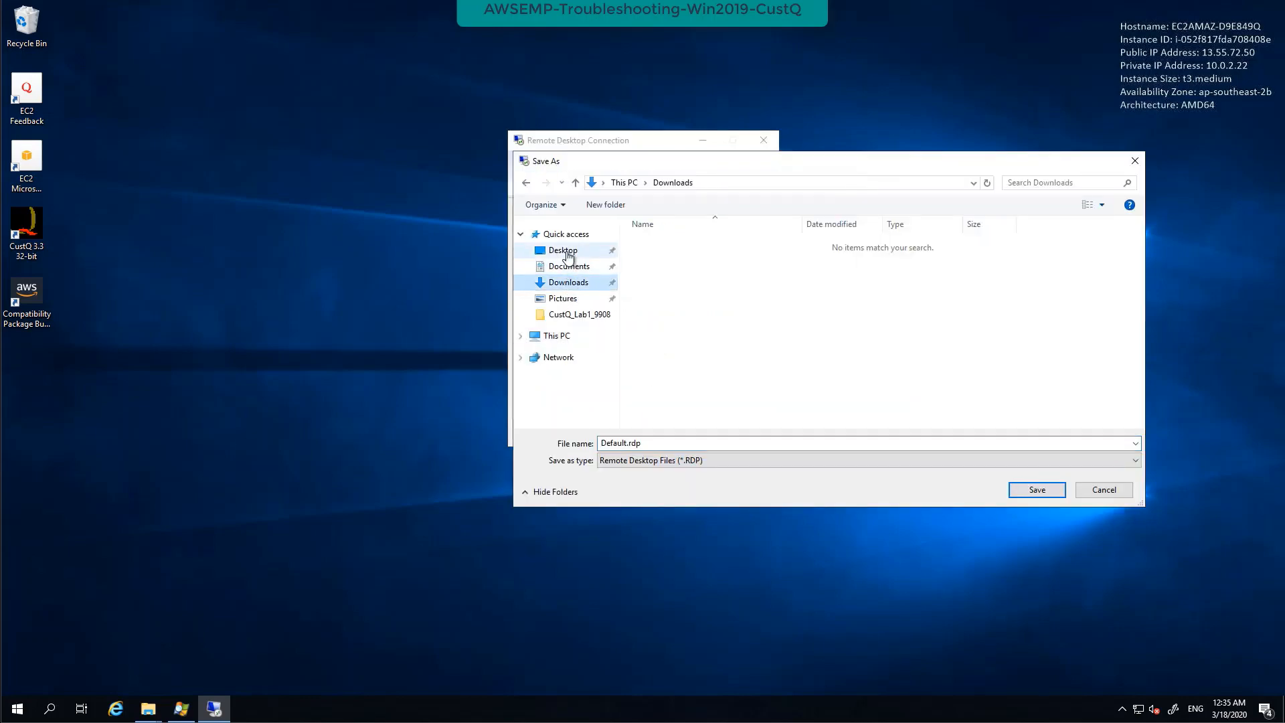
pyautogui.click(562, 250)
pyautogui.doubleClick(637, 443)
pyautogui.click(636, 443)
pyautogui.doubleClick(611, 444)
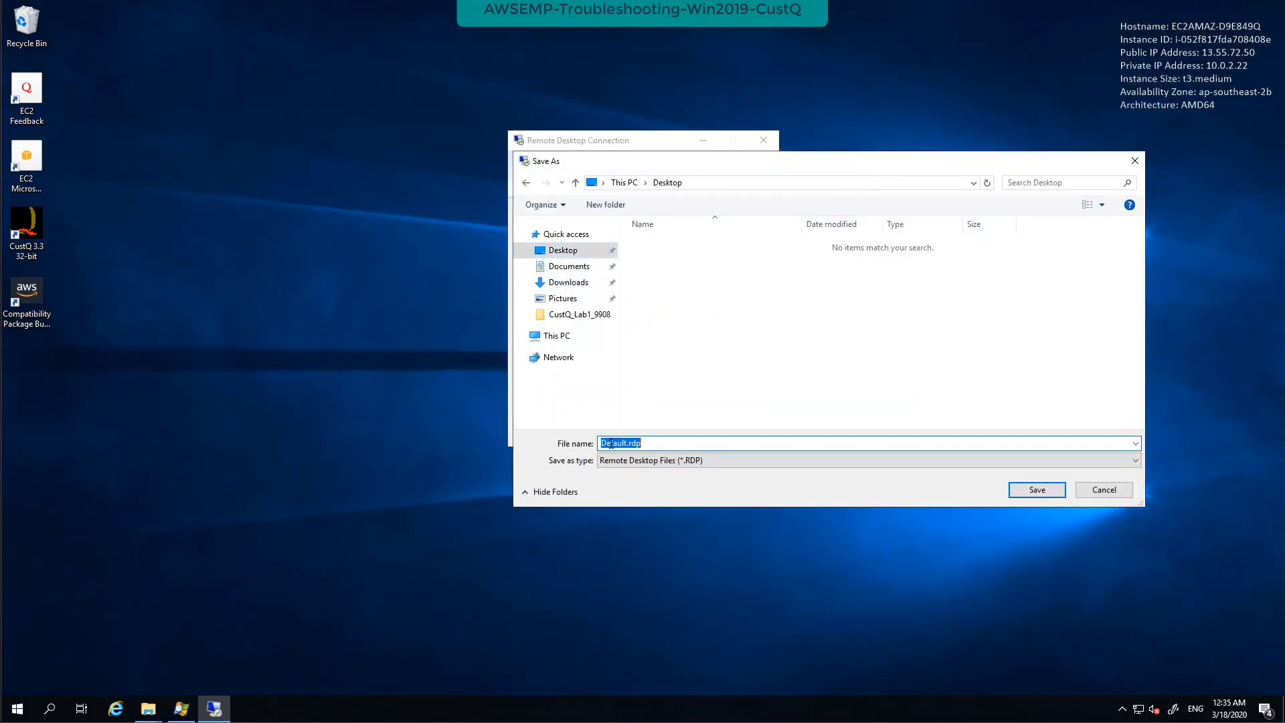
pyautogui.write('2003.rdp')
pyautogui.press('Return')
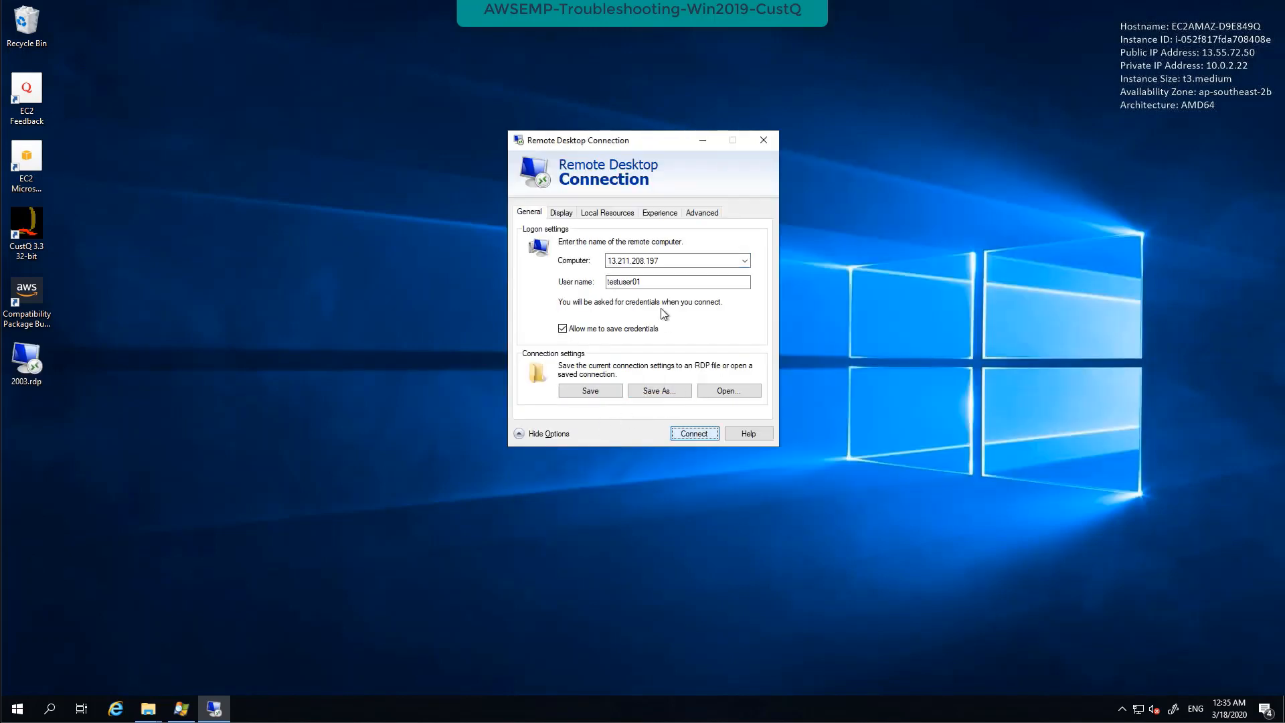
# Step: Connect to 13.211.208.197 as testuser01 and accept the trust prompt for the remote computer
pyautogui.click(659, 282)
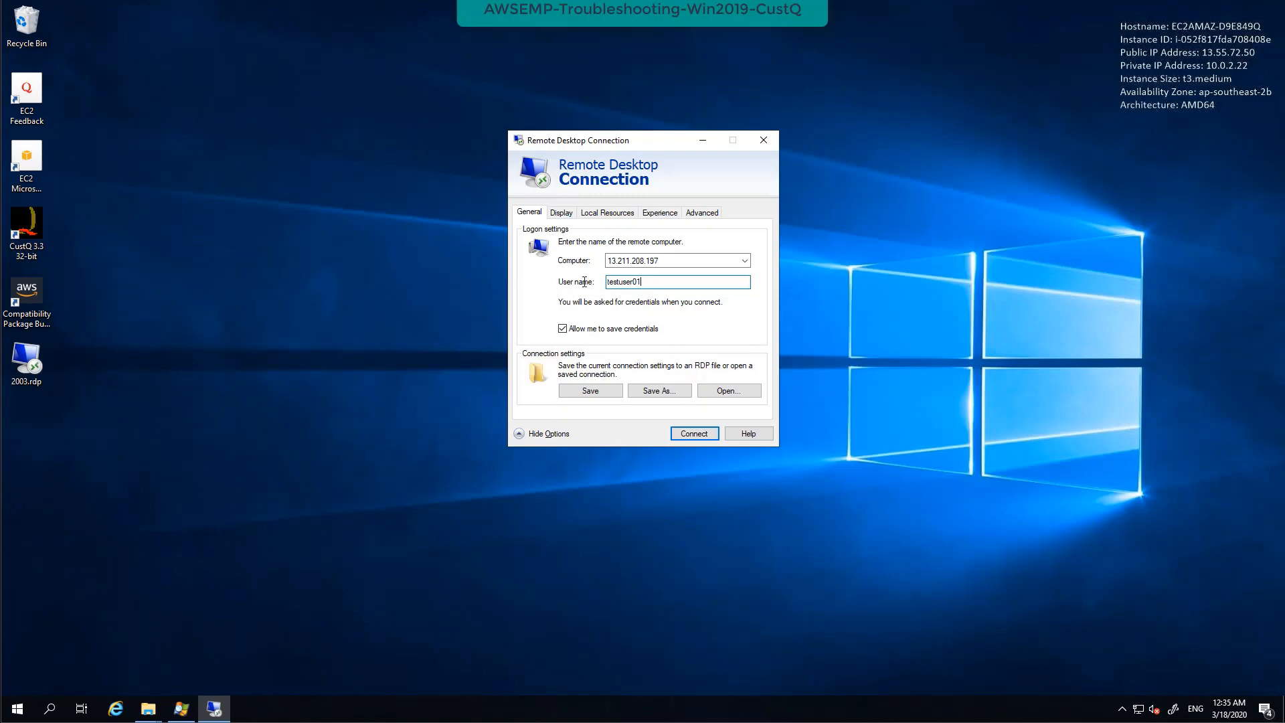
pyautogui.moveTo(641, 281); pyautogui.dragTo(532, 281)
pyautogui.click(694, 435)
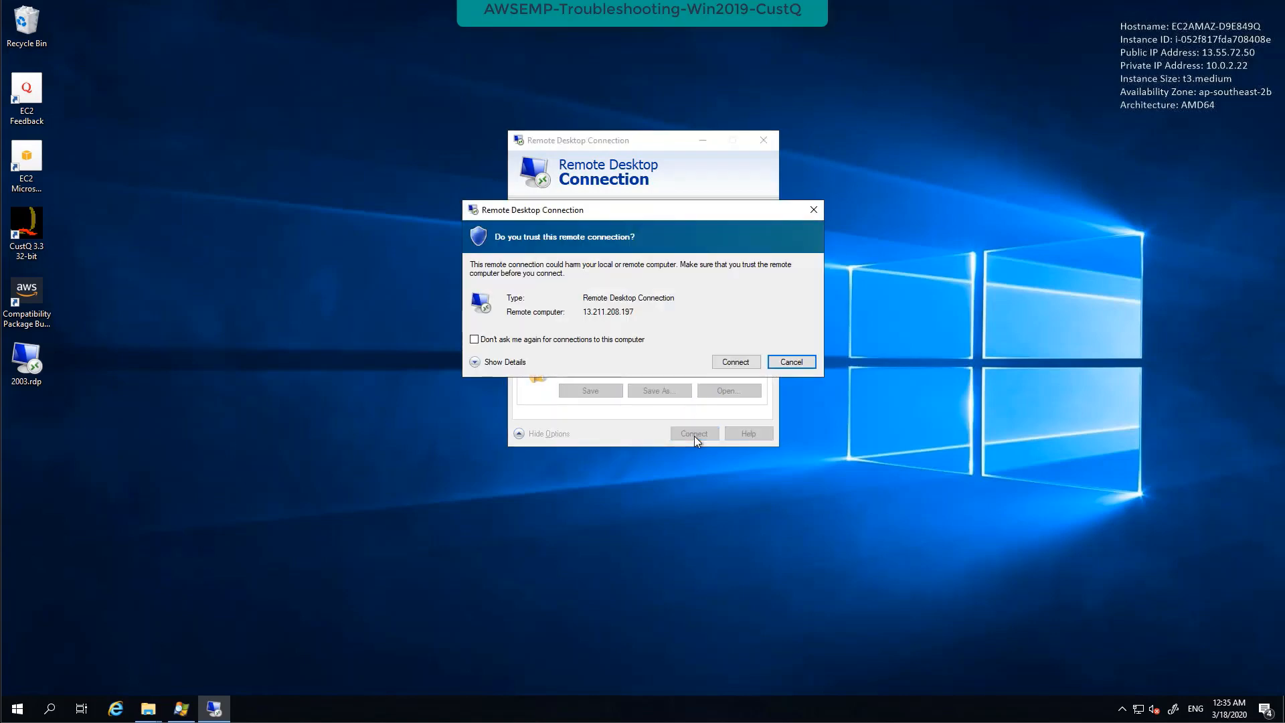
pyautogui.click(724, 362)
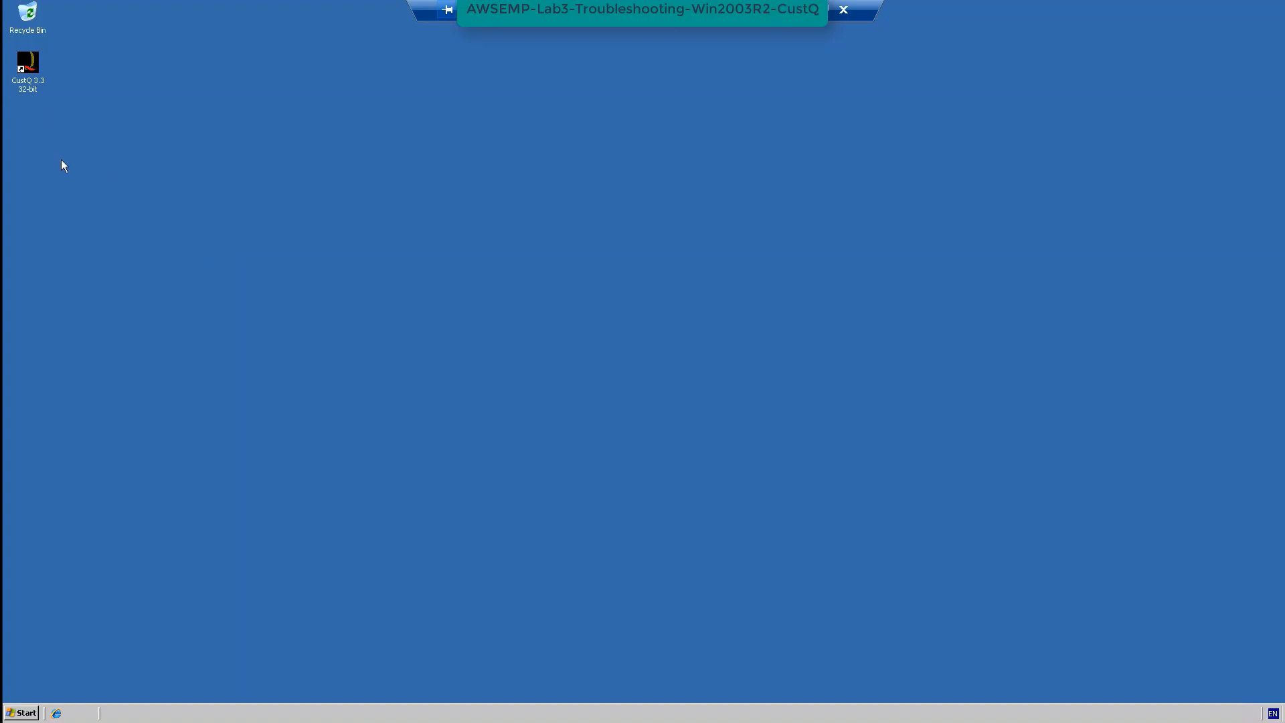
# Step: Test launching CustQ 3.3 32-bit on the Windows 2003 server, dismiss its dialog, and disconnect the remote session
pyautogui.doubleClick(30, 73)
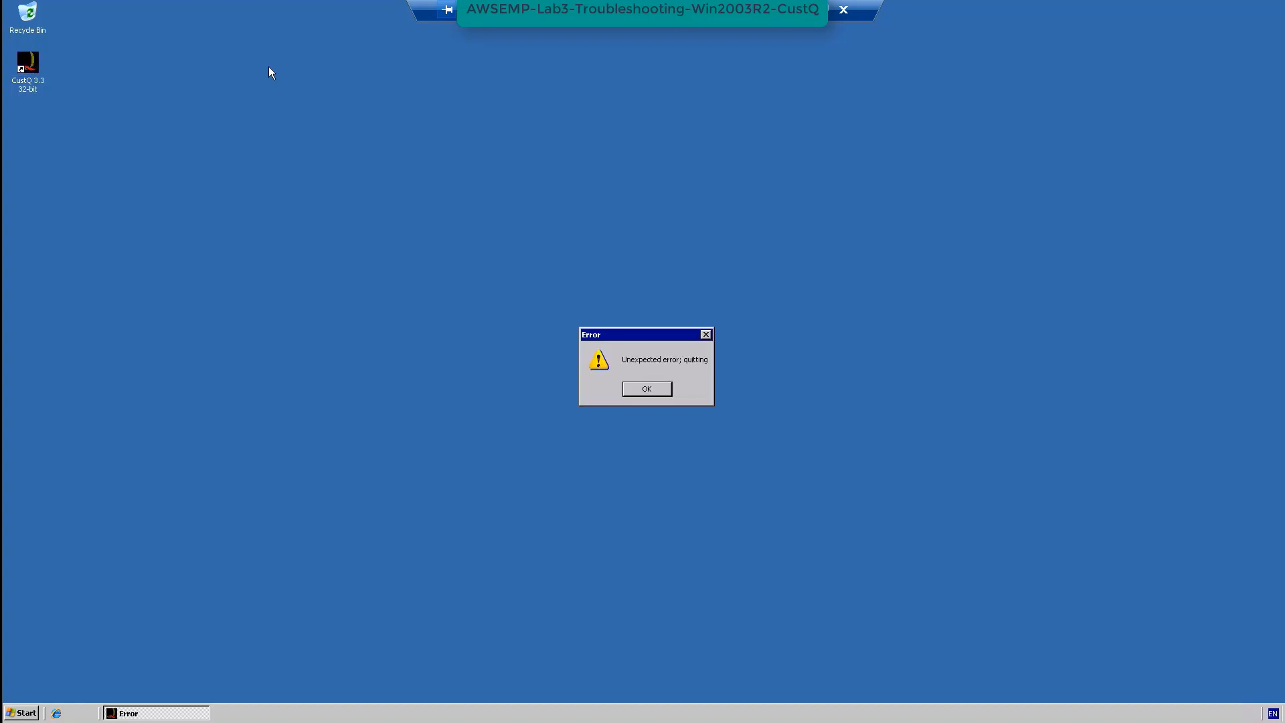
pyautogui.click(660, 392)
pyautogui.click(843, 10)
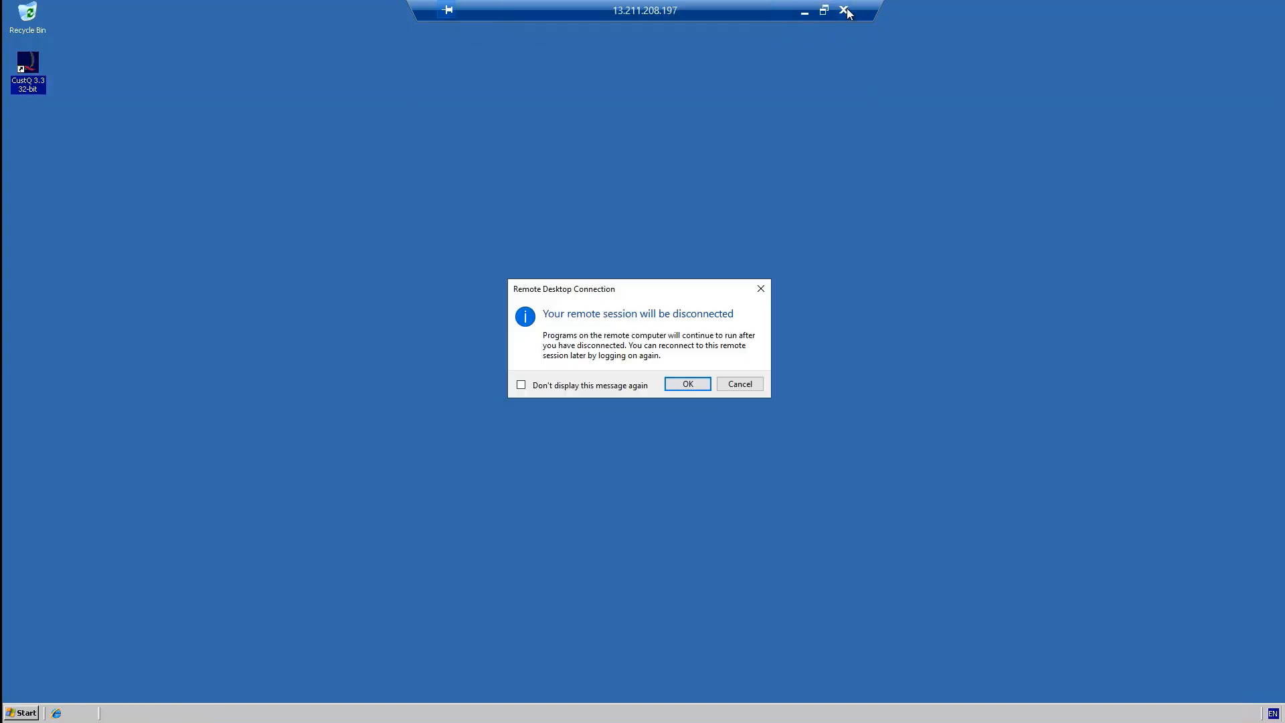
pyautogui.click(689, 383)
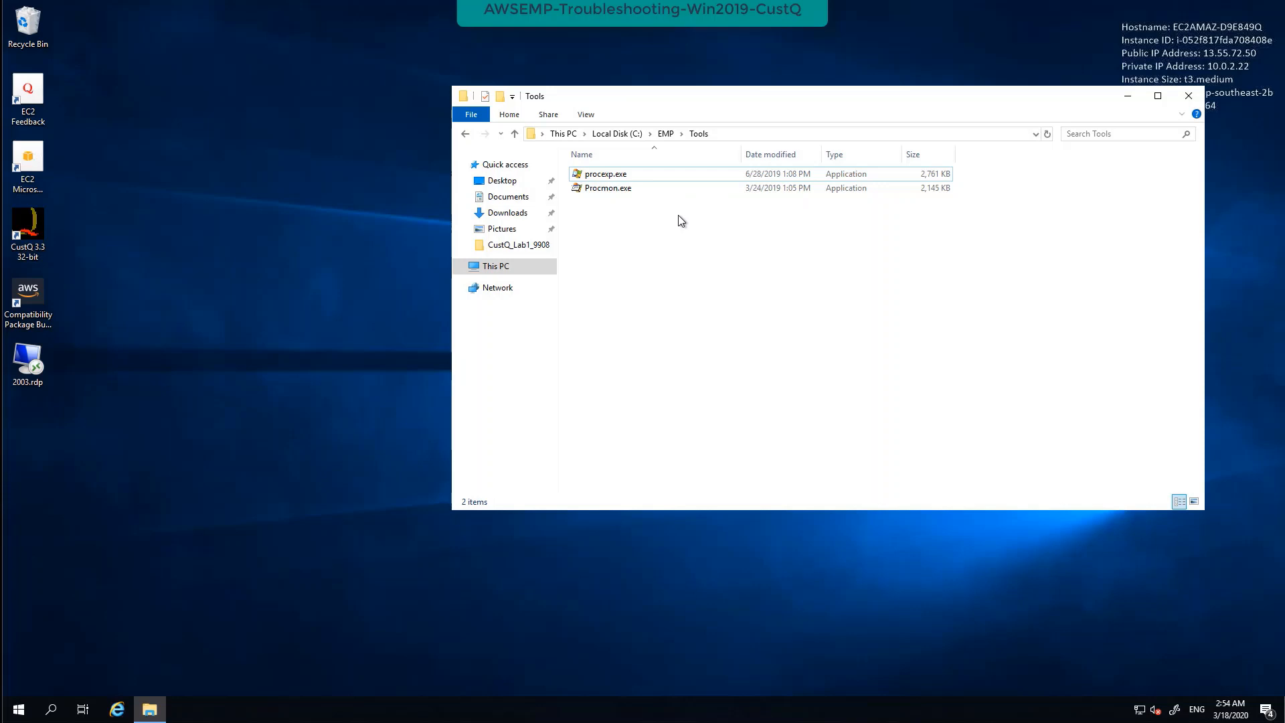
pyautogui.click(739, 136)
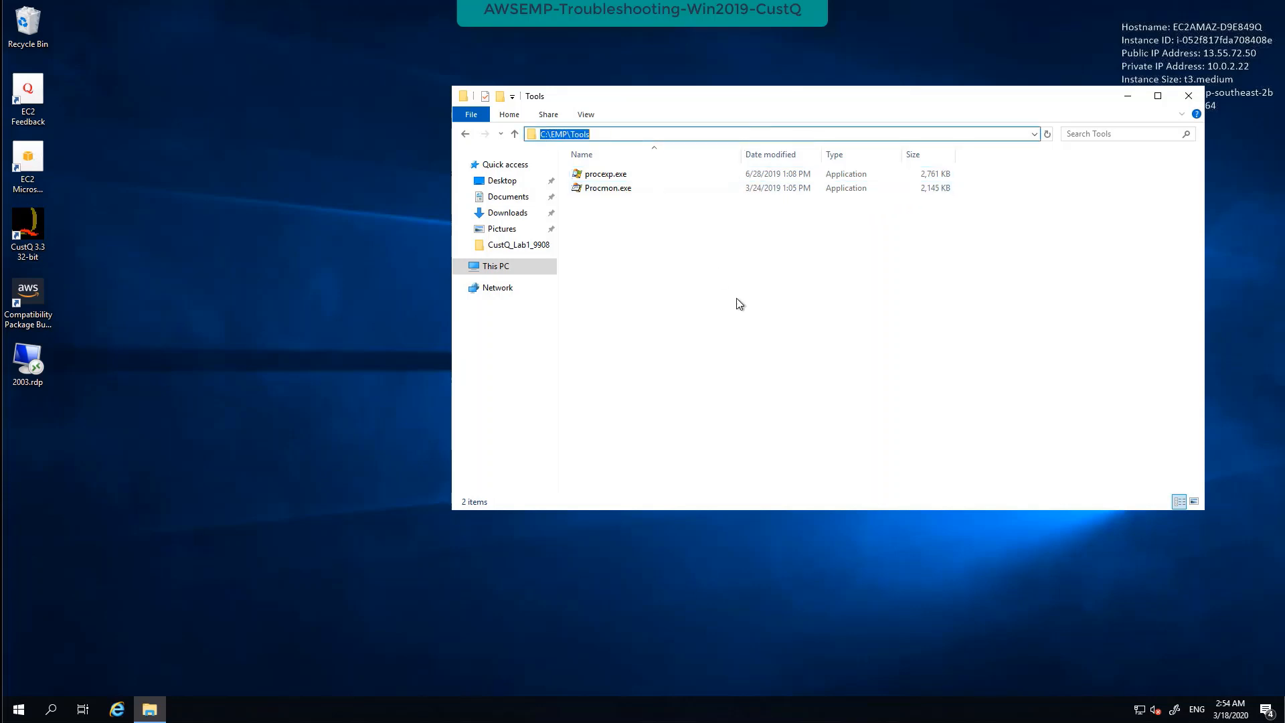
pyautogui.doubleClick(607, 187)
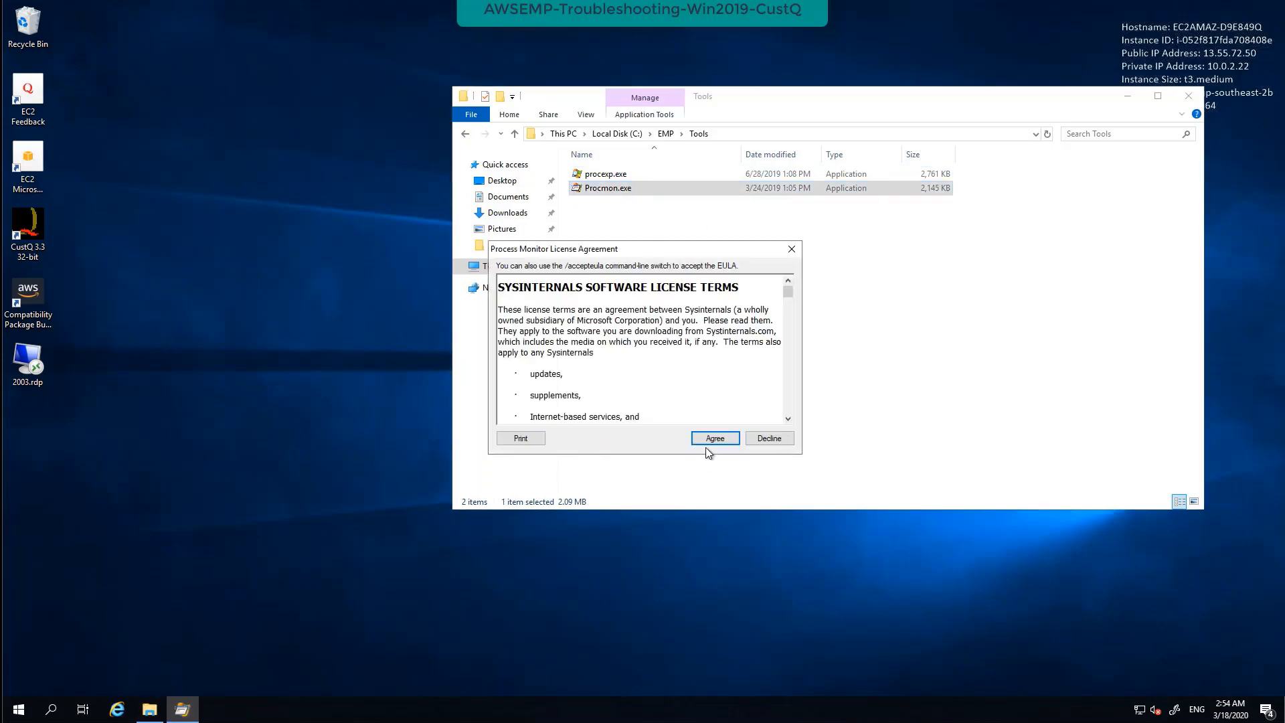
pyautogui.click(708, 441)
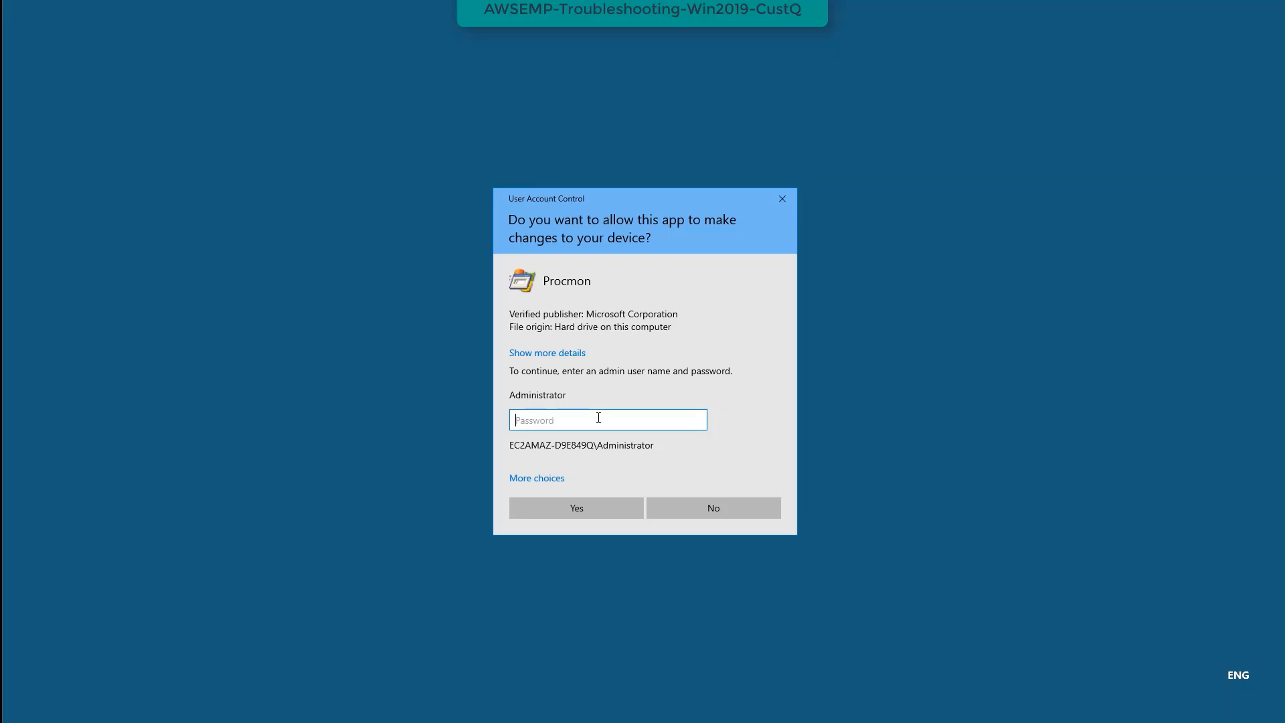
pyautogui.click(741, 504)
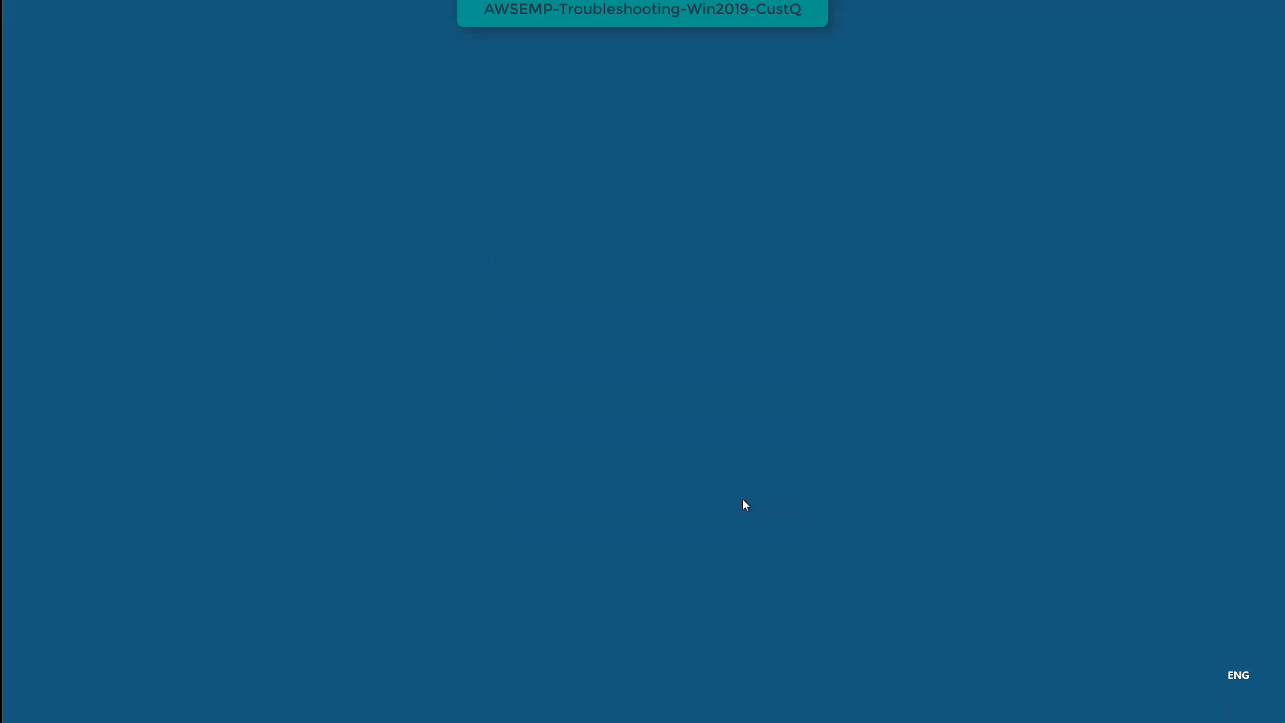
pyautogui.rightClick(620, 191)
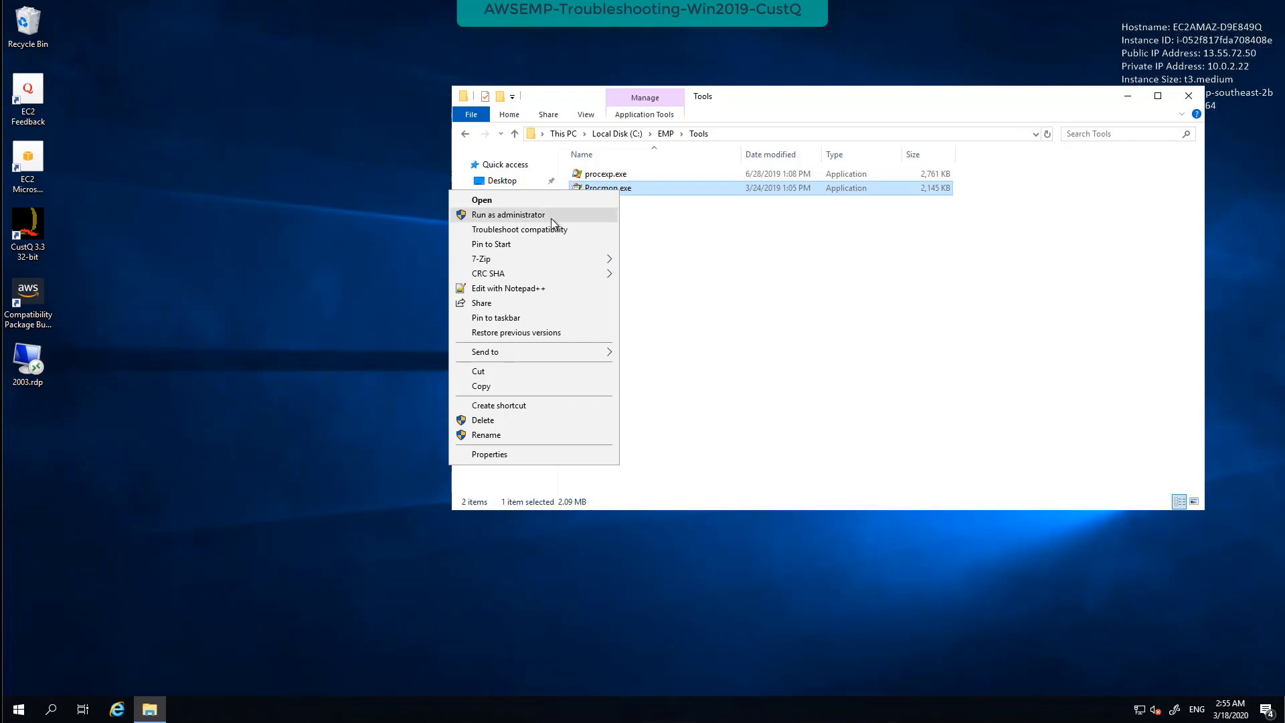
pyautogui.click(498, 223)
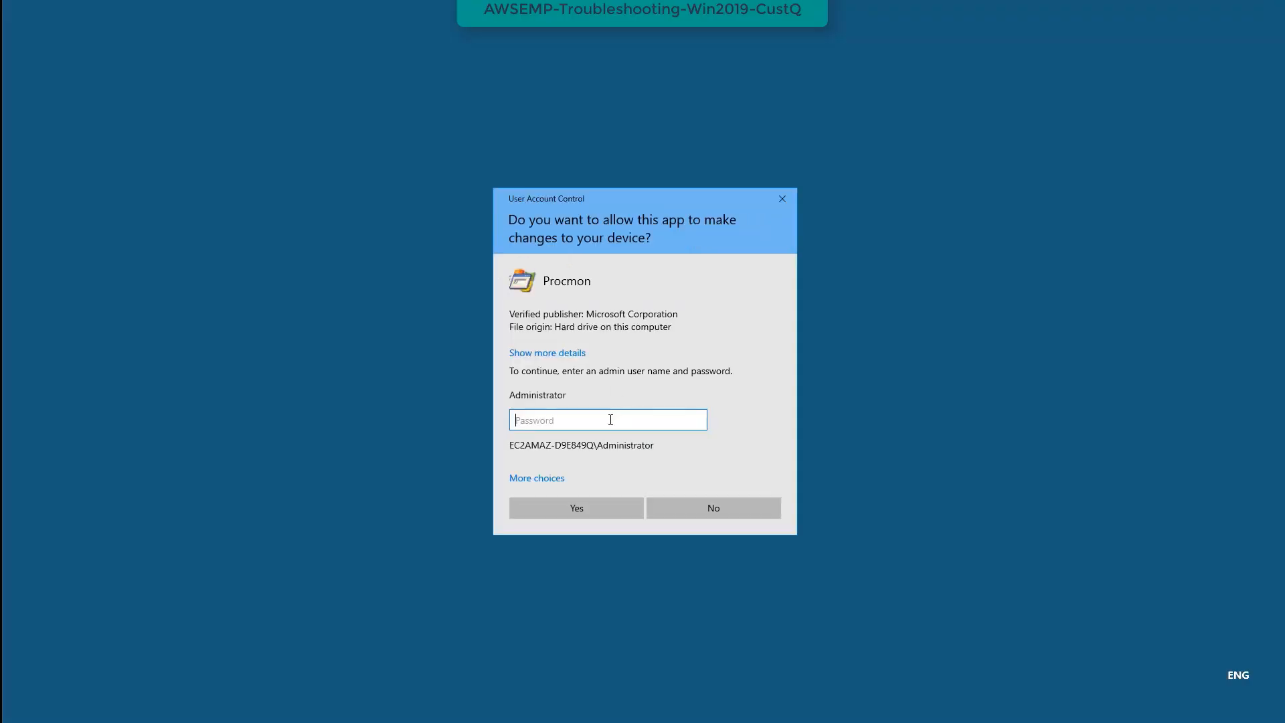
pyautogui.click(733, 510)
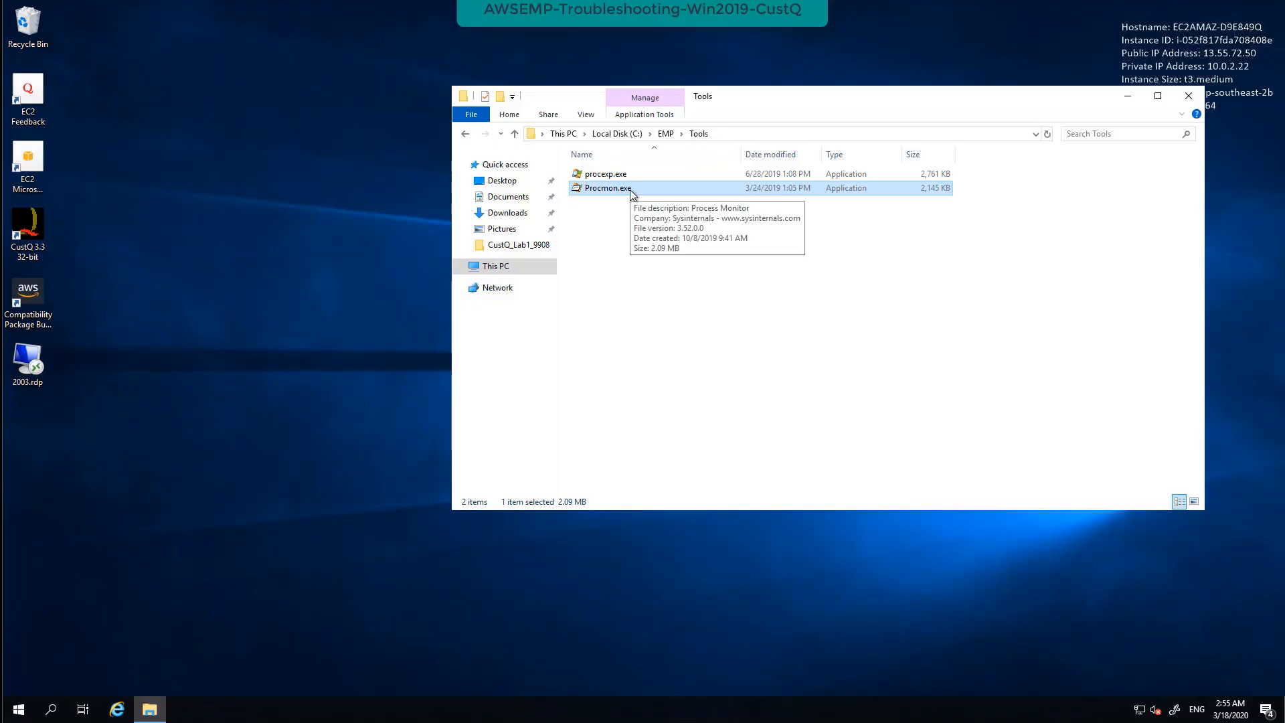
pyautogui.keyDown('shift'); pyautogui.rightClick(630, 191); pyautogui.keyUp('shift')
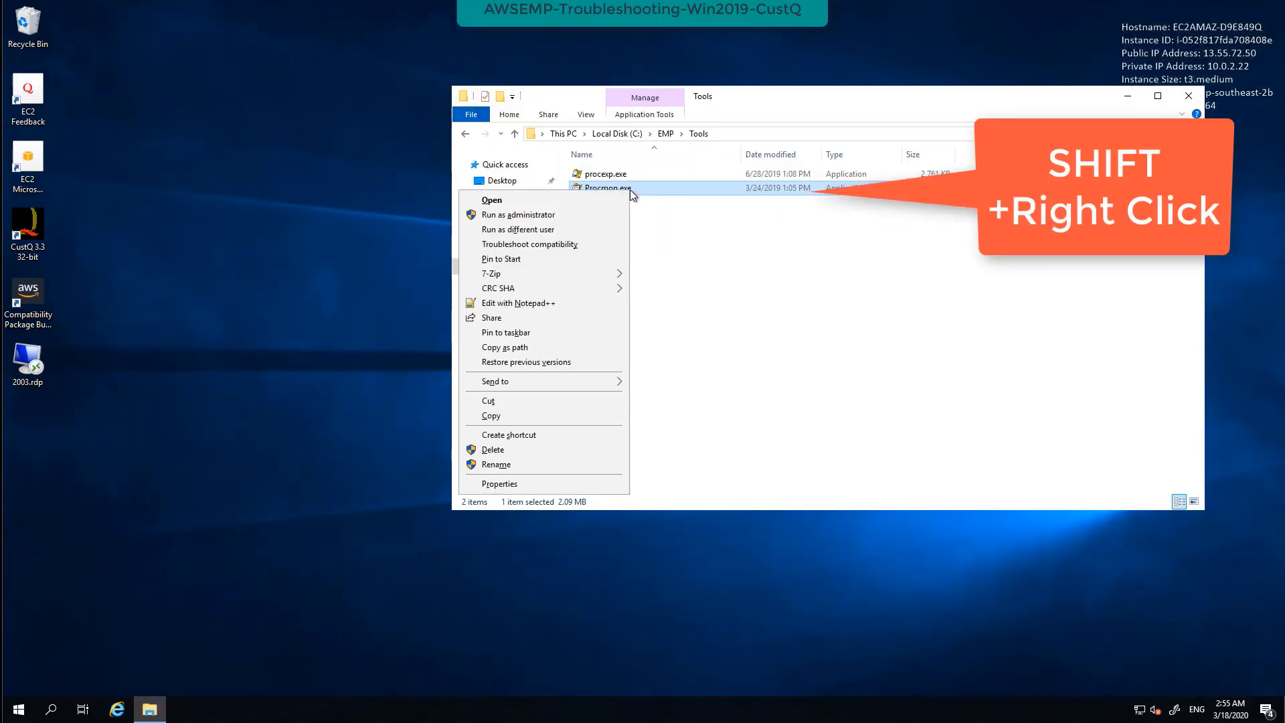
pyautogui.click(662, 239)
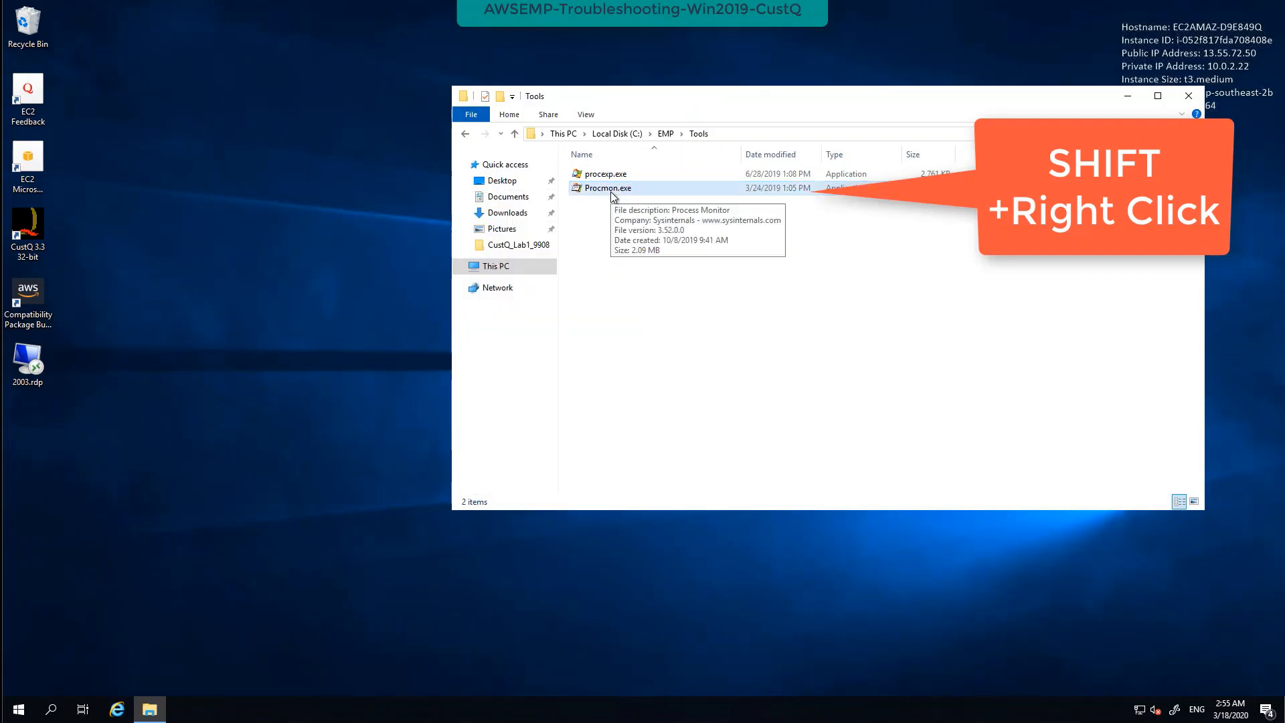
# Step: Run Procmon.exe from C:\EMP\Tools as a different user, using .\Administrator and the account password
pyautogui.keyDown('shift'); pyautogui.rightClick(611, 191); pyautogui.keyUp('shift')
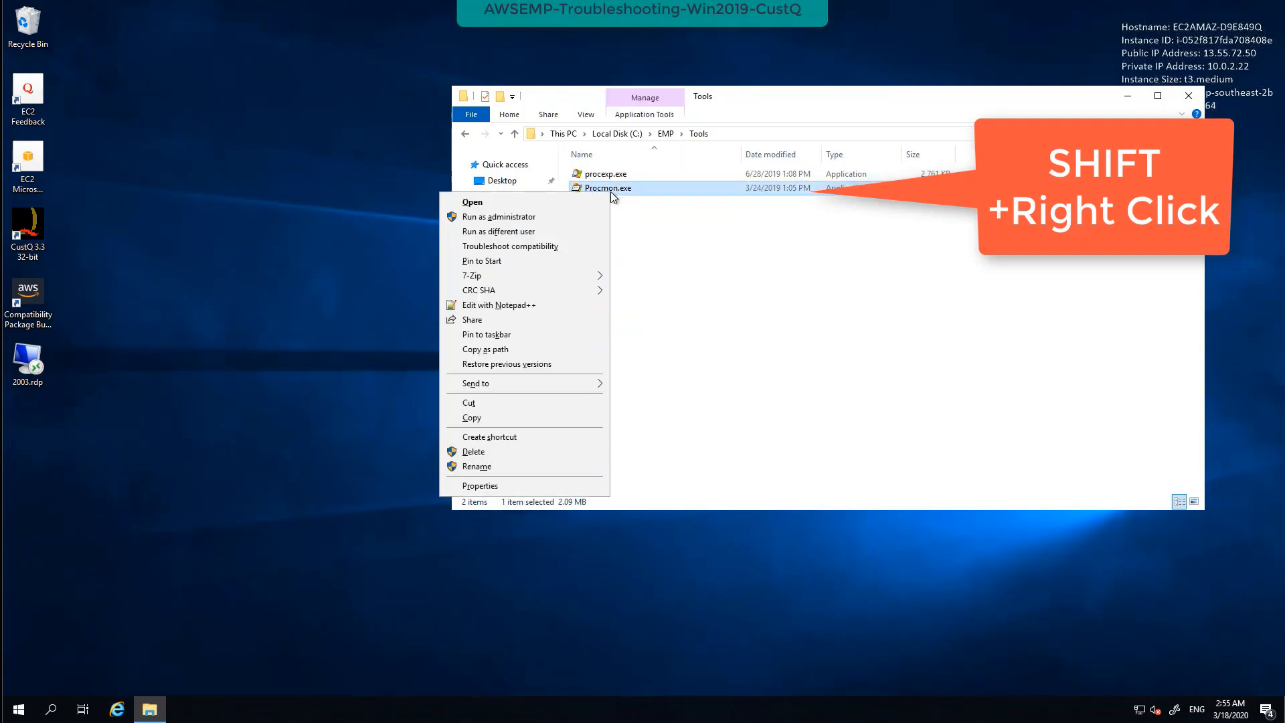
pyautogui.click(530, 238)
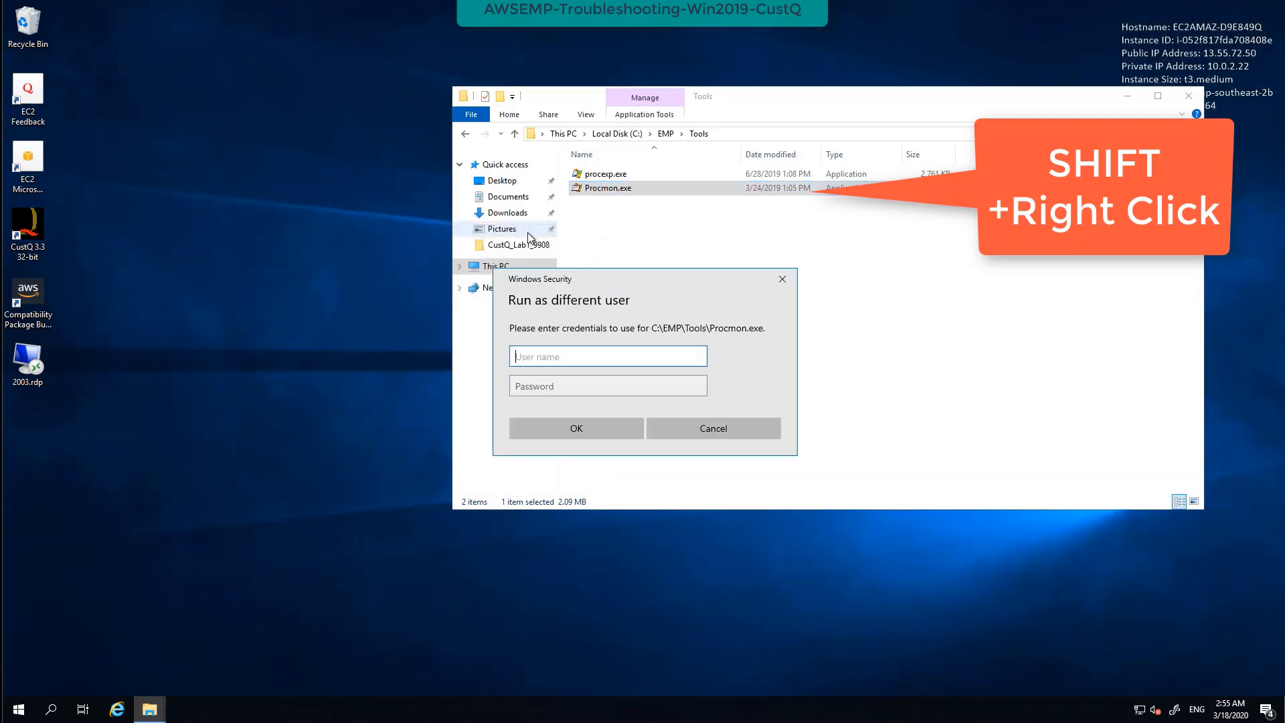
pyautogui.write('.\\')
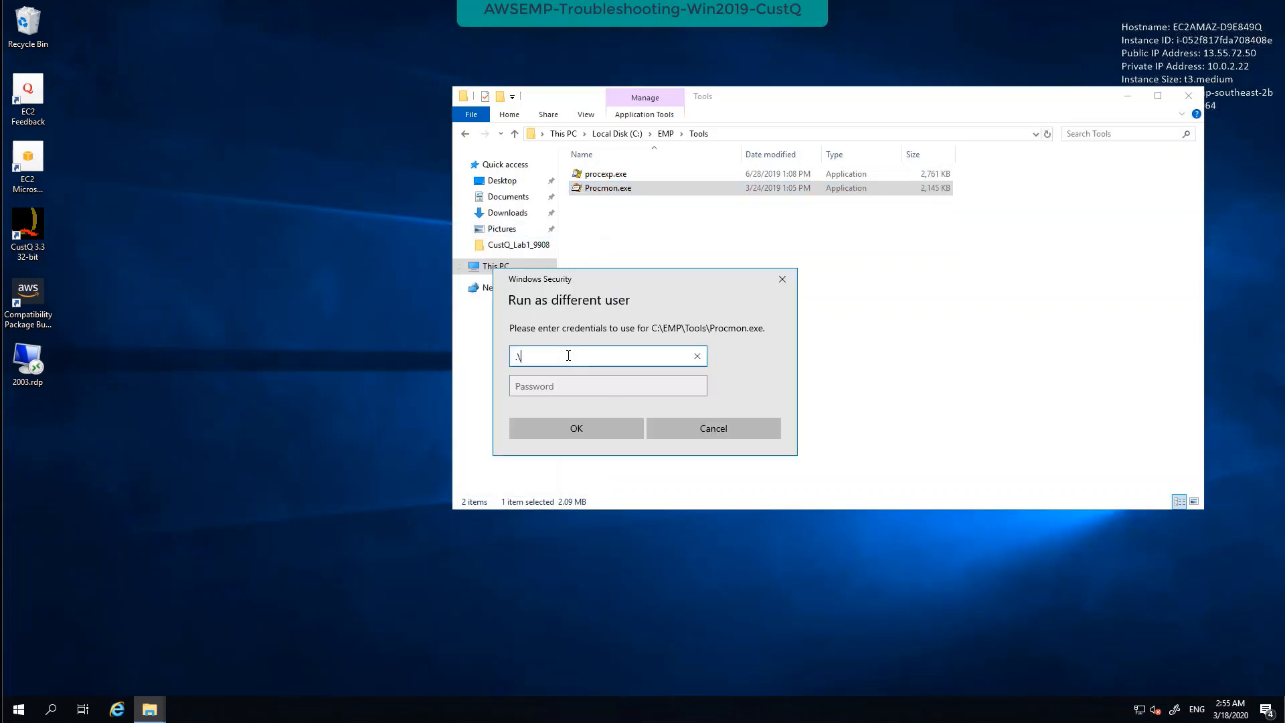
pyautogui.write('Administrator')
pyautogui.press('Tab')
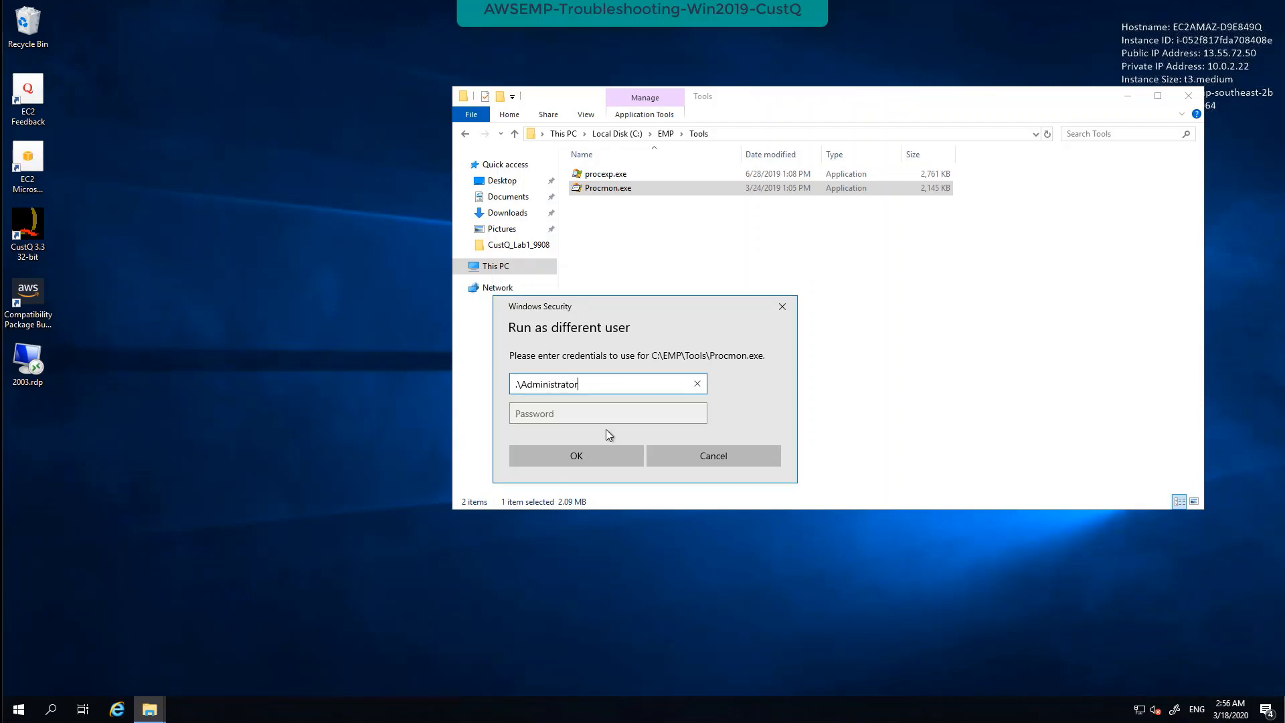
pyautogui.press('Tab')
pyautogui.hotkey('ctrl', 'v')
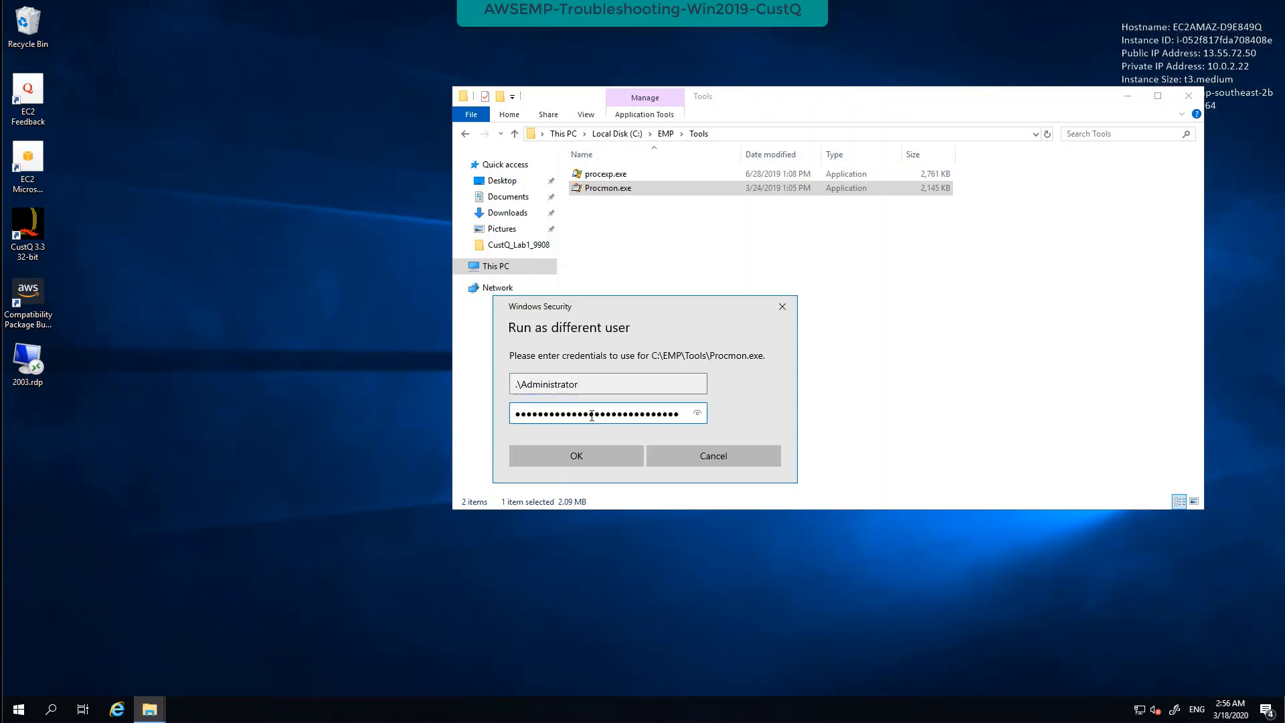
pyautogui.click(602, 456)
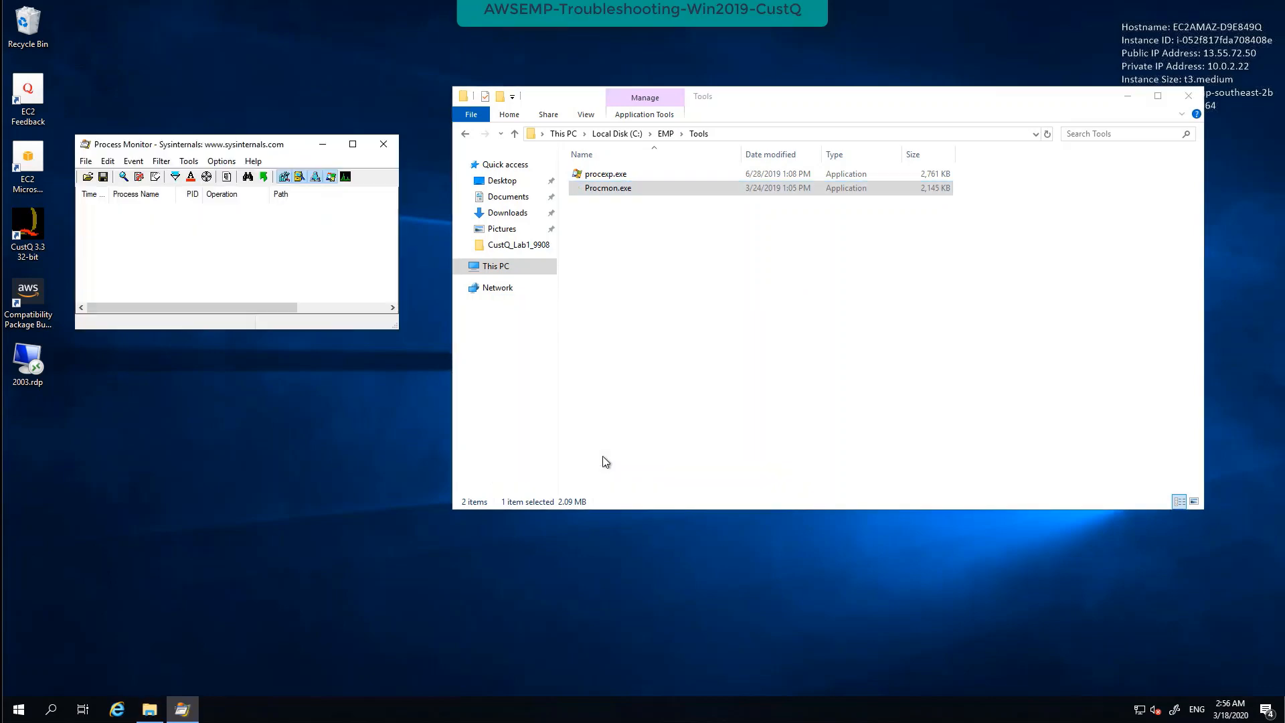
# Step: Reposition and enlarge the Process Monitor window so its event columns are readable, and minimize the Tools folder window
pyautogui.moveTo(244, 144); pyautogui.dragTo(804, 251)
pyautogui.moveTo(957, 434); pyautogui.dragTo(1166, 661)
pyautogui.moveTo(868, 258); pyautogui.dragTo(773, 87)
pyautogui.click(1131, 97)
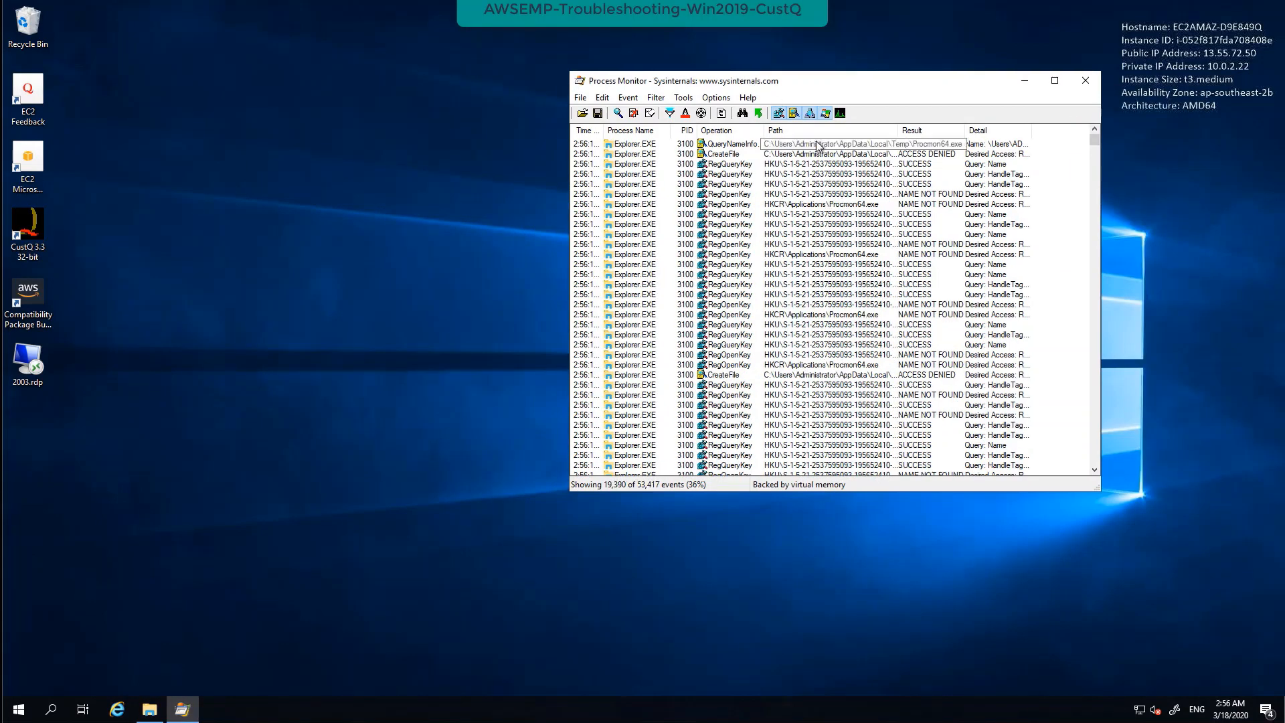
pyautogui.moveTo(1124, 257); pyautogui.dragTo(1158, 257)
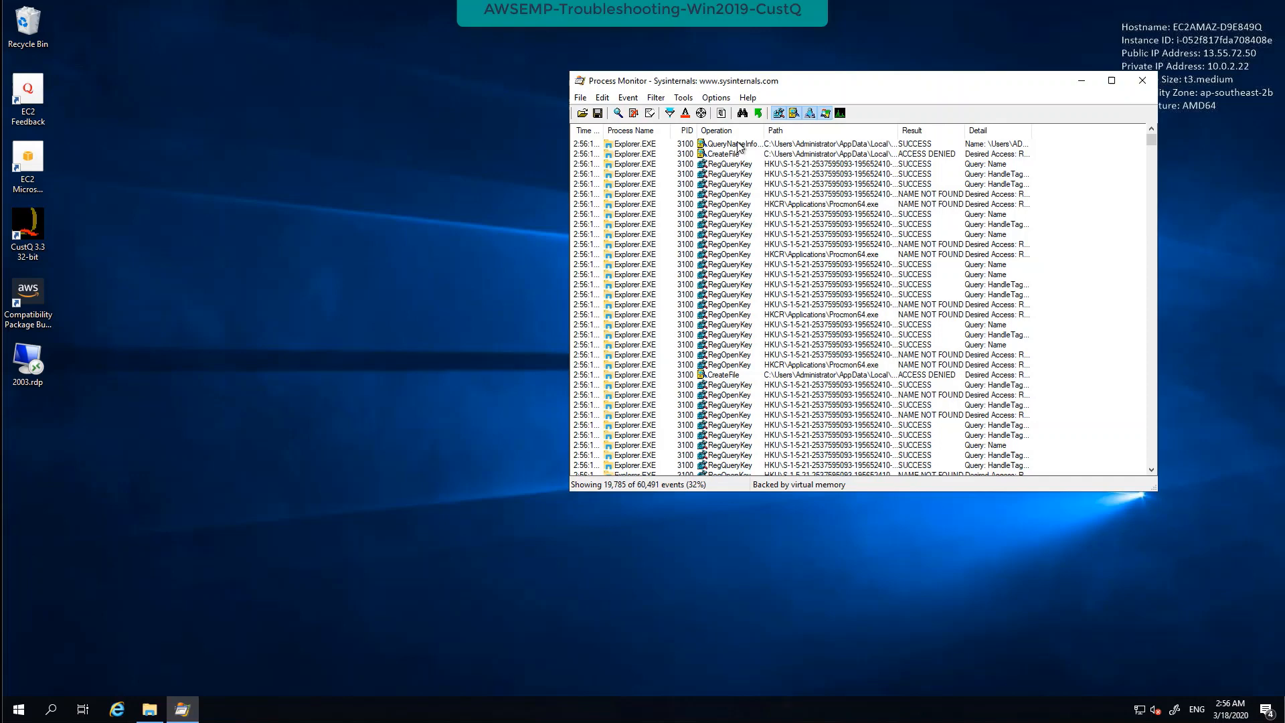
# Step: Turn on event auto-scroll, capture a launch of CustQ 3.3 32-bit, dismiss its error dialog, and stop the capture
pyautogui.click(633, 117)
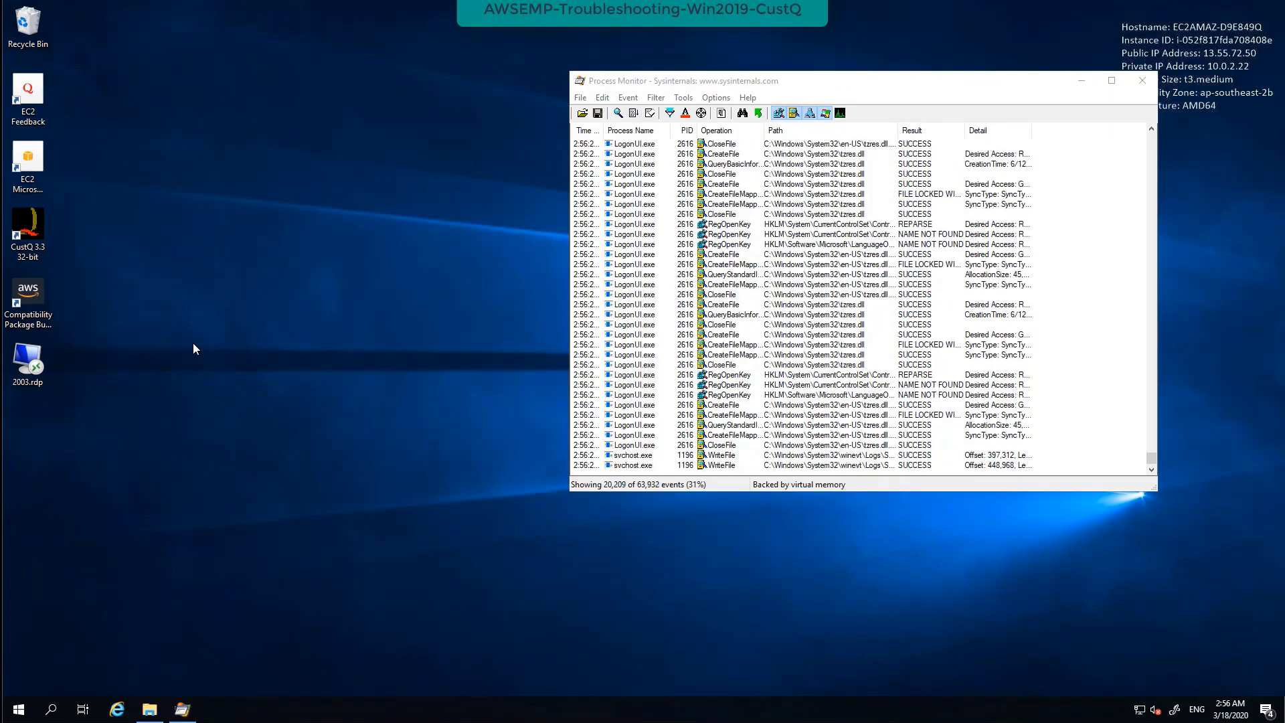
pyautogui.click(32, 221)
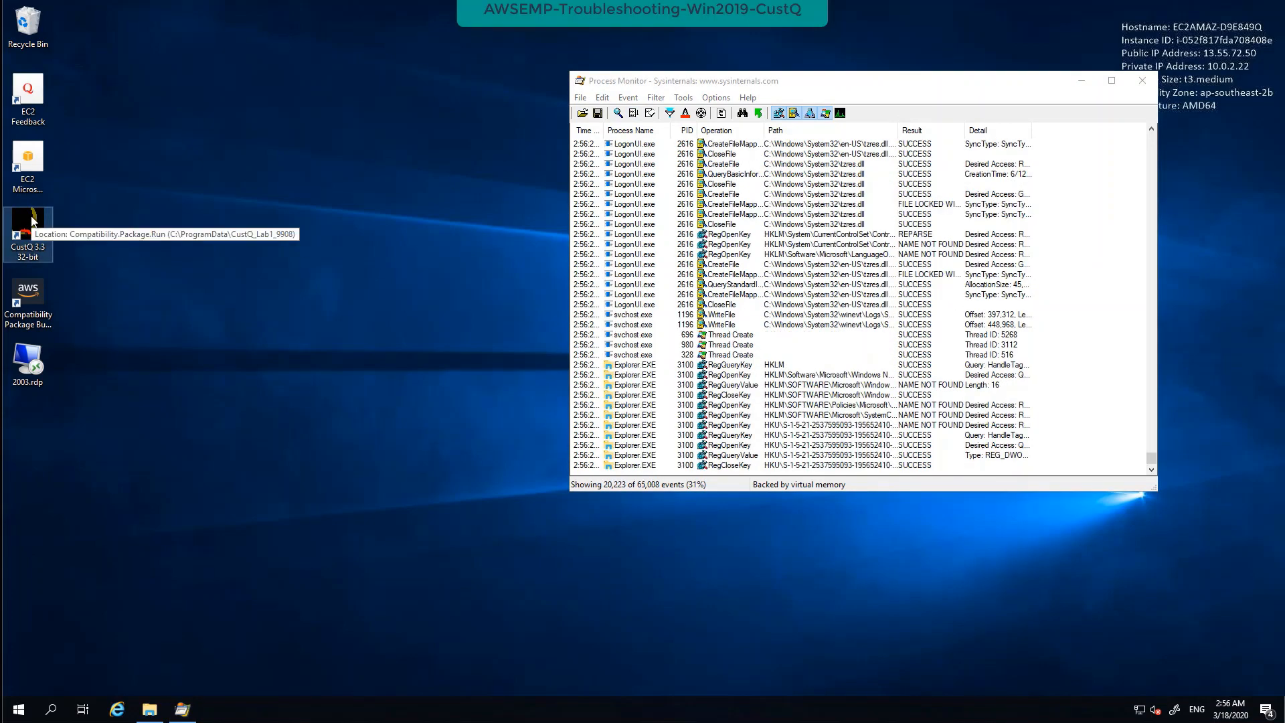
pyautogui.doubleClick(32, 221)
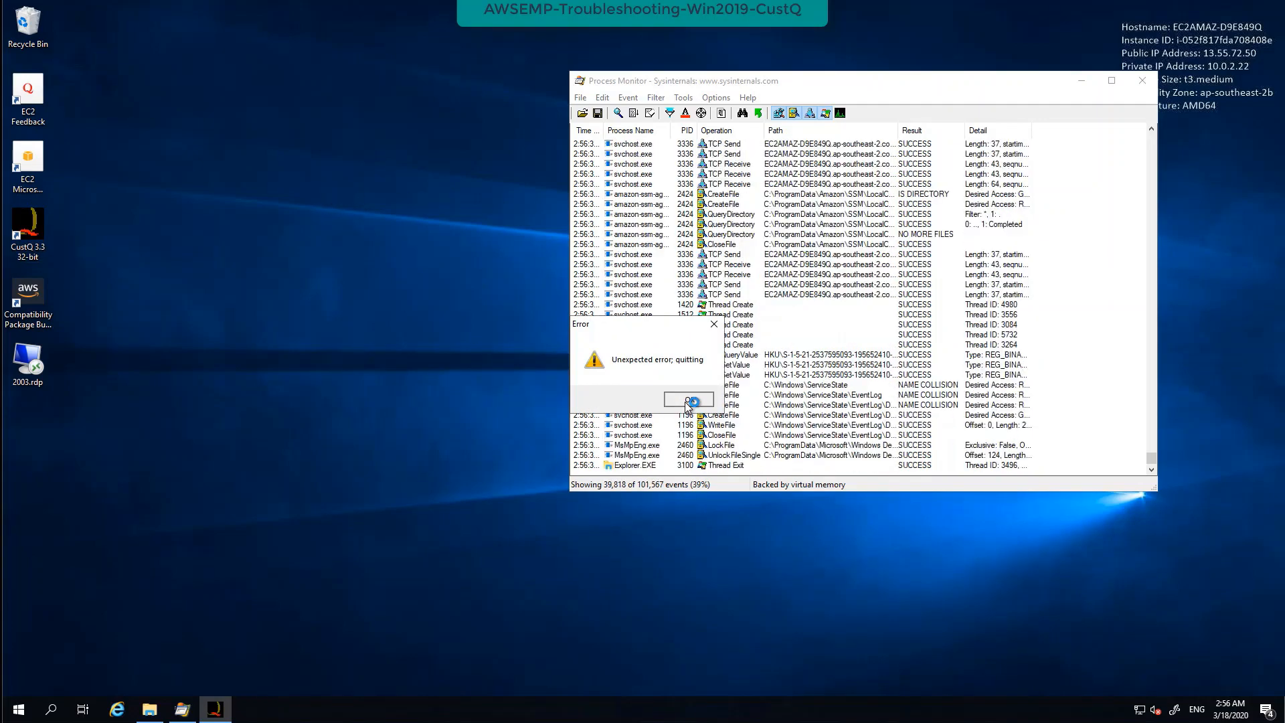
pyautogui.click(688, 400)
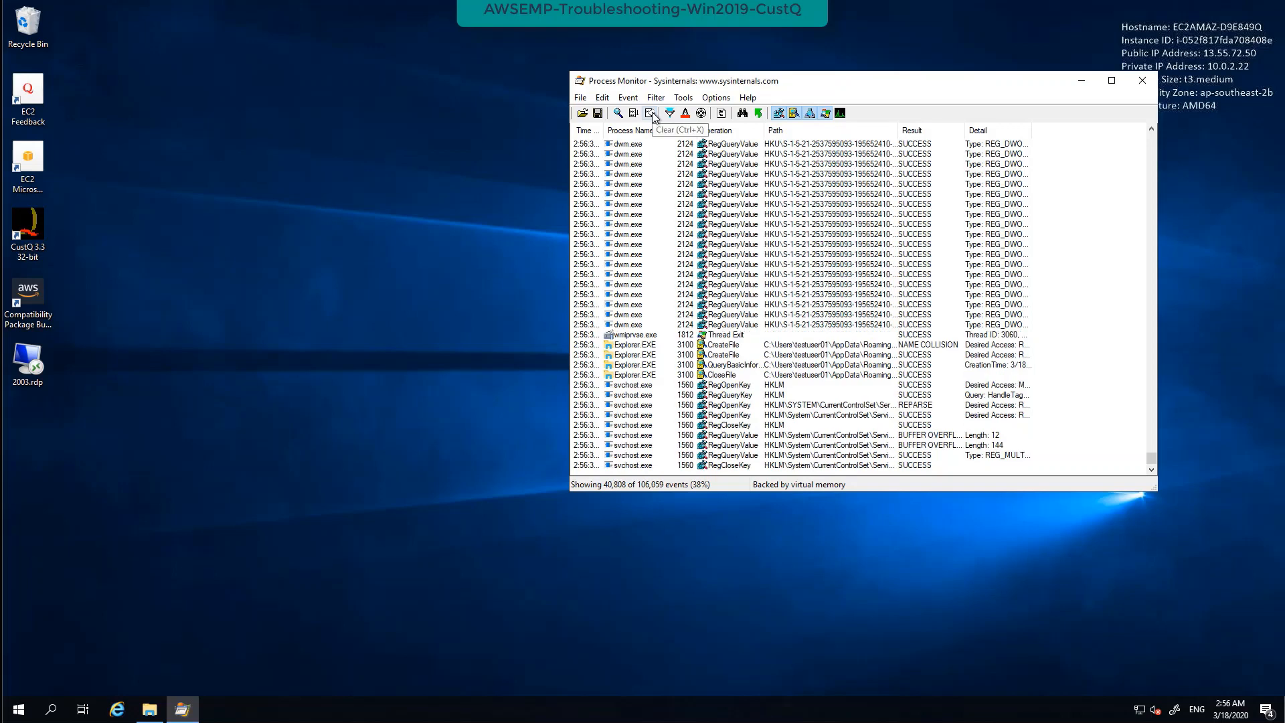
pyautogui.click(620, 117)
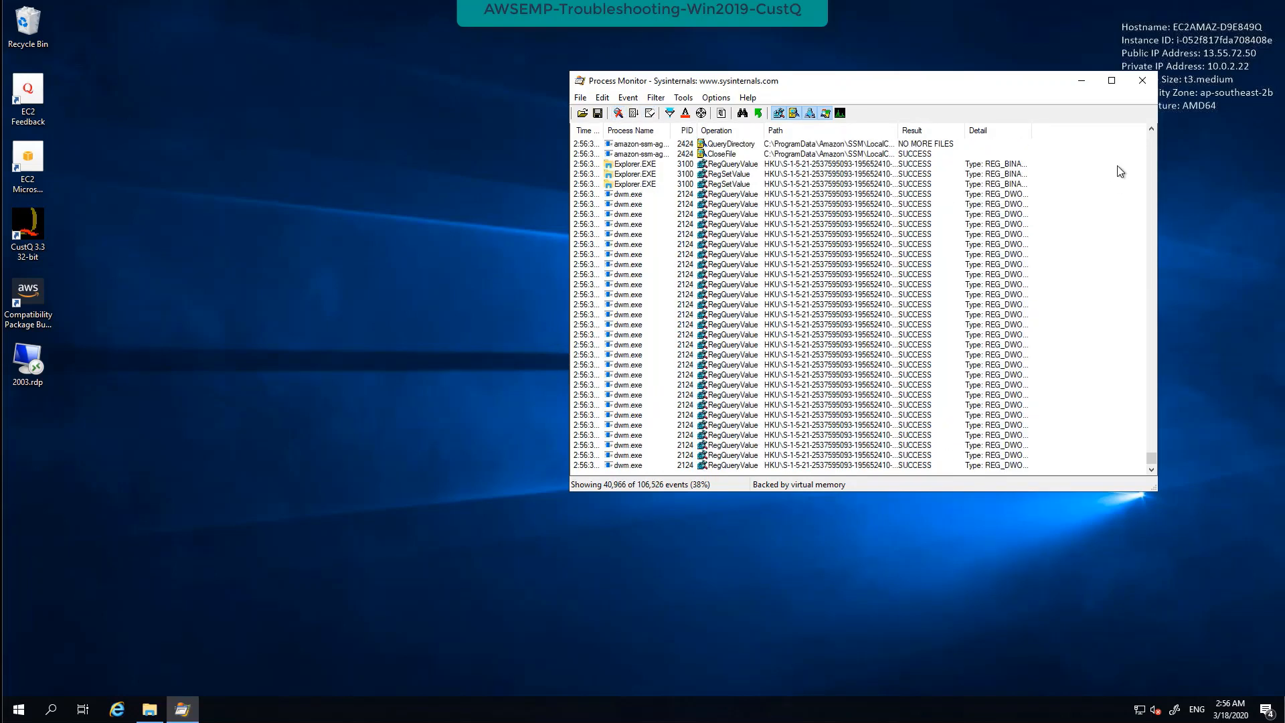
# Step: Locate the Qui.exe events in the trace and reset the event filter to its default conditions
pyautogui.moveTo(1153, 467); pyautogui.dragTo(1147, 411)
pyautogui.moveTo(631, 269)
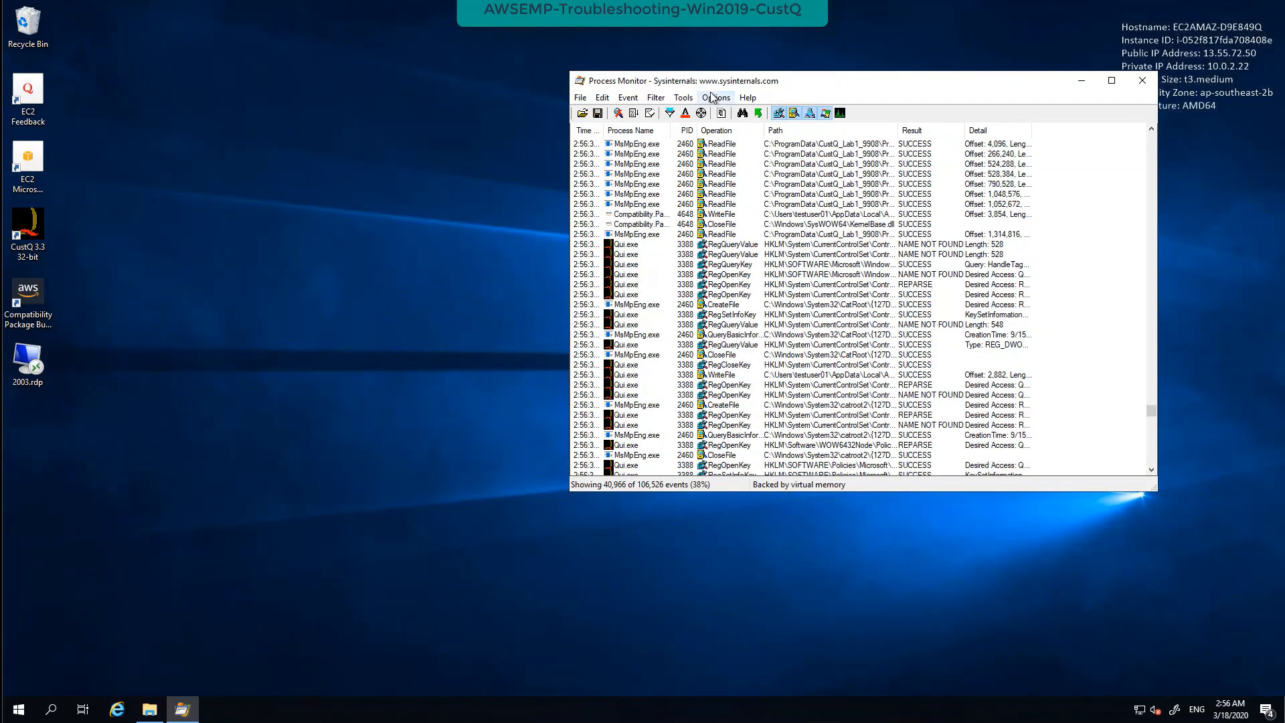
pyautogui.click(655, 99)
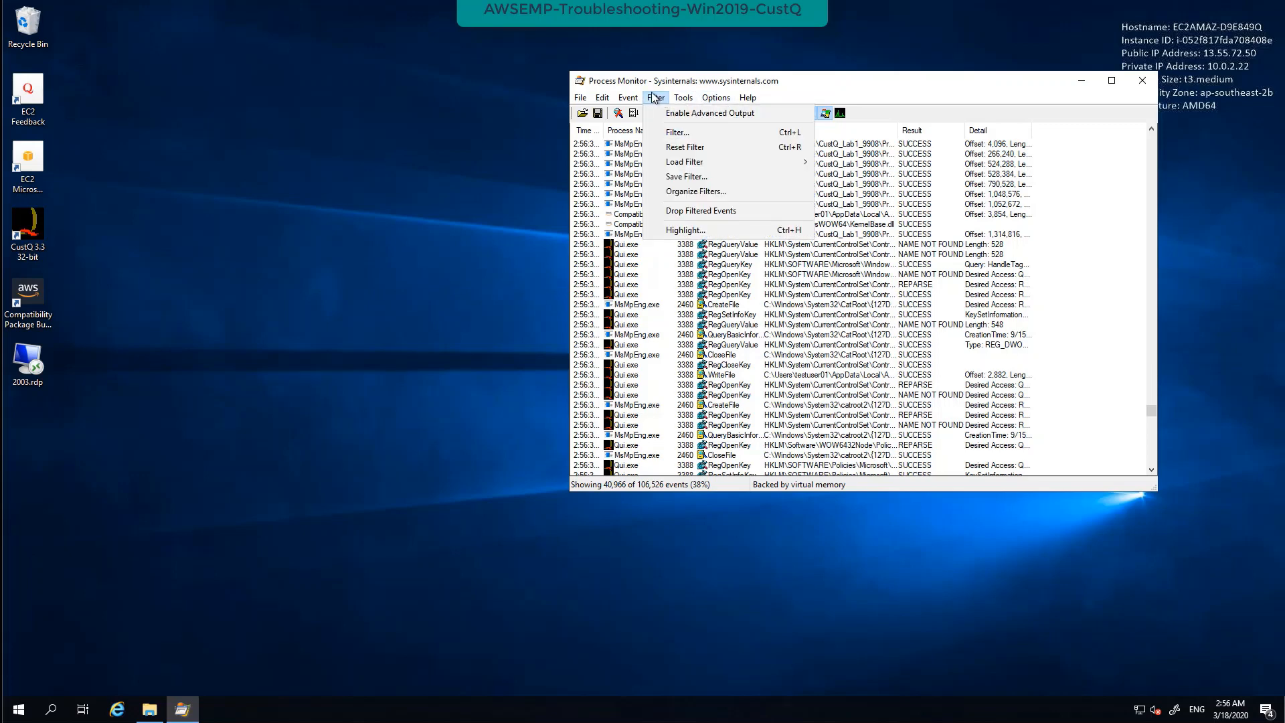
pyautogui.click(678, 131)
pyautogui.click(656, 231)
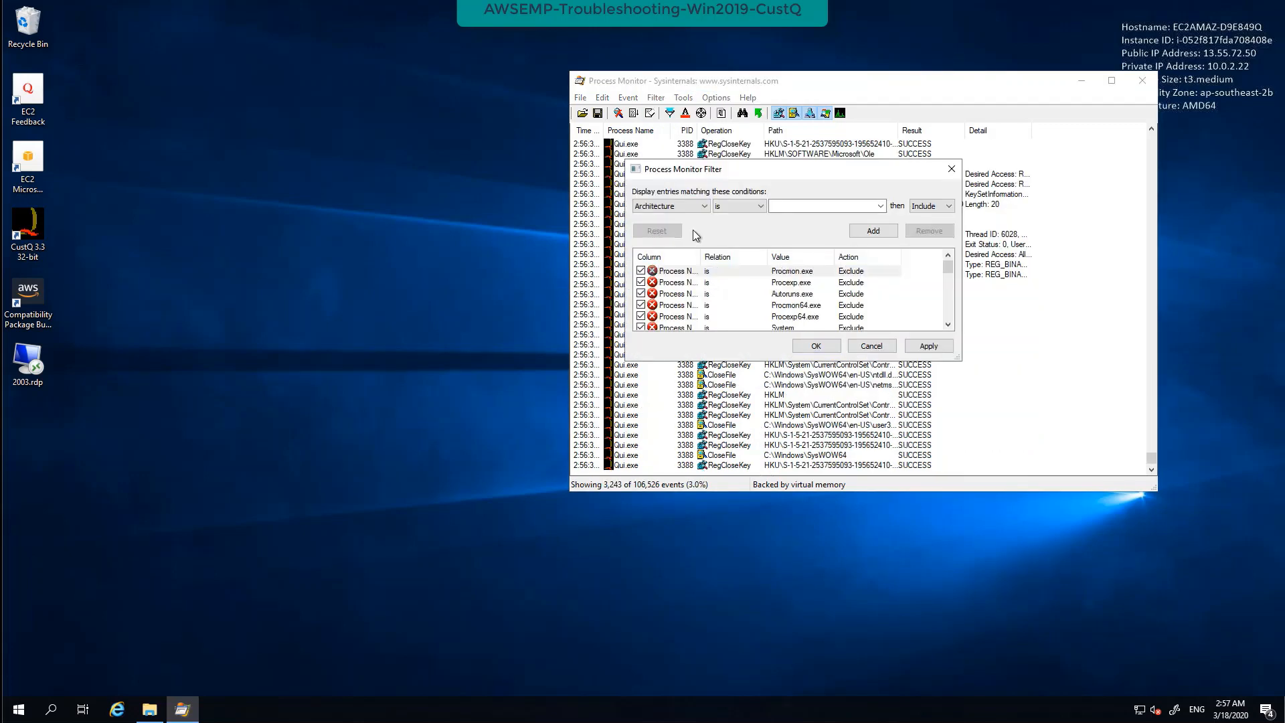
# Step: Remove the Event Class Profiling exclusion and the Path exclusions for $Boot, $BadClus, $Secure, $UpCase and $Extend
pyautogui.scroll(-5, 712, 320)
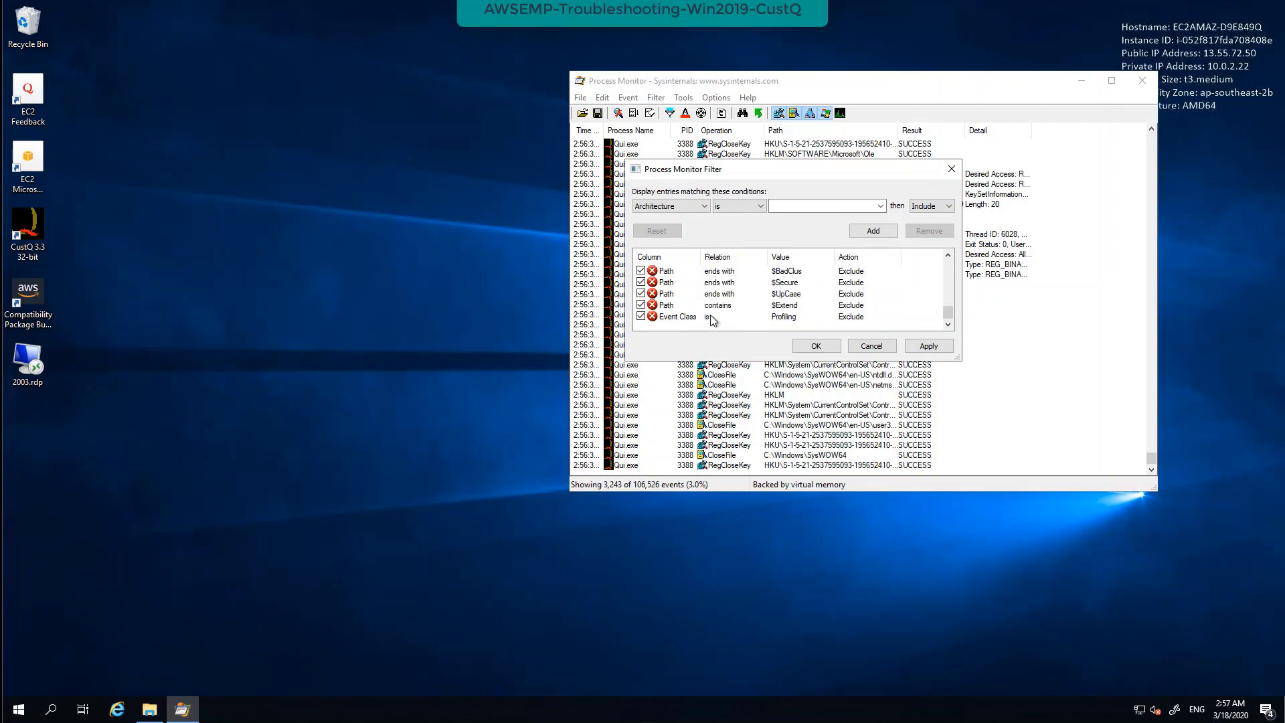
pyautogui.click(707, 317)
pyautogui.click(939, 230)
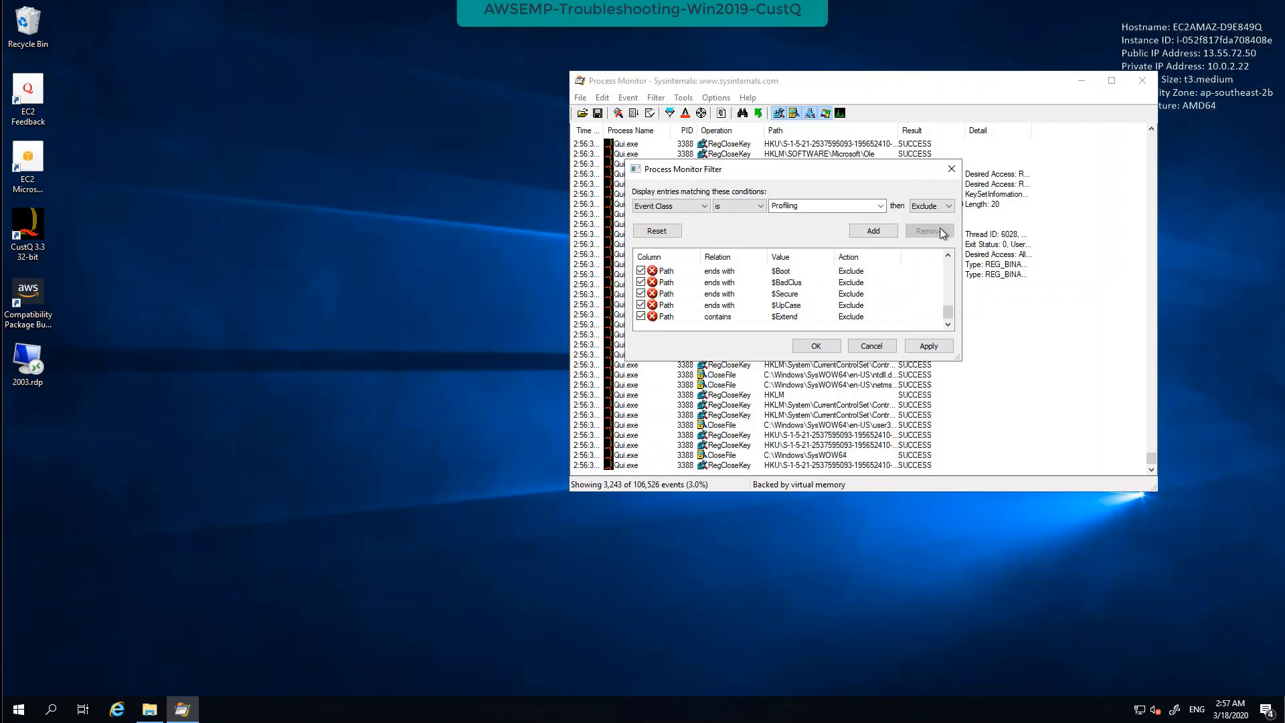
pyautogui.click(664, 275)
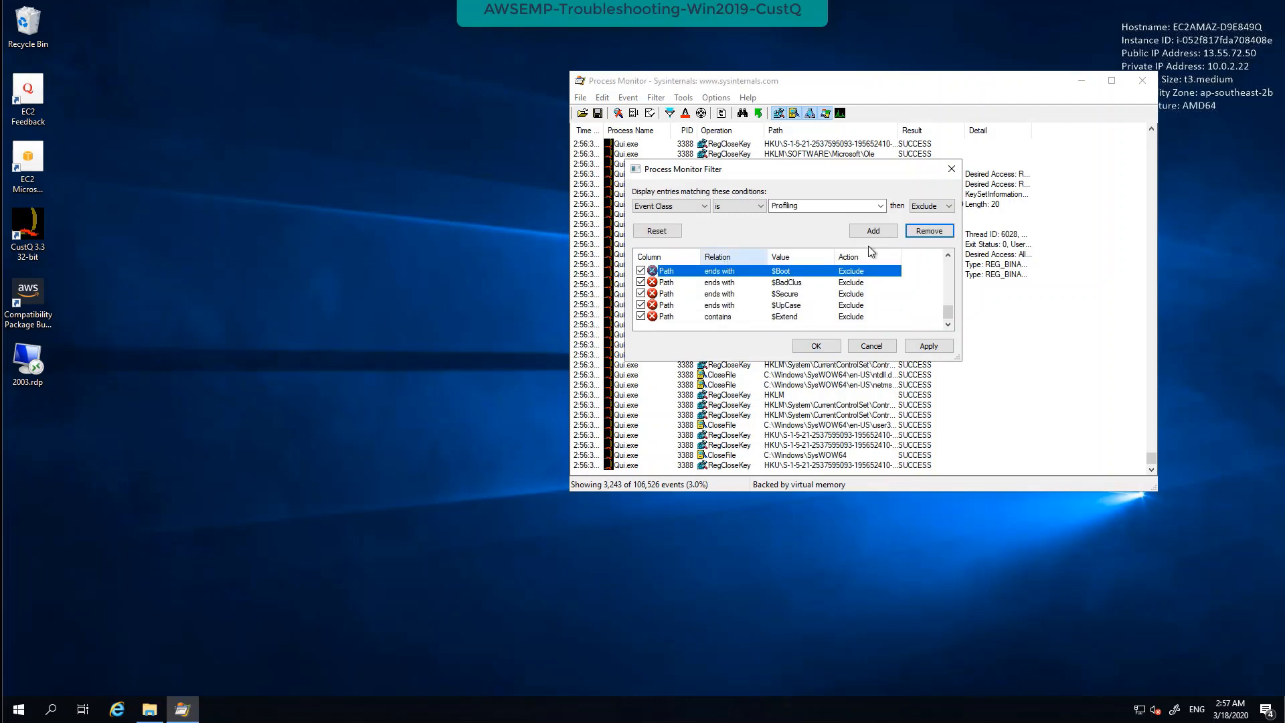
pyautogui.click(922, 236)
pyautogui.click(922, 235)
pyautogui.click(922, 235)
pyautogui.click(921, 236)
pyautogui.click(922, 235)
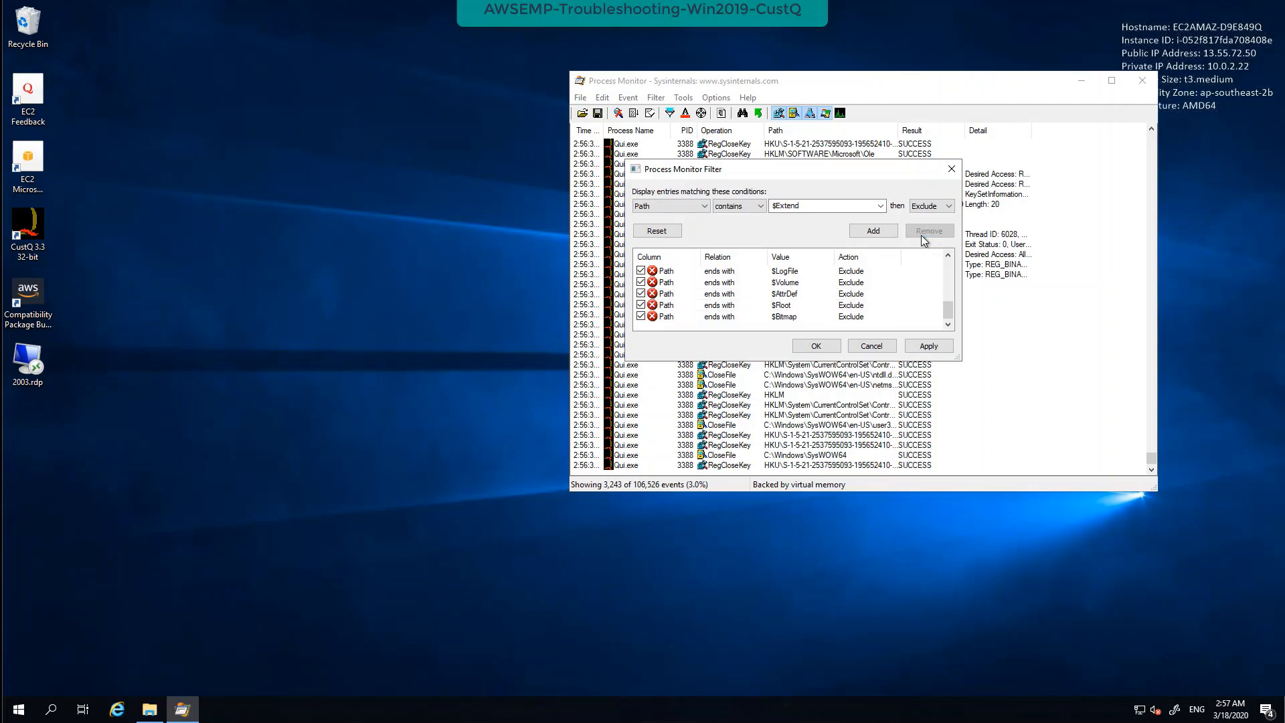
# Step: Remove the exclusions from $LogFile through $Bitmap, plus those for FASTIO_, FAST IO, pagefile.sys, $Mft and $MftMirr
pyautogui.click(676, 283)
pyautogui.click(678, 271)
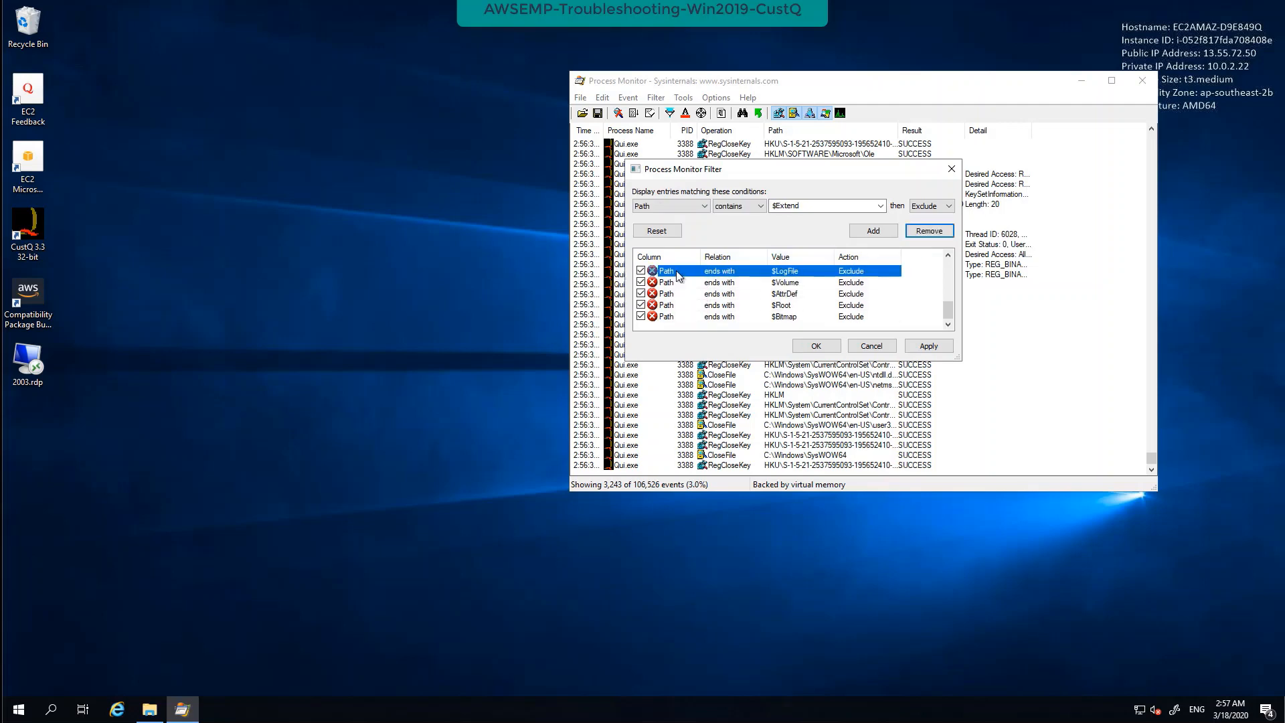
pyautogui.click(940, 234)
pyautogui.click(940, 234)
pyautogui.click(941, 235)
pyautogui.click(941, 237)
pyautogui.click(942, 237)
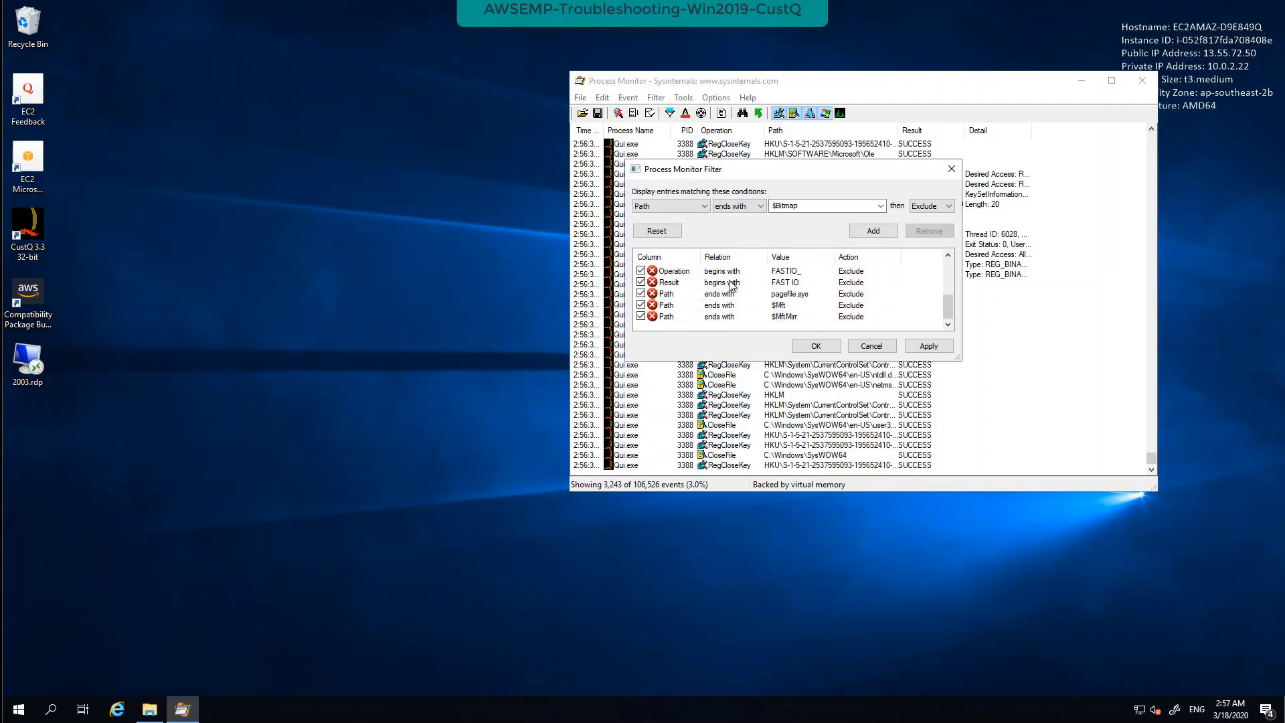
pyautogui.click(680, 275)
pyautogui.click(923, 236)
pyautogui.click(926, 234)
pyautogui.click(927, 234)
pyautogui.click(927, 234)
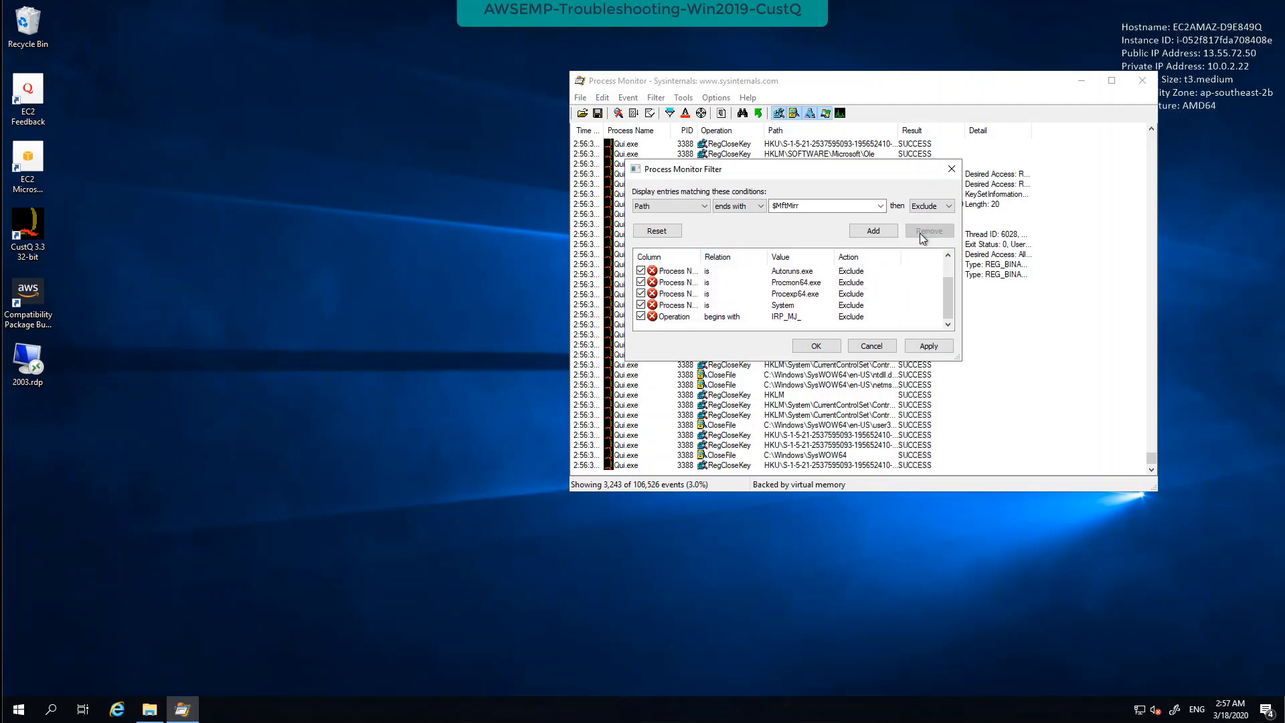
# Step: Remove the remaining Process Name and IRP_MJ_ exclusions, then apply the empty filter and close the filter dialog
pyautogui.click(717, 282)
pyautogui.click(929, 233)
pyautogui.click(928, 233)
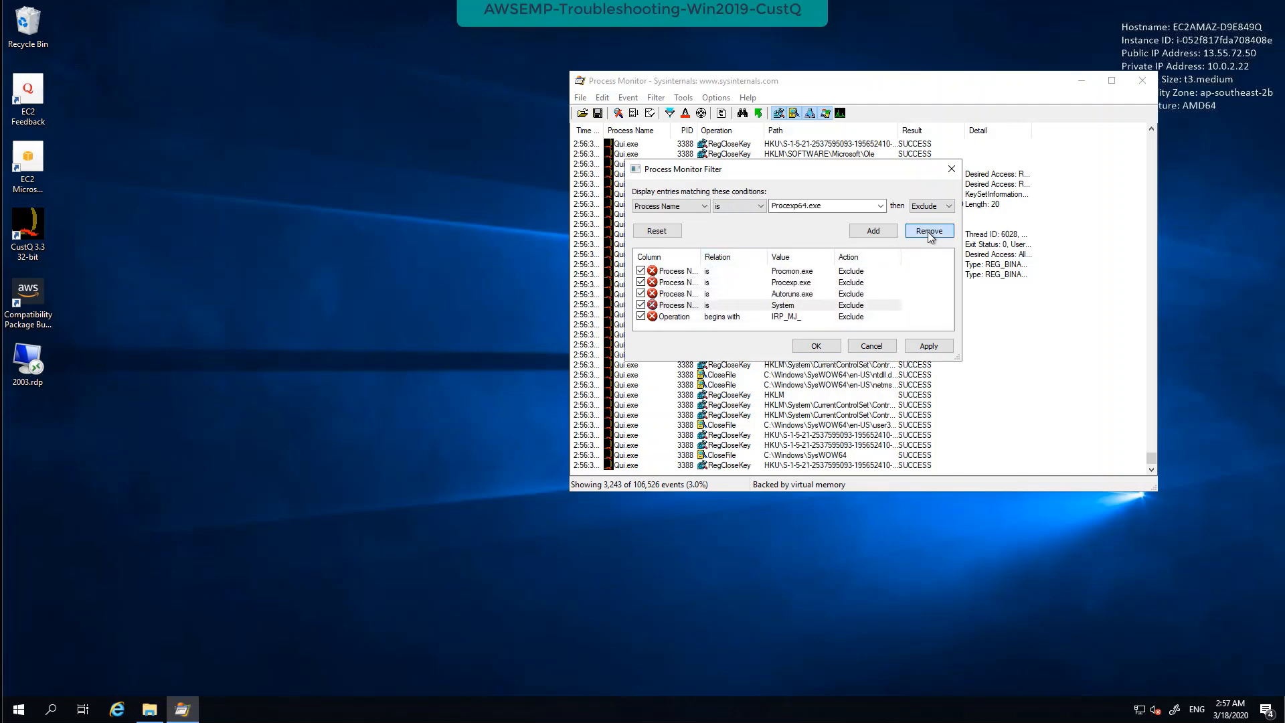
pyautogui.click(928, 234)
pyautogui.click(928, 234)
pyautogui.click(693, 273)
pyautogui.click(929, 231)
pyautogui.click(929, 231)
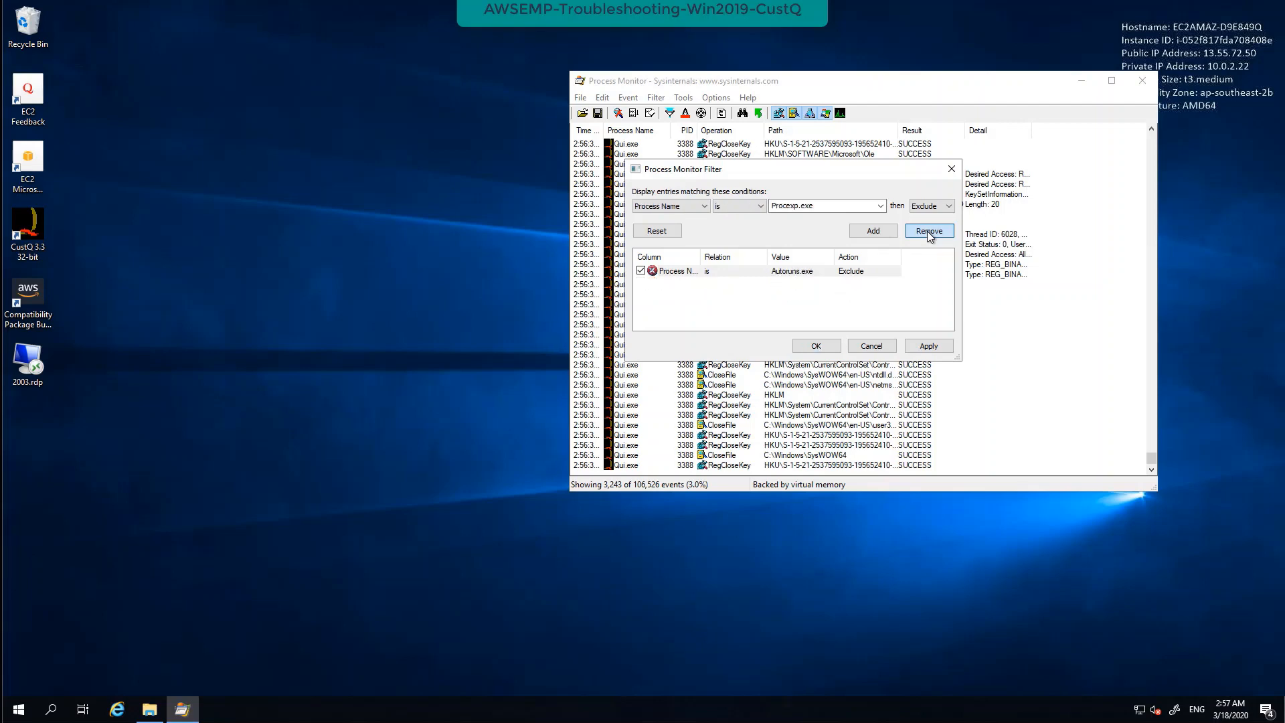
pyautogui.click(929, 231)
pyautogui.click(927, 345)
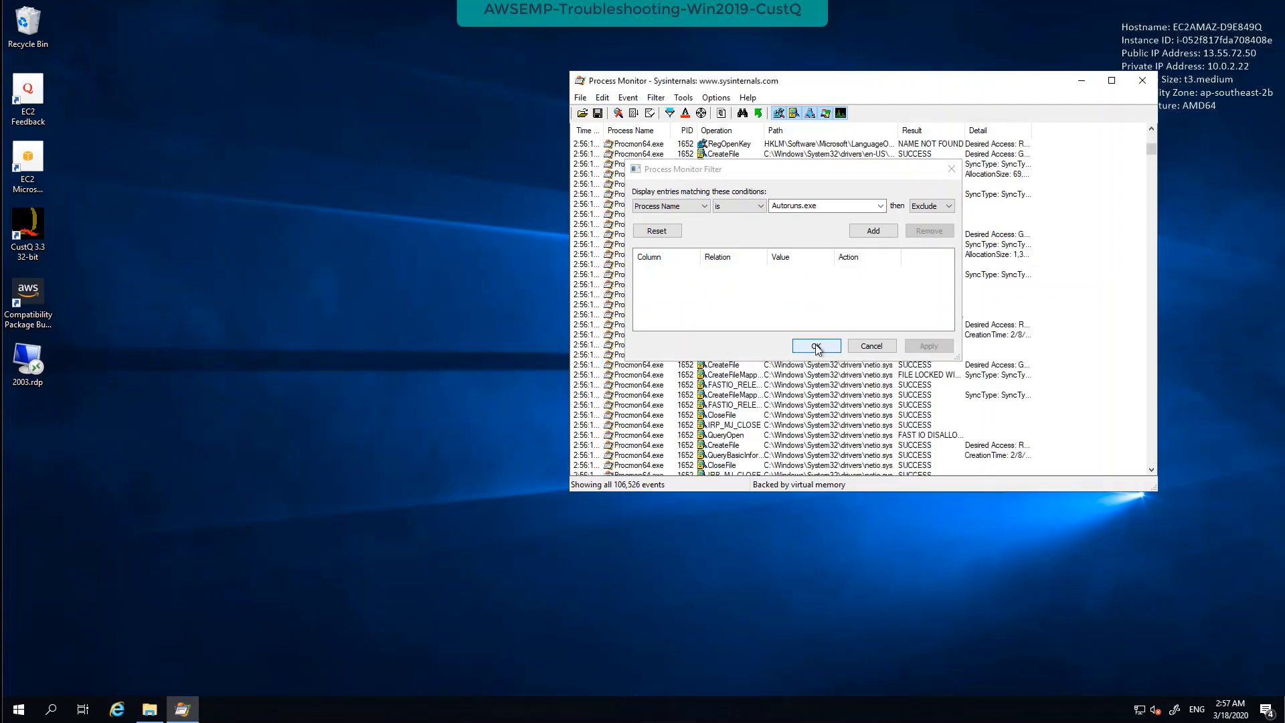
pyautogui.click(816, 345)
# Step: Find Qui.exe under Compatibility.Package.Engine.exe in the process tree, add it to the Include filter, and close the tree
pyautogui.click(694, 100)
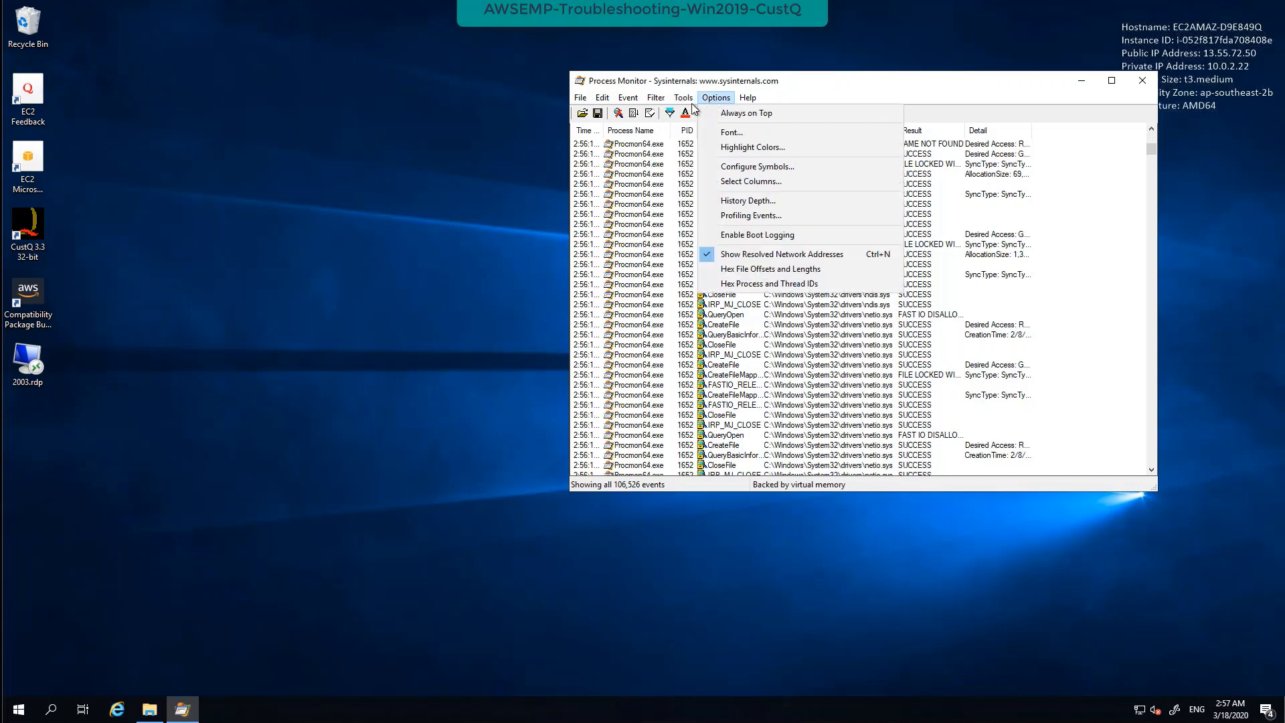
pyautogui.click(709, 132)
pyautogui.scroll(-5, 770, 455)
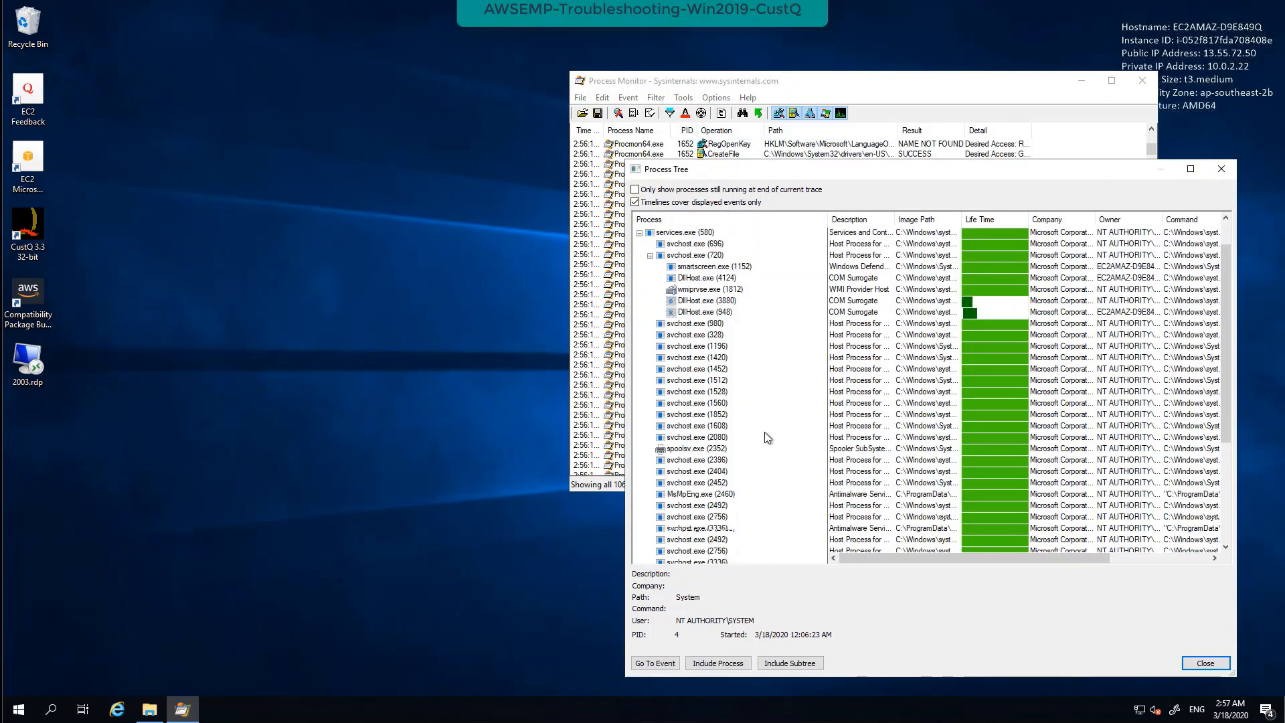
pyautogui.rightClick(722, 509)
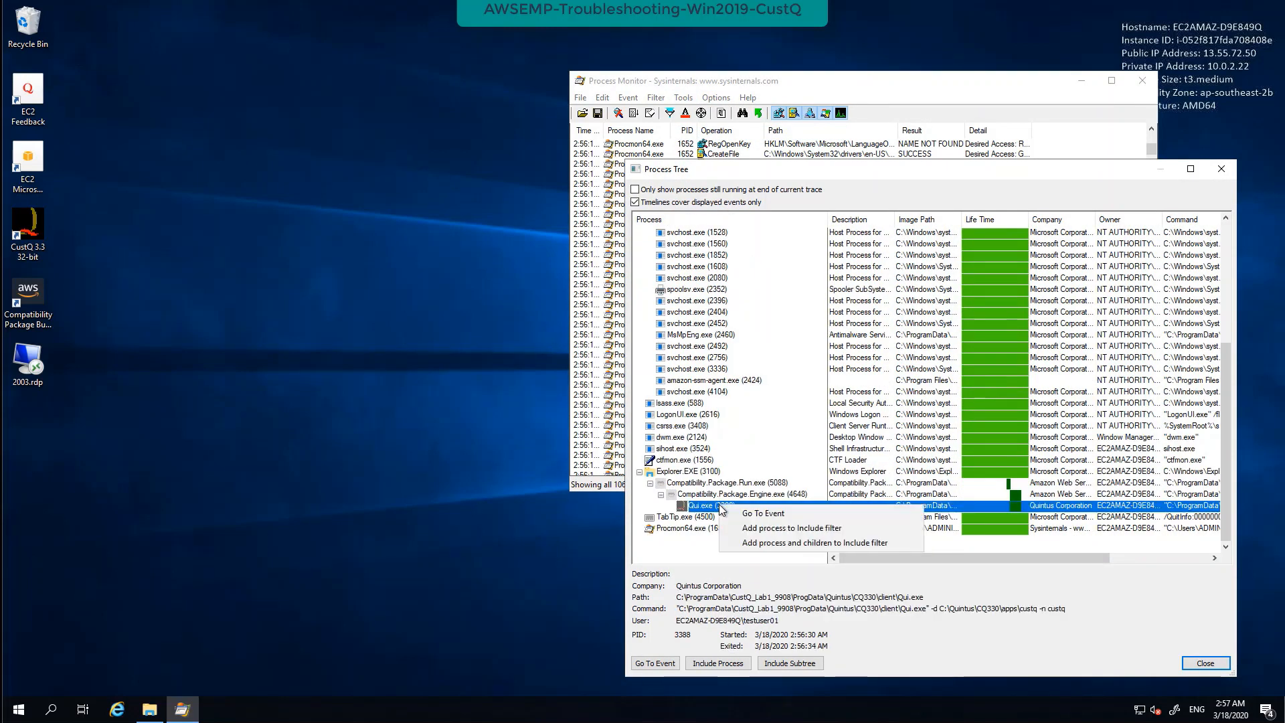
pyautogui.click(729, 668)
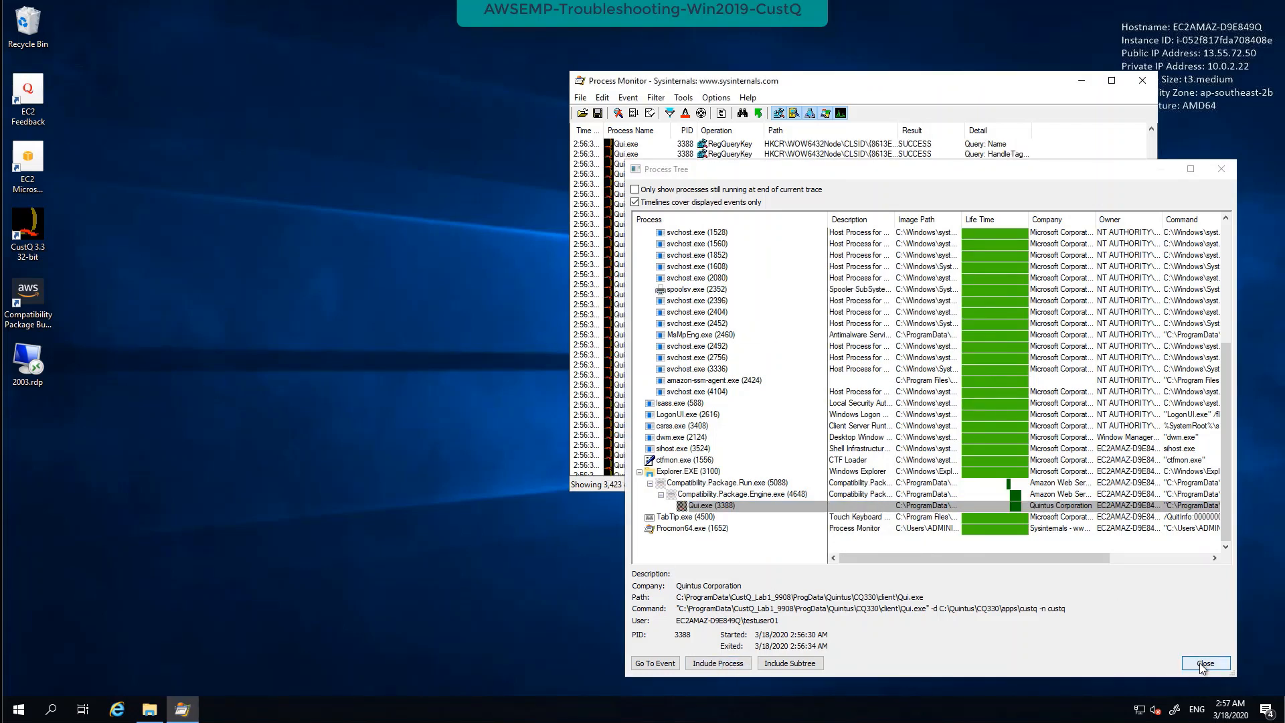
pyautogui.rightClick(746, 507)
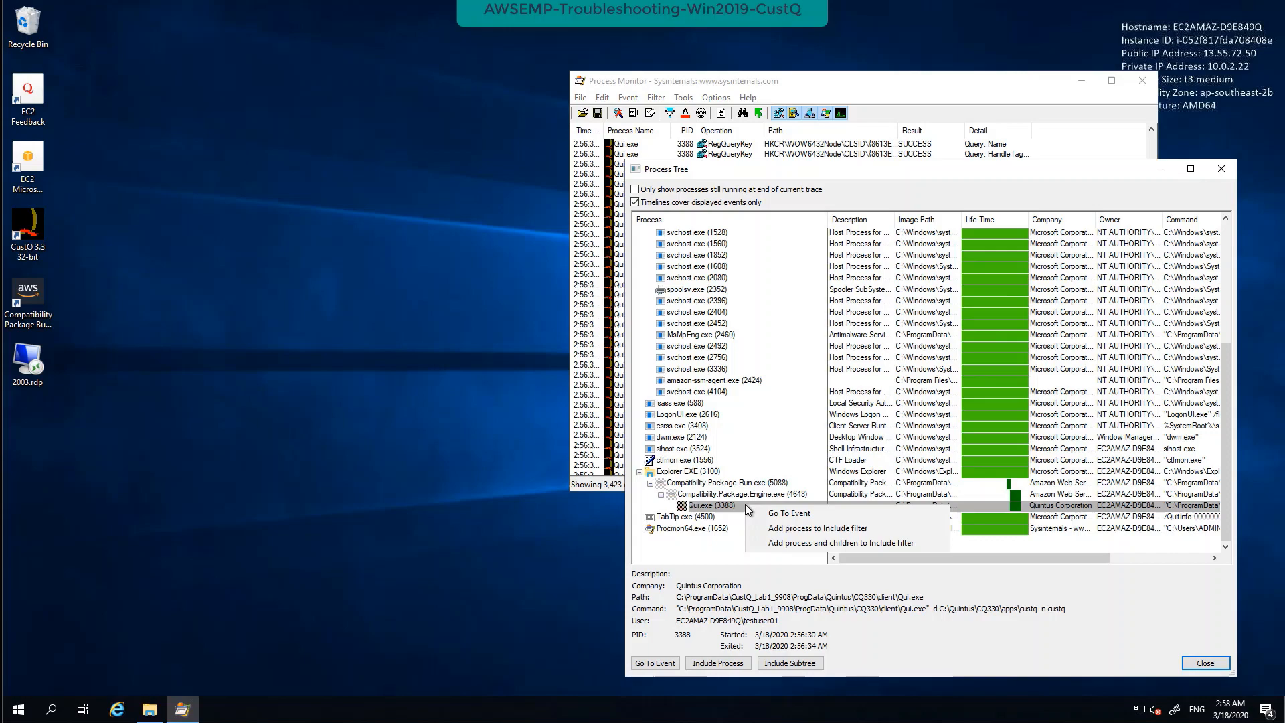
pyautogui.click(788, 528)
pyautogui.press('Escape')
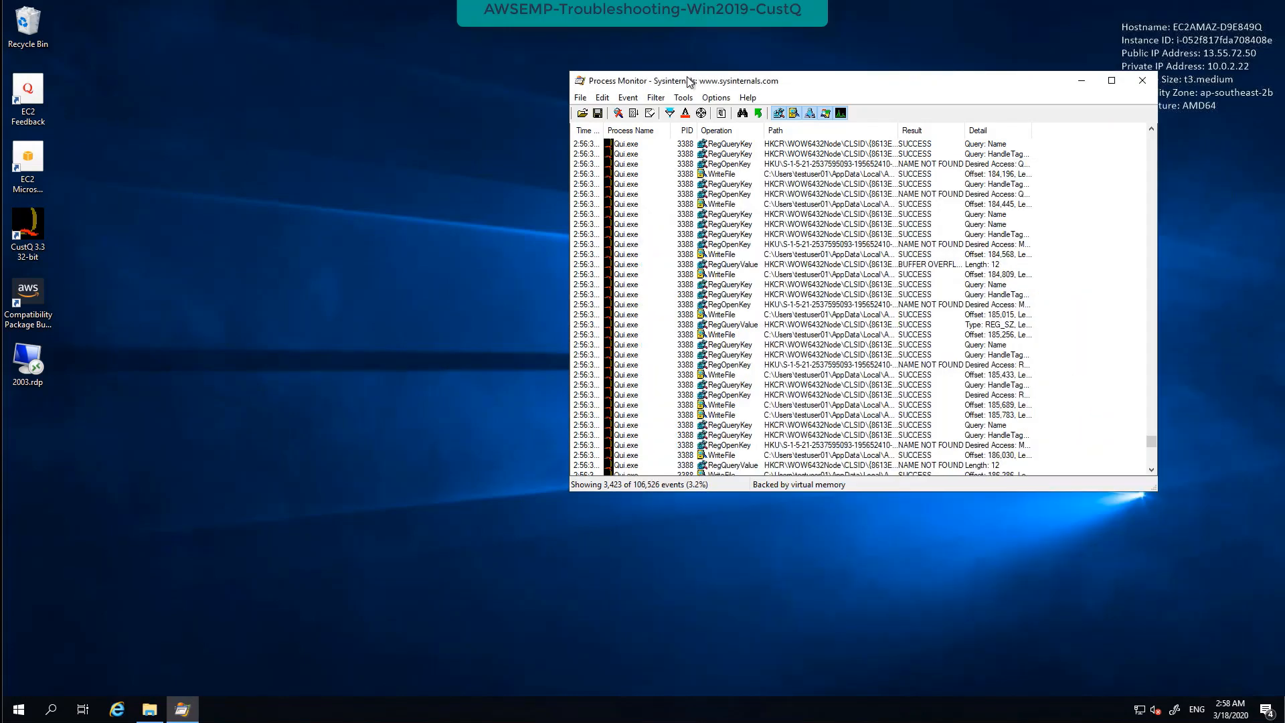
# Step: Return to the earliest Qui.exe events and reposition the Process Monitor window nearer the middle of the desktop
pyautogui.scroll(-4, 927, 274)
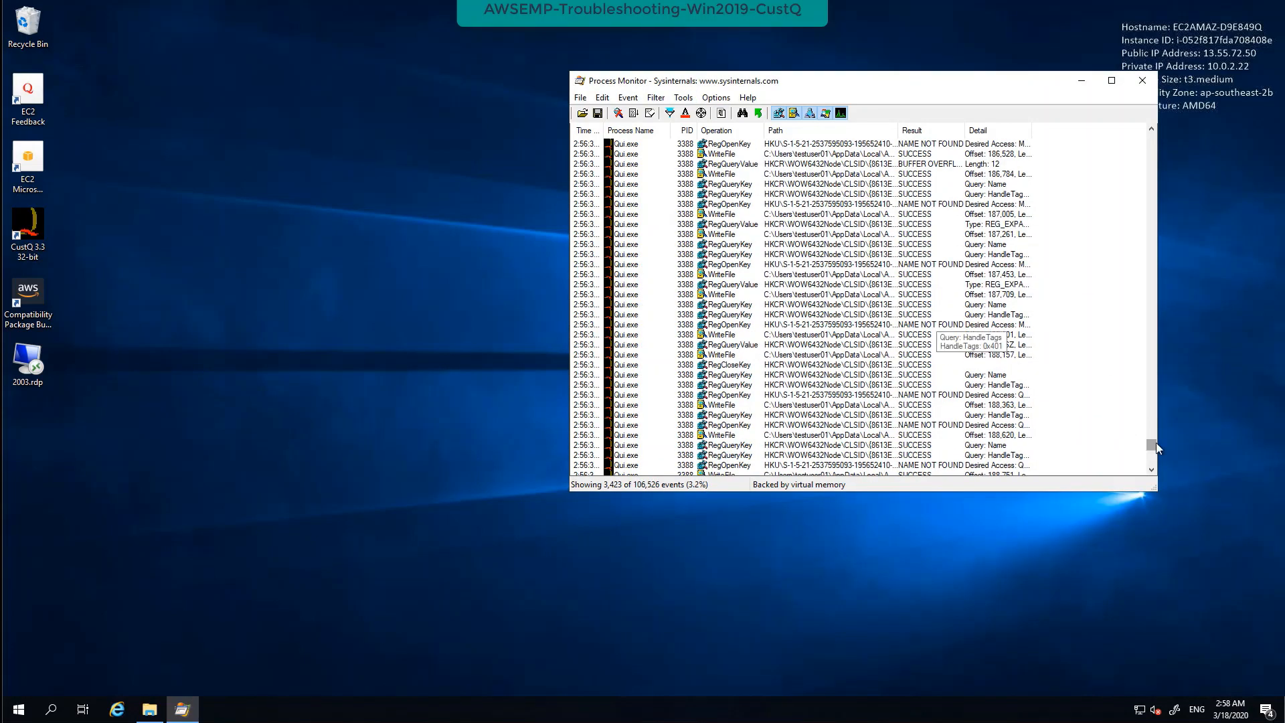
pyautogui.moveTo(1152, 444); pyautogui.dragTo(1174, 143)
pyautogui.moveTo(945, 75); pyautogui.dragTo(702, 50)
pyautogui.moveTo(911, 117)
pyautogui.mouseDown()
pyautogui.moveTo(912, 438)
pyautogui.moveTo(900, 117)
pyautogui.mouseUp()
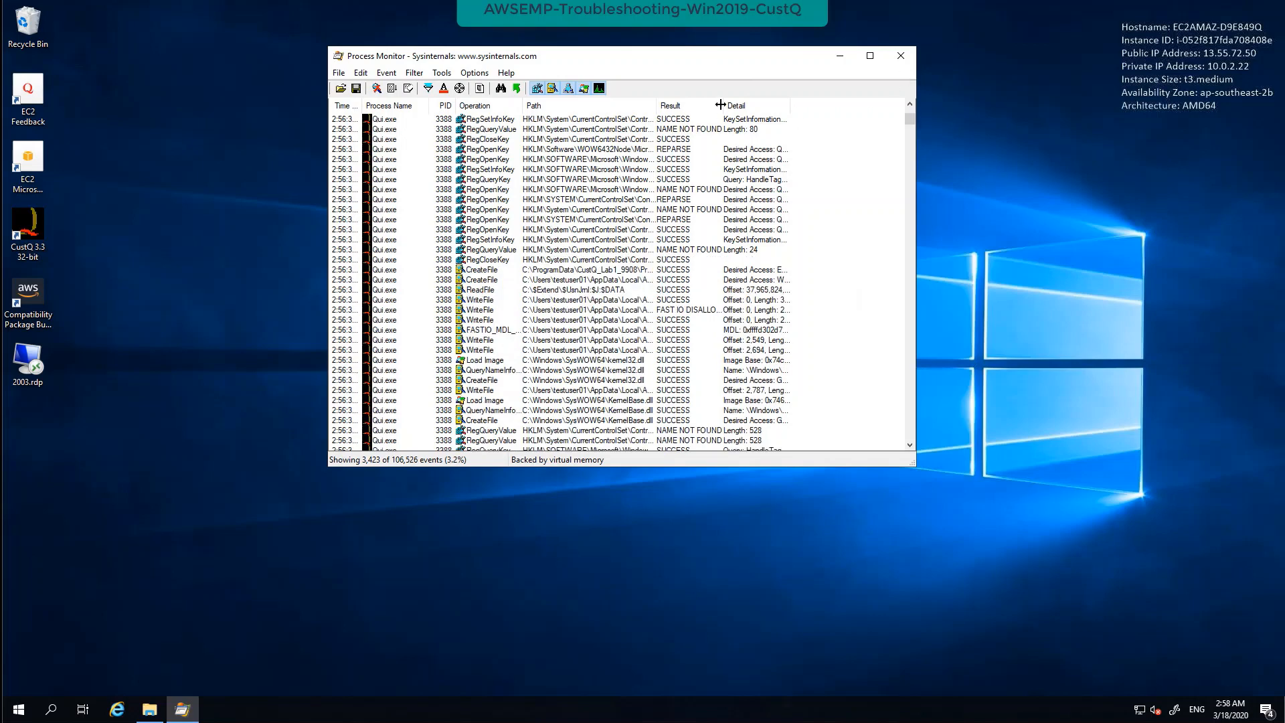
# Step: Reopen the event filter, move its dialog off the event list, and remove the duplicate PID is 3388 Include rule
pyautogui.click(414, 72)
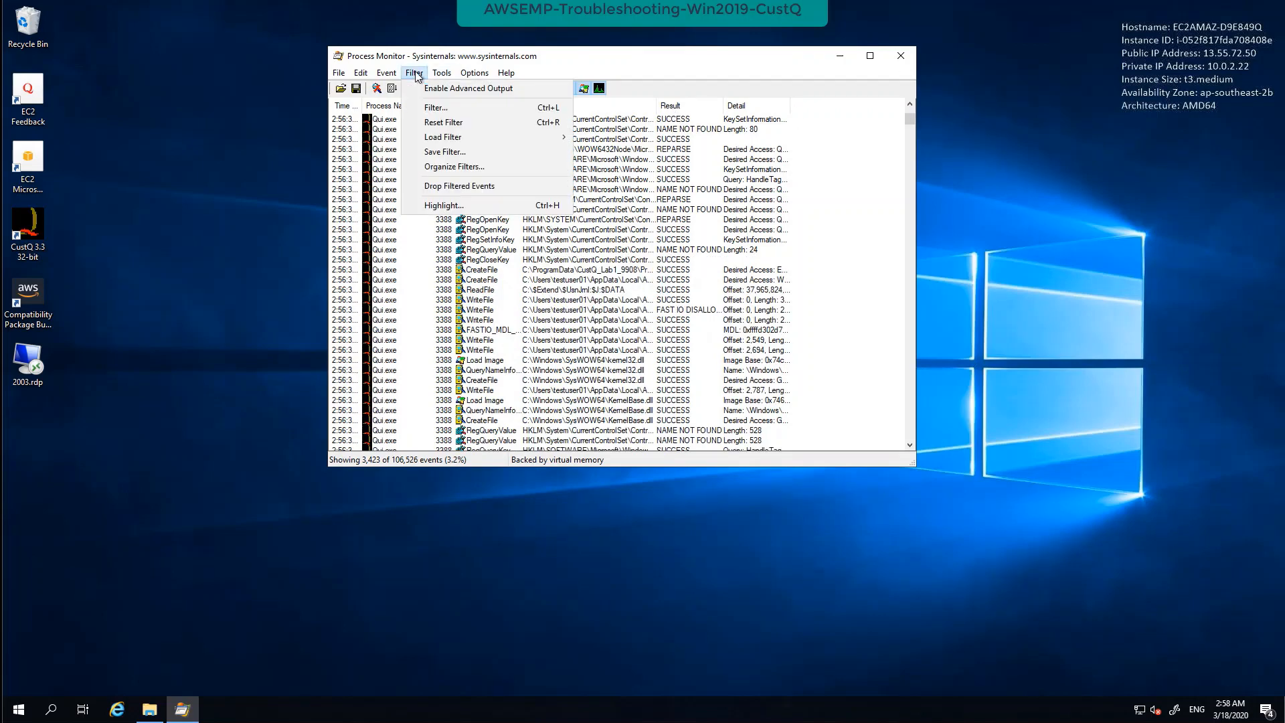
pyautogui.click(432, 111)
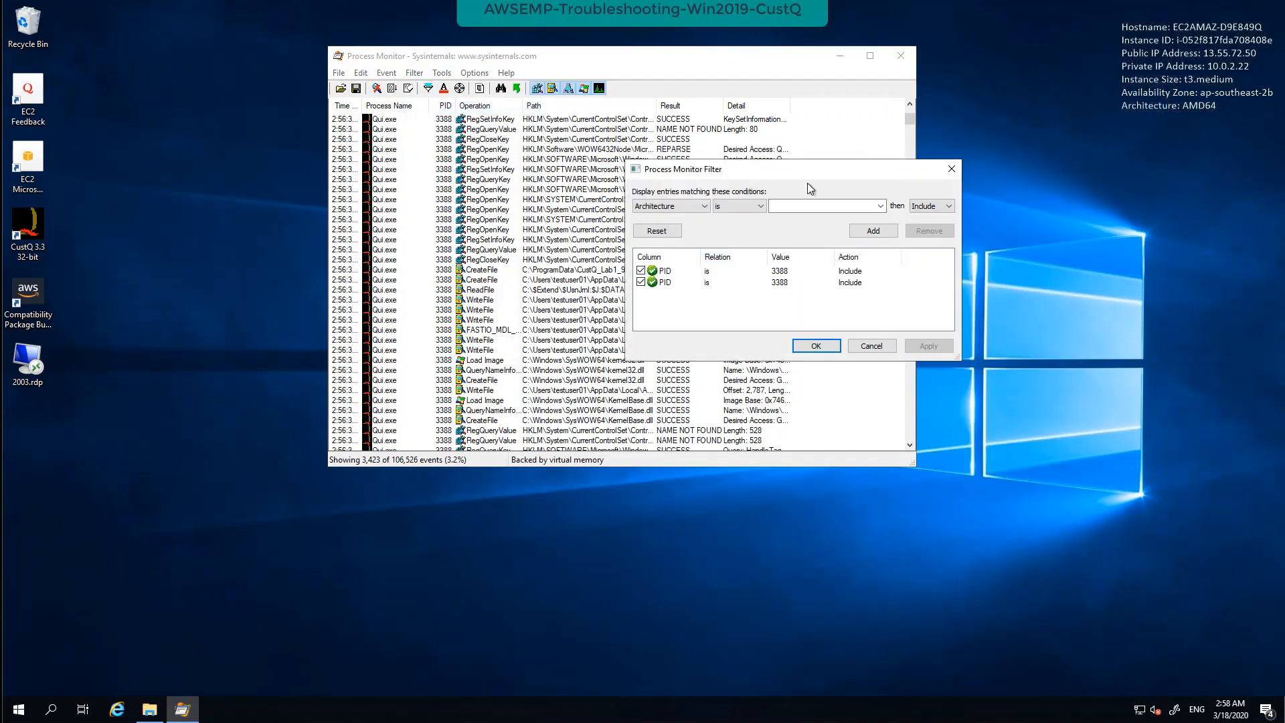
pyautogui.moveTo(807, 171); pyautogui.dragTo(1019, 190)
pyautogui.click(904, 301)
pyautogui.click(1141, 250)
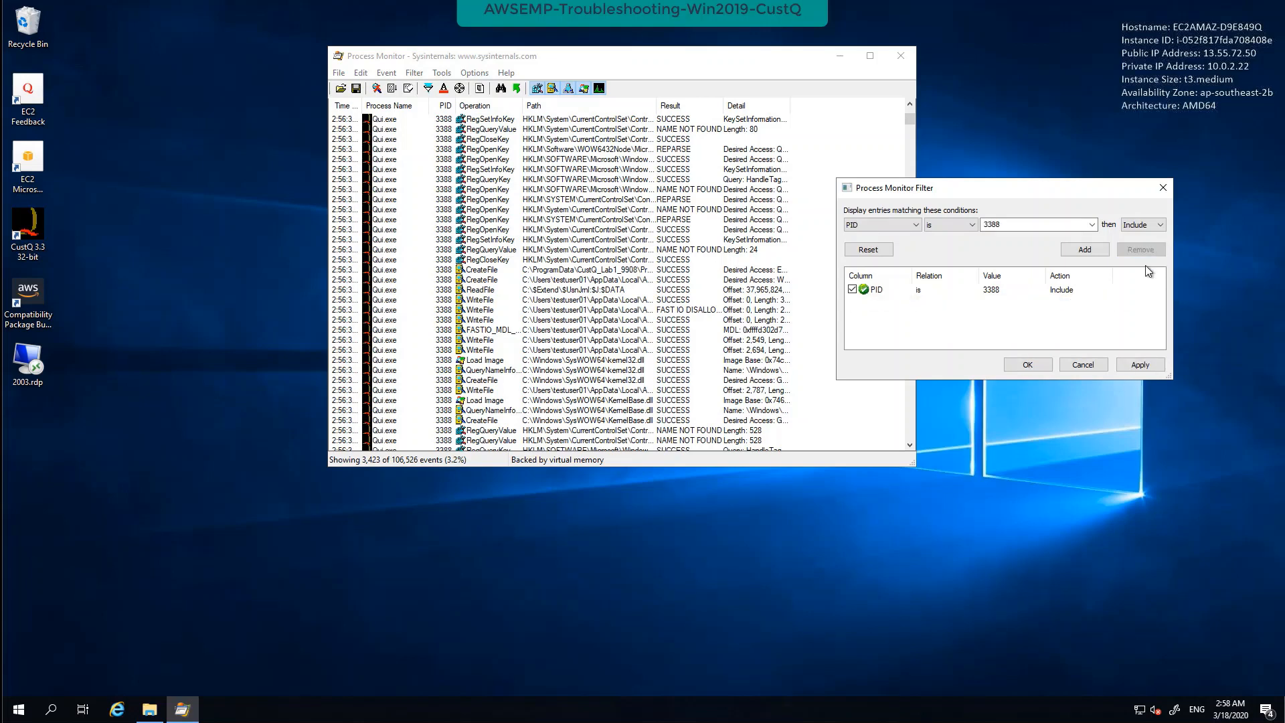
pyautogui.click(1084, 250)
pyautogui.click(1064, 290)
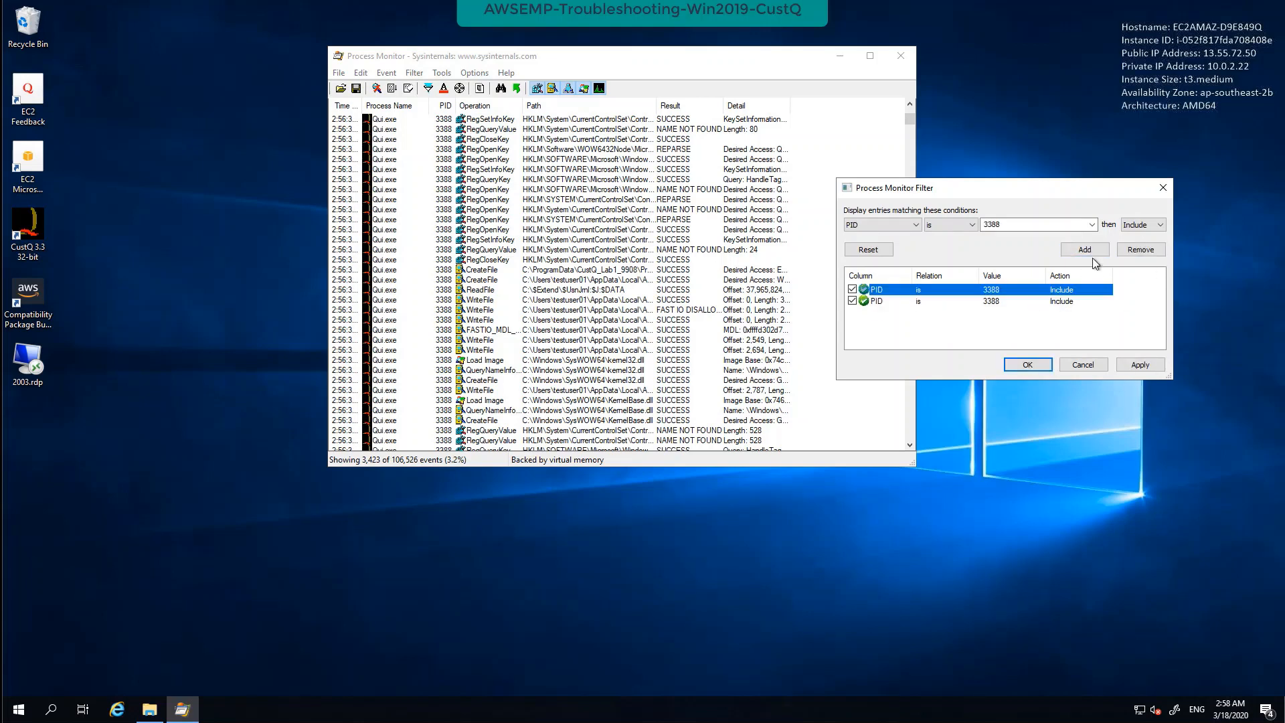
pyautogui.click(1141, 250)
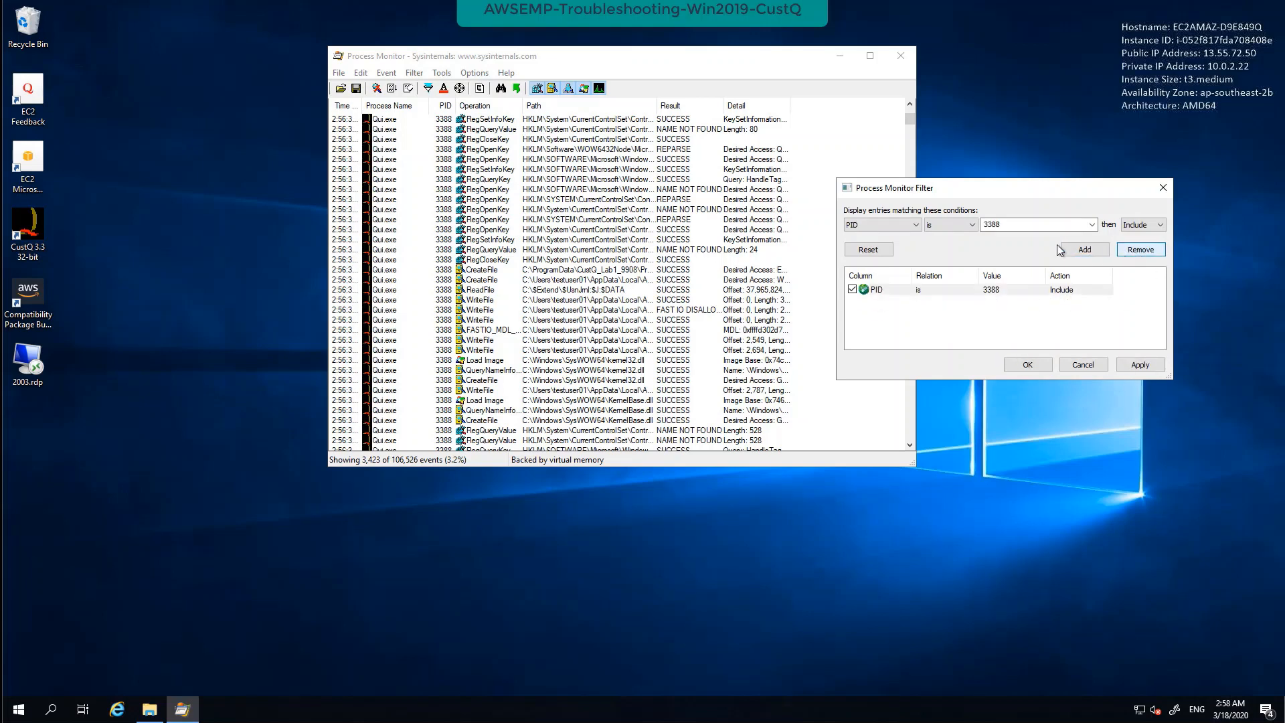
# Step: Add an Include rule for Result is not SUCCESS to the event filter, apply it, and close the filter dialog
pyautogui.click(914, 226)
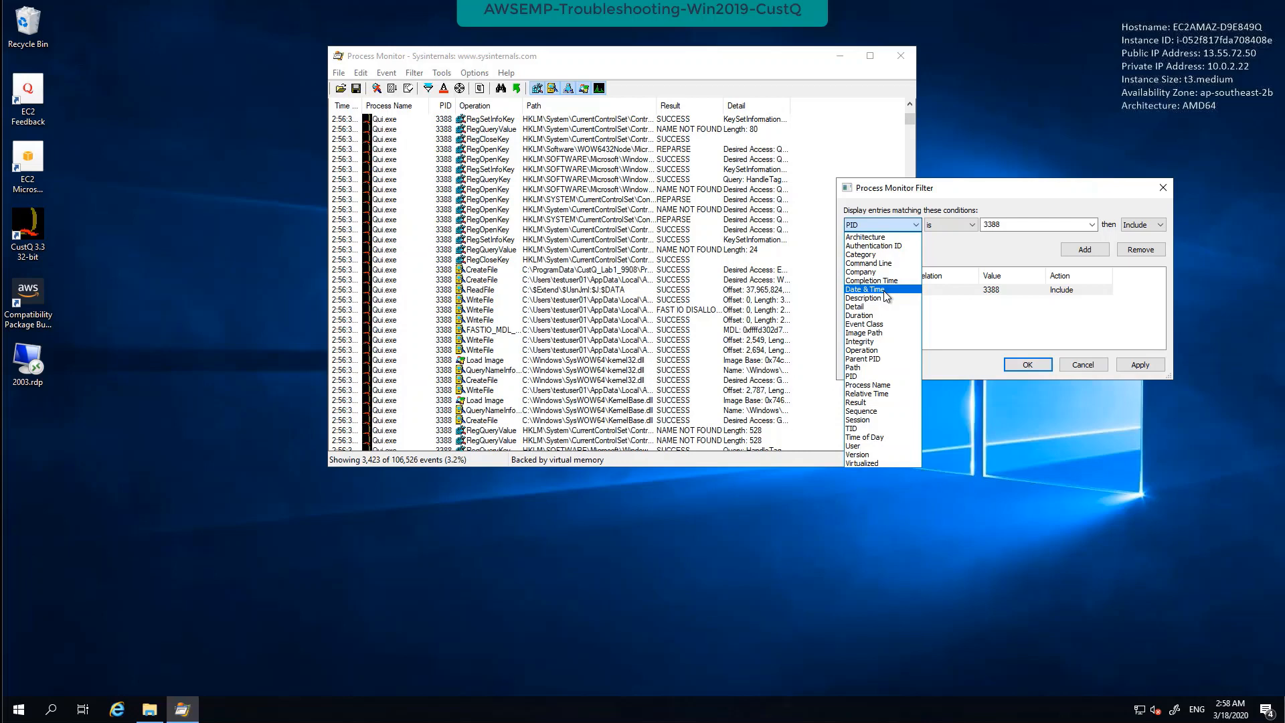
pyautogui.click(870, 402)
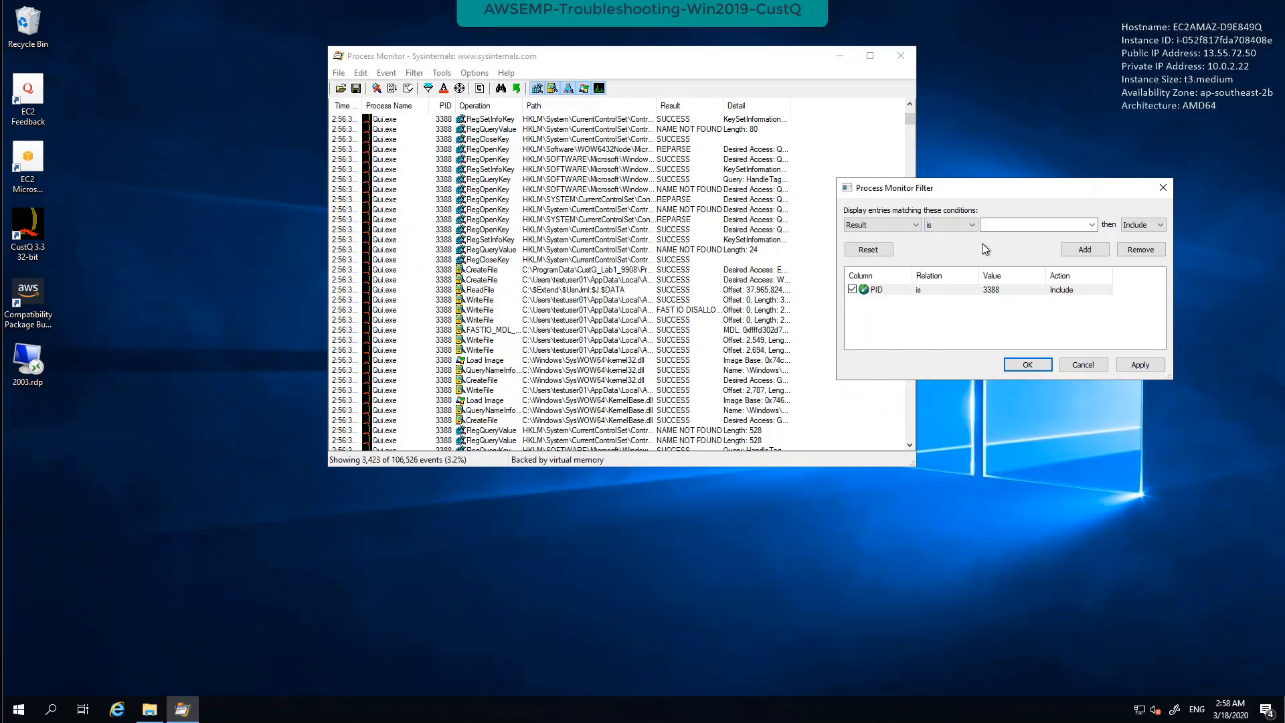
pyautogui.click(964, 225)
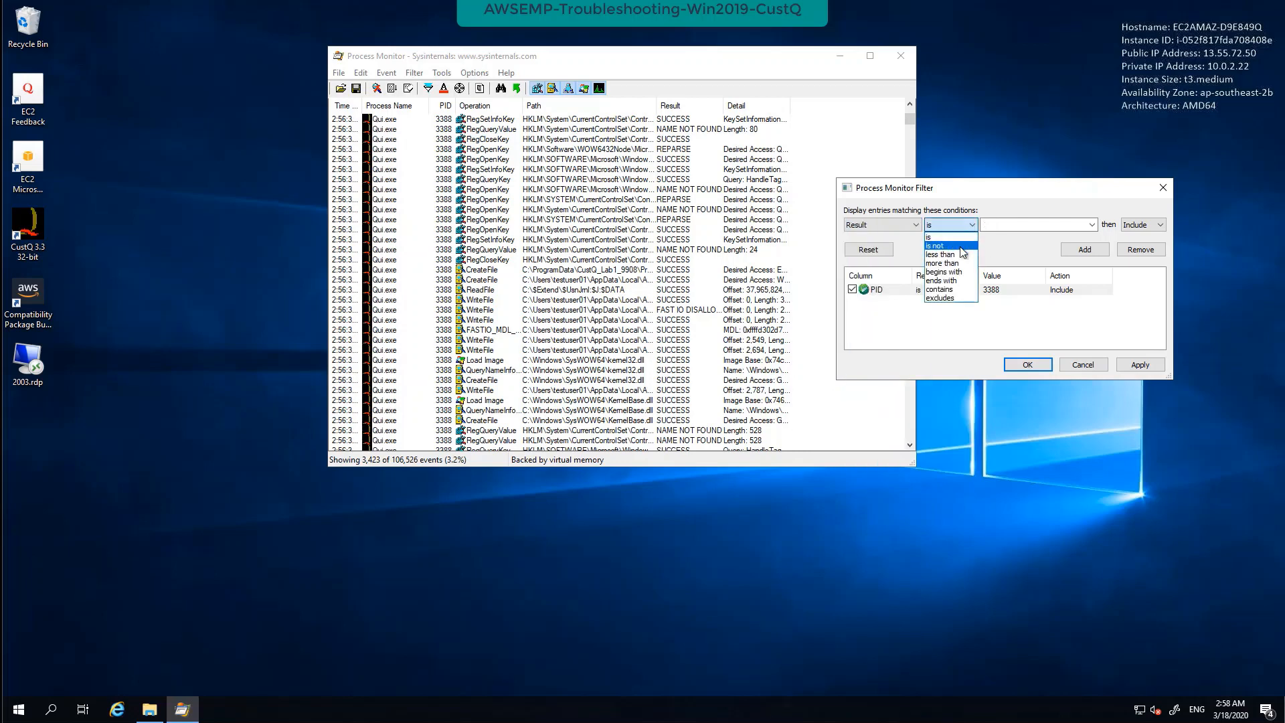
pyautogui.click(961, 246)
pyautogui.click(1003, 227)
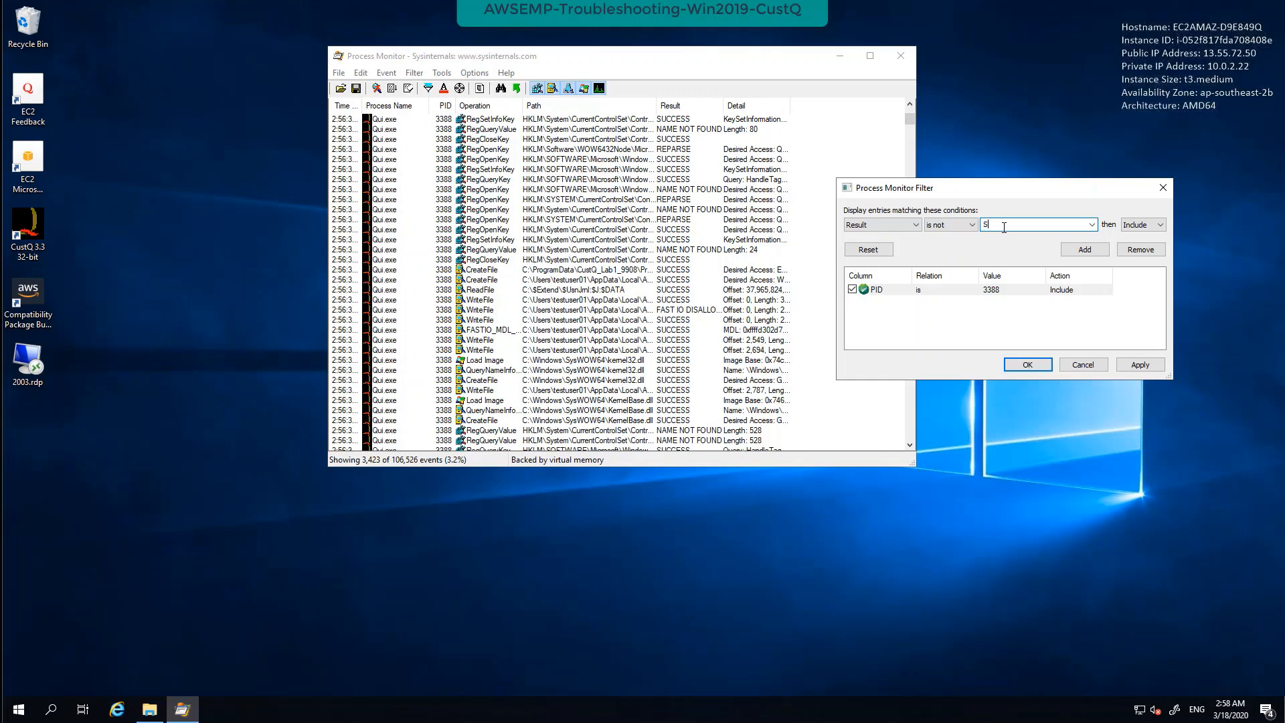
pyautogui.write('SUCCESS')
pyautogui.click(1139, 365)
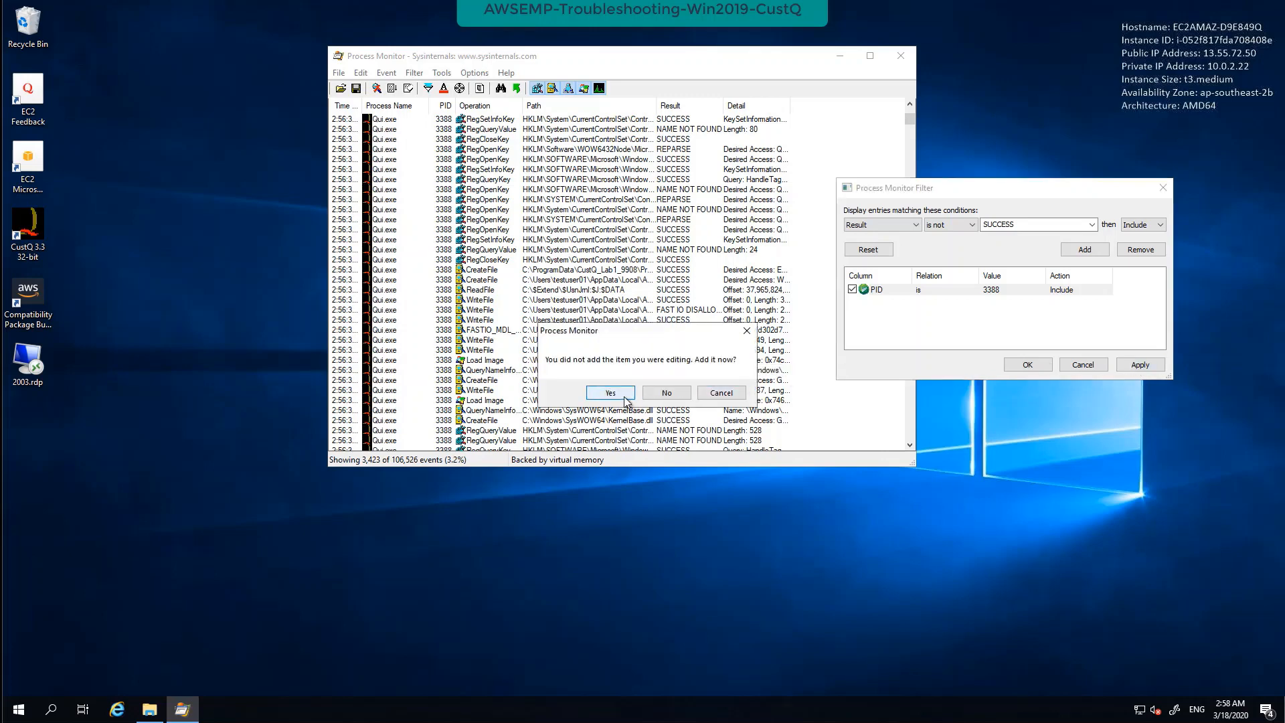
pyautogui.click(609, 393)
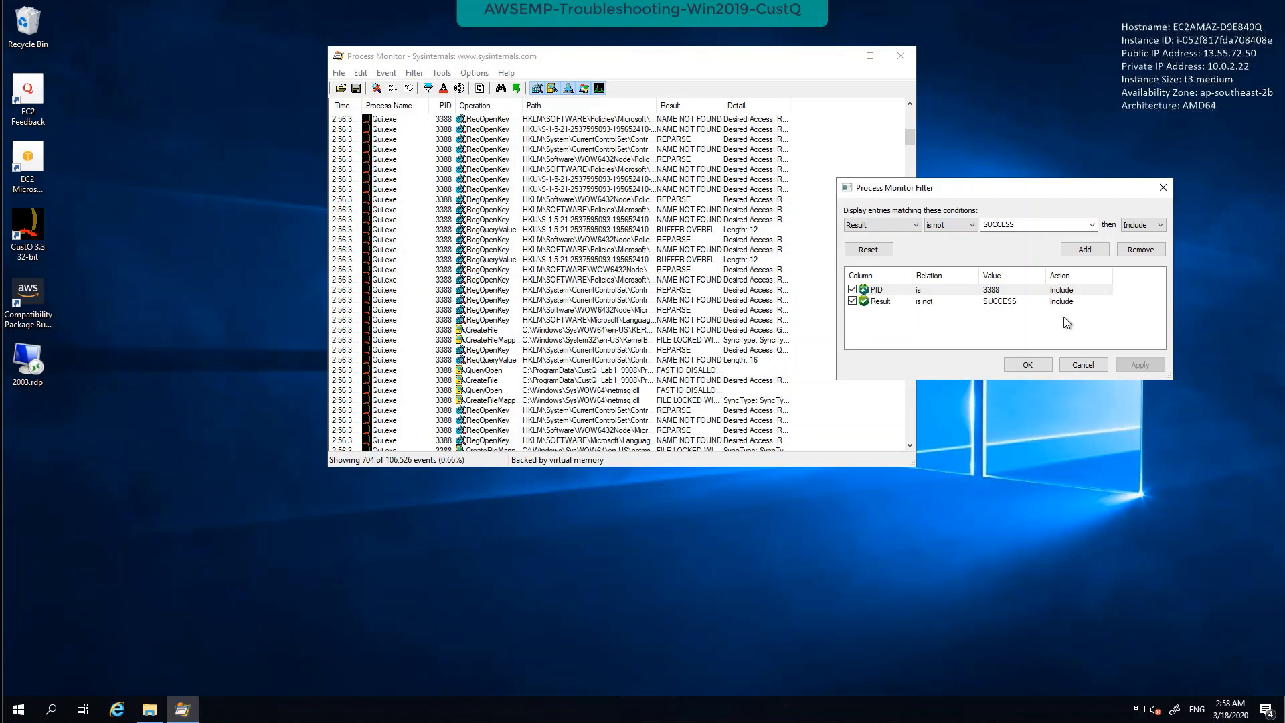
pyautogui.click(1029, 364)
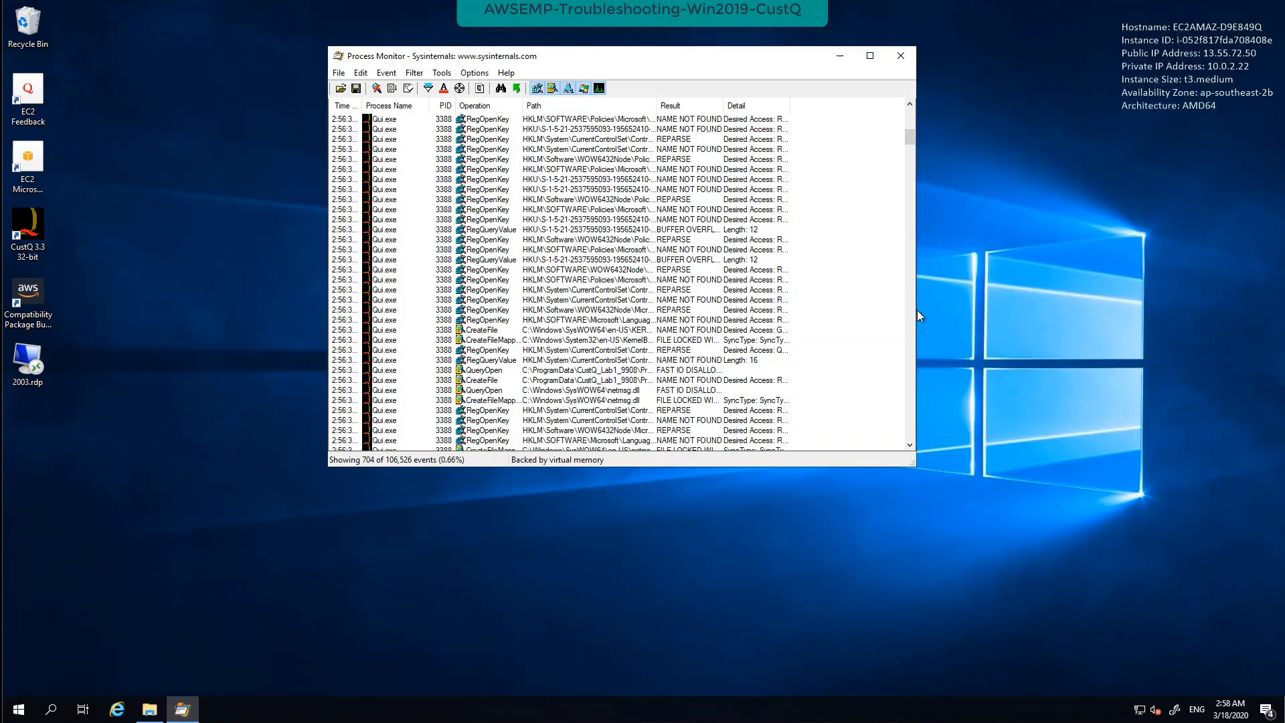
# Step: Widen the Process Monitor window and its Result column, and extend the window's height to show more filtered events
pyautogui.moveTo(917, 311); pyautogui.dragTo(1105, 311)
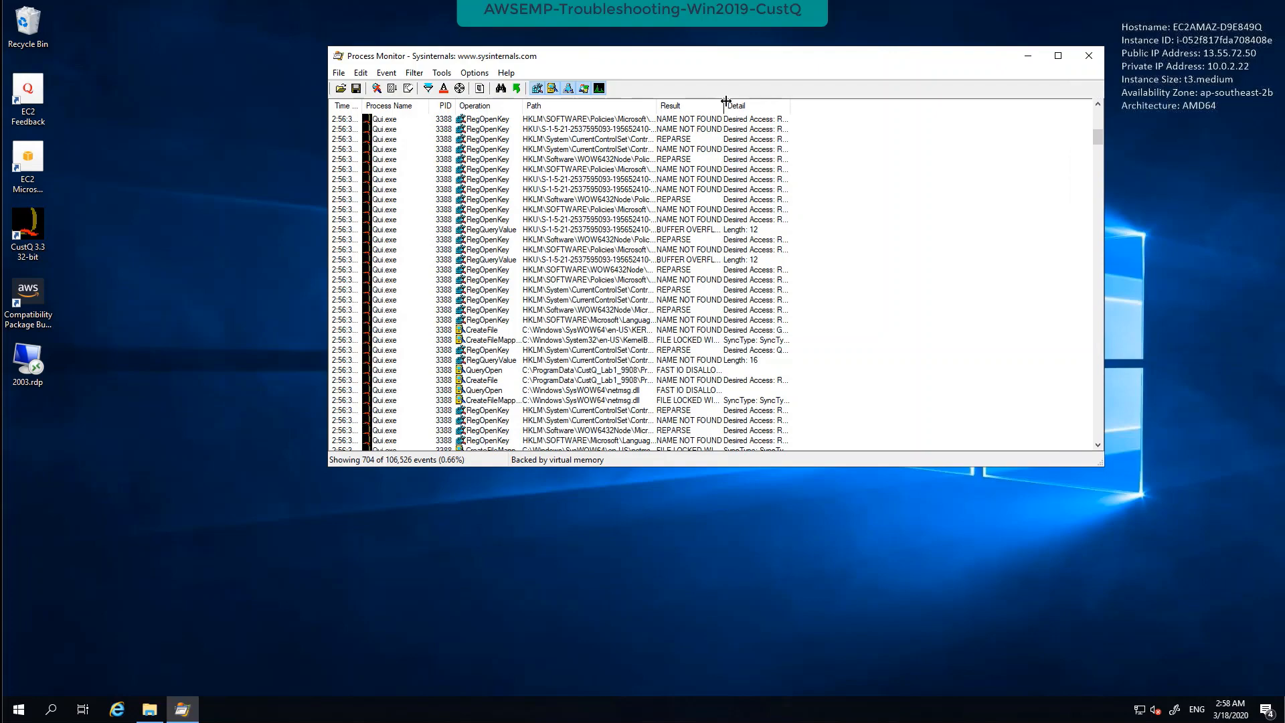
pyautogui.moveTo(725, 101); pyautogui.dragTo(882, 101)
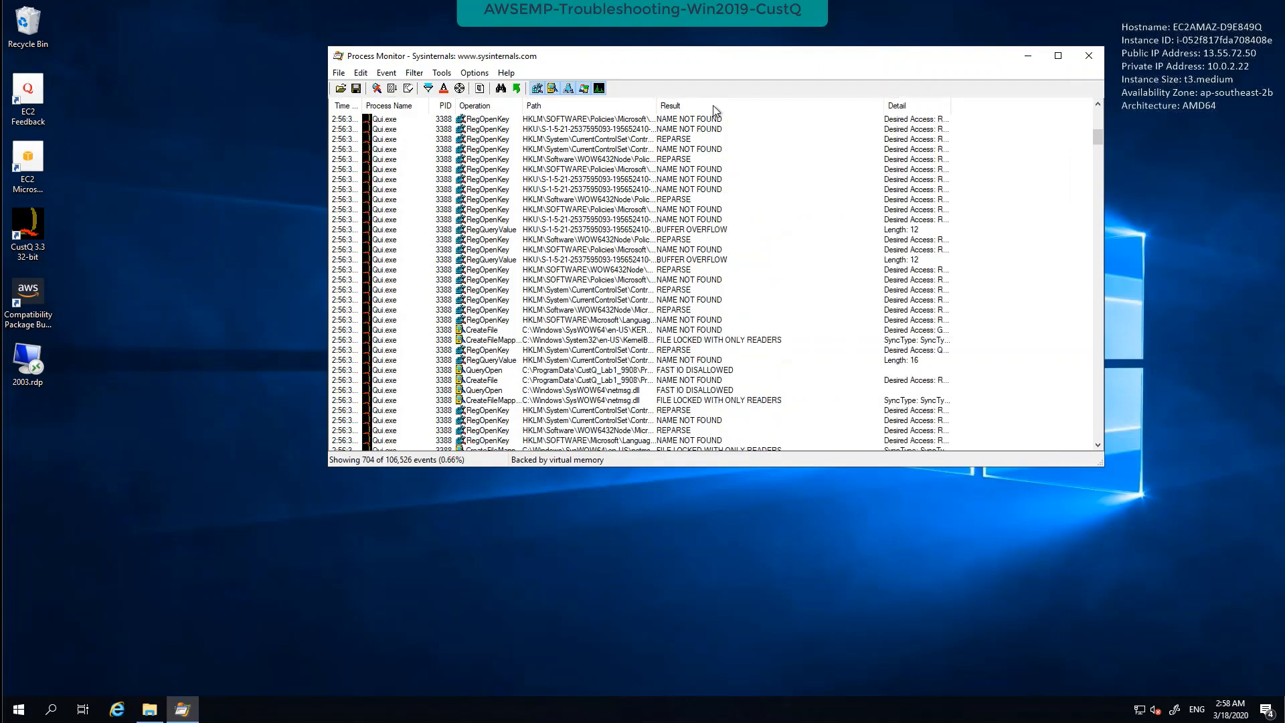
pyautogui.scroll(-20, 710, 345)
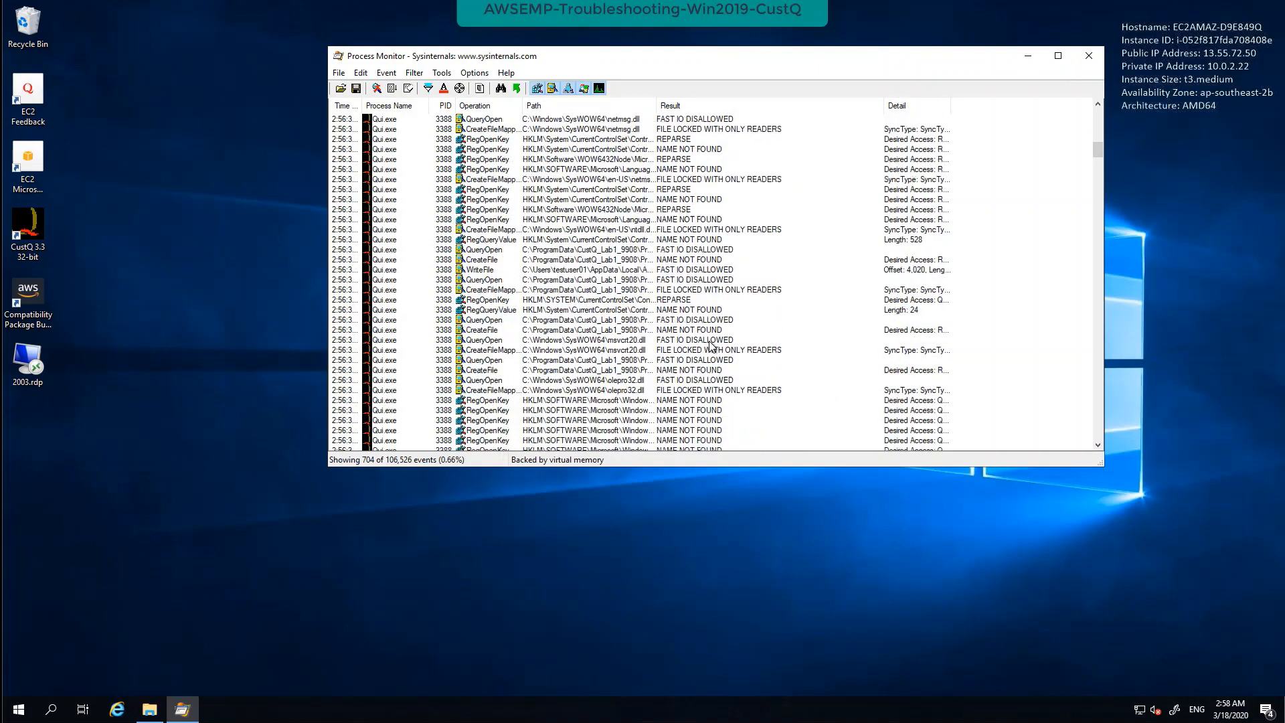
pyautogui.scroll(-20, 711, 345)
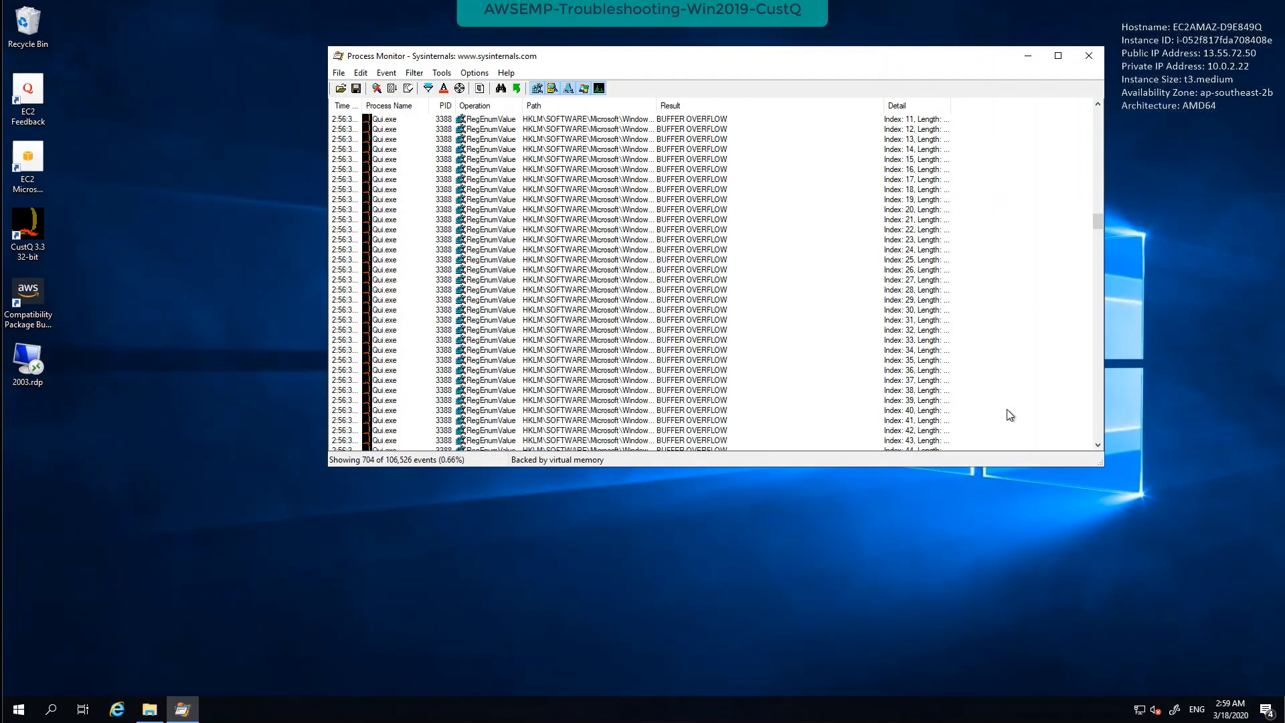
pyautogui.moveTo(1008, 467); pyautogui.dragTo(1010, 671)
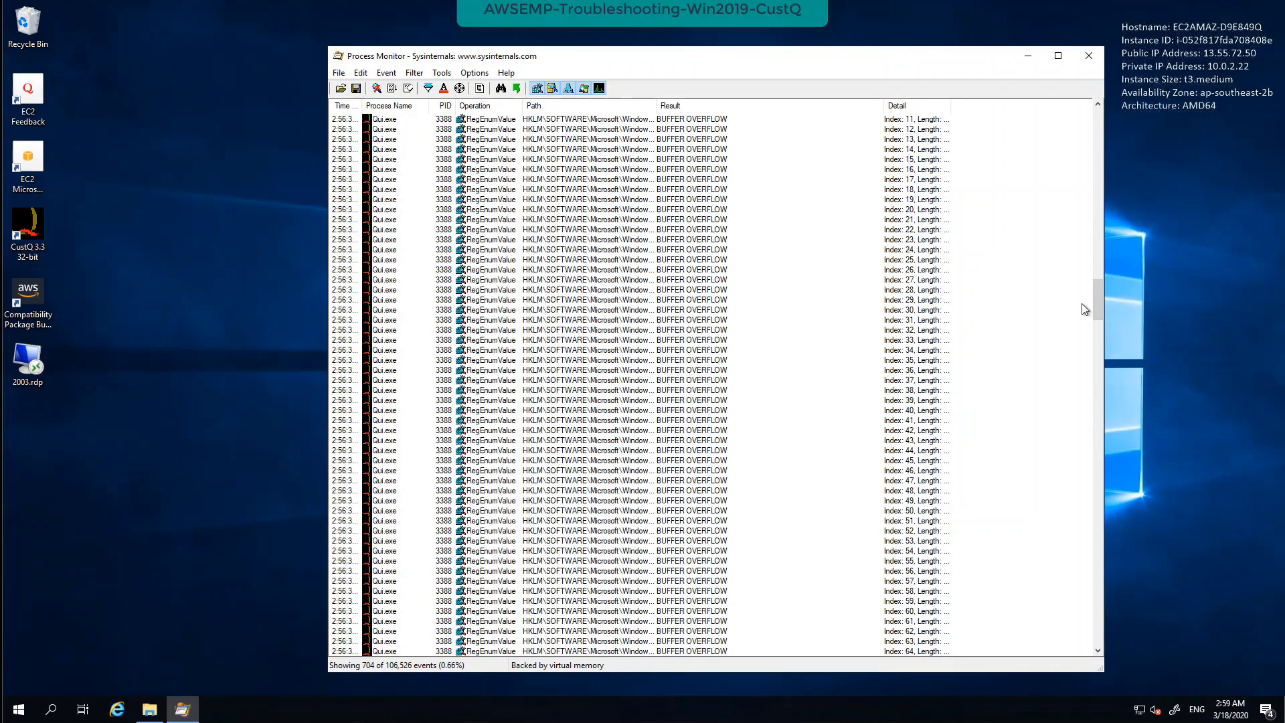
# Step: Examine the unsuccessful Qui.exe results through the filtered event list, starting again from the first event
pyautogui.moveTo(1092, 306); pyautogui.dragTo(1096, 633)
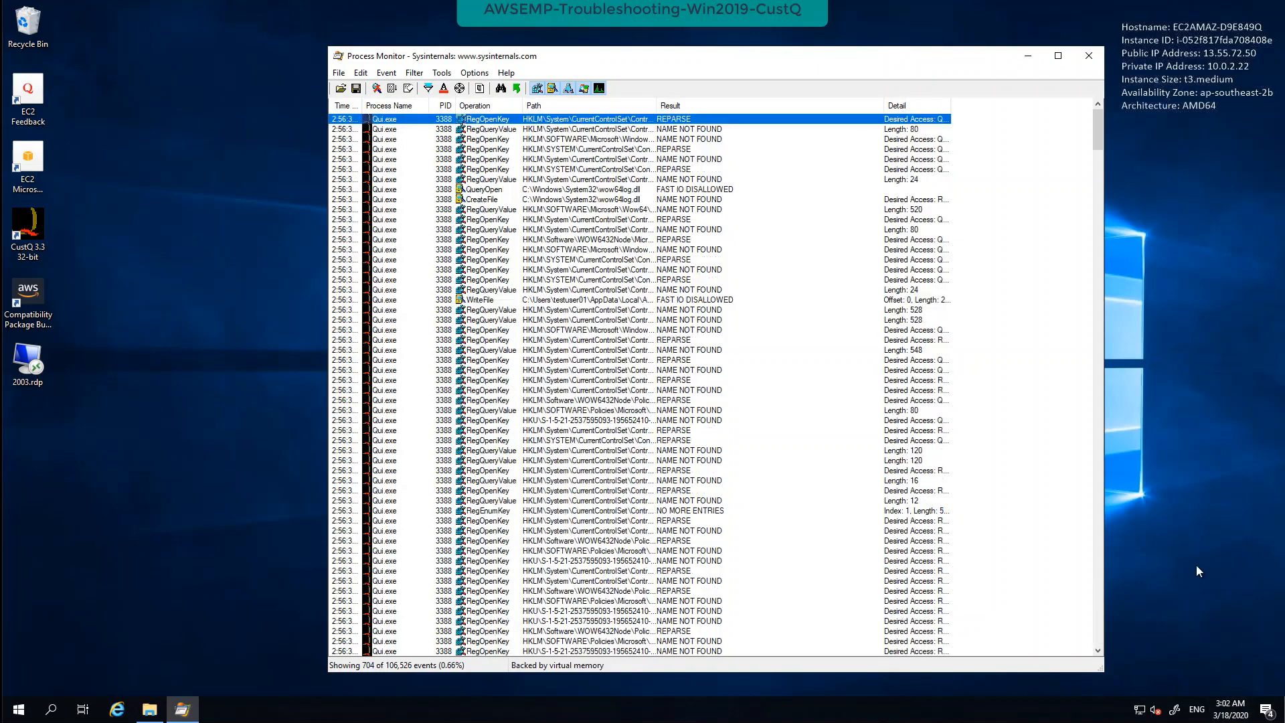
pyautogui.click(705, 329)
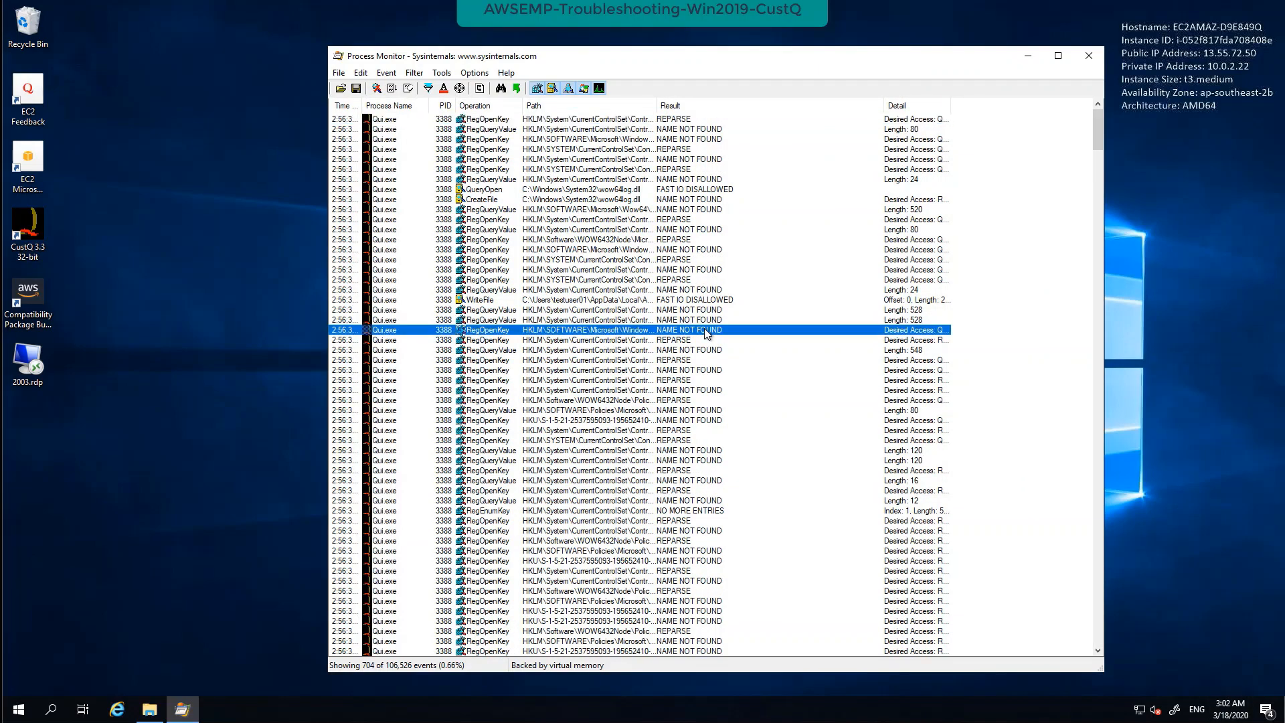
pyautogui.press('Home')
pyautogui.scroll(-6, 704, 199)
pyautogui.scroll(-12, 704, 204)
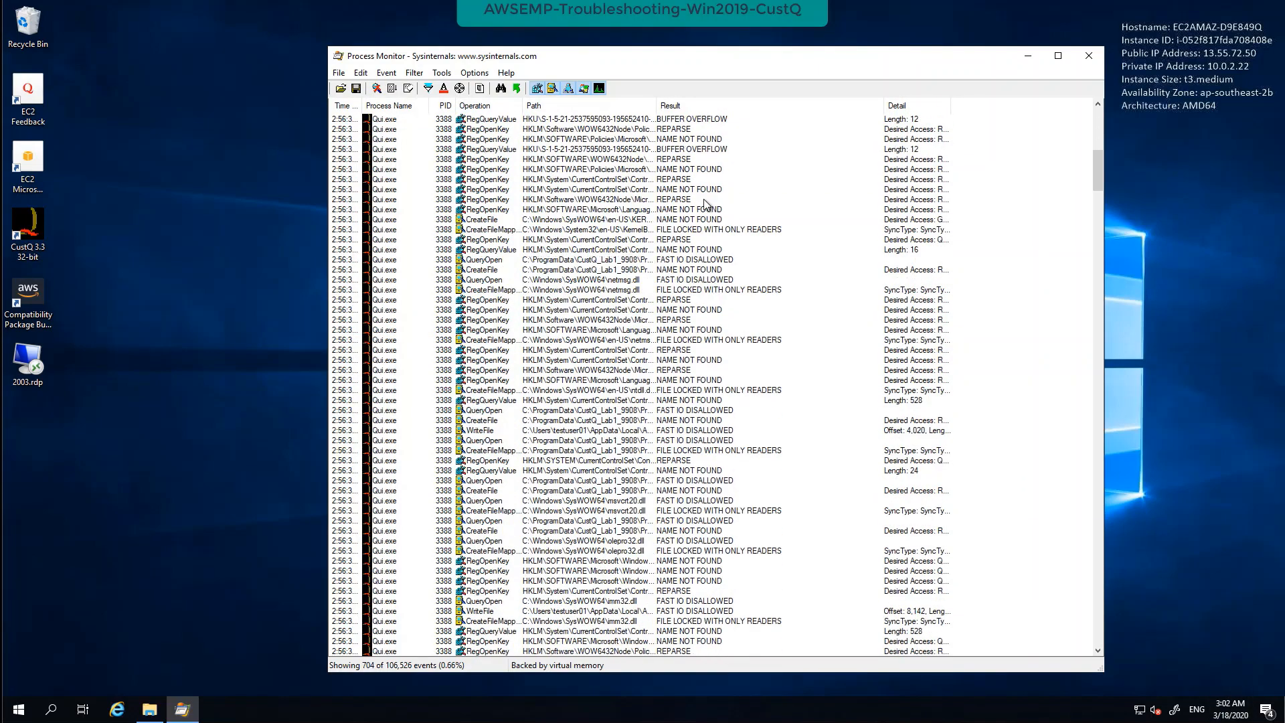
pyautogui.scroll(-6, 704, 204)
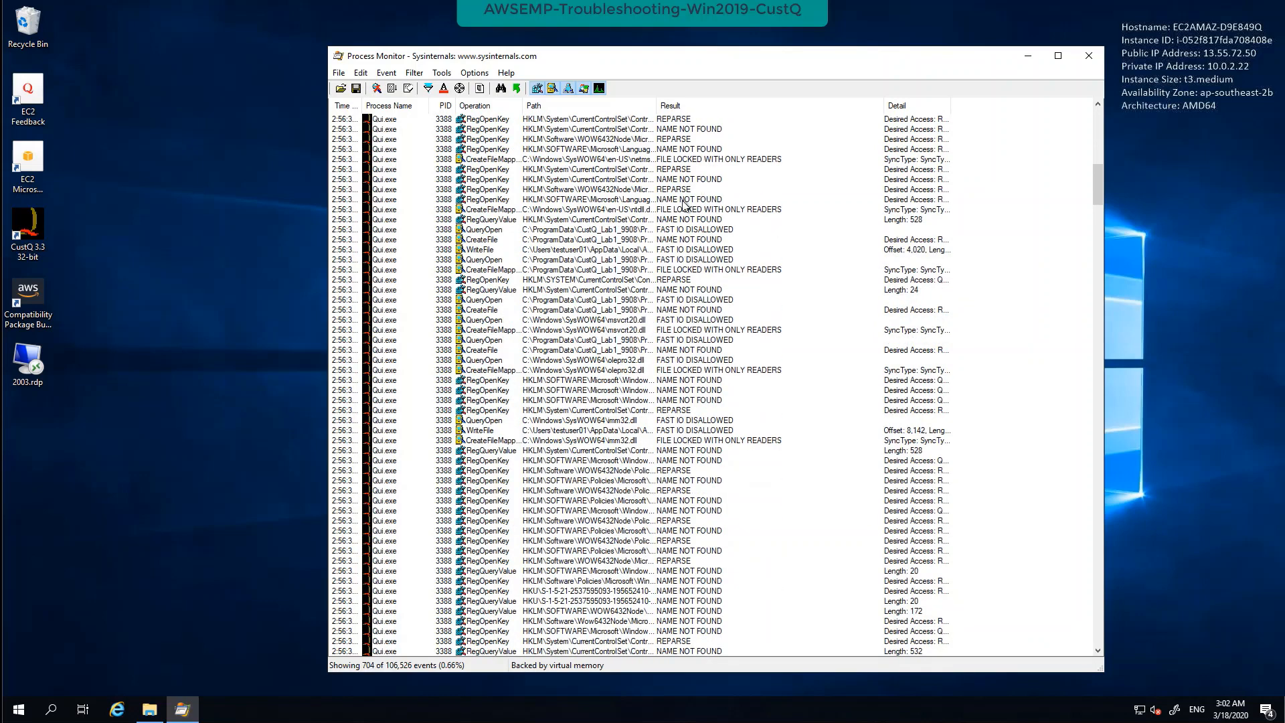
# Step: Reopen the event filter and edit the Result contains Access rule so its condition reads Result is Access Denied
pyautogui.click(441, 73)
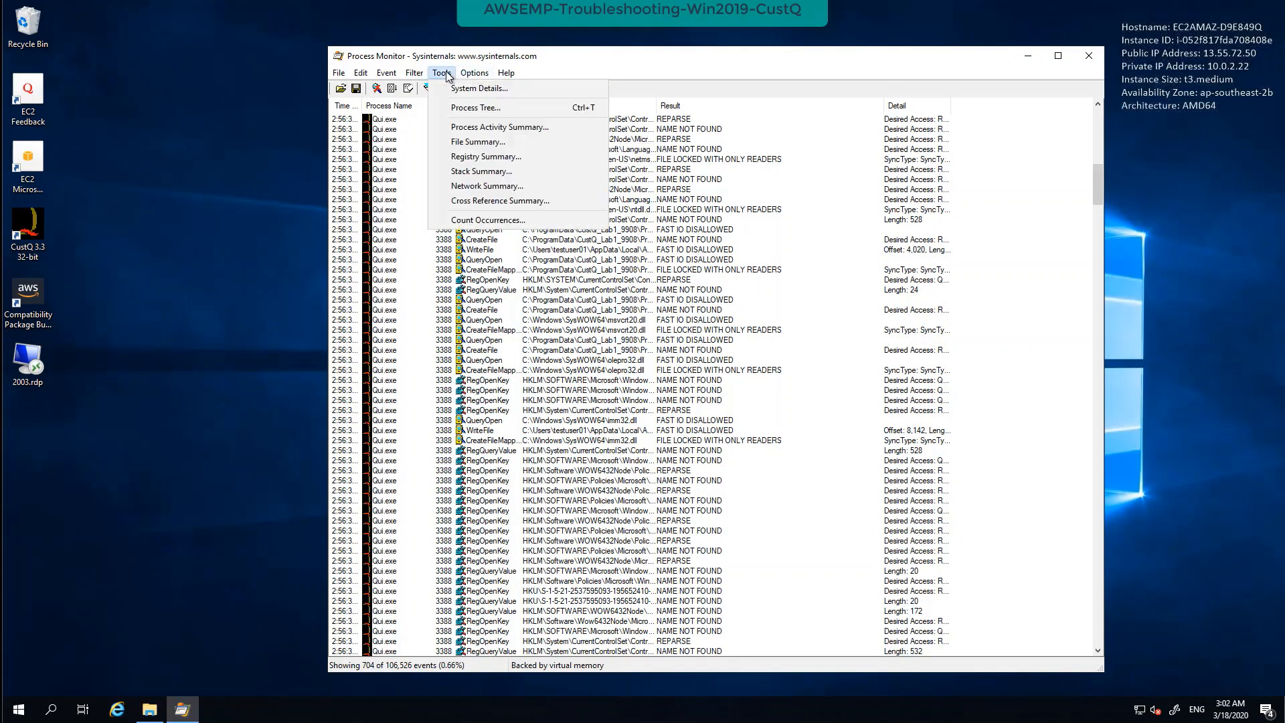
pyautogui.moveTo(450, 74)
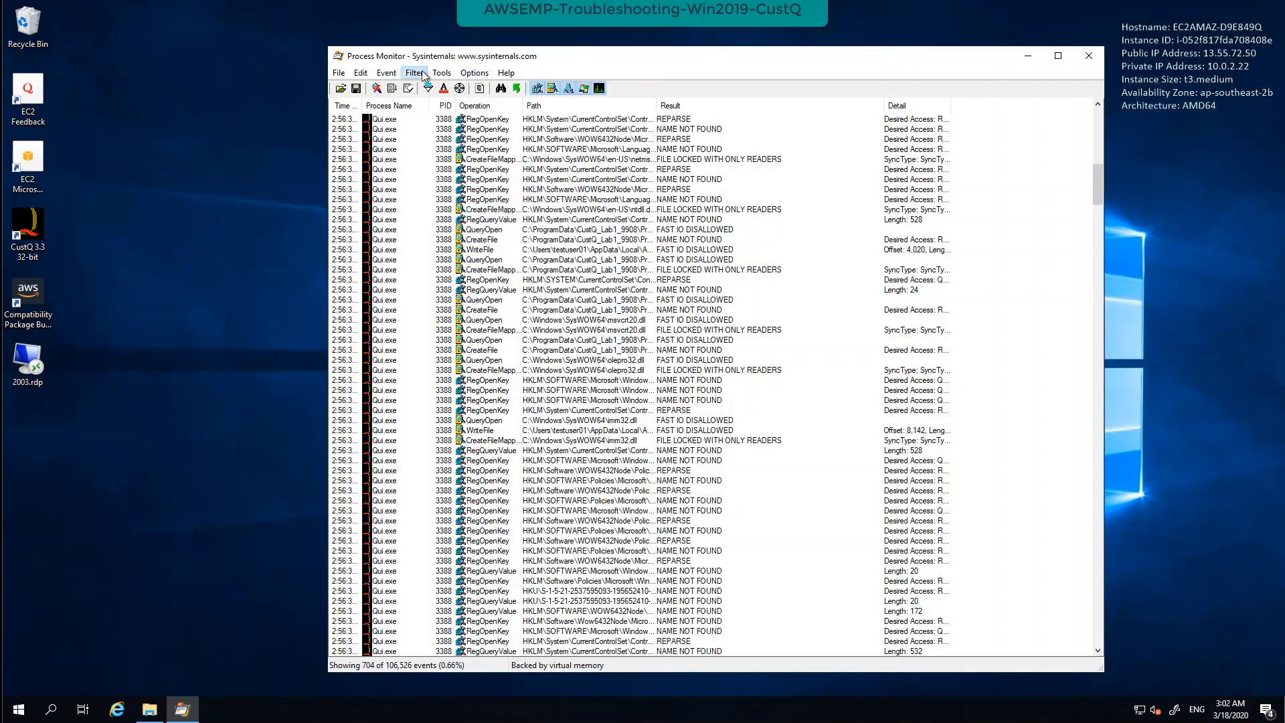
pyautogui.click(425, 108)
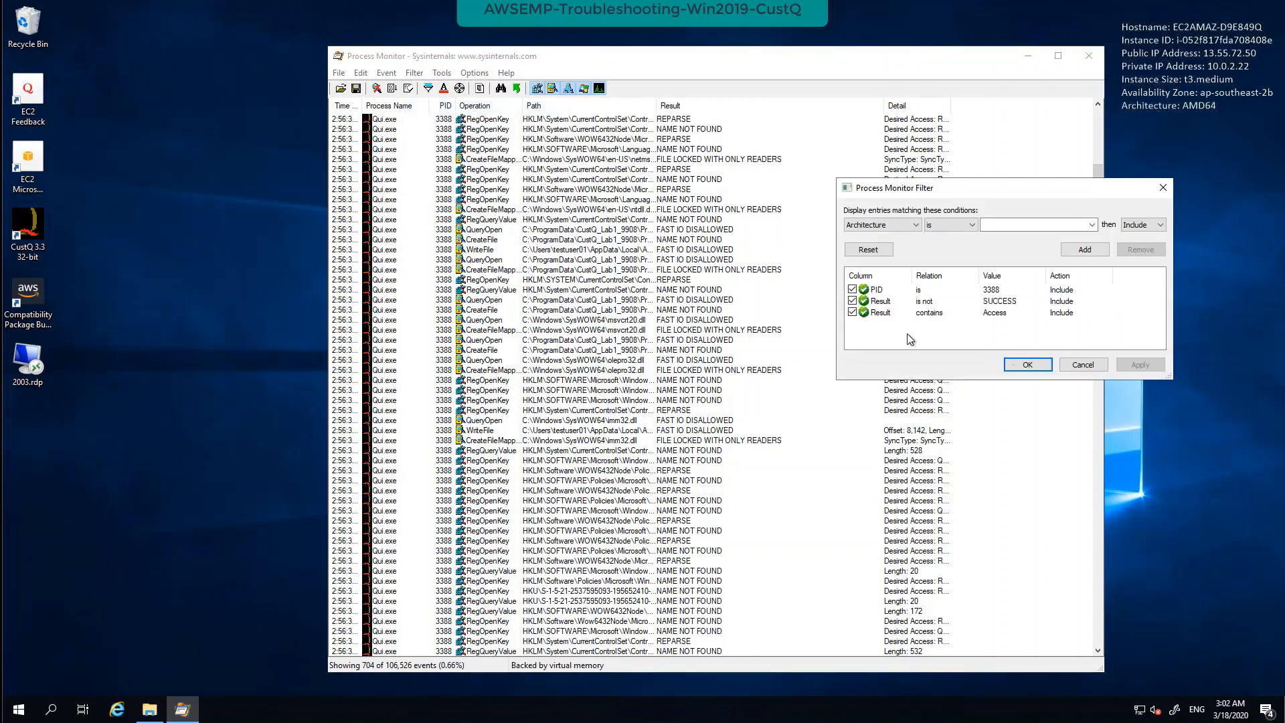
pyautogui.doubleClick(991, 313)
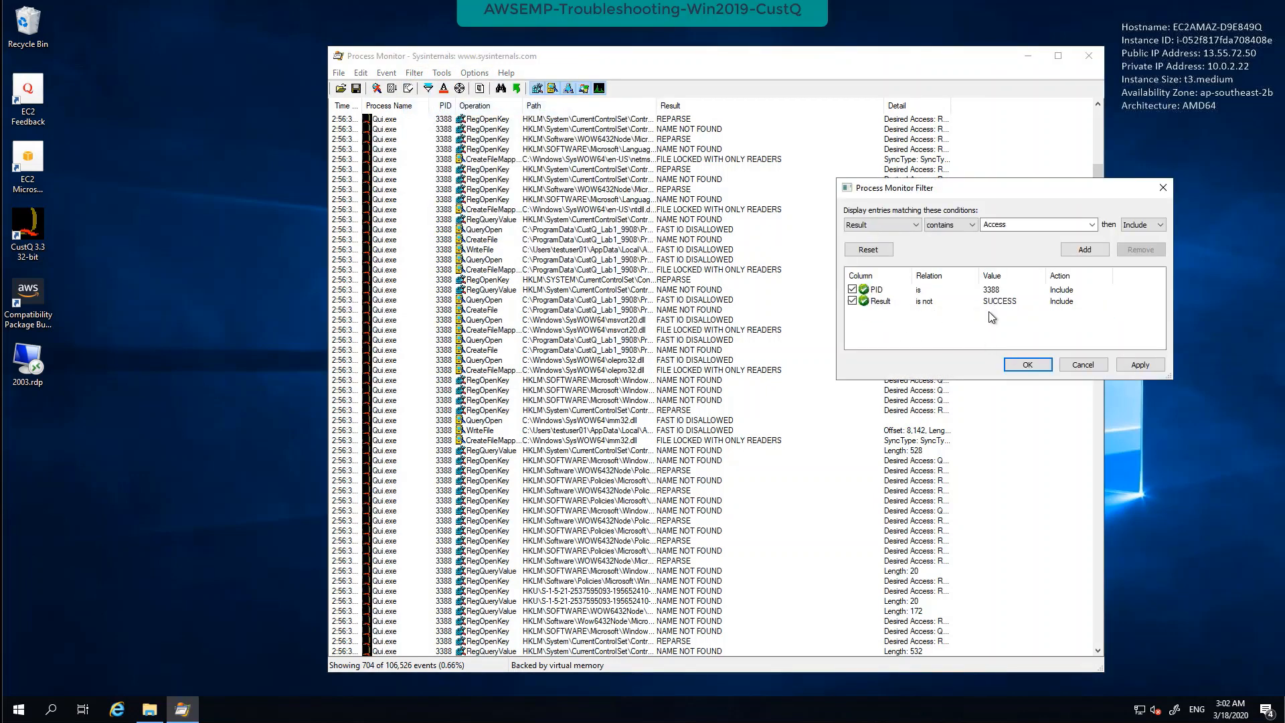
pyautogui.doubleClick(1005, 225)
pyautogui.write('Access Denied')
pyautogui.click(962, 226)
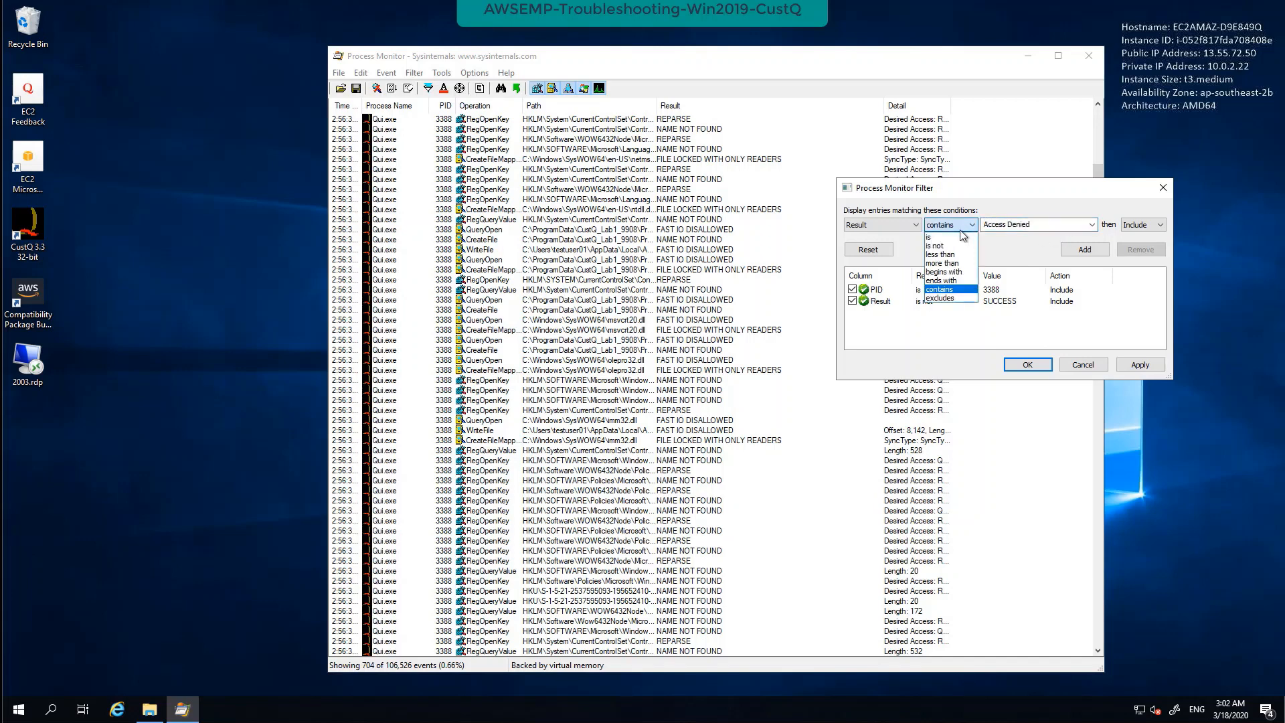
pyautogui.click(930, 238)
# Step: Add the edited Result is Access Denied condition as an Include rule, apply the filter, and close its dialog
pyautogui.click(1154, 365)
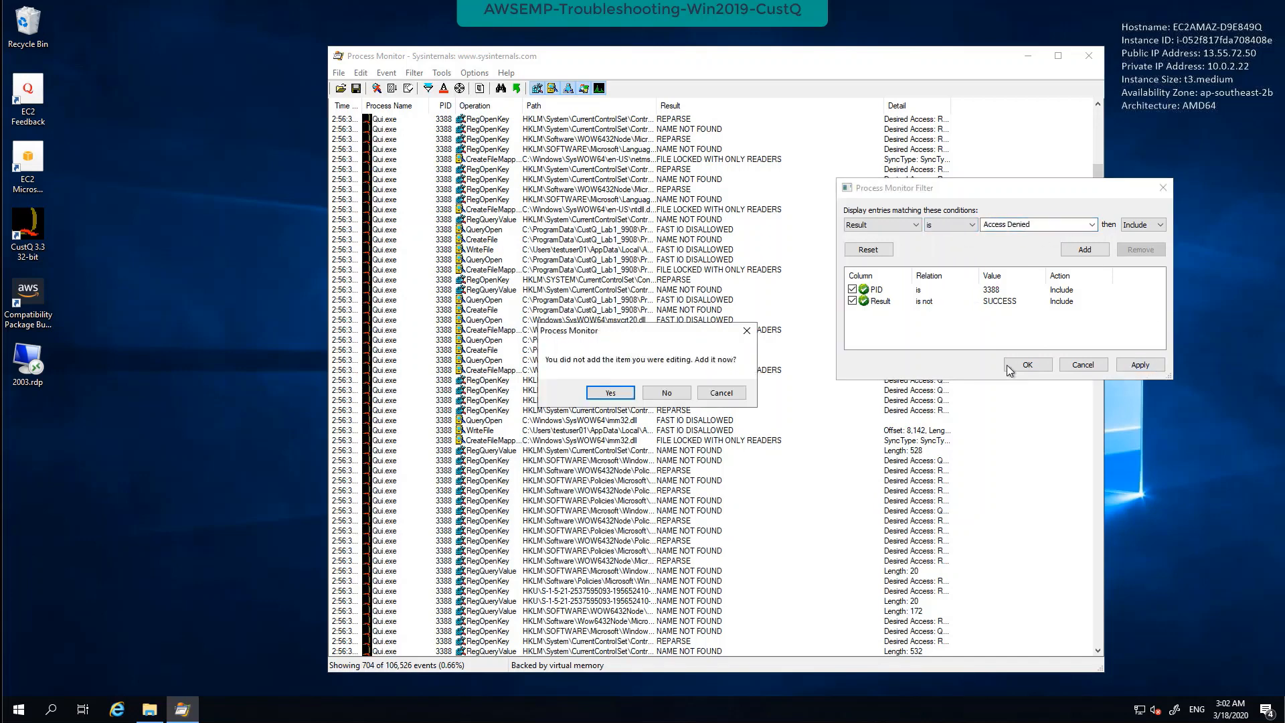
pyautogui.click(721, 395)
pyautogui.click(1084, 249)
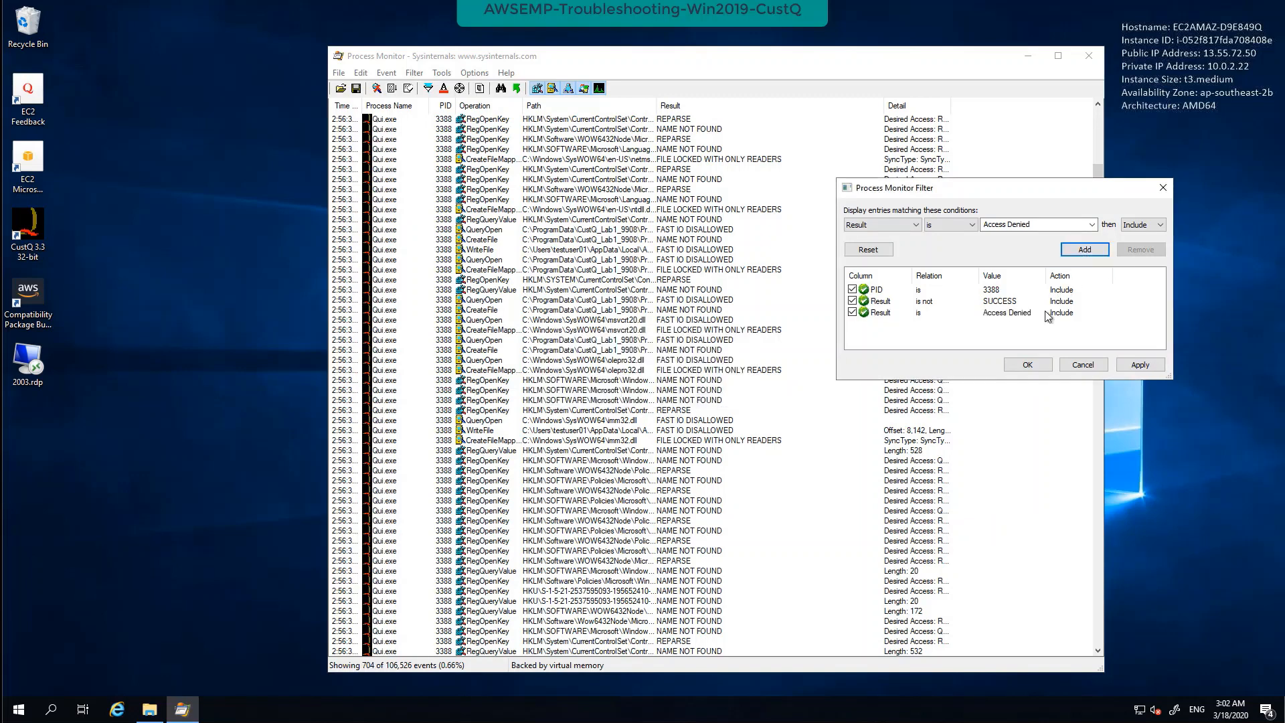
pyautogui.click(1140, 365)
pyautogui.click(1028, 365)
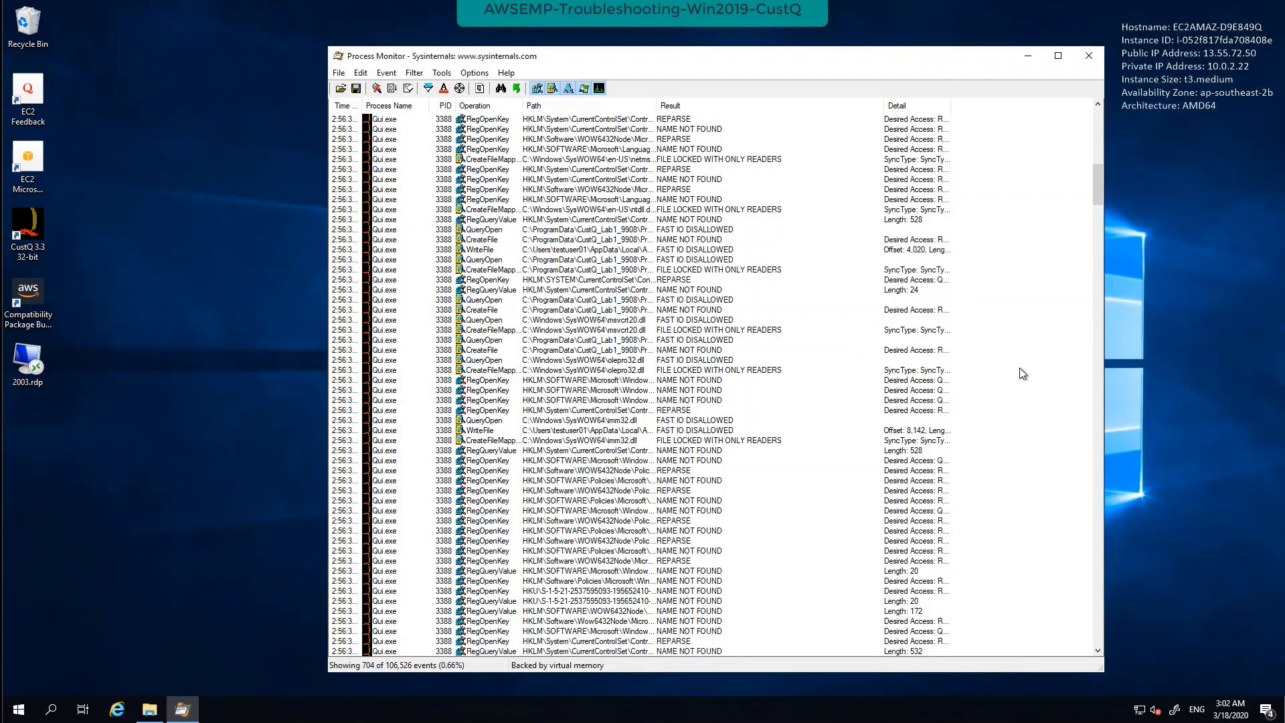
# Step: Remove the Result is not SUCCESS rule, keep the PID and Access Denied rules, and close the filter dialog
pyautogui.click(708, 230)
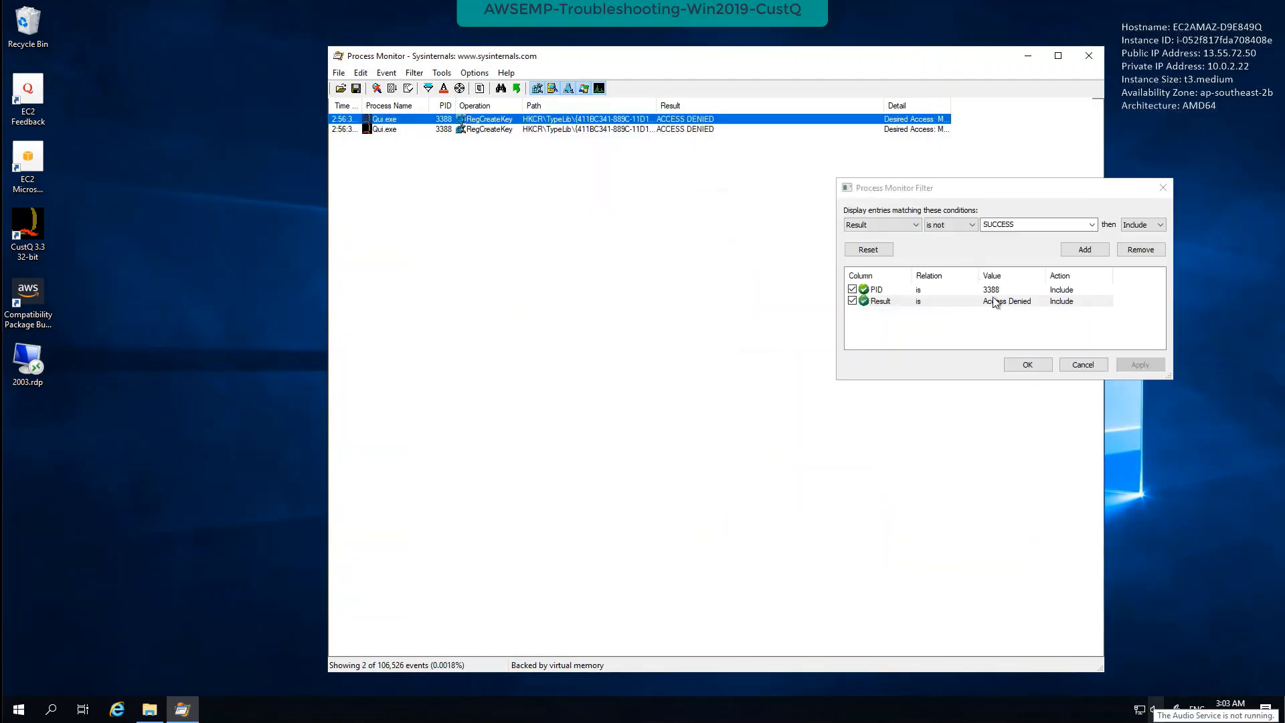
pyautogui.click(881, 301)
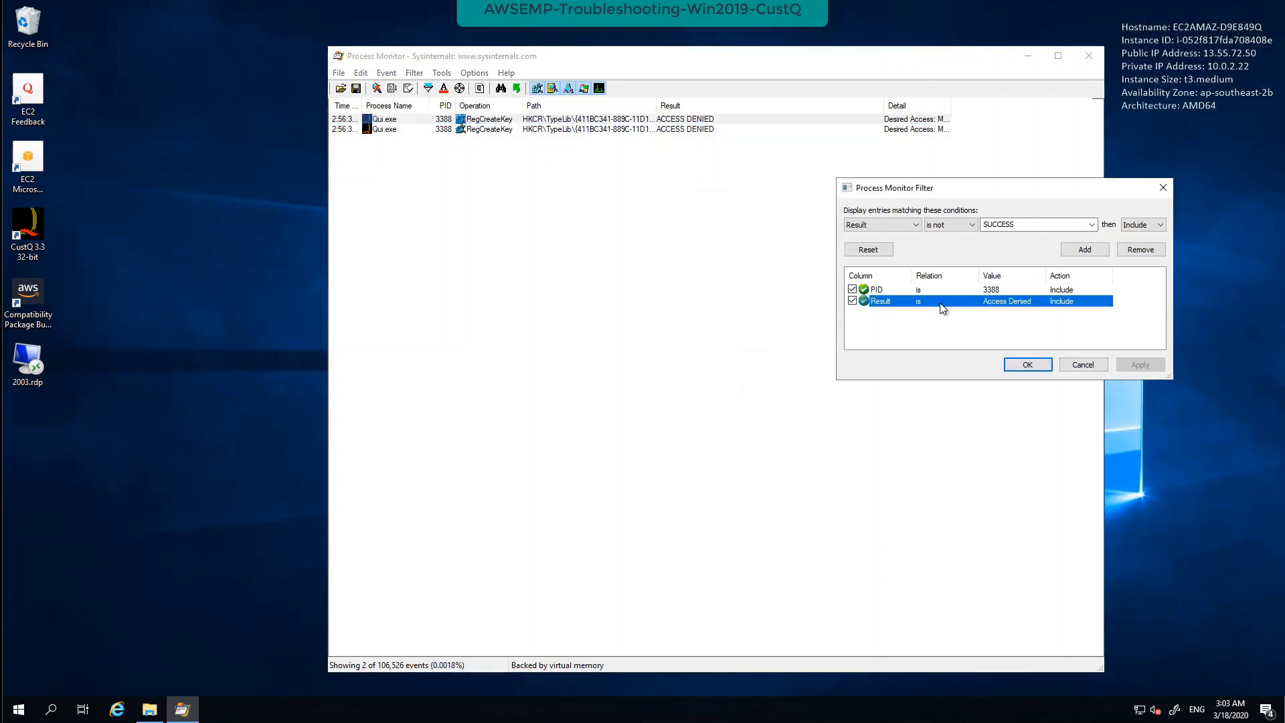
pyautogui.click(1021, 370)
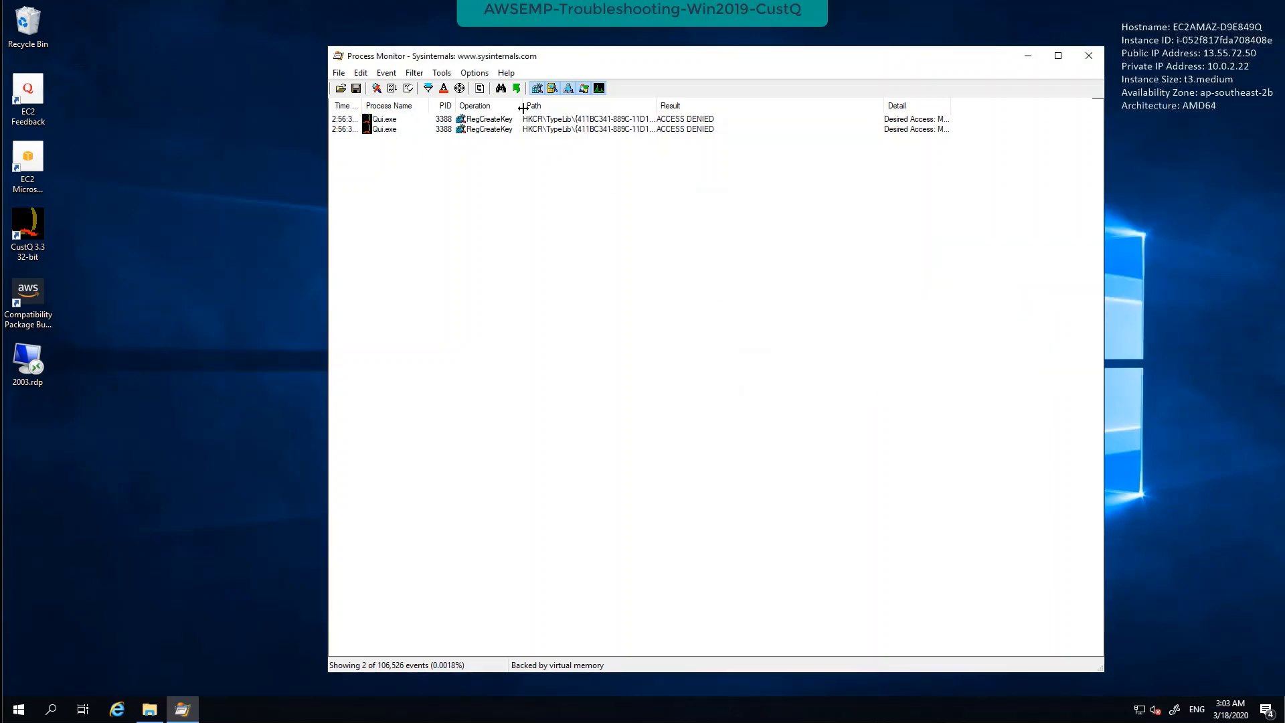
# Step: Widen the Operation and Path columns and narrow the Result column to fit the RegCreateKey events' full paths and details
pyautogui.moveTo(522, 108); pyautogui.dragTo(552, 108)
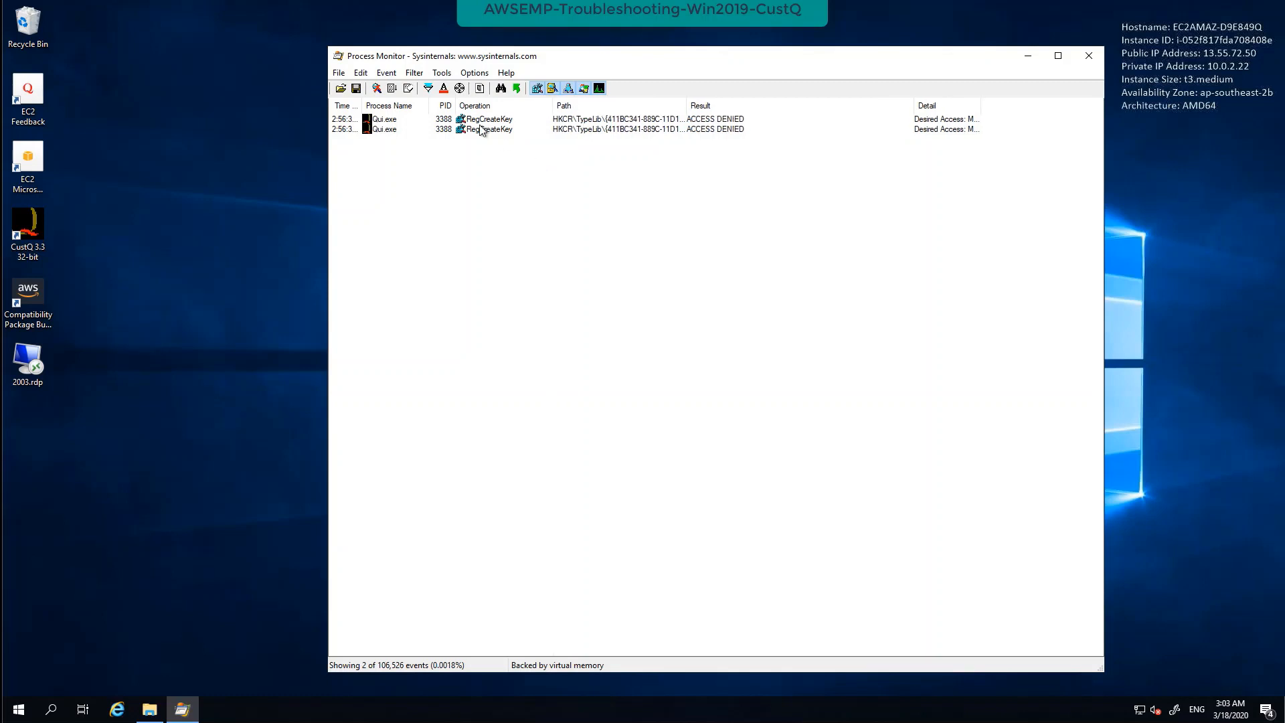
pyautogui.click(517, 132)
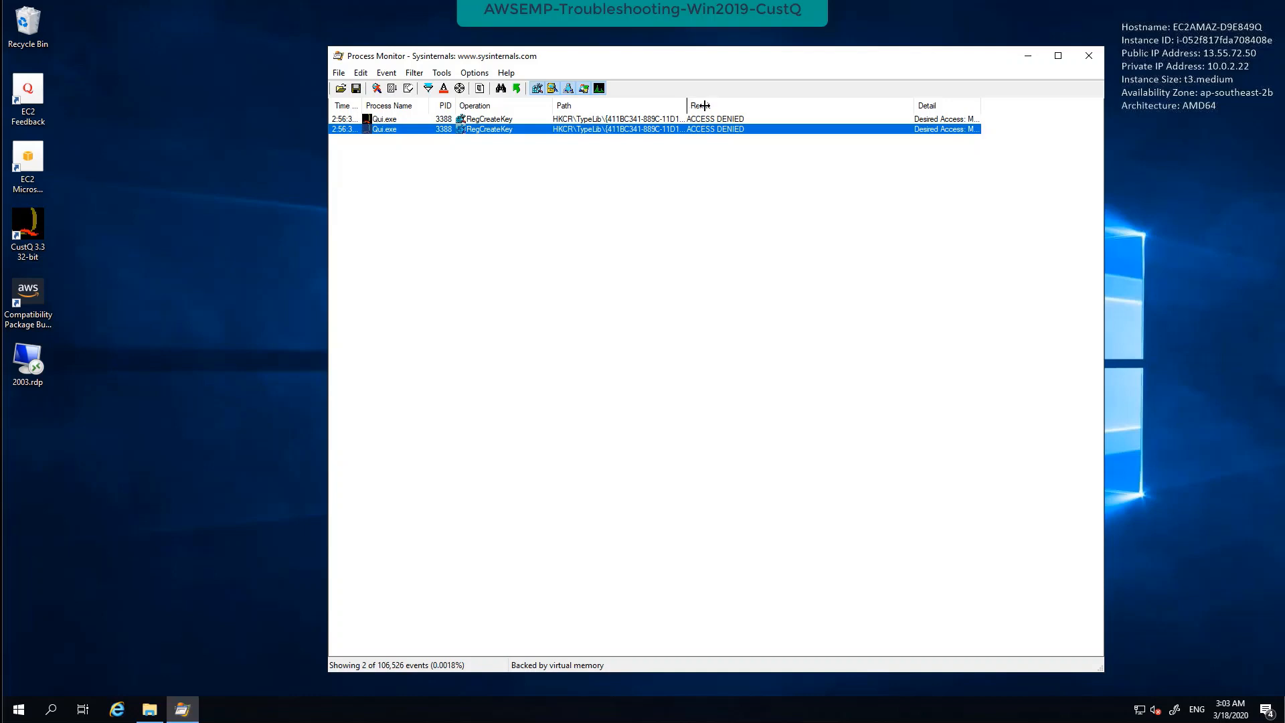
pyautogui.moveTo(703, 105); pyautogui.dragTo(866, 118)
pyautogui.click(743, 119)
pyautogui.click(740, 130)
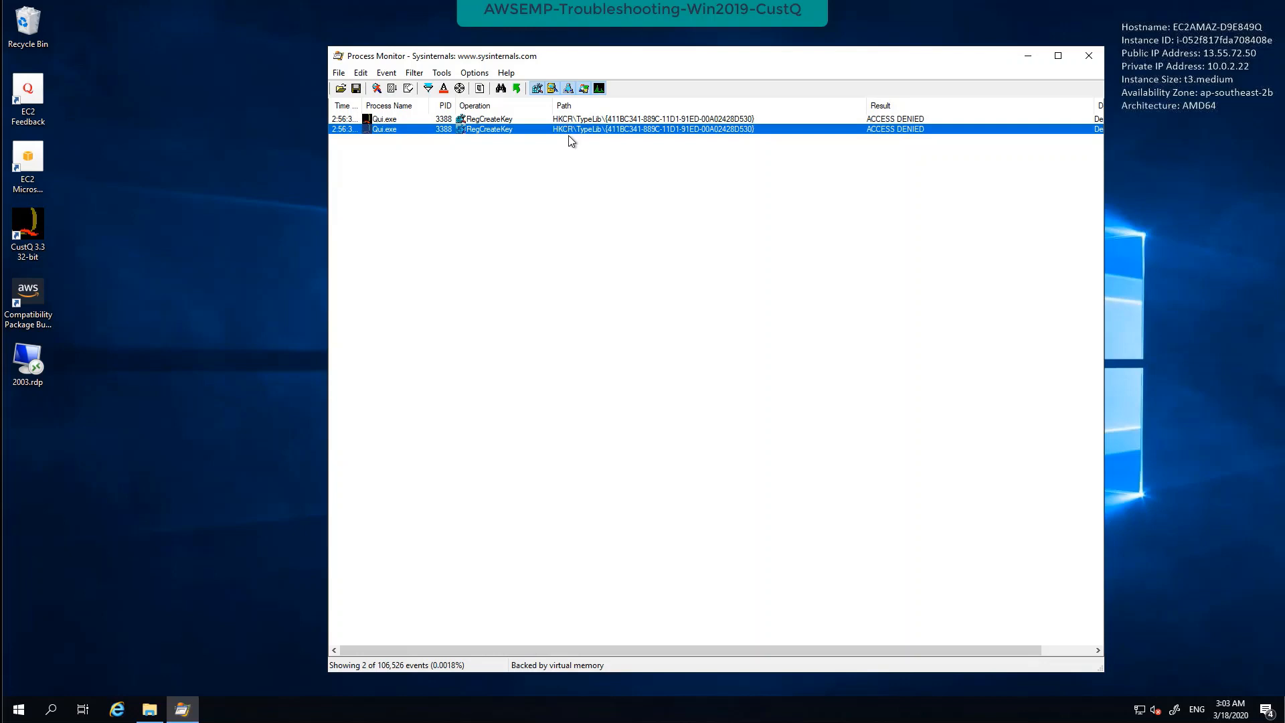
pyautogui.moveTo(700, 649); pyautogui.dragTo(877, 656)
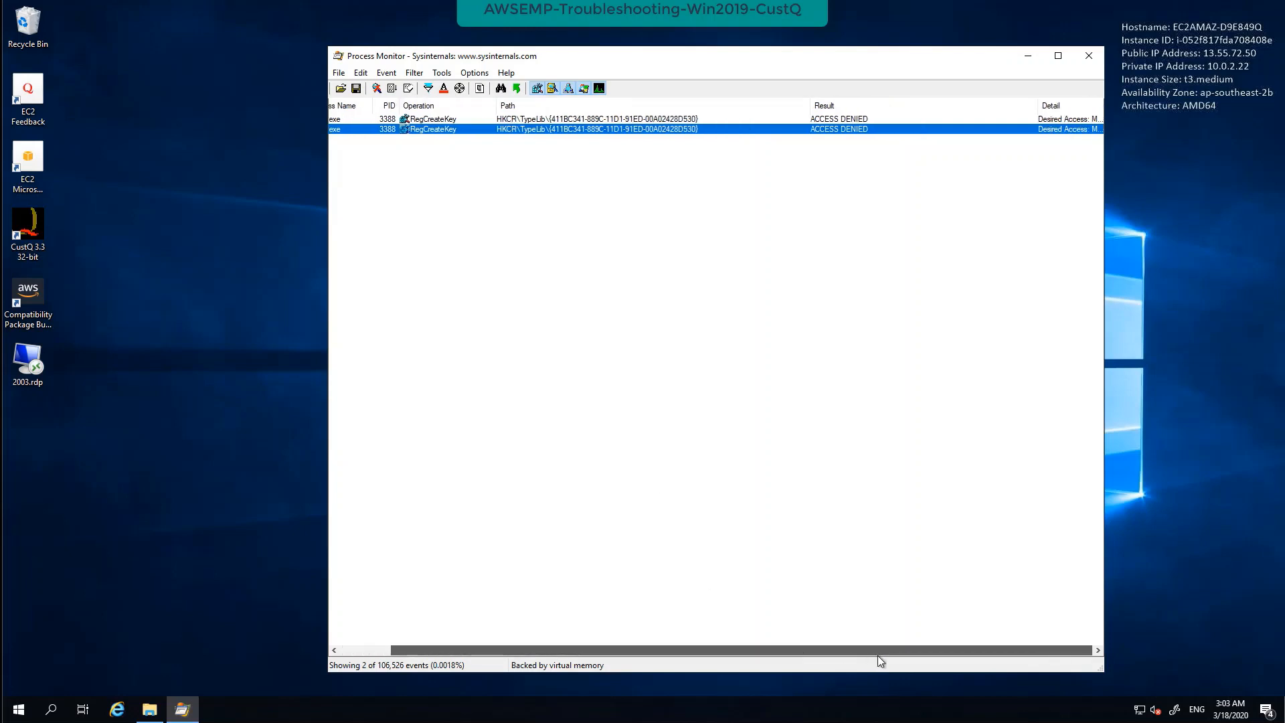
pyautogui.moveTo(1036, 105); pyautogui.dragTo(881, 102)
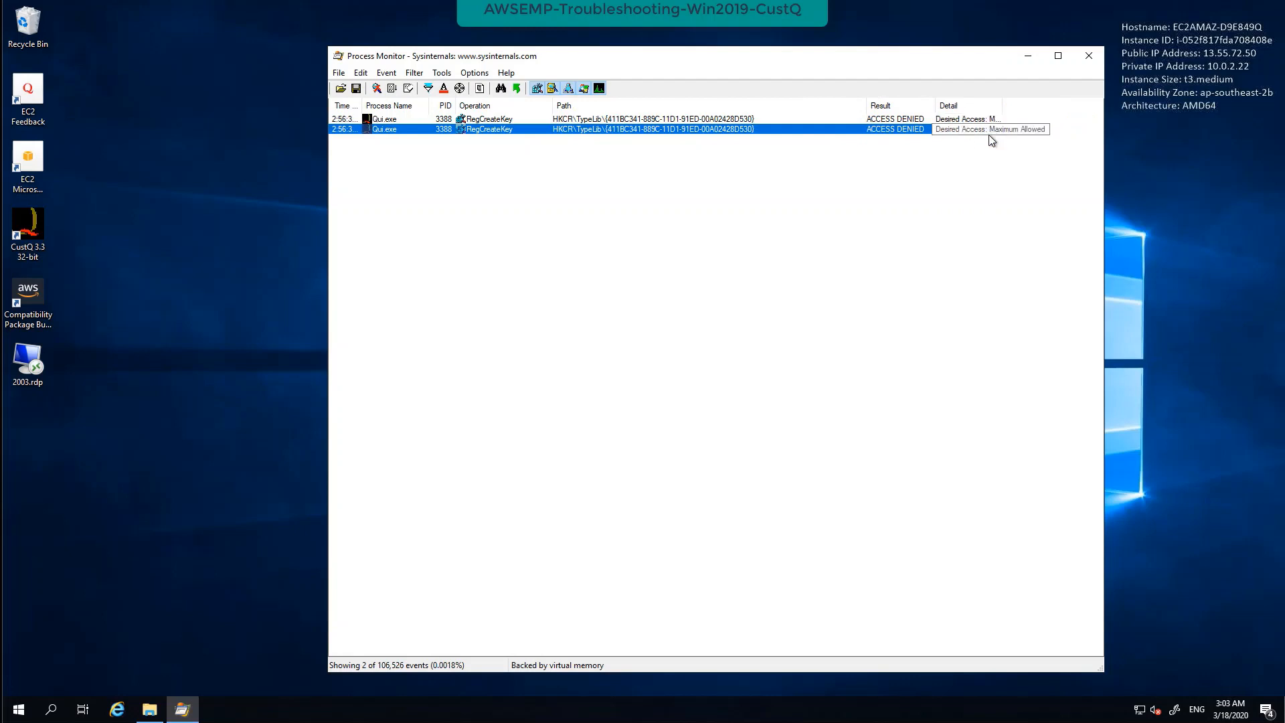
# Step: Examine the second RegCreateKey event's properties, including its result, registry path and desired access, and close them
pyautogui.doubleClick(572, 129)
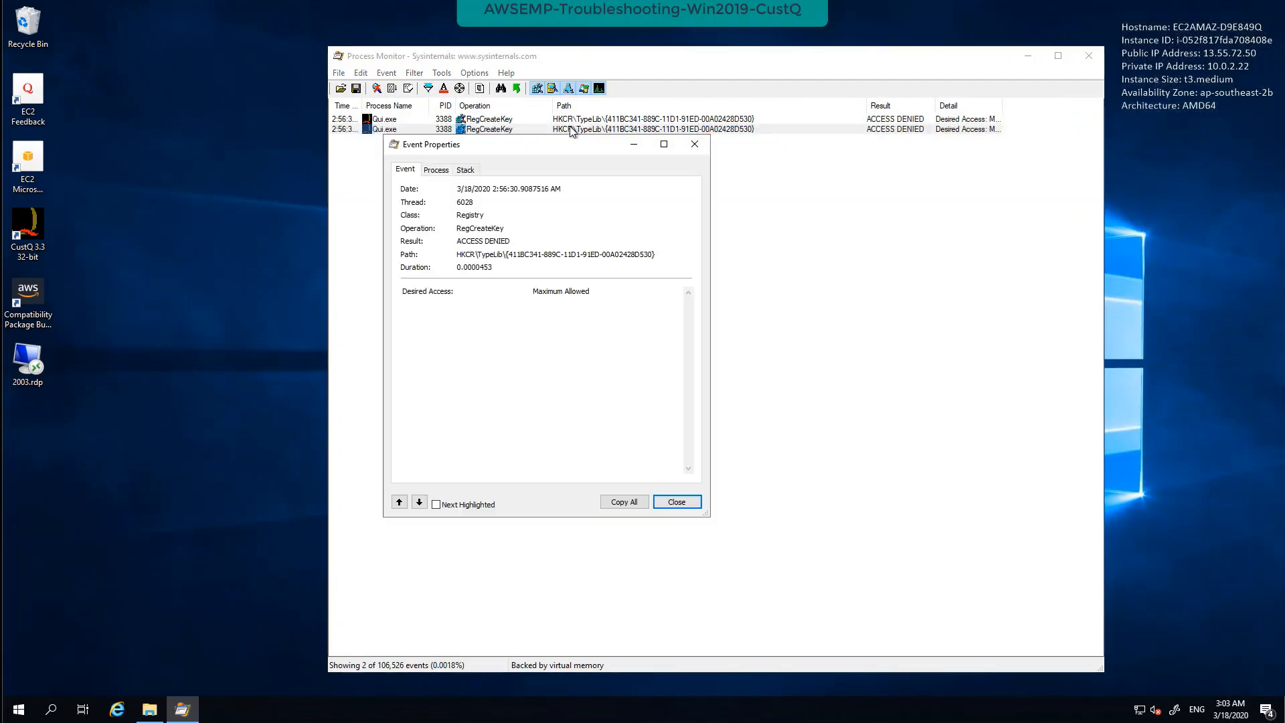
pyautogui.doubleClick(488, 268)
pyautogui.click(699, 147)
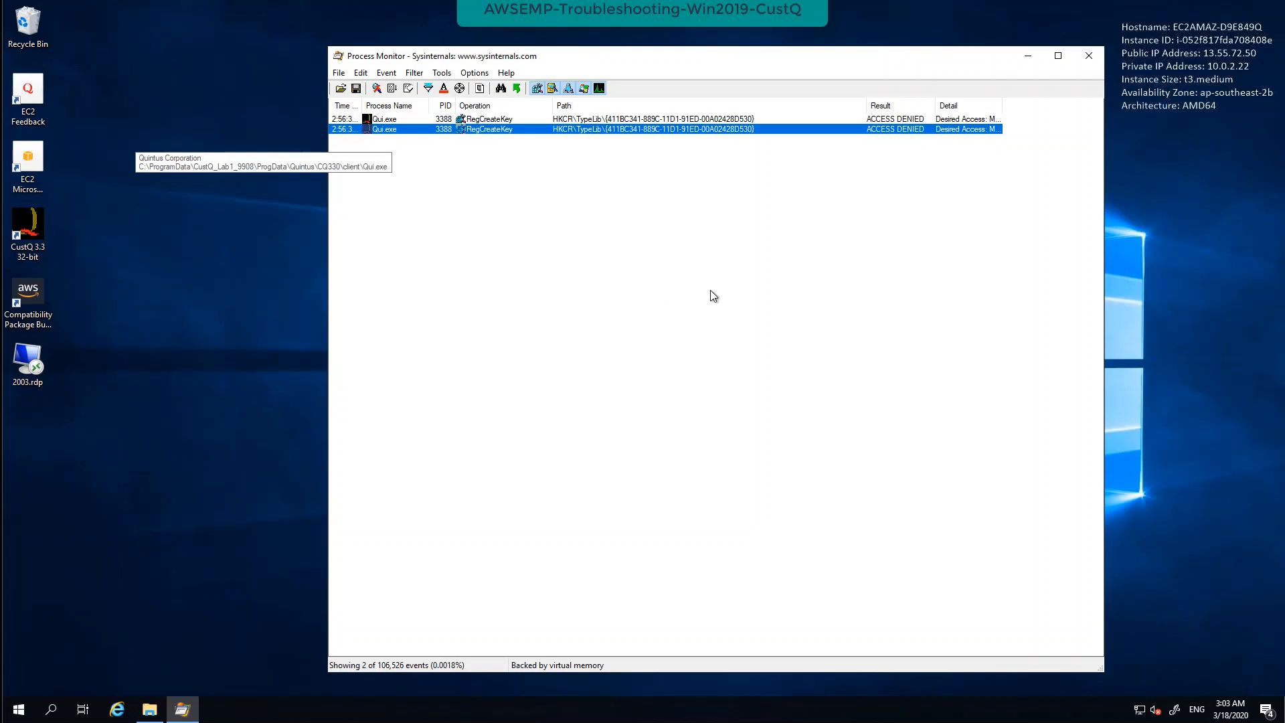
# Step: Minimise Process Monitor, request to run the CustQ 3.3 32-bit shortcut as administrator, and decline the elevation prompt
pyautogui.click(1026, 56)
pyautogui.rightClick(37, 220)
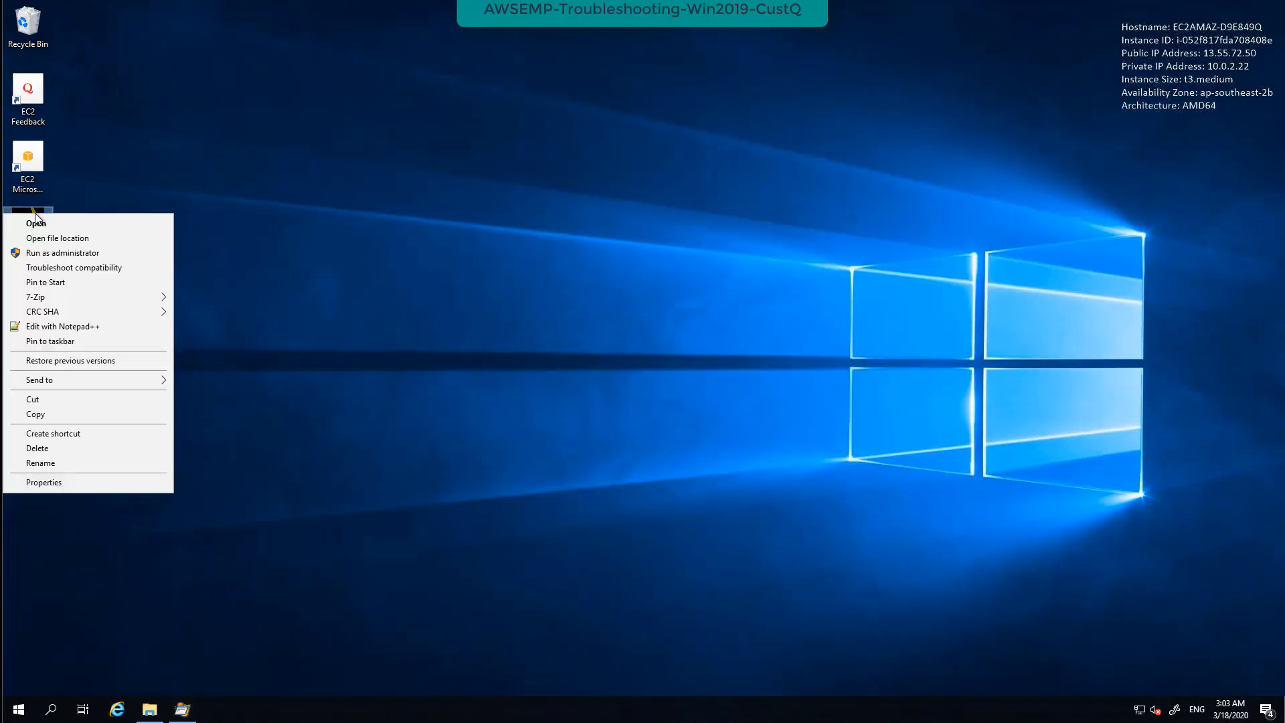
pyautogui.click(85, 253)
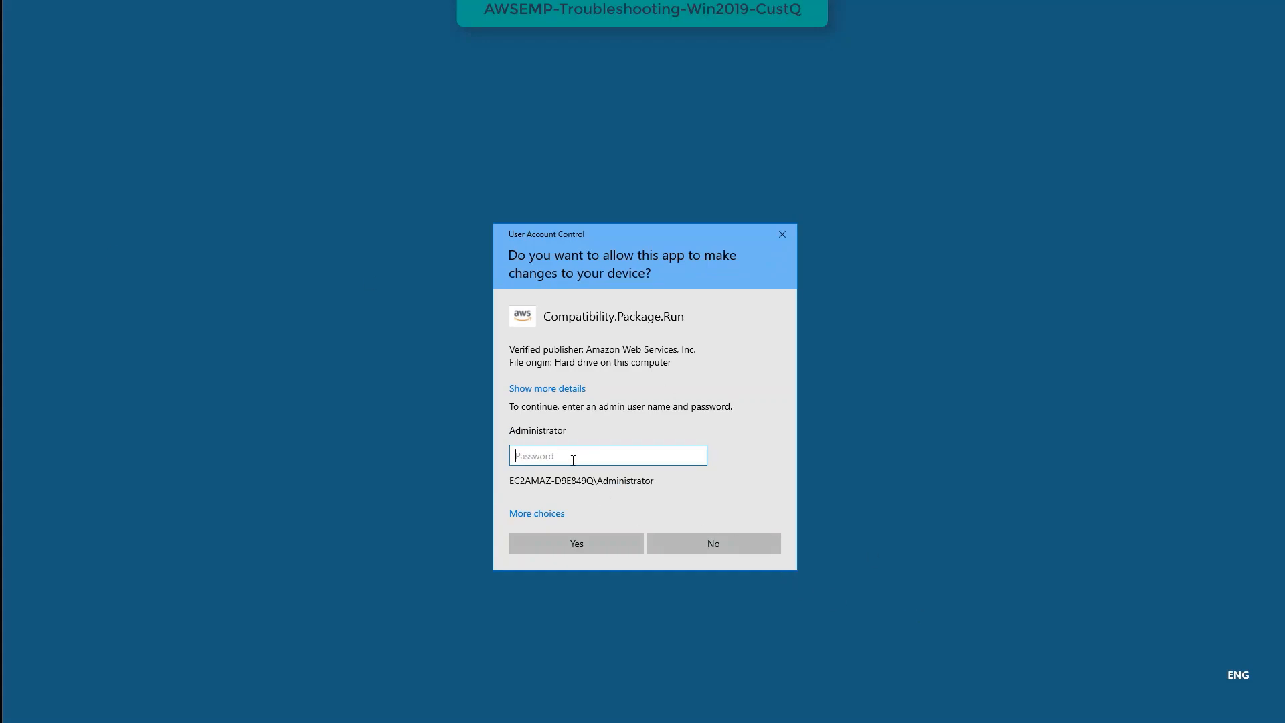
pyautogui.click(724, 548)
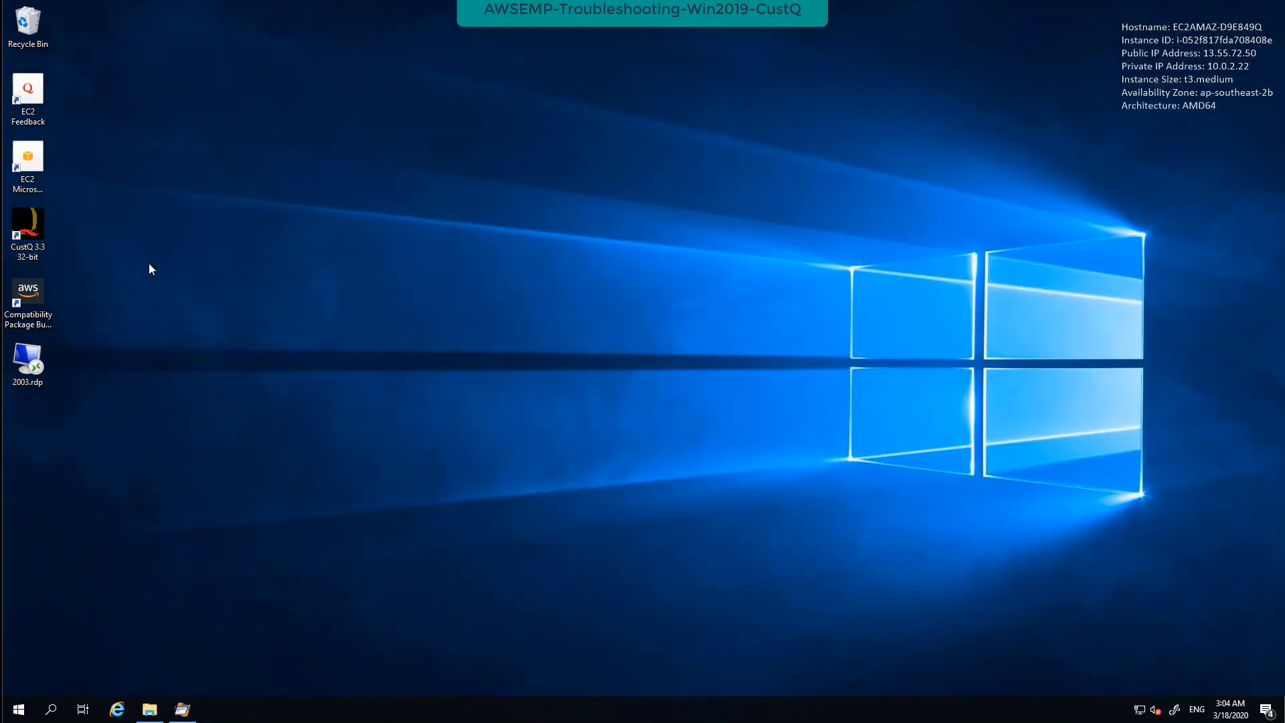
# Step: Run the CustQ 3.3 32-bit shortcut as a different user, entering .\Administrator as the user name and the account password
pyautogui.keyDown('shift'); pyautogui.rightClick(36, 236); pyautogui.keyUp('shift')
pyautogui.press('Escape')
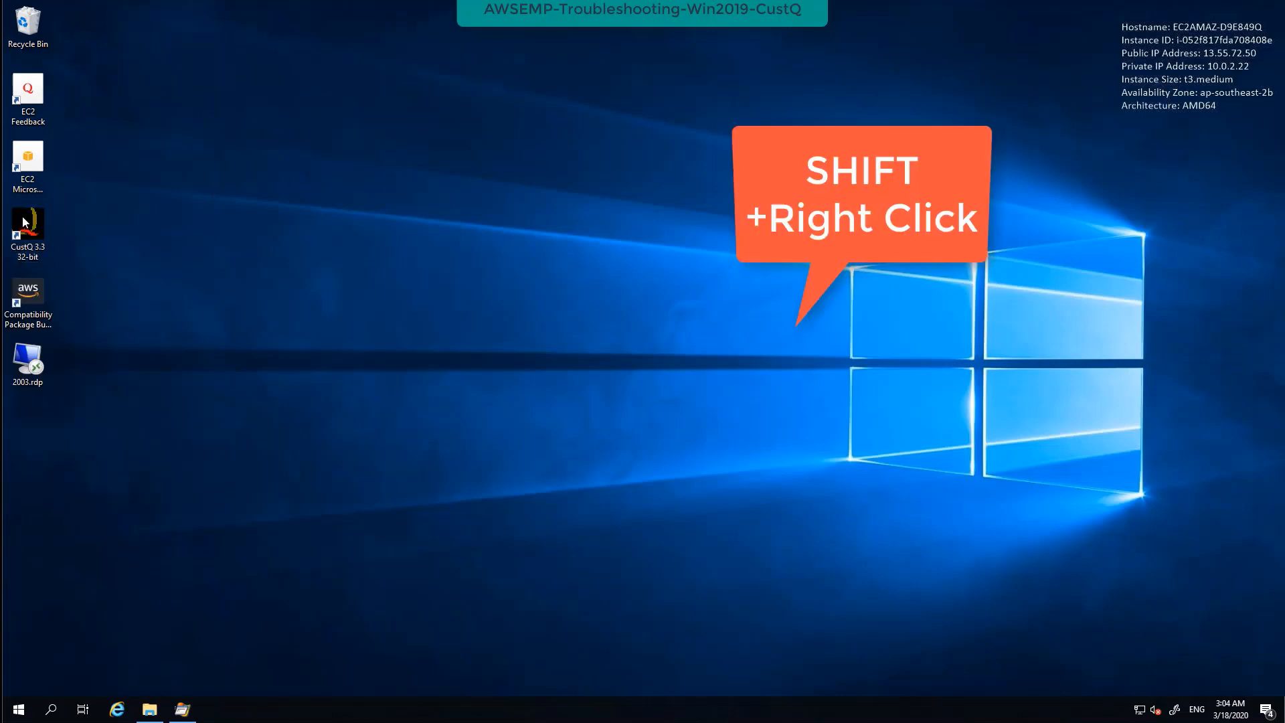
pyautogui.keyDown('shift'); pyautogui.rightClick(28, 222); pyautogui.keyUp('shift')
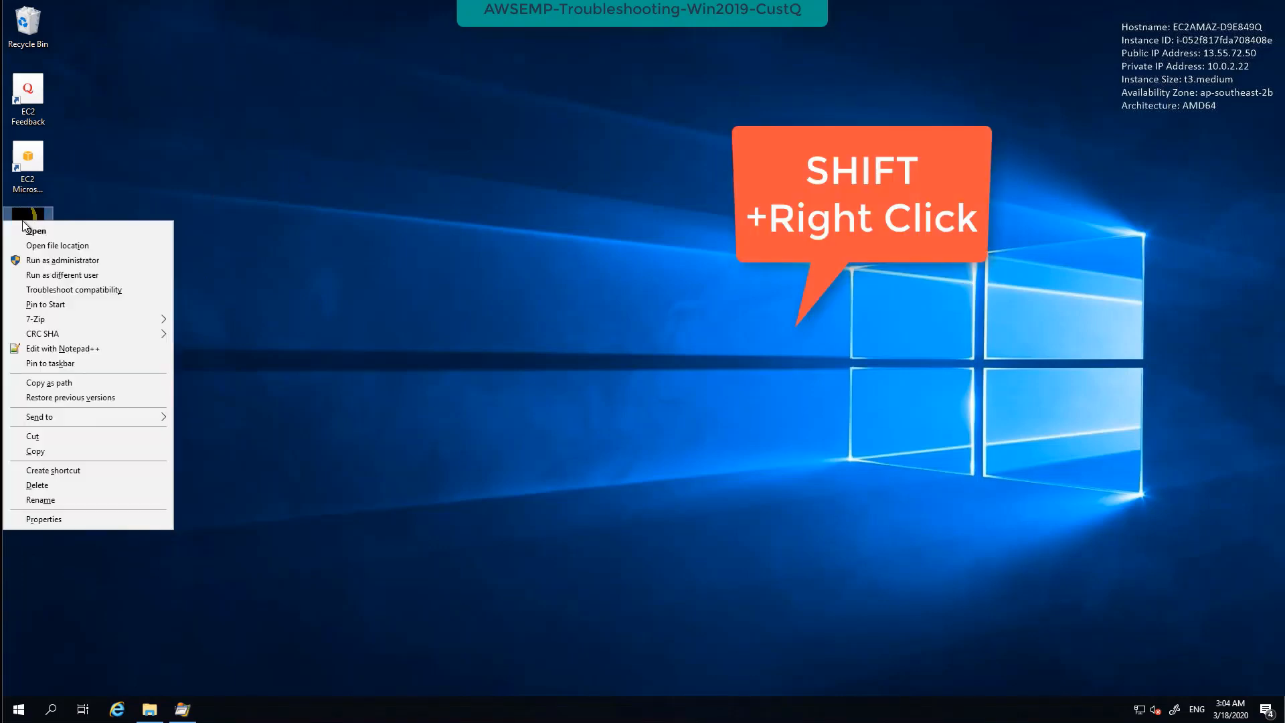
pyautogui.click(88, 276)
pyautogui.write('.\\')
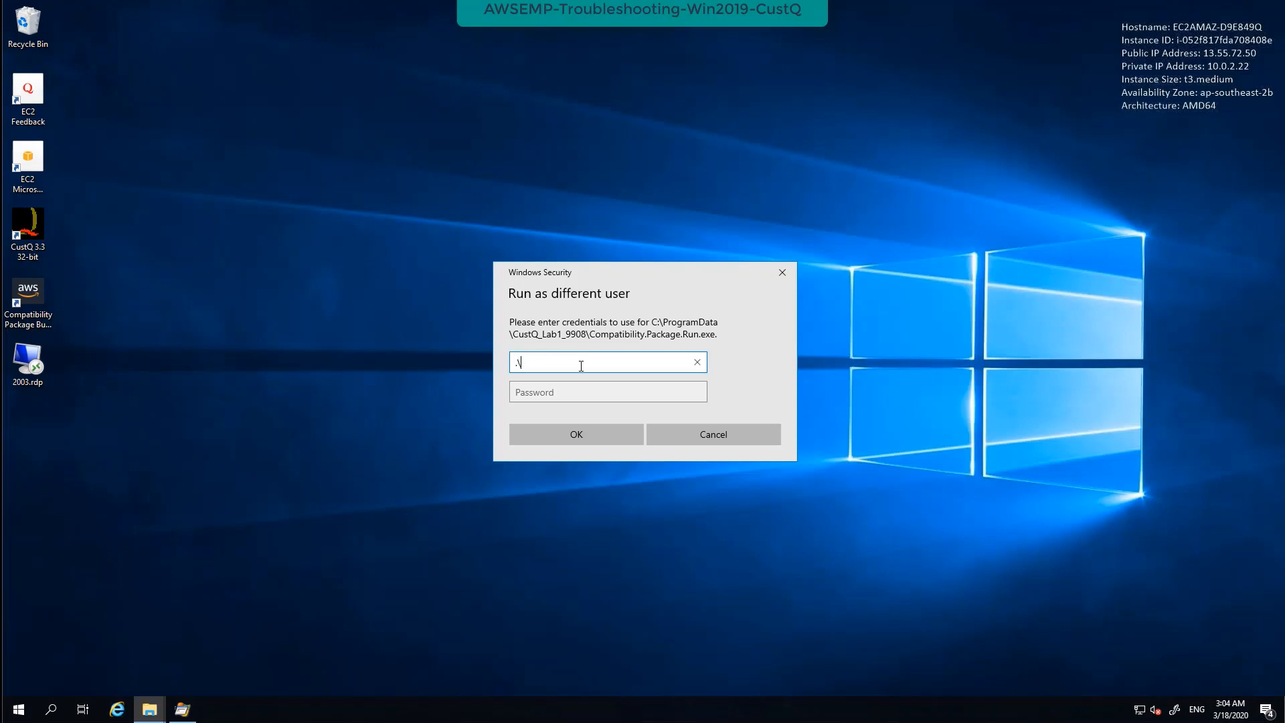
pyautogui.write('Administrator')
pyautogui.press('Tab')
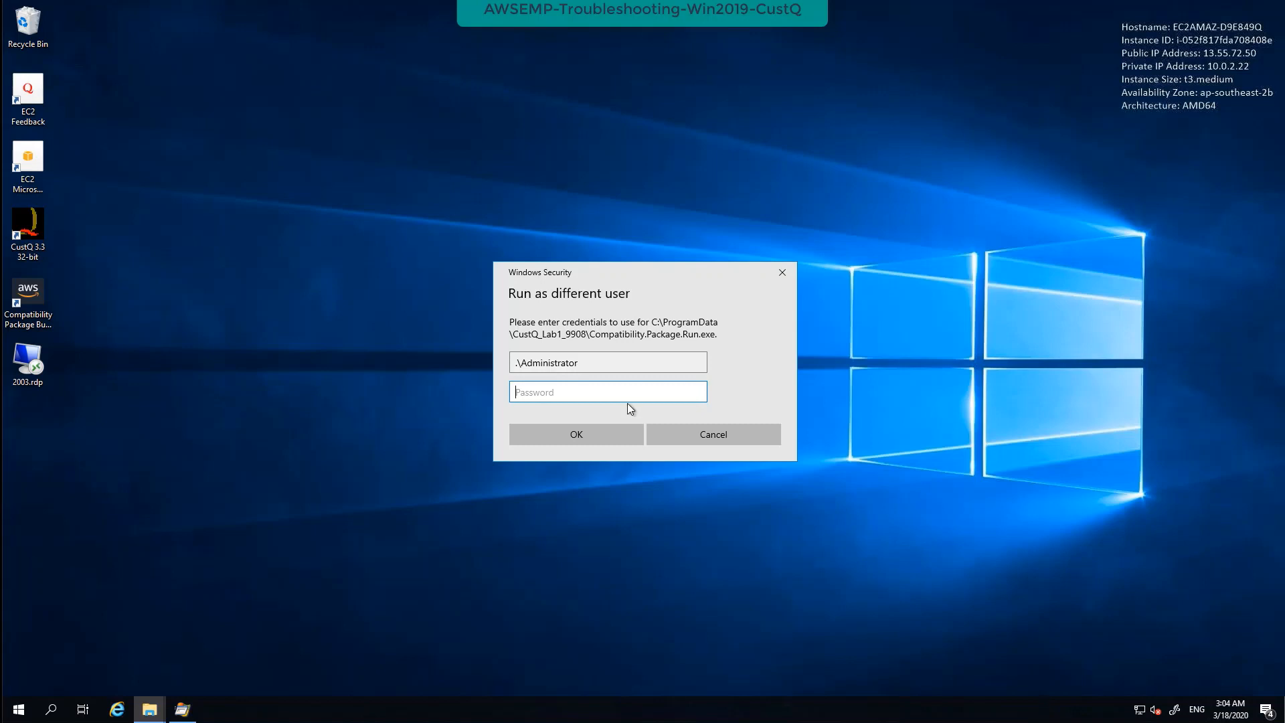
pyautogui.hotkey('ctrl', 'v')
pyautogui.click(602, 437)
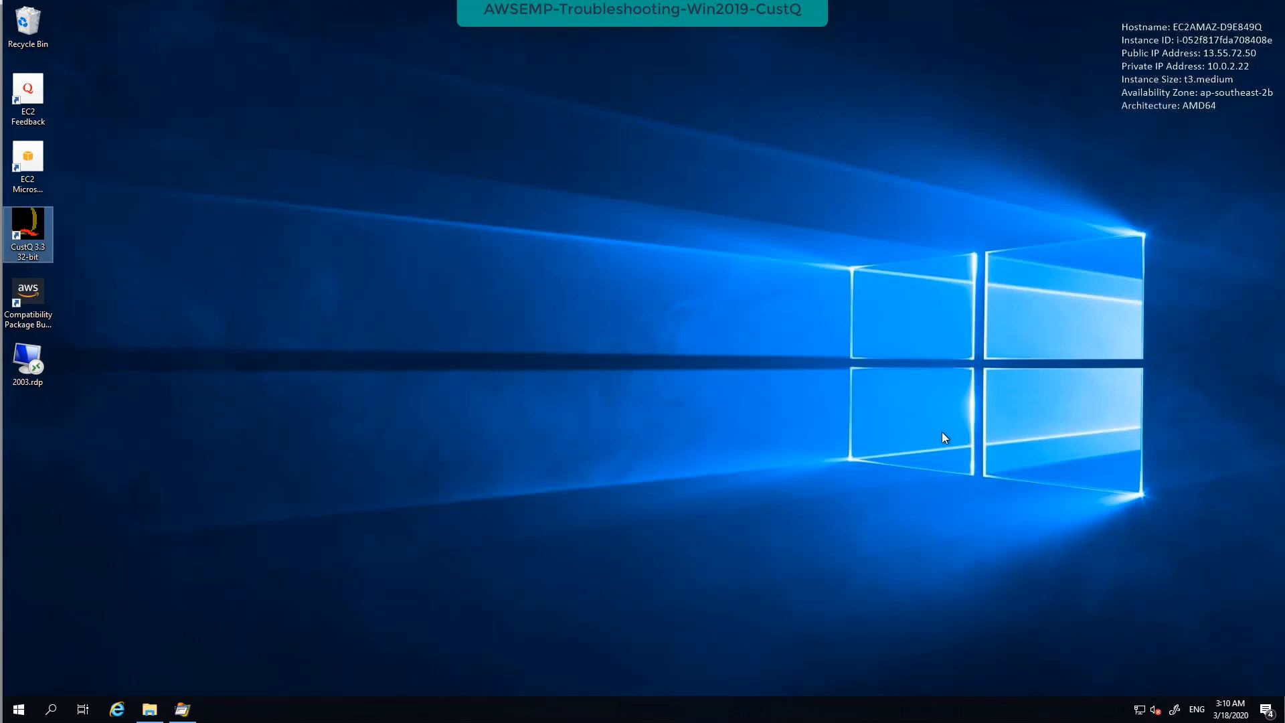
# Step: Set the CustQ 3.3 32-bit shortcut's compatibility properties to run this program as an administrator, and apply the change
pyautogui.rightClick(45, 251)
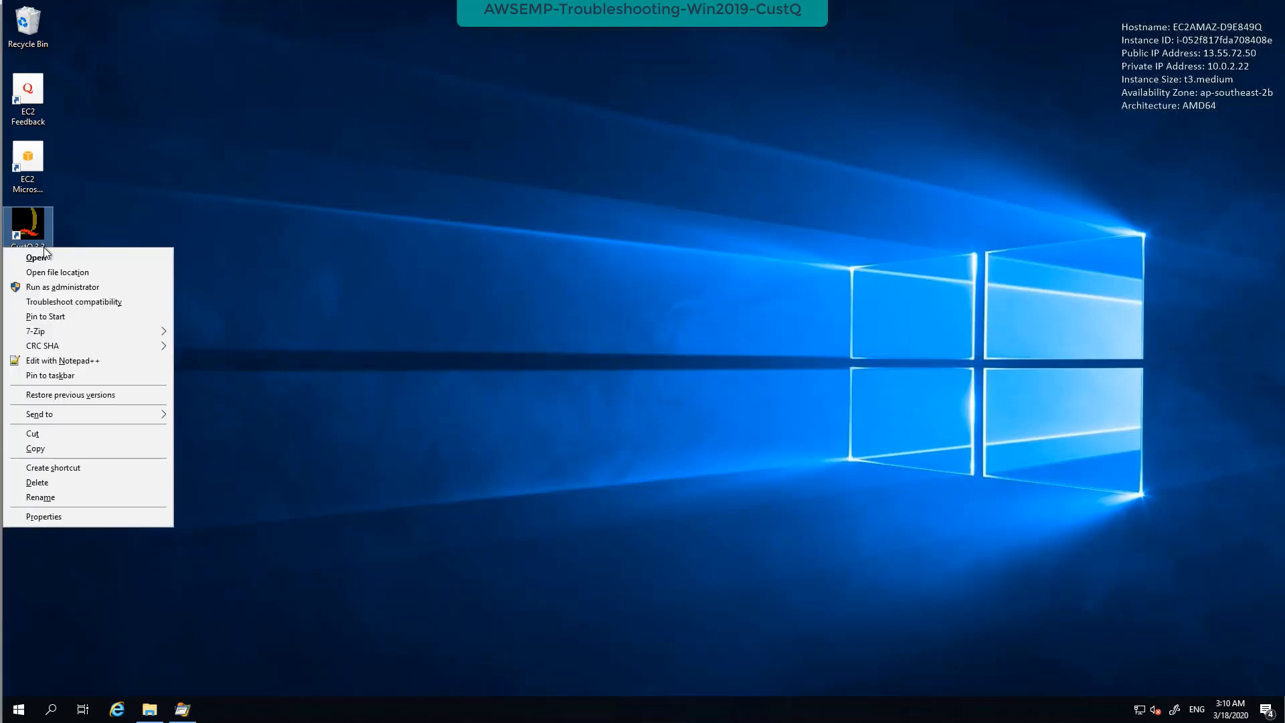
pyautogui.click(76, 519)
pyautogui.click(90, 281)
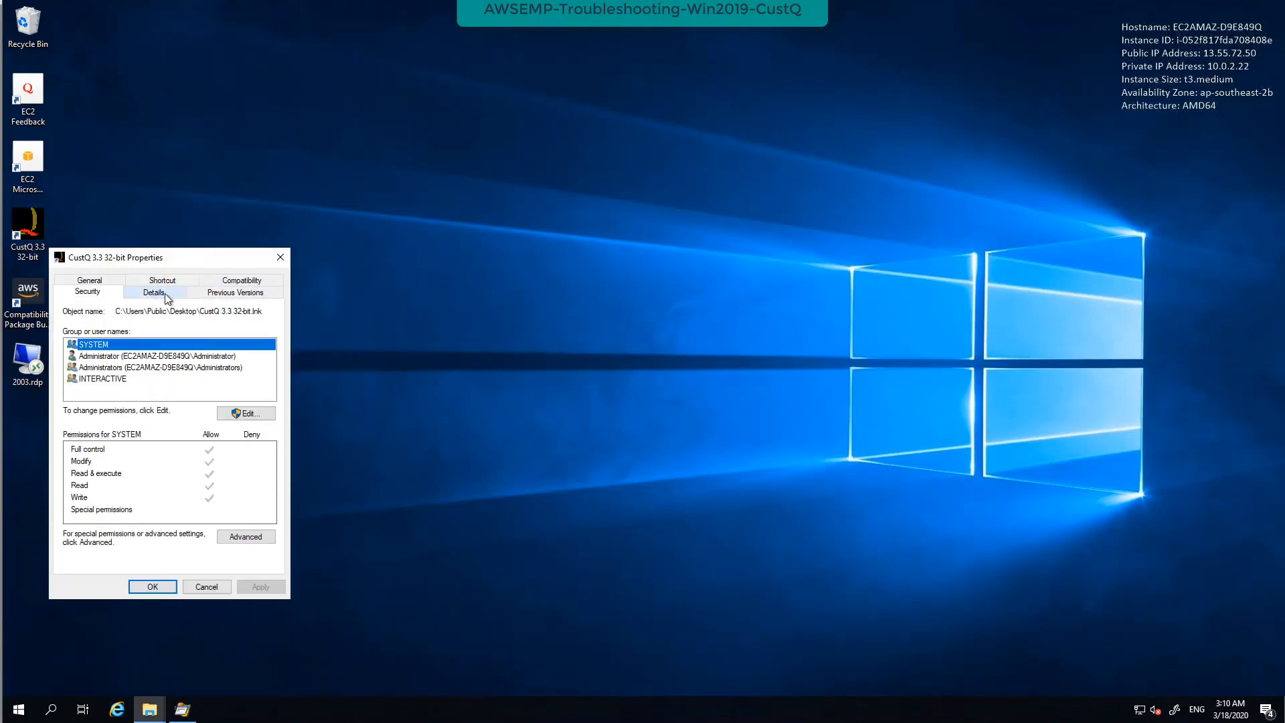
pyautogui.click(239, 281)
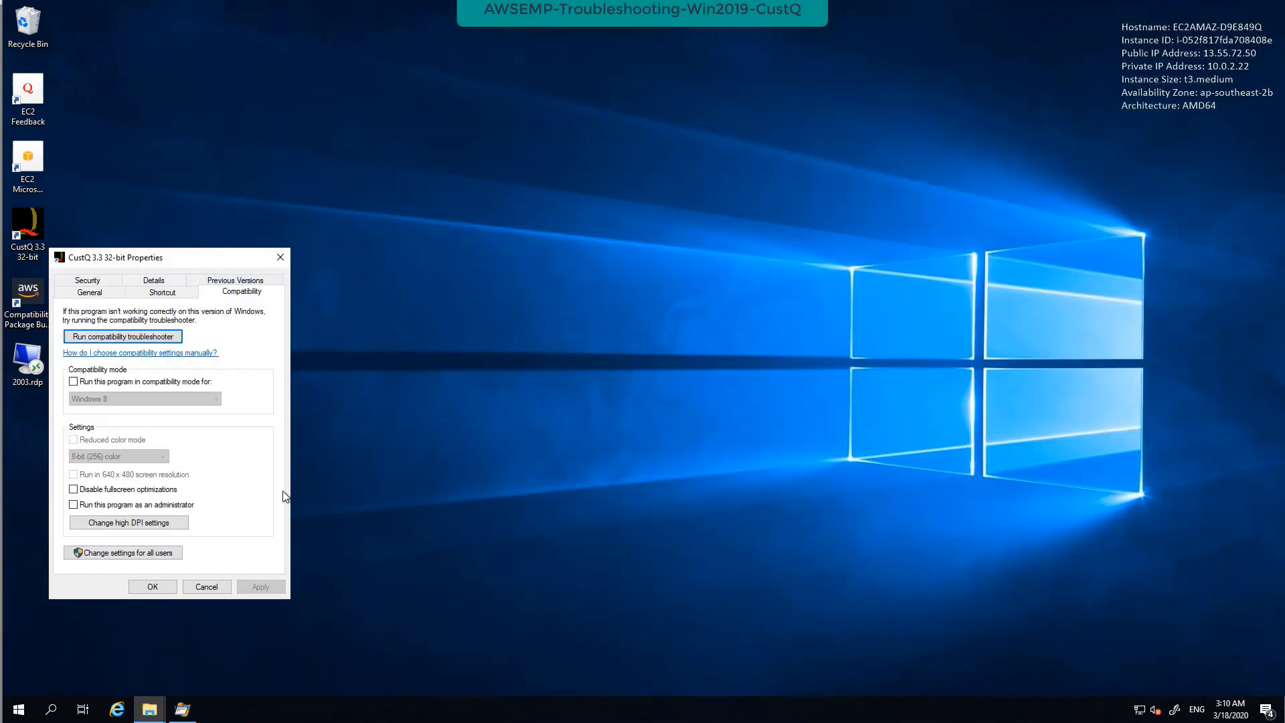
pyautogui.click(133, 507)
pyautogui.click(260, 586)
pyautogui.click(154, 587)
# Step: Launch CustQ 3.3 32-bit from its shortcut to check for the elevation prompt, and decline it
pyautogui.doubleClick(27, 294)
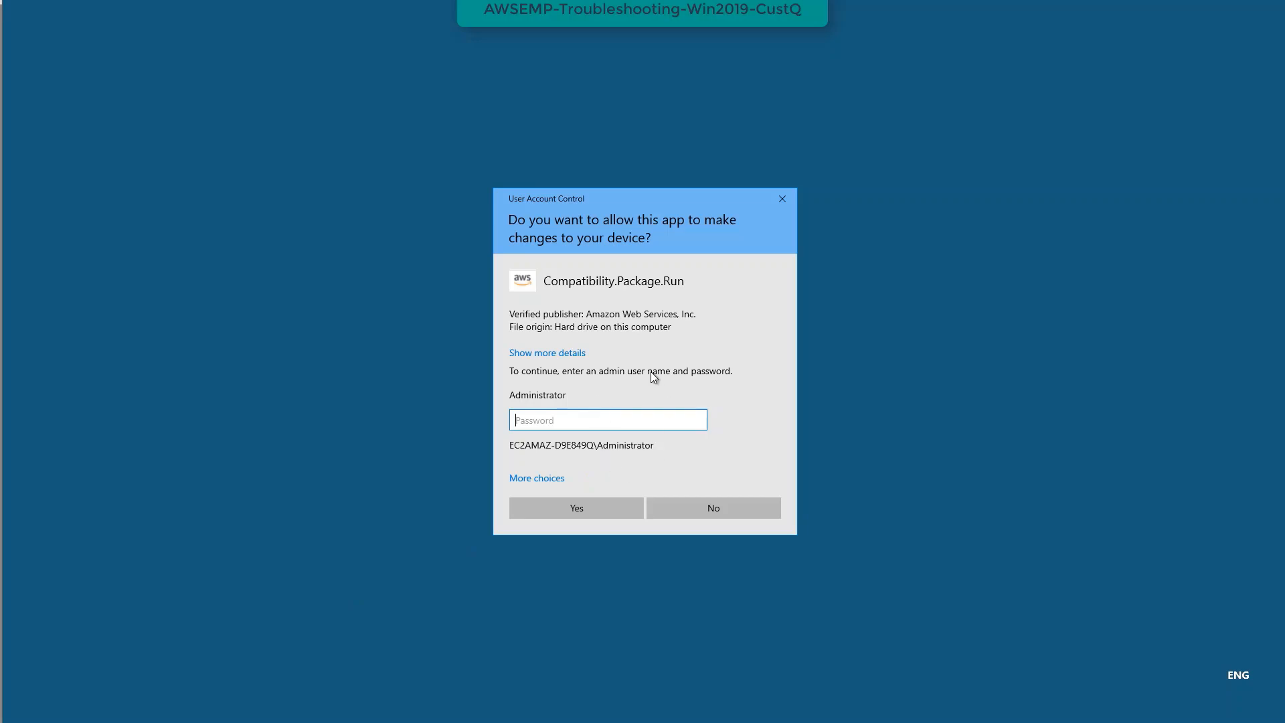
pyautogui.click(723, 508)
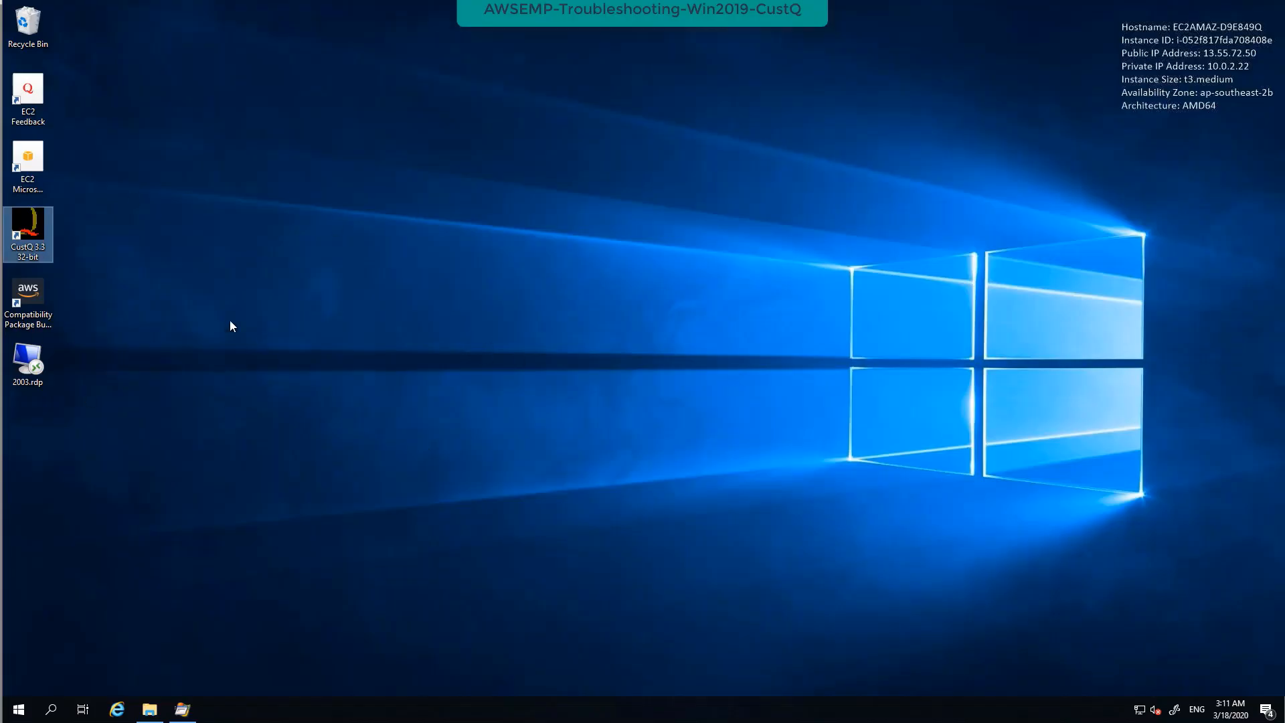
pyautogui.click(230, 320)
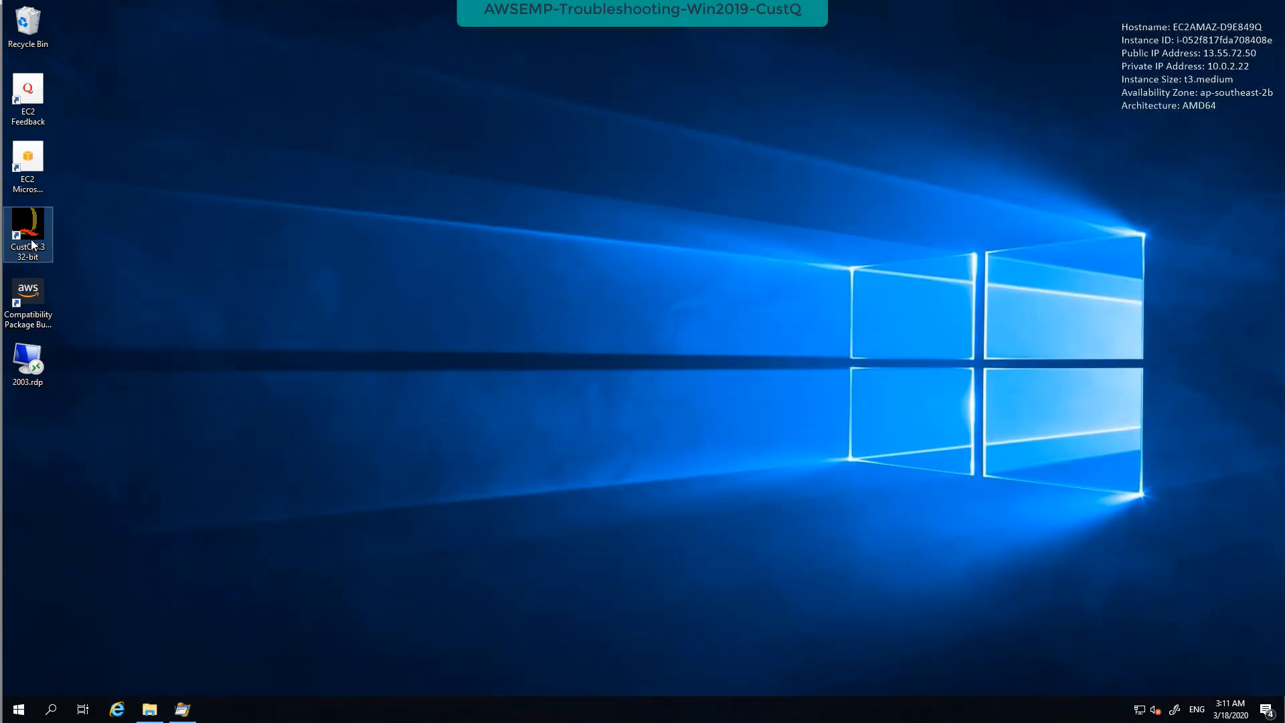
# Step: Restore Process Monitor to review the Access Denied RegCreateKey events of Qui.exe
pyautogui.moveTo(178, 715)
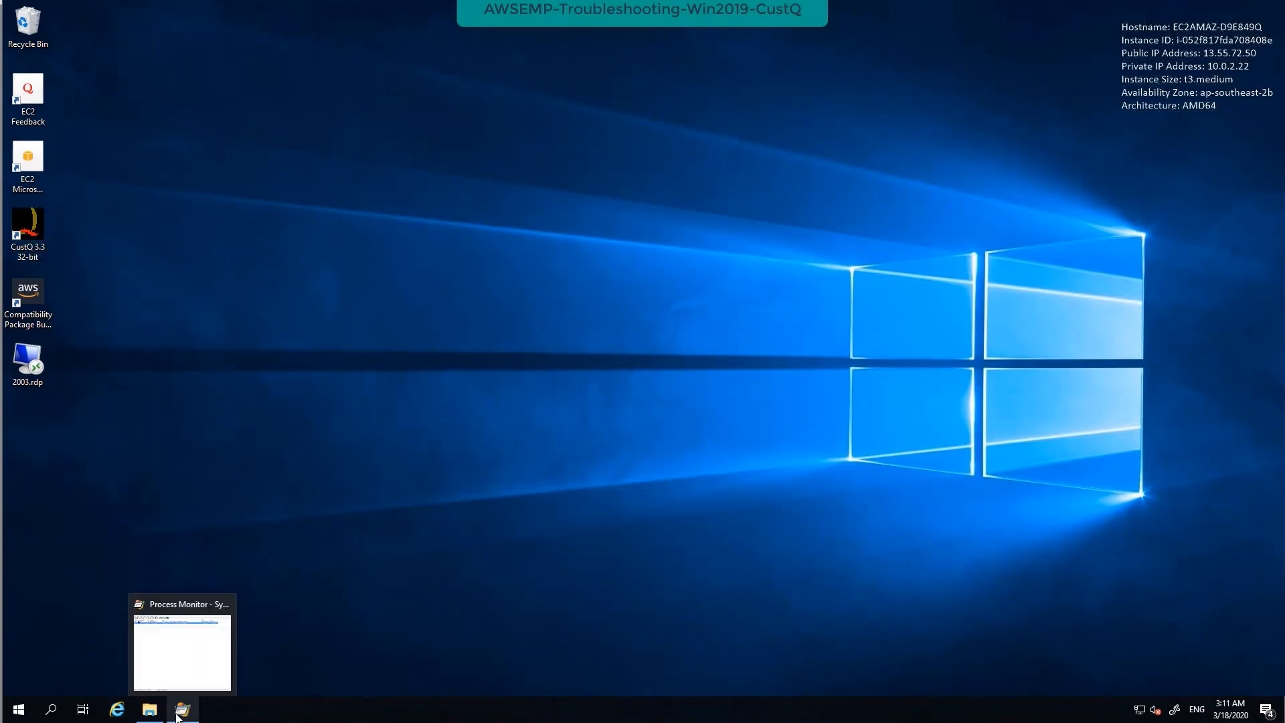
pyautogui.click(180, 676)
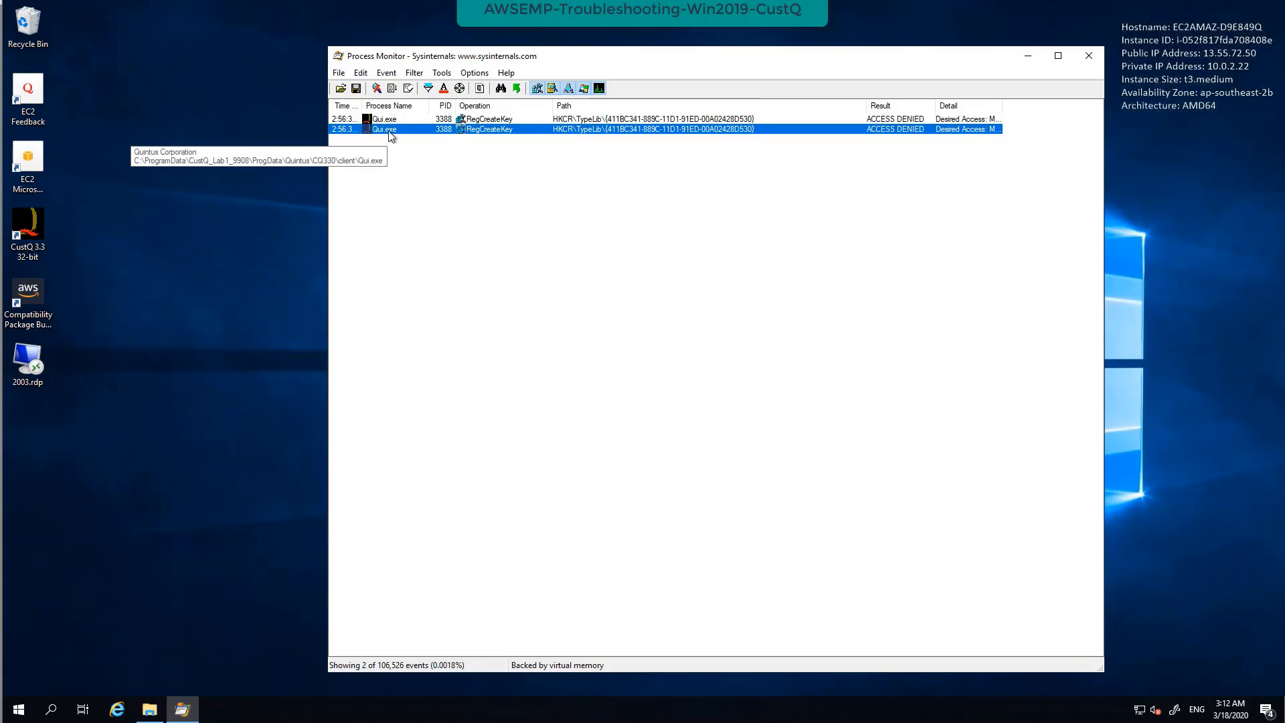
pyautogui.click(183, 245)
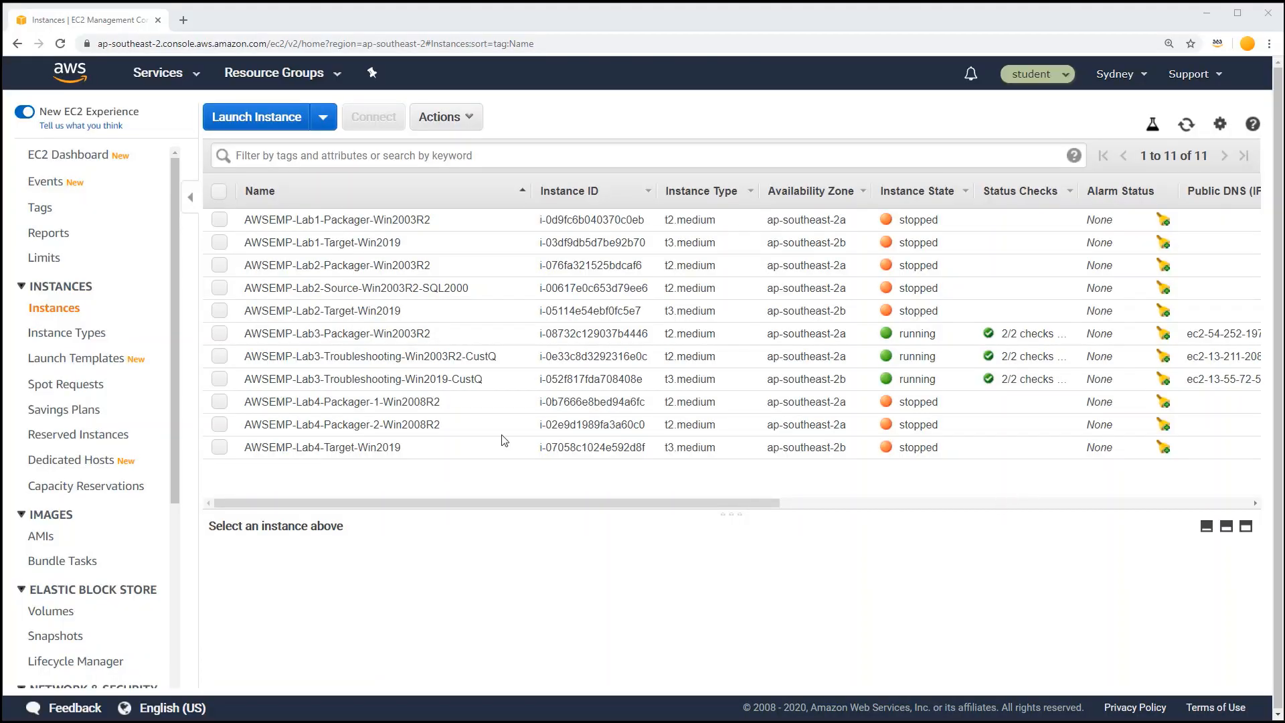
# Step: In the EC2 console, stop the Lab3 instances Packager-Win2003R2, Troubleshooting-Win2003R2-CustQ and Troubleshooting-Win2019-CustQ
pyautogui.click(219, 333)
pyautogui.click(220, 356)
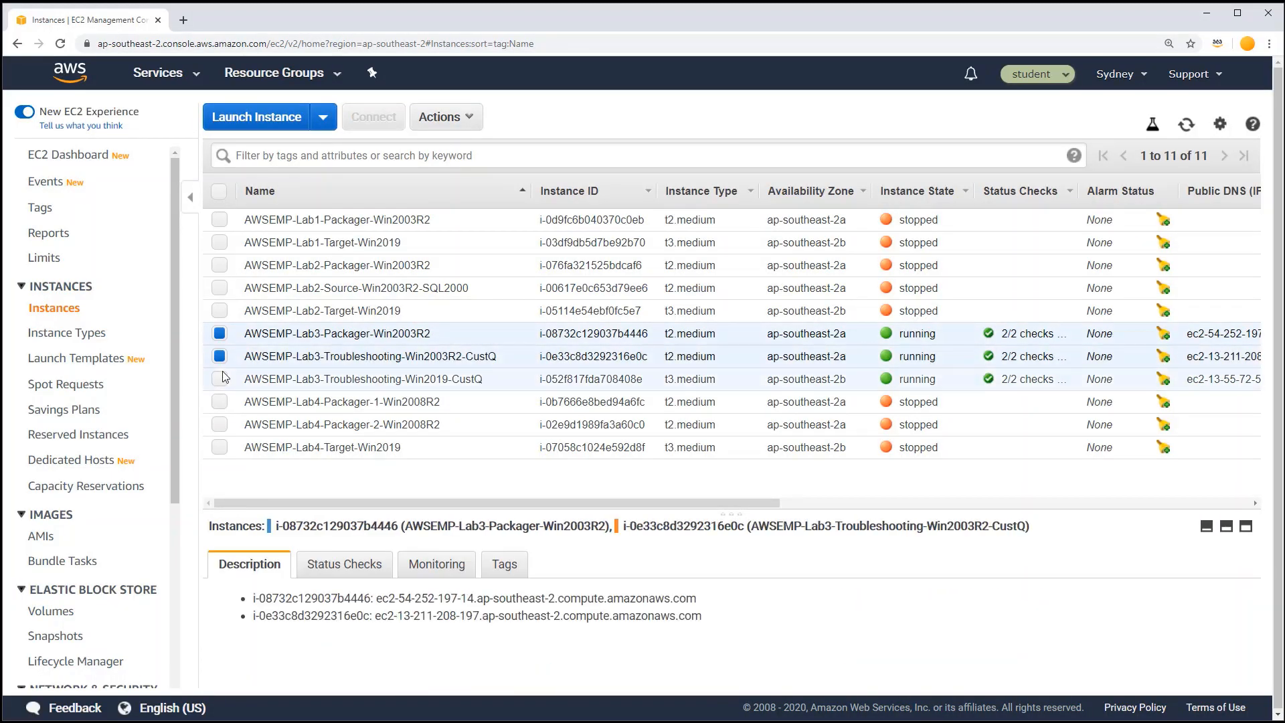
pyautogui.click(219, 378)
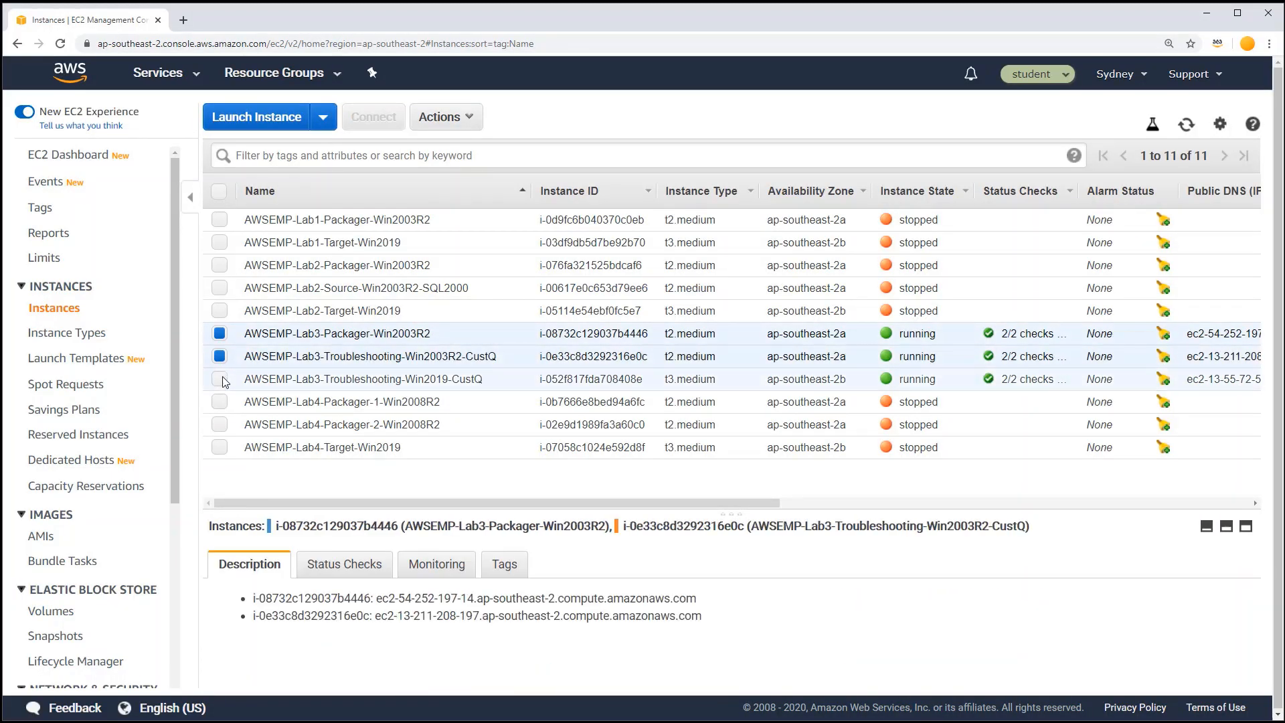
pyautogui.click(442, 118)
pyautogui.moveTo(482, 229)
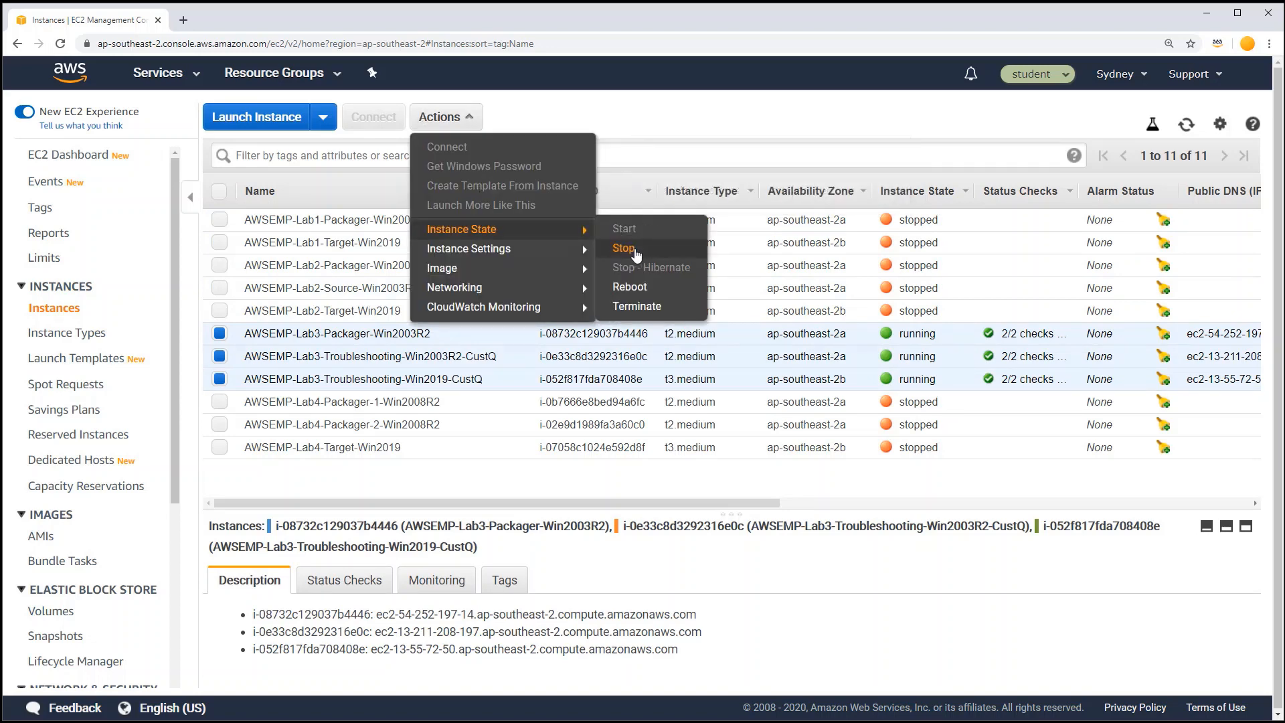
pyautogui.click(623, 248)
pyautogui.click(838, 508)
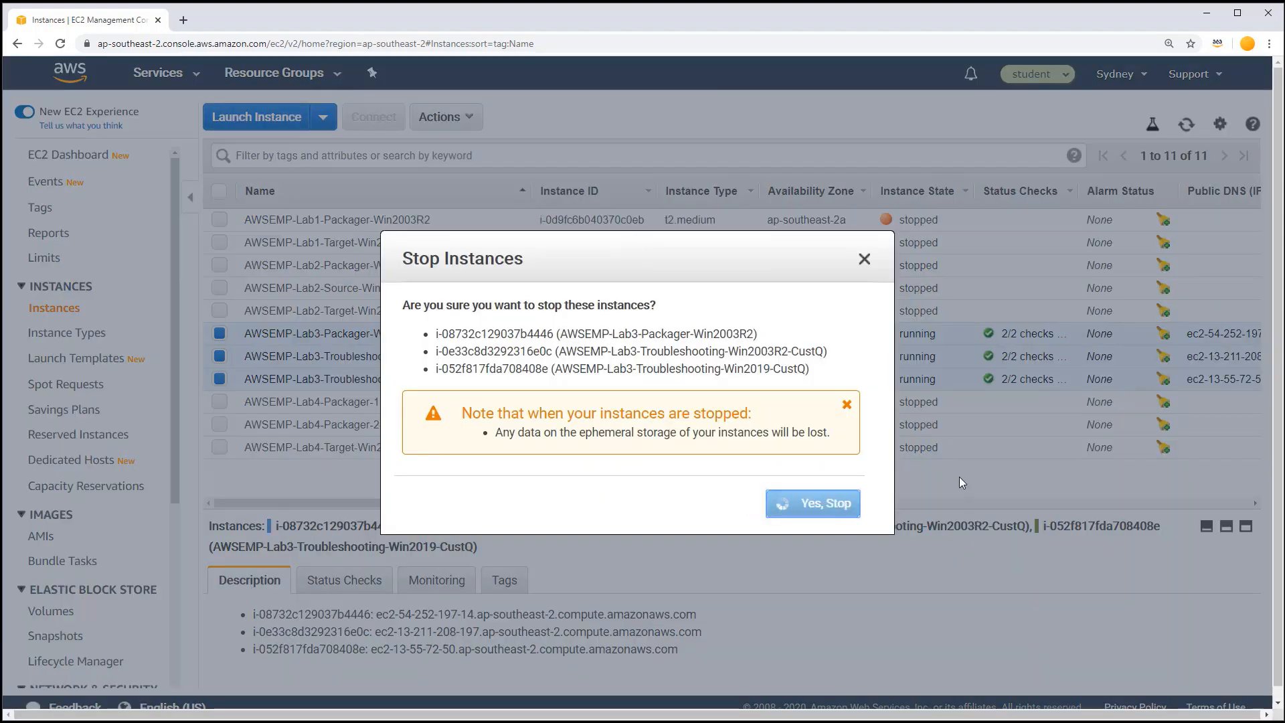